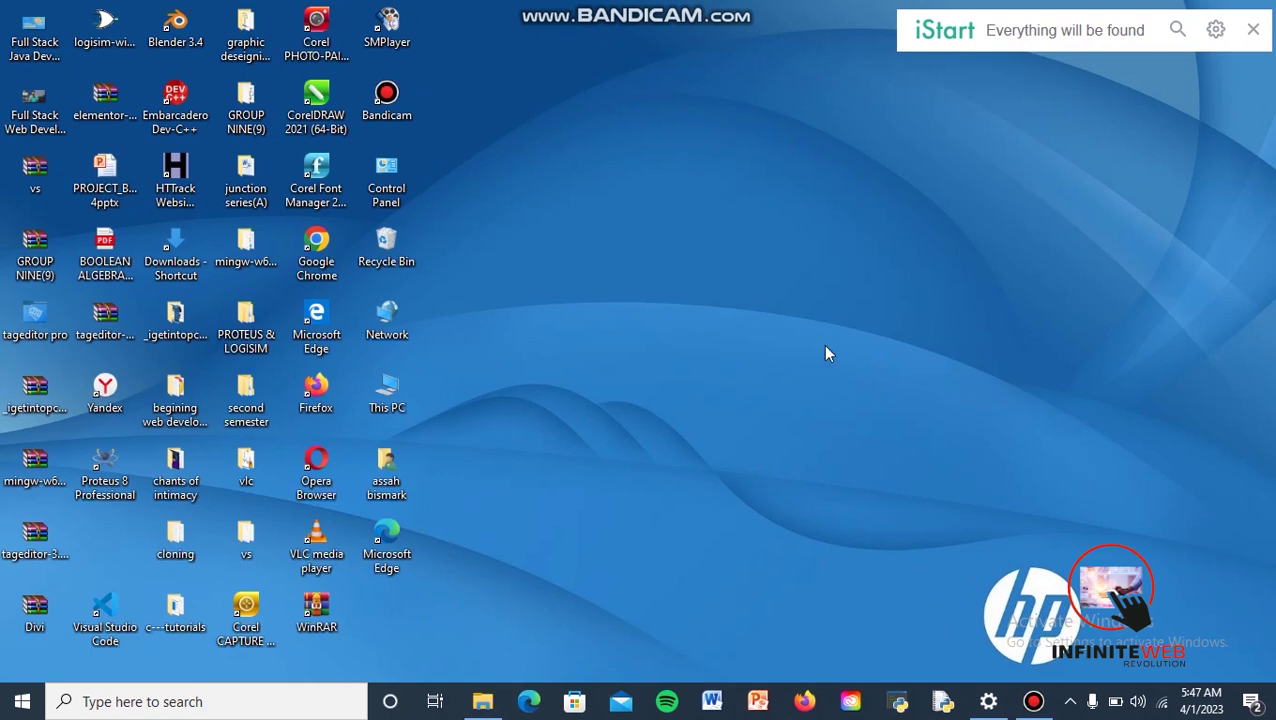
Open Google Chrome in a maximized window and load the site's wp-admin login page on iwrservices.com
{"action": "double_click", "coordinate": [317, 254]}
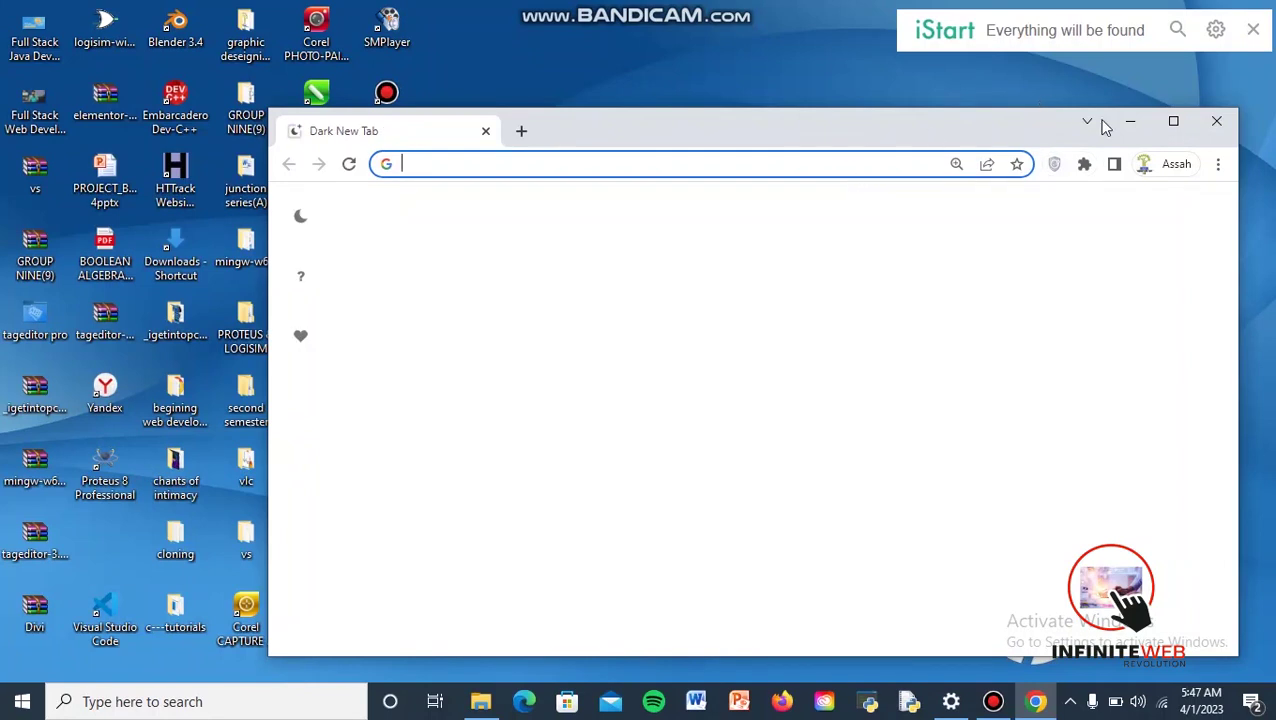
{"action": "left_click", "coordinate": [1162, 118]}
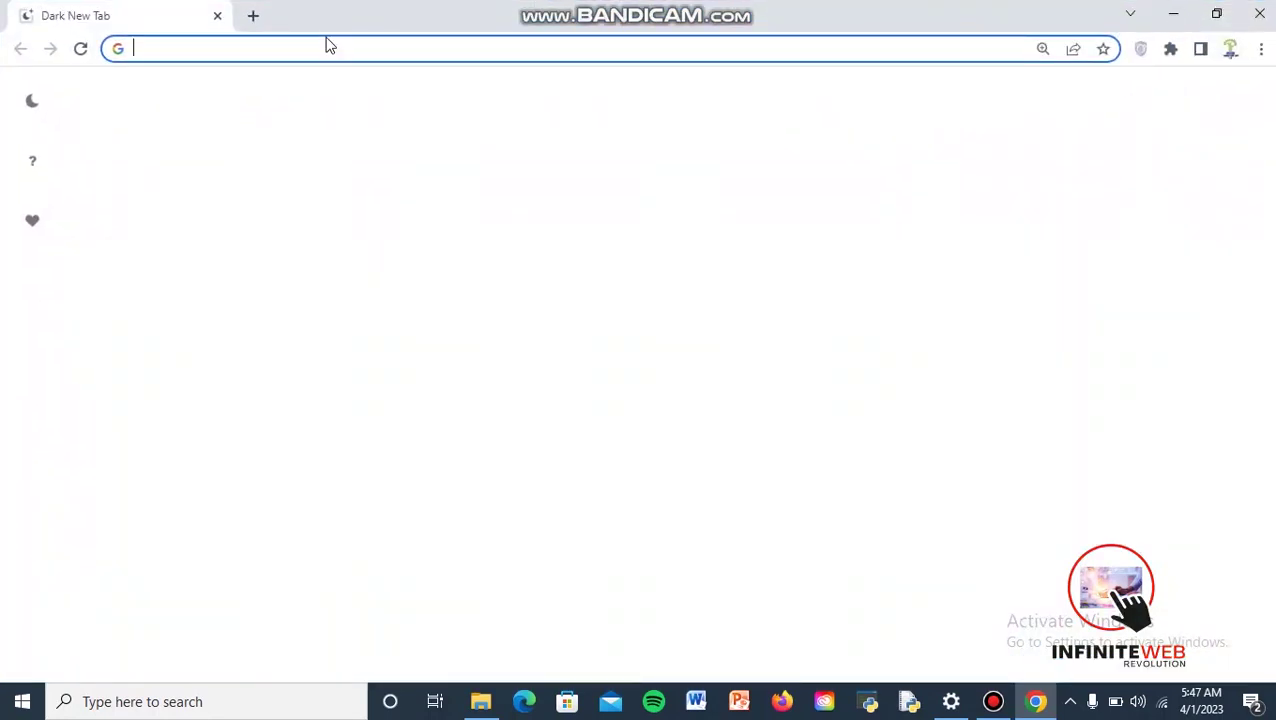
{"action": "type", "text": "iwrservices.com/bismark"}
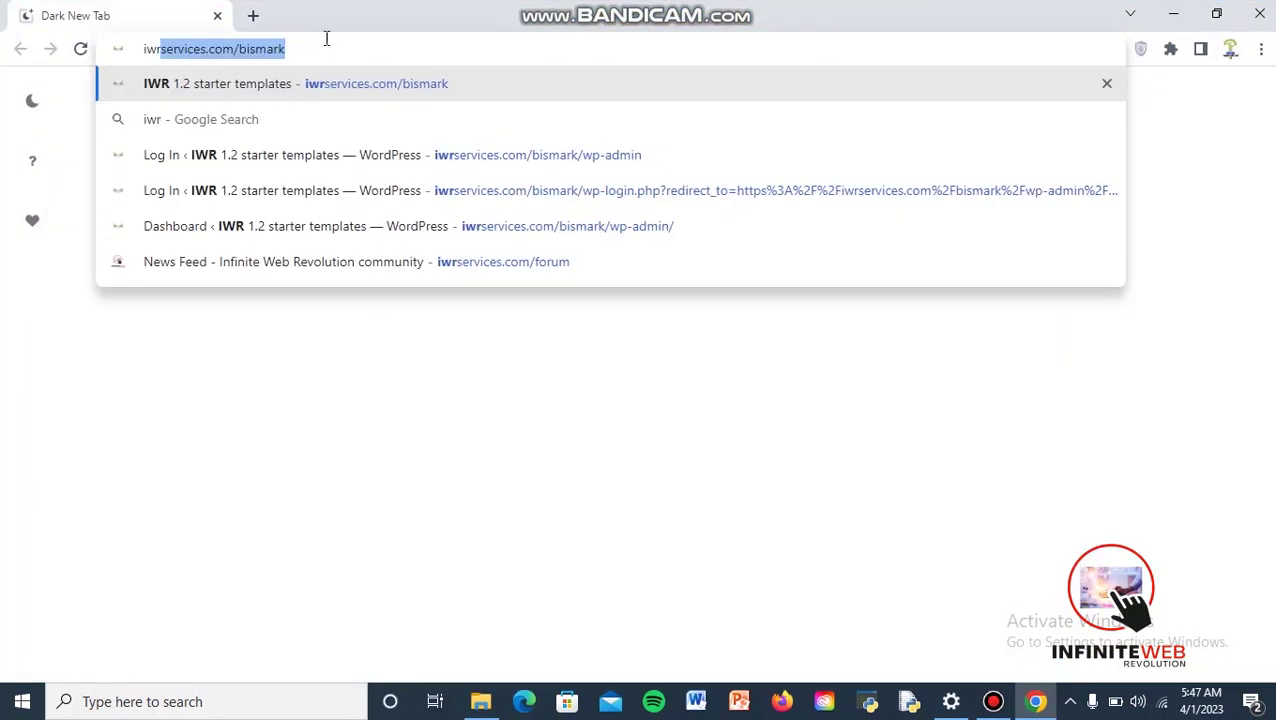
{"action": "left_click", "coordinate": [294, 52]}
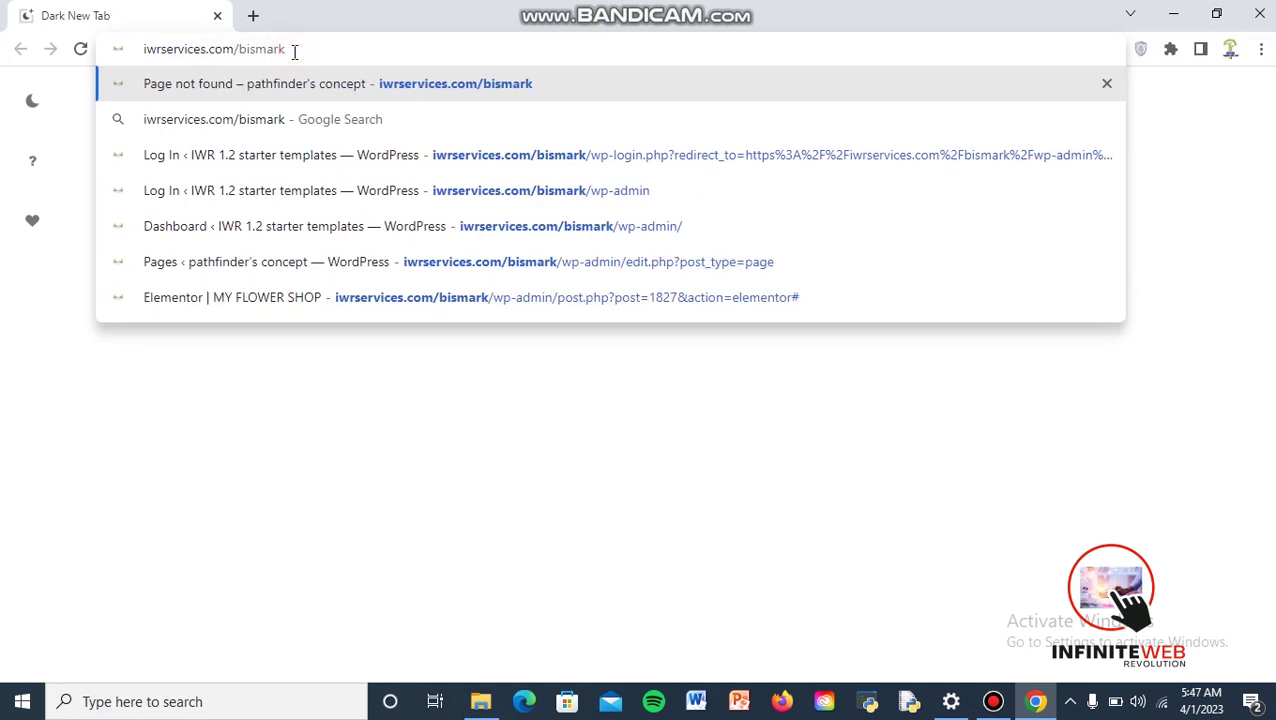
{"action": "type", "text": "/"}
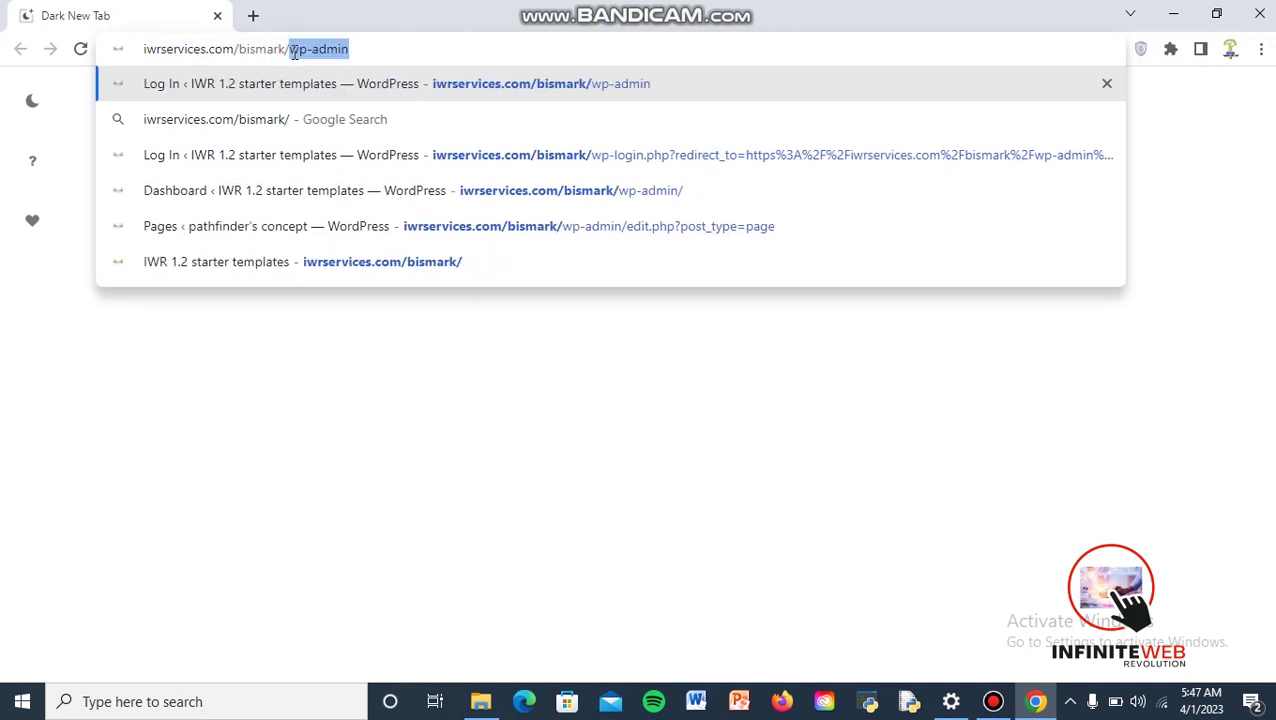
{"action": "left_click", "coordinate": [377, 48]}
{"action": "key", "text": "Return"}
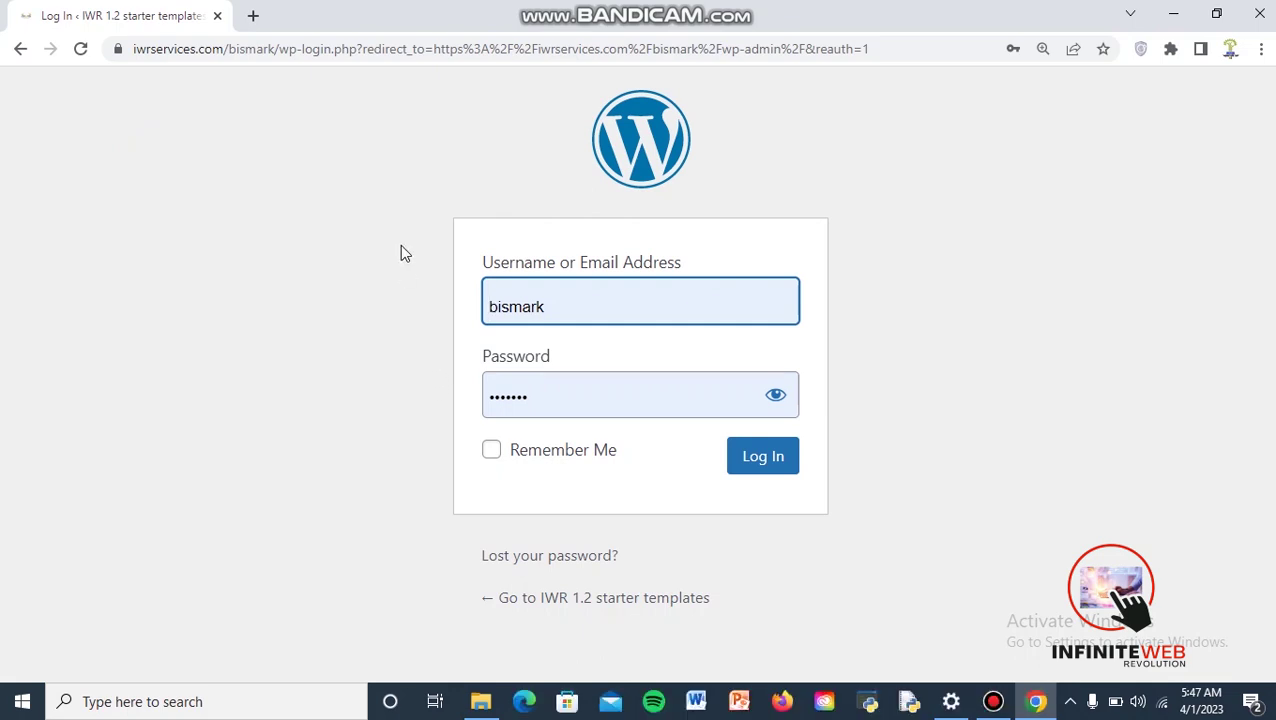
Log in to WordPress with the prefilled credentials and dismiss the browser's password alert
{"action": "left_click", "coordinate": [760, 468]}
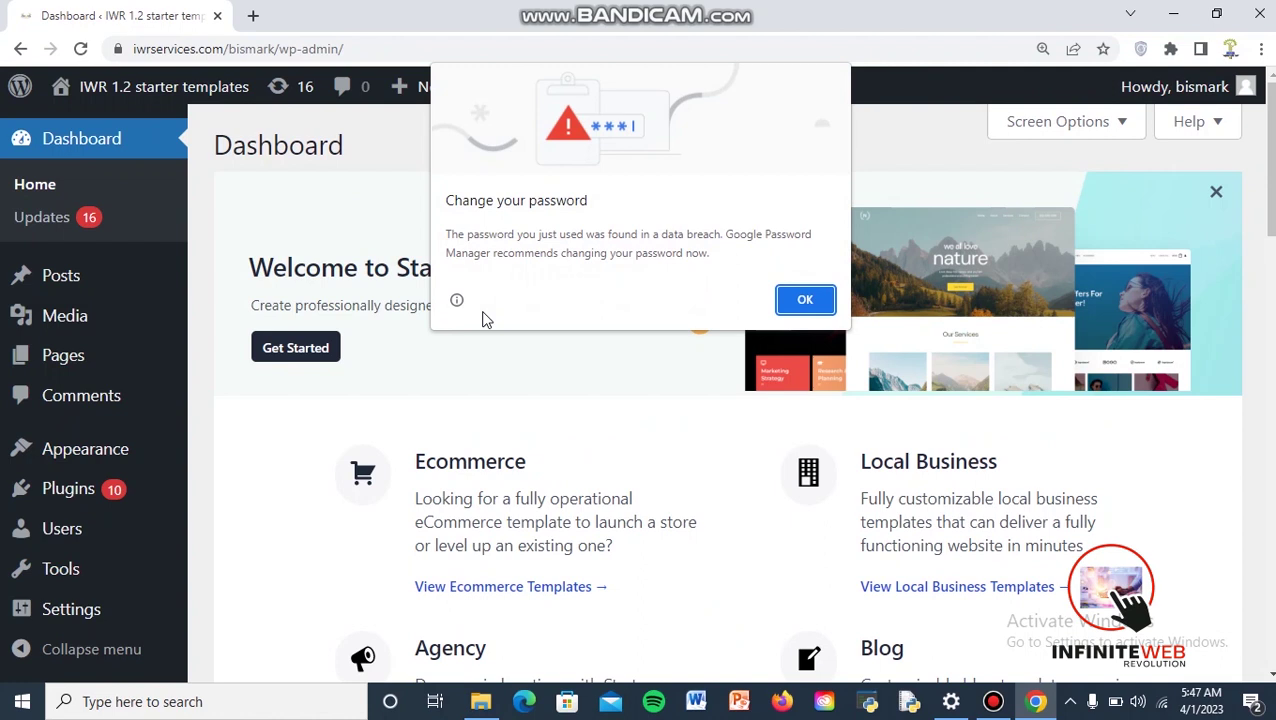
{"action": "left_click", "coordinate": [805, 299]}
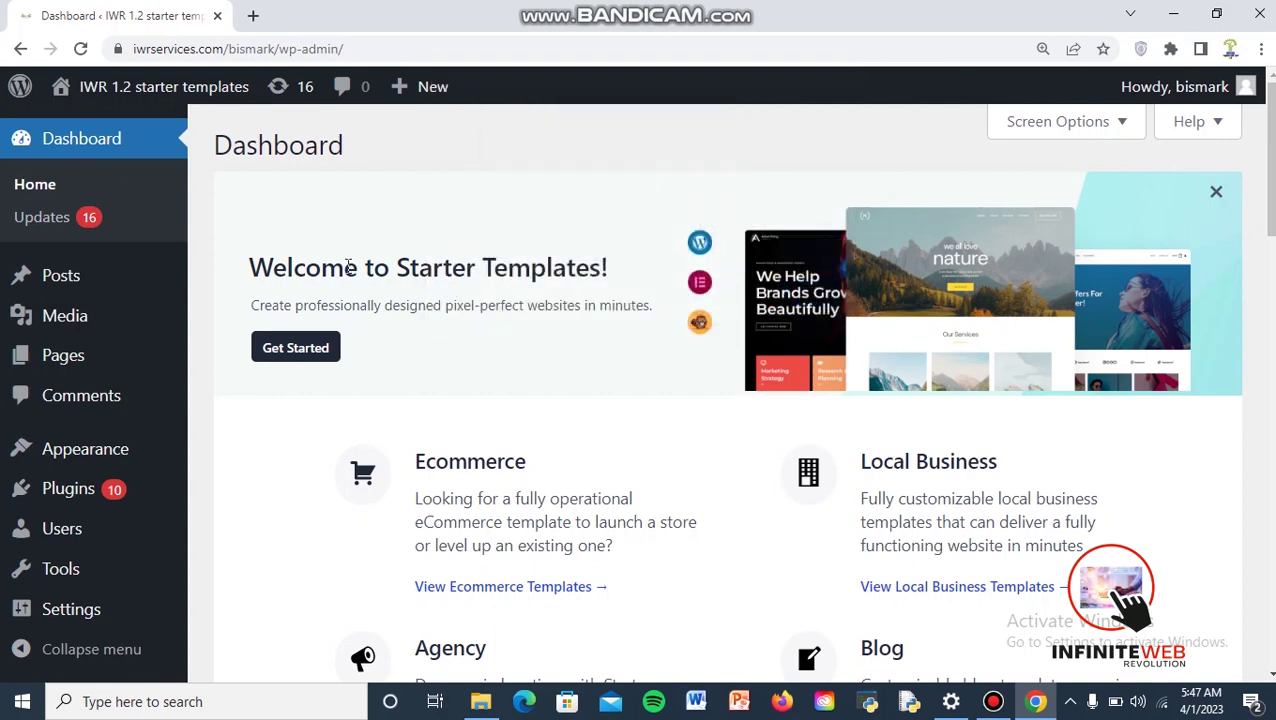
Look through the WordPress dashboard, from the welcome panels down to the activity and news widgets
{"action": "scroll", "coordinate": [348, 267], "scroll_direction": "down", "scroll_amount": 9}
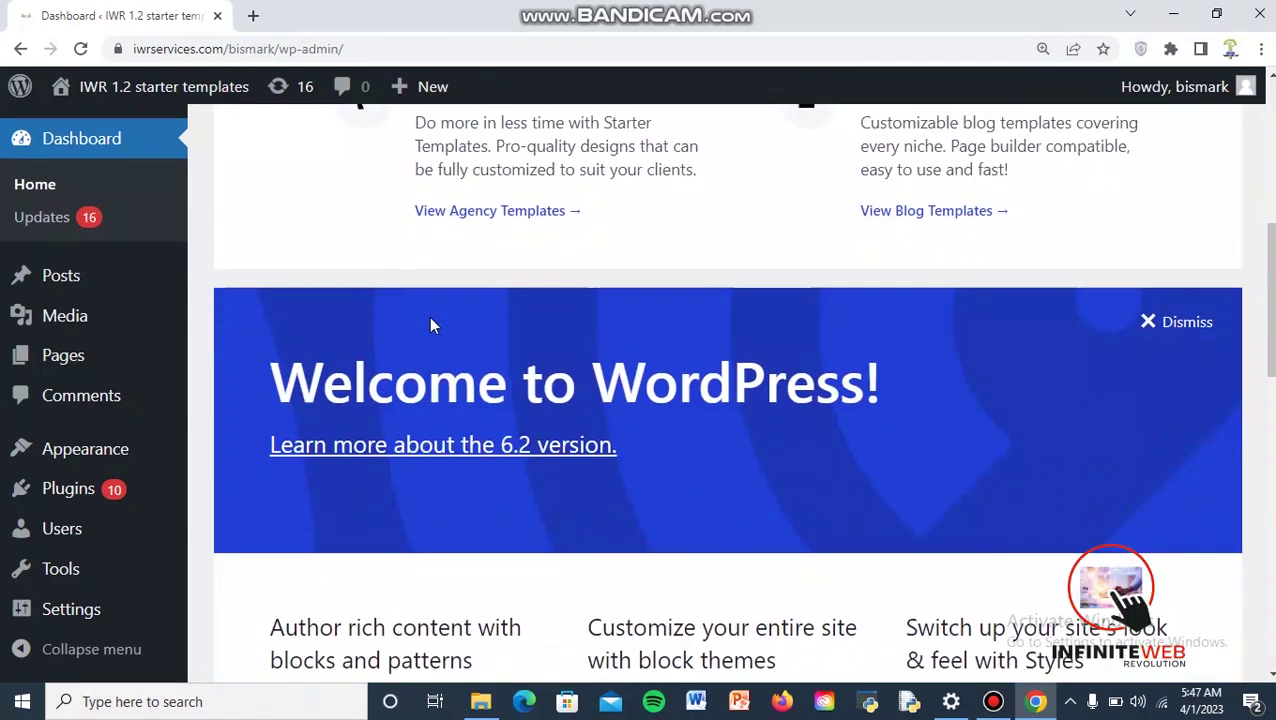
{"action": "scroll", "coordinate": [517, 528], "scroll_direction": "up", "scroll_amount": 5}
{"action": "scroll", "coordinate": [498, 387], "scroll_direction": "down", "scroll_amount": 6}
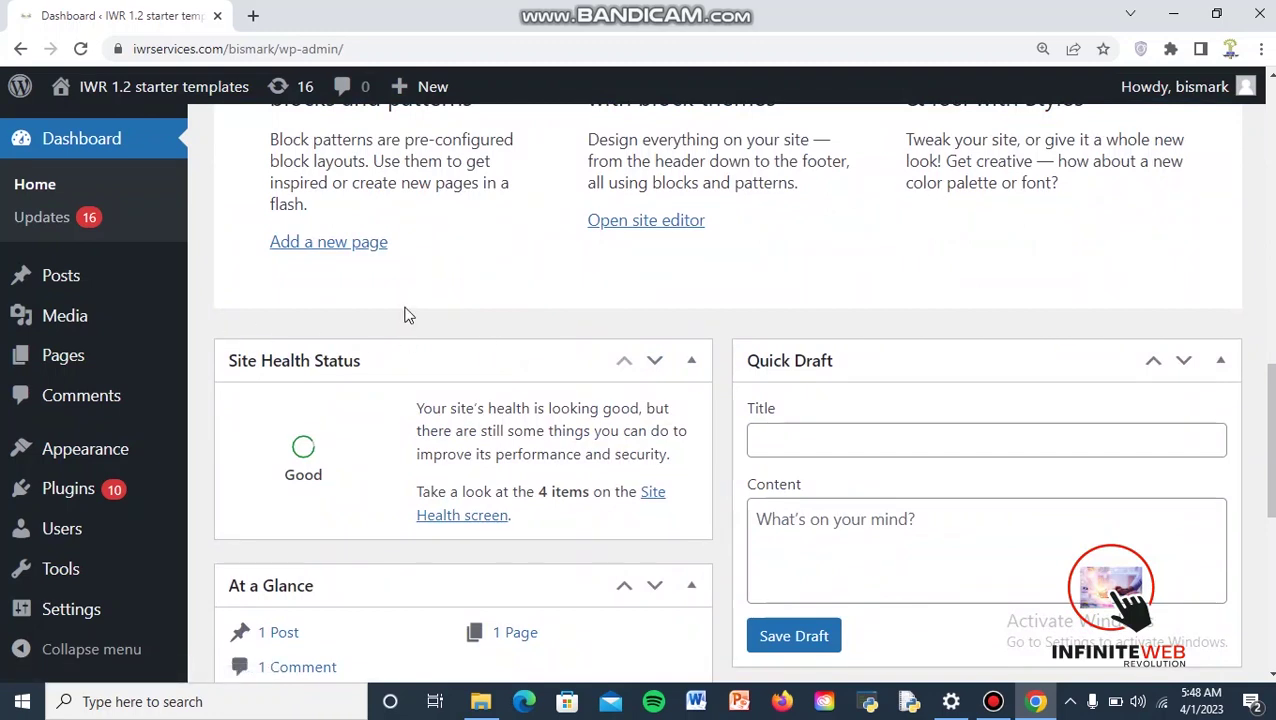
{"action": "key", "text": "ctrl+minus"}
{"action": "key", "text": "ctrl+minus"}
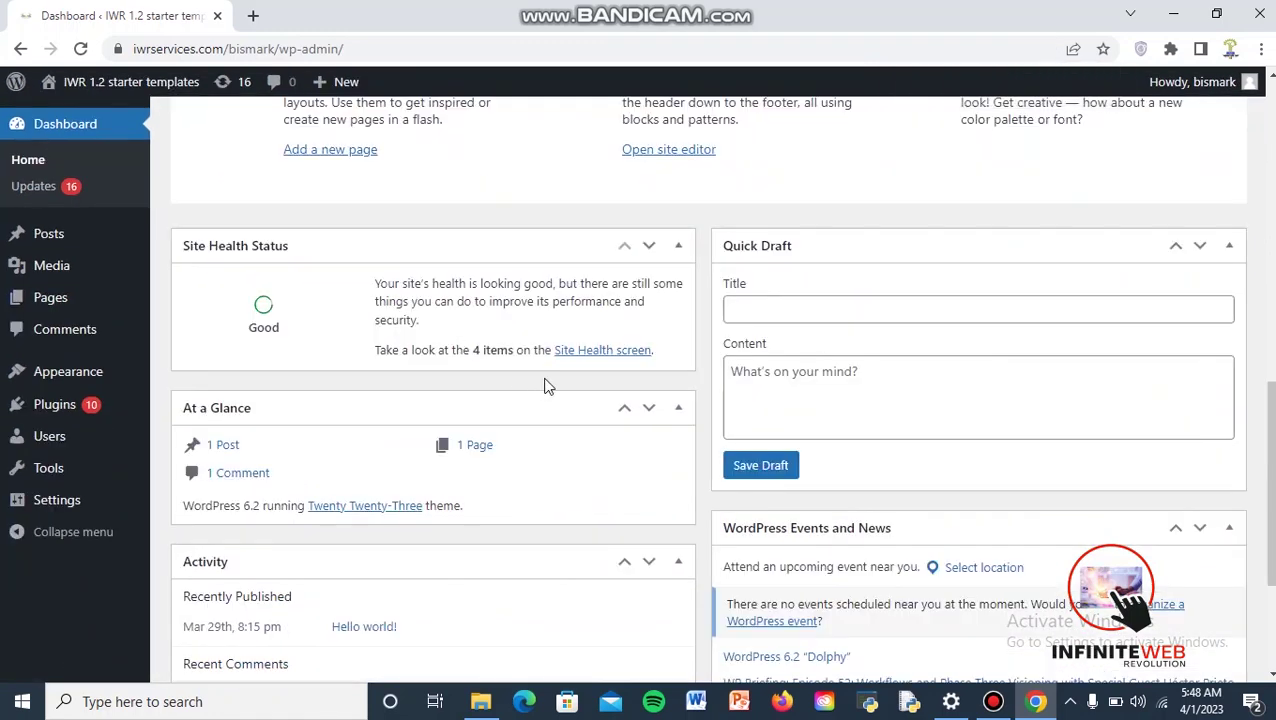
{"action": "scroll", "coordinate": [545, 386], "scroll_direction": "down", "scroll_amount": 3}
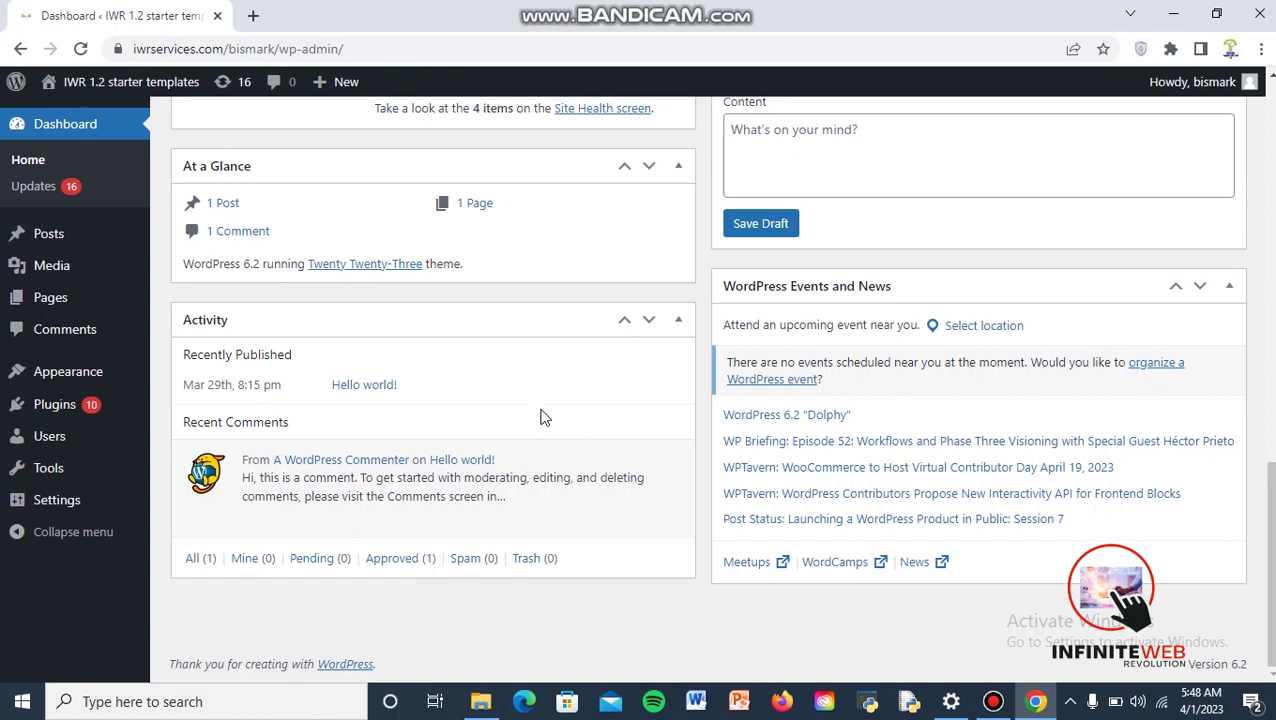
{"action": "scroll", "coordinate": [260, 370], "scroll_direction": "up", "scroll_amount": 5}
Open the live site from the dashboard in a new browser tab and switch to that tab
{"action": "mouse_move", "coordinate": [80, 108]}
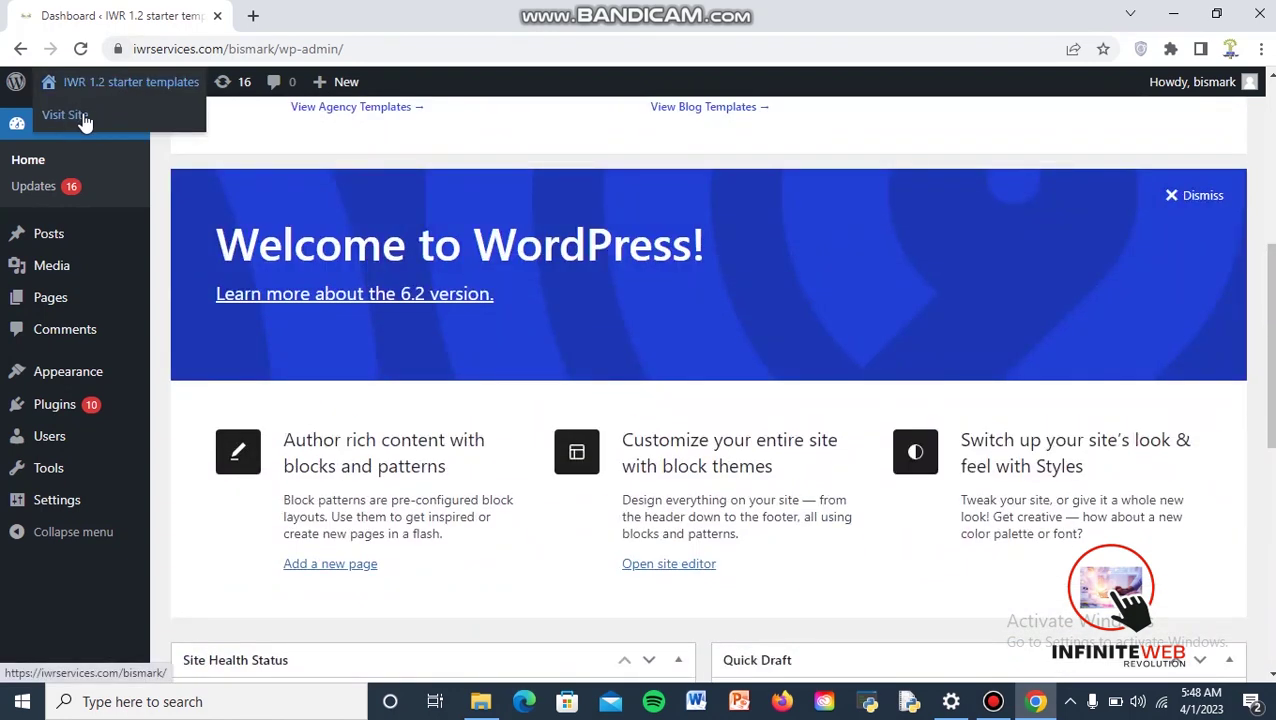
{"action": "key", "text": "ctrl+plus"}
{"action": "key", "text": "ctrl+plus"}
{"action": "key", "text": "ctrl+plus"}
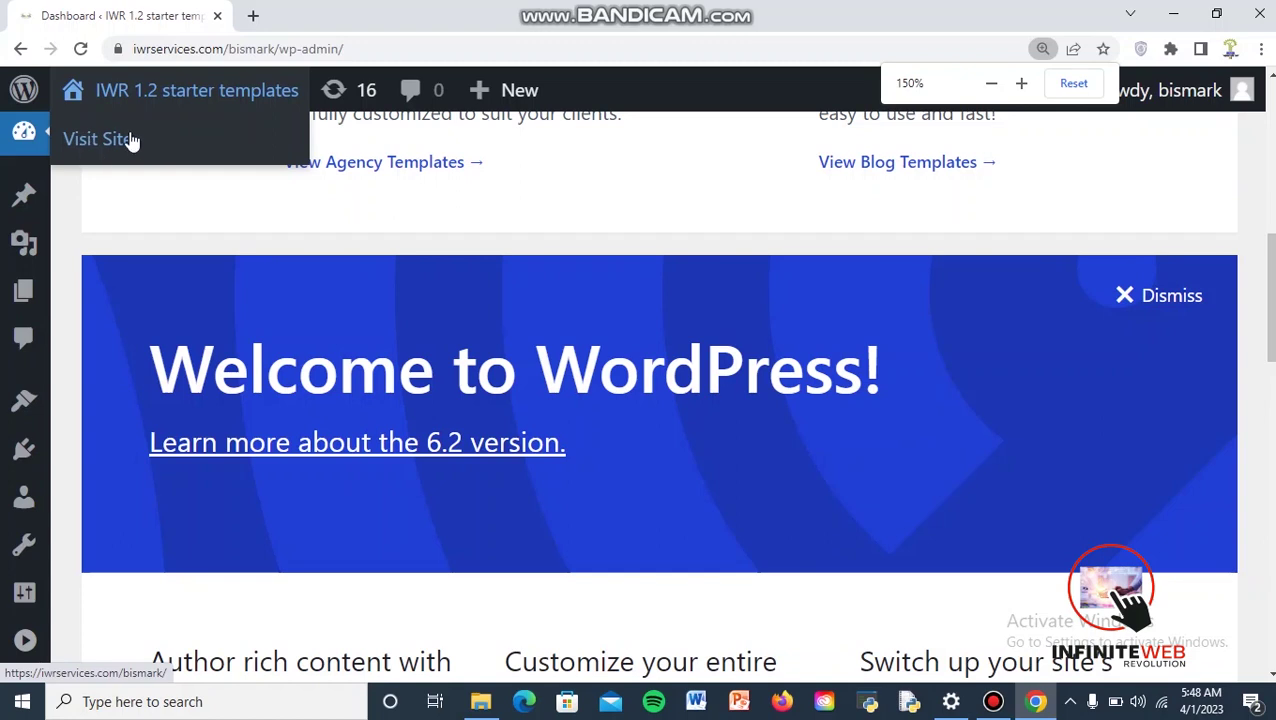
{"action": "right_click", "coordinate": [106, 143]}
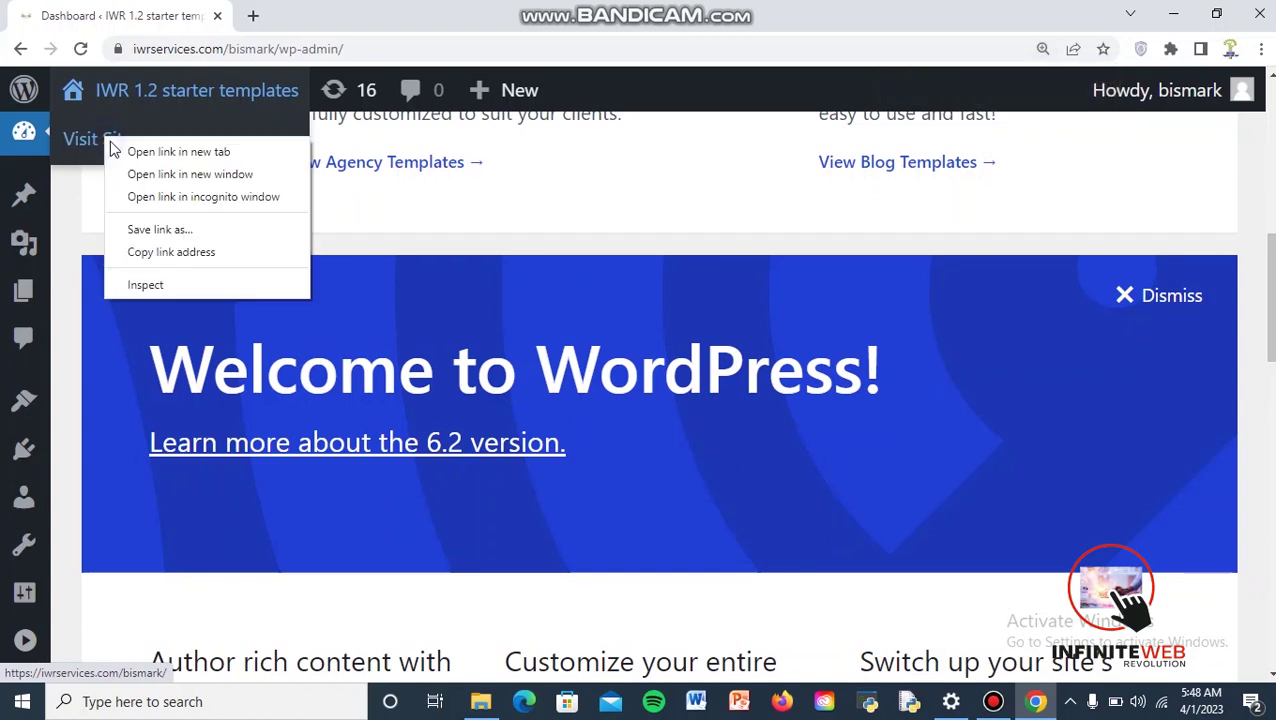
{"action": "left_click", "coordinate": [205, 157]}
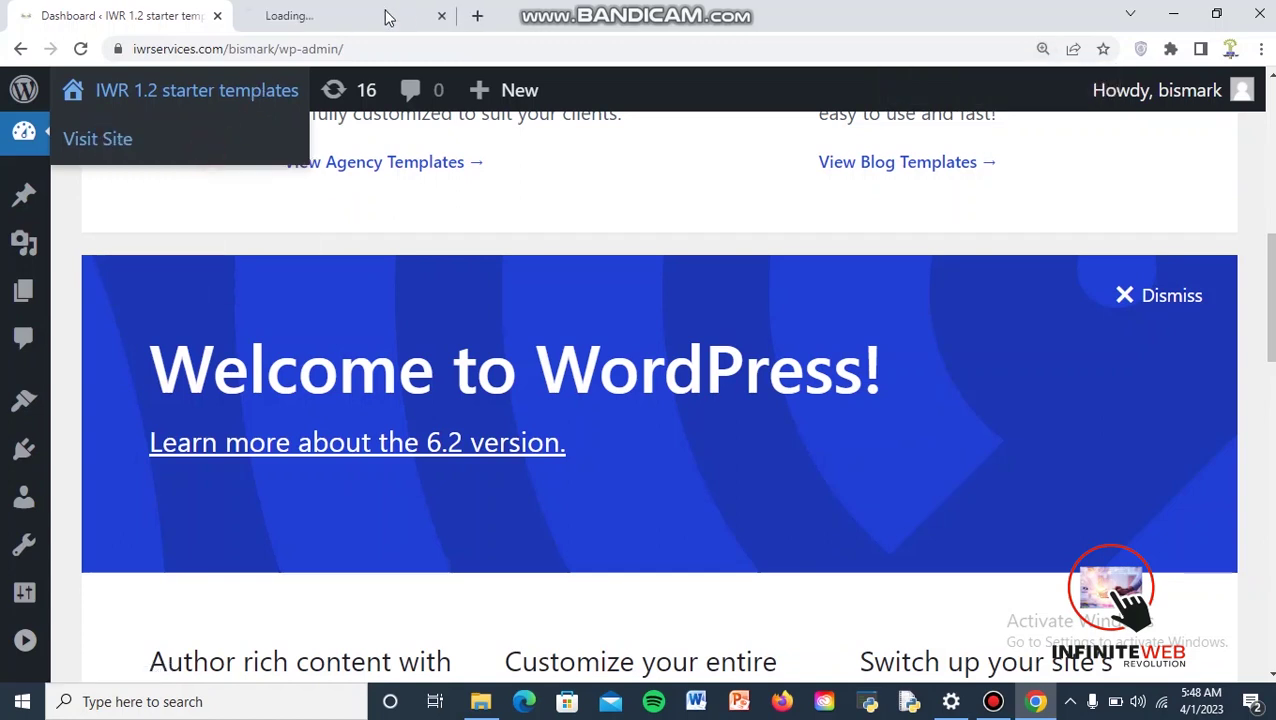
{"action": "left_click", "coordinate": [362, 10]}
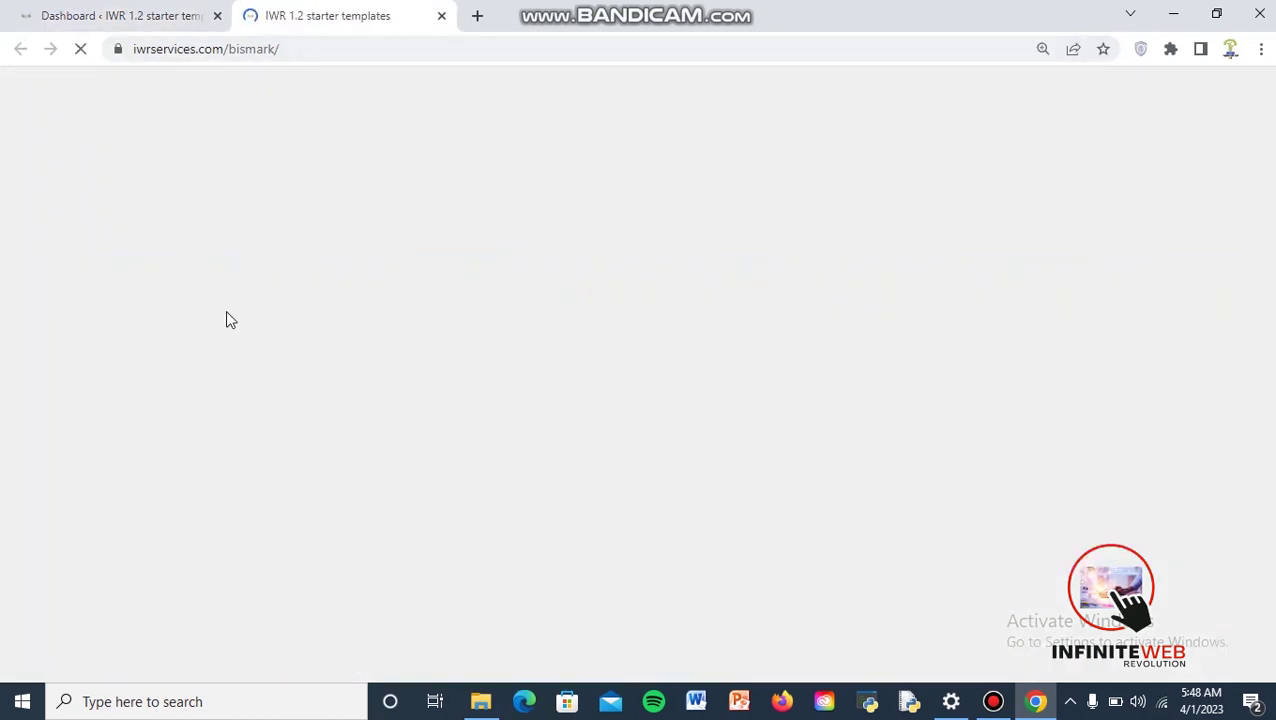
Look over the site's home page from the header down to the footer
{"action": "key", "text": "ctrl+minus"}
{"action": "key", "text": "ctrl+minus"}
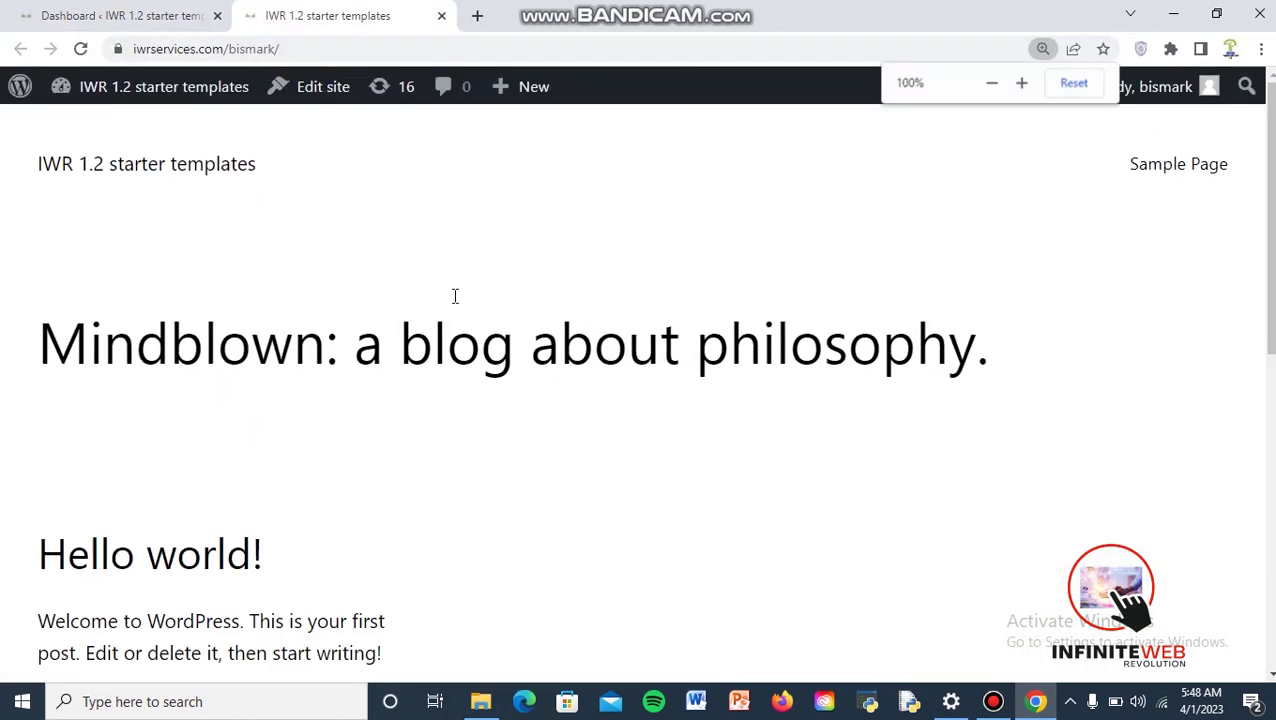
{"action": "scroll", "coordinate": [68, 360], "scroll_direction": "down", "scroll_amount": 2}
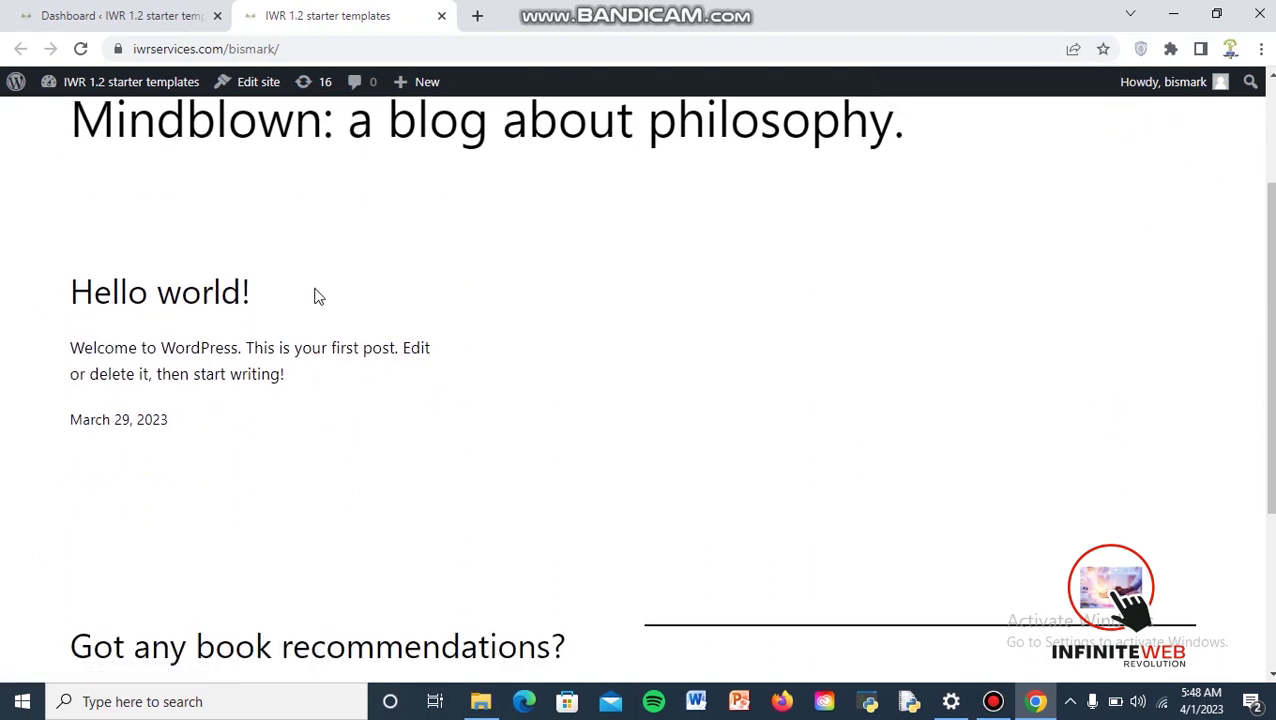
{"action": "scroll", "coordinate": [316, 328], "scroll_direction": "down", "scroll_amount": 3}
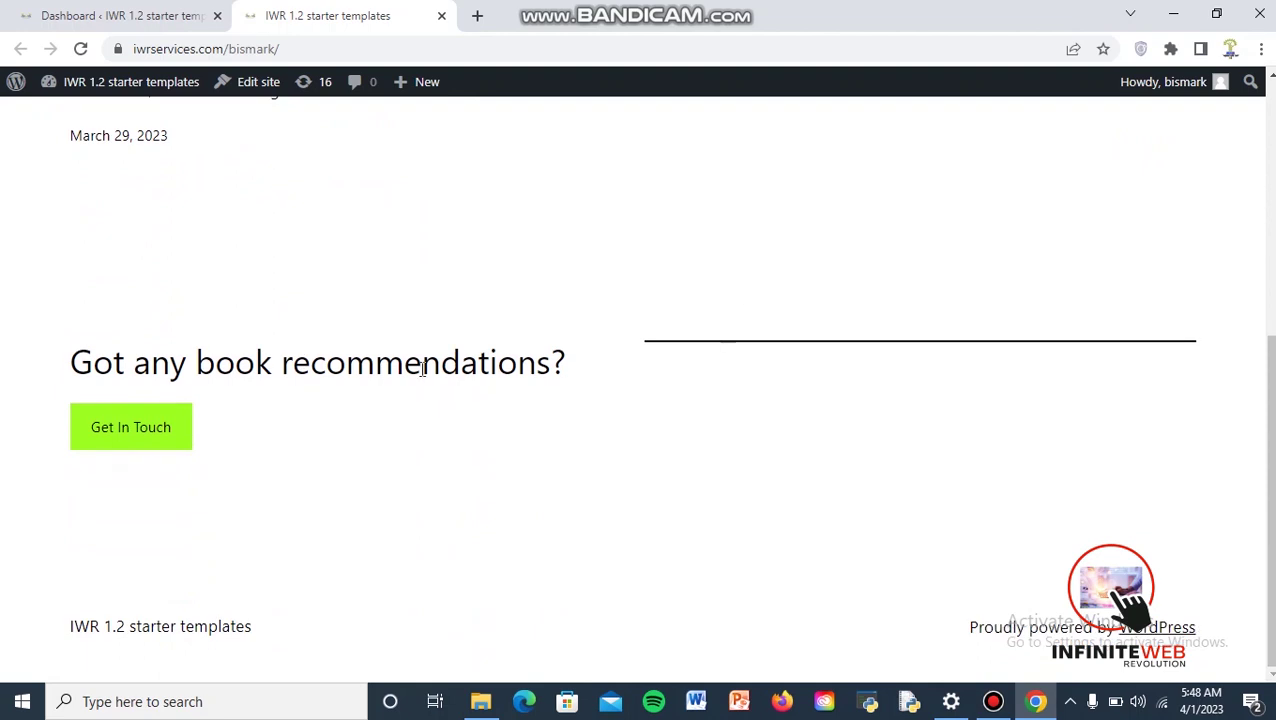
{"action": "scroll", "coordinate": [416, 341], "scroll_direction": "up", "scroll_amount": 5}
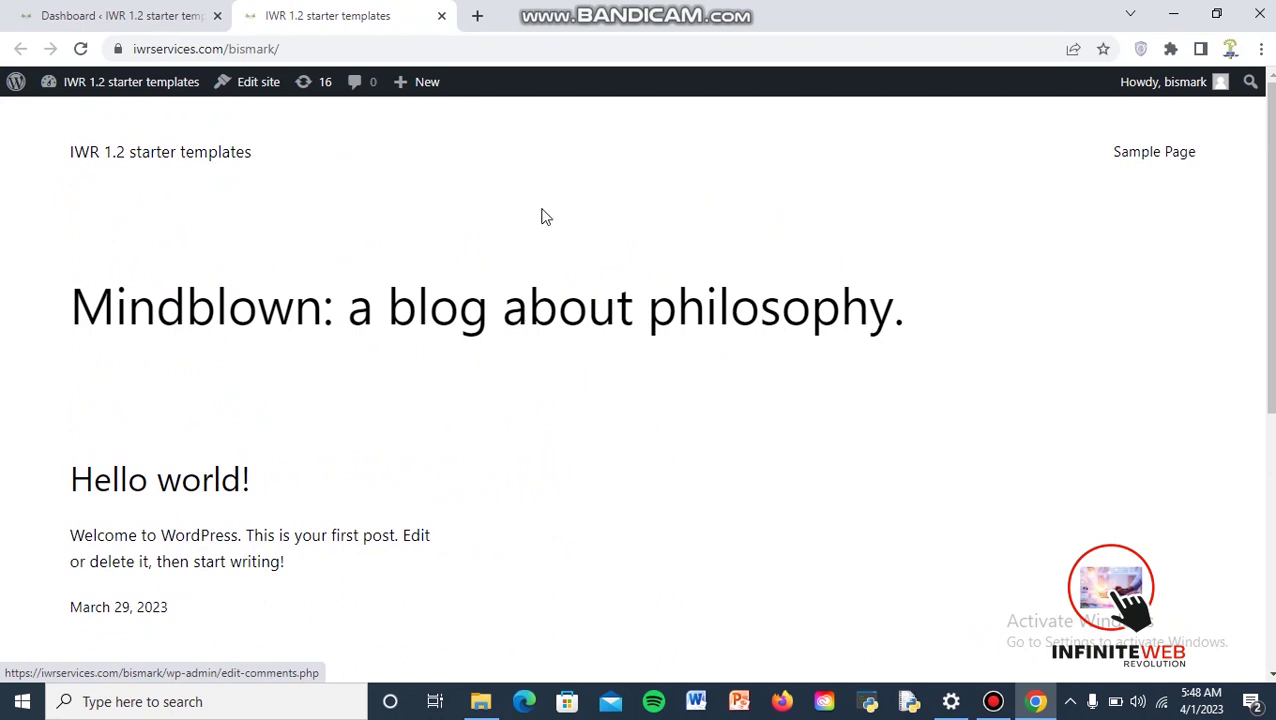
Return to the dashboard tab and go through the General, Writing and Discussion settings pages
{"action": "left_click", "coordinate": [180, 15]}
{"action": "key", "text": "ctrl+0"}
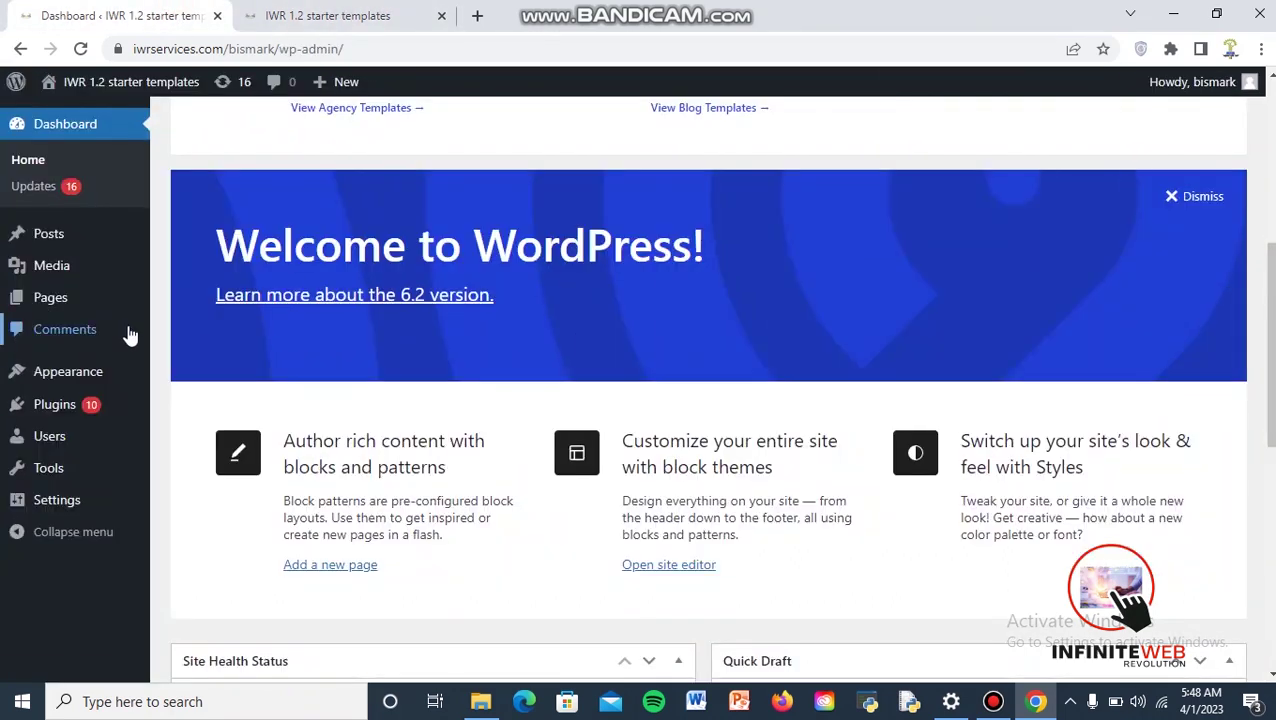
{"action": "key", "text": "ctrl+minus"}
{"action": "key", "text": "ctrl+minus"}
{"action": "mouse_move", "coordinate": [50, 416]}
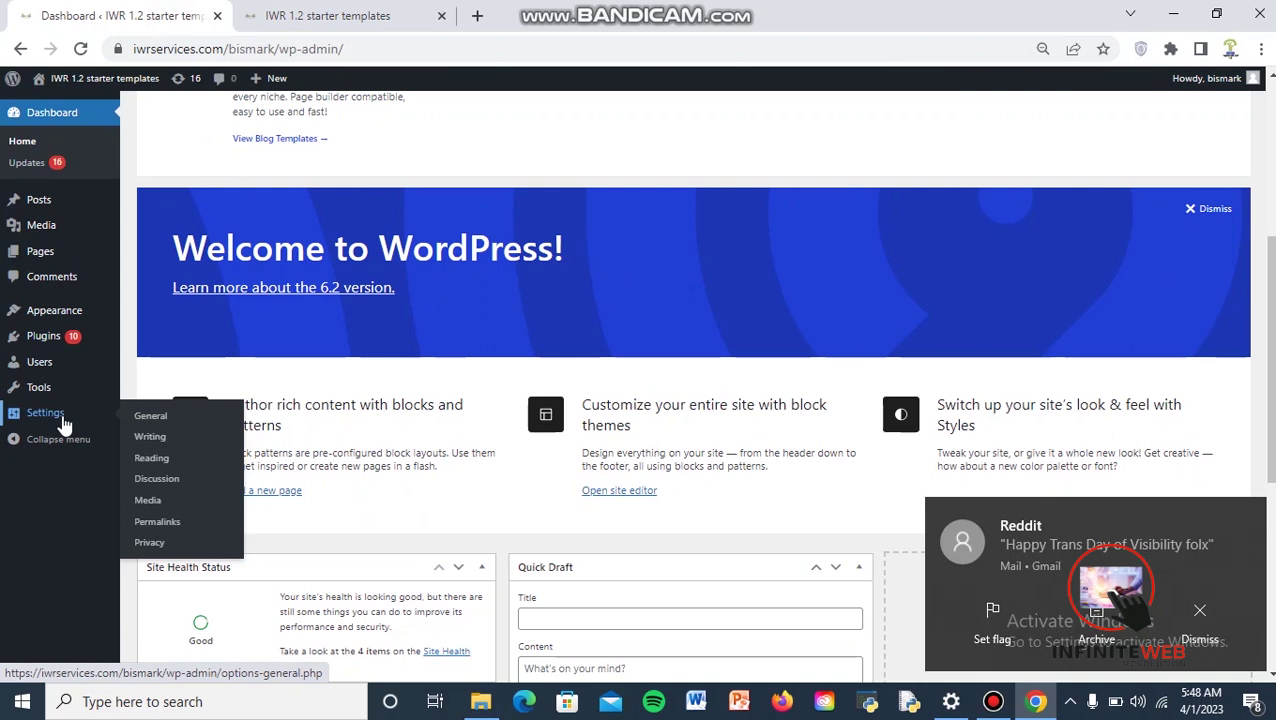
{"action": "left_click", "coordinate": [133, 419]}
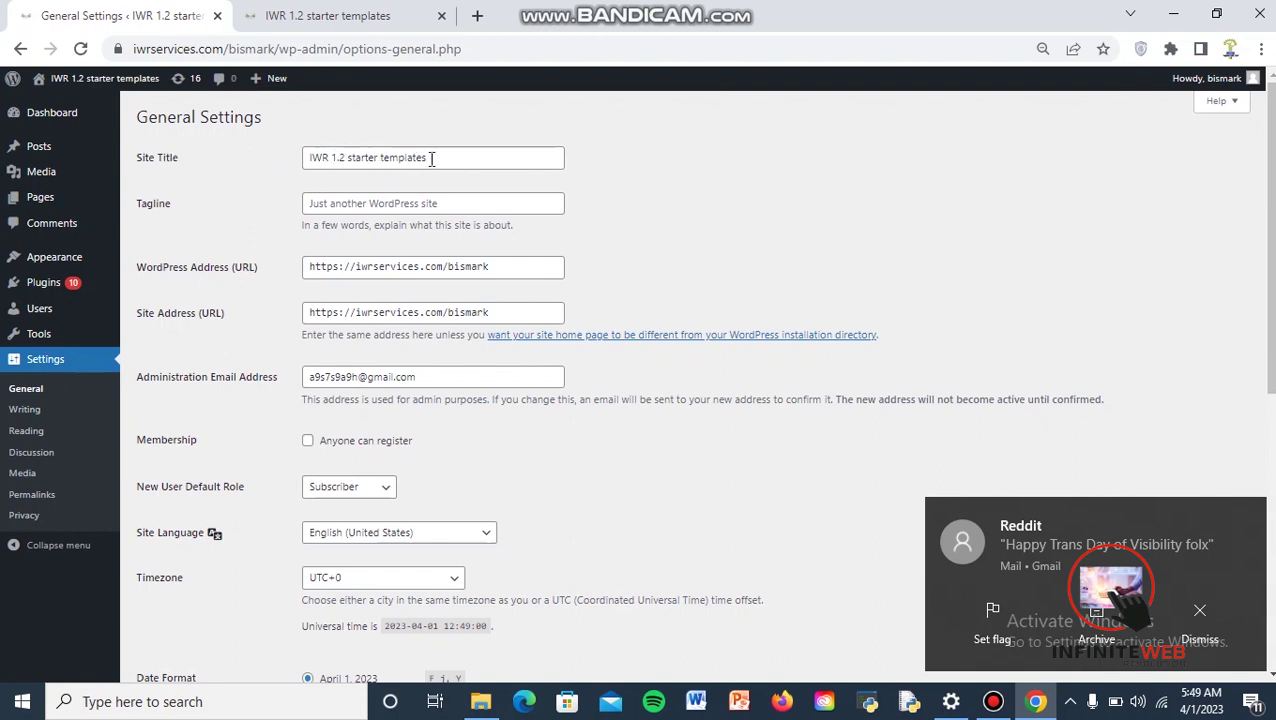
{"action": "left_click", "coordinate": [25, 412]}
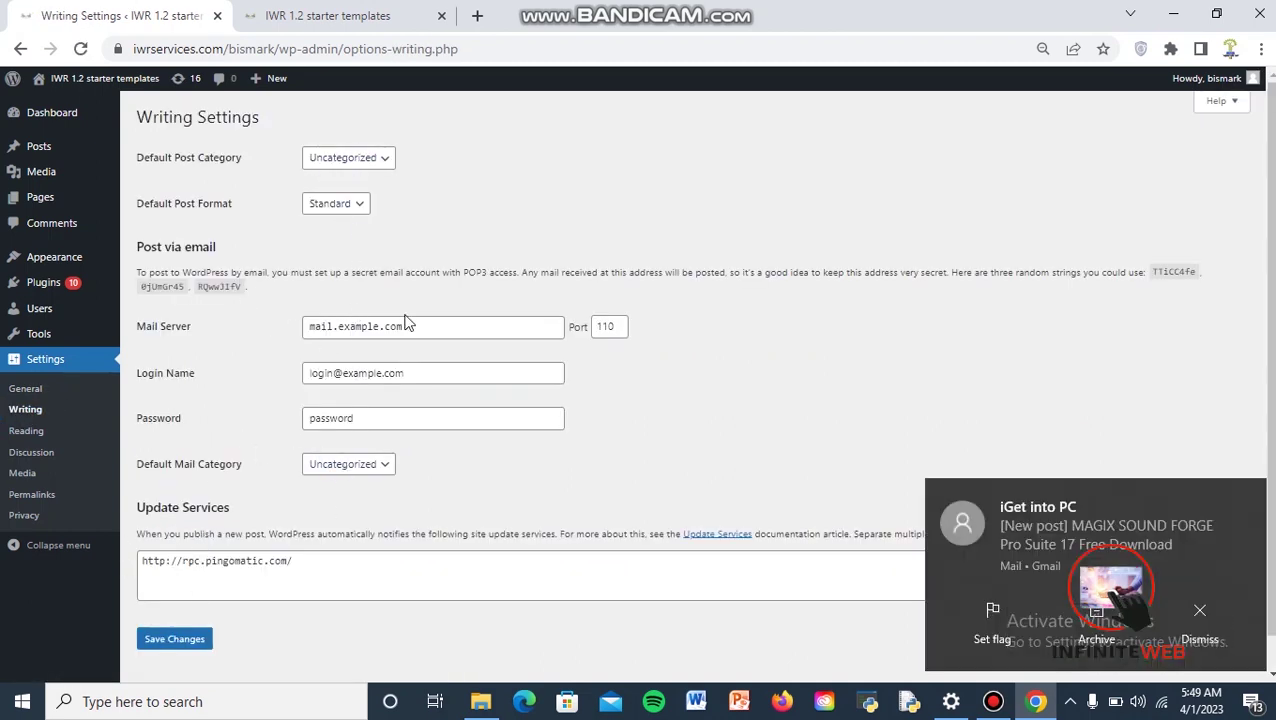
{"action": "left_click", "coordinate": [44, 456]}
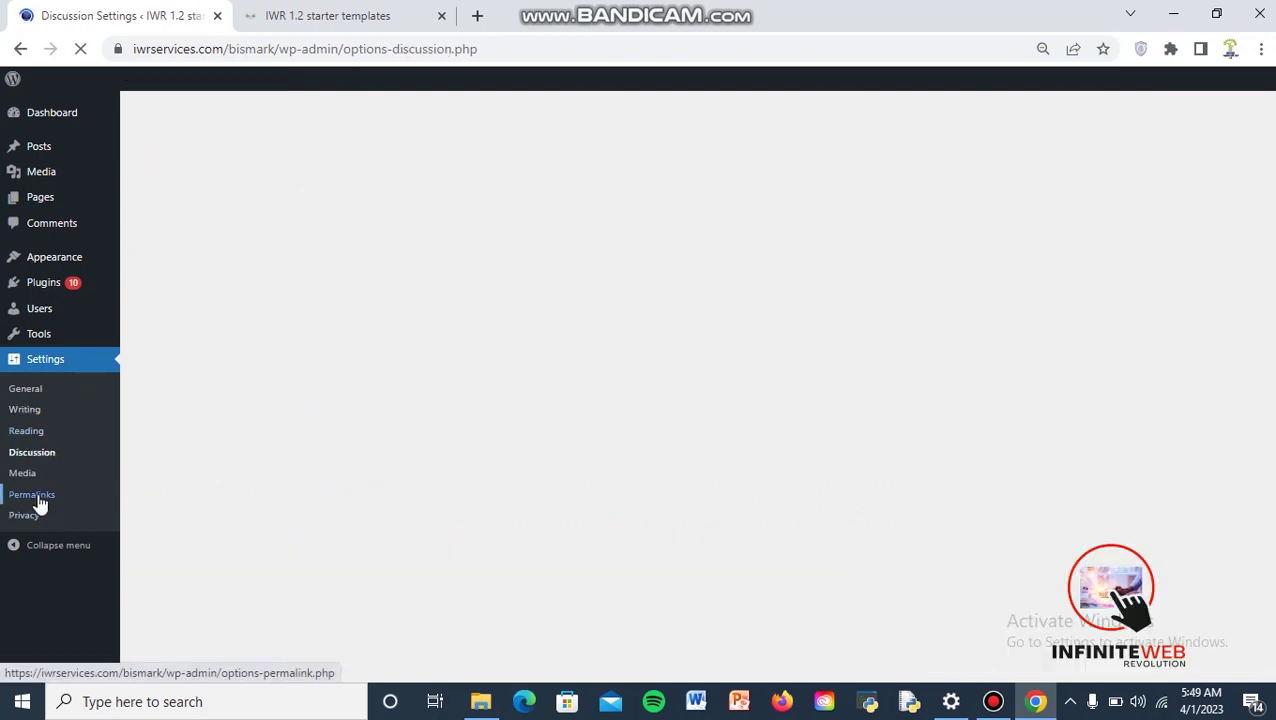
In the Permalink settings, choose the Post name structure and save the changes
{"action": "left_click", "coordinate": [36, 497]}
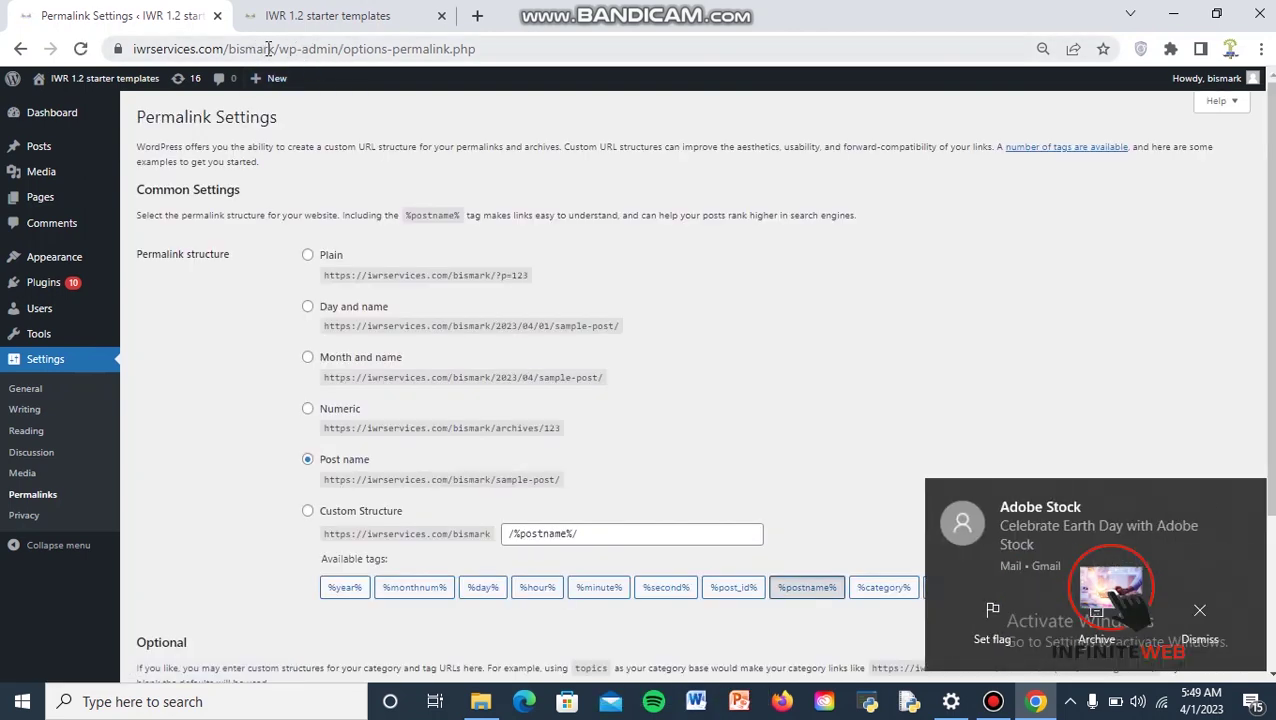
{"action": "left_click_drag", "start_coordinate": [476, 49], "coordinate": [170, 42]}
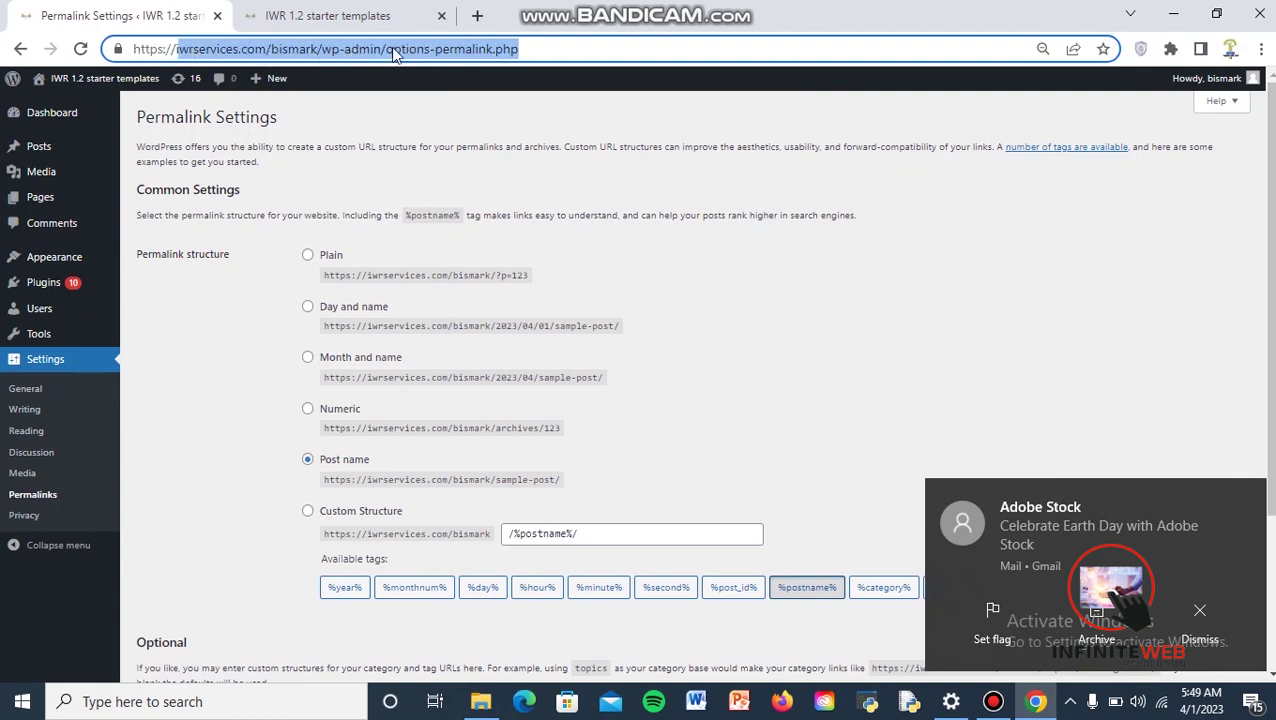
{"action": "left_click", "coordinate": [212, 407]}
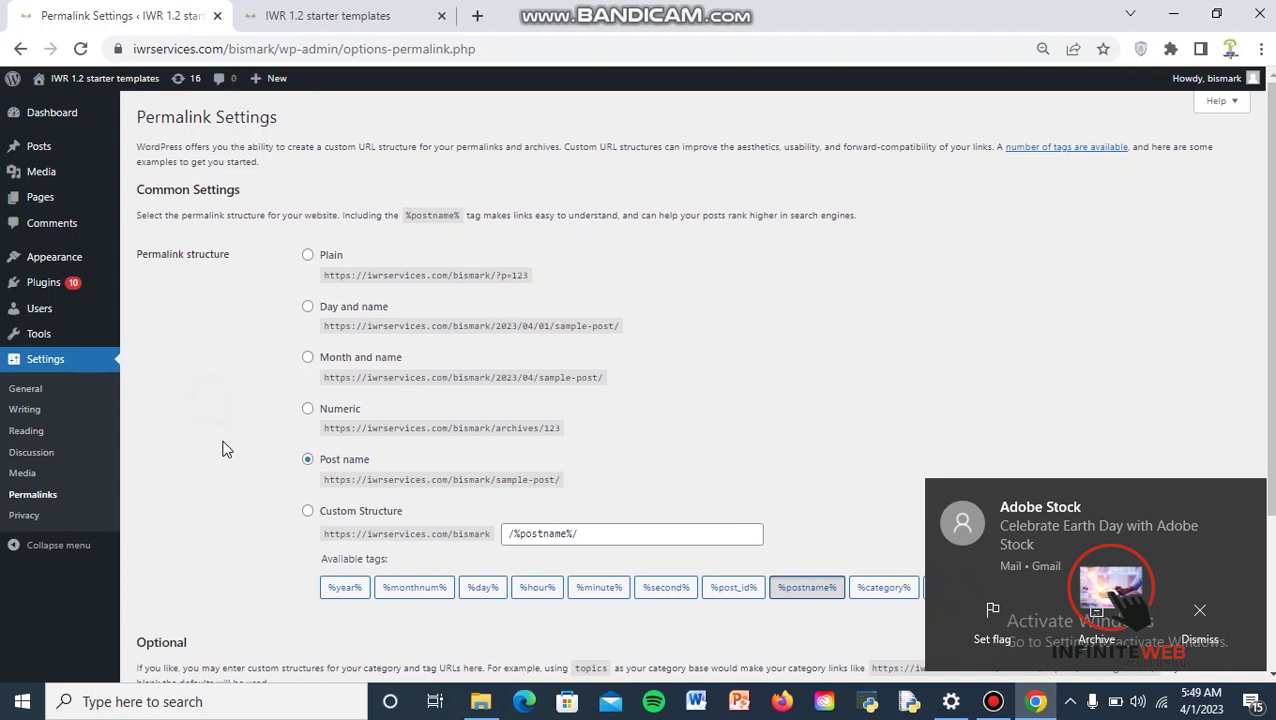
{"action": "left_click", "coordinate": [307, 461]}
{"action": "scroll", "coordinate": [299, 484], "scroll_direction": "down", "scroll_amount": 2}
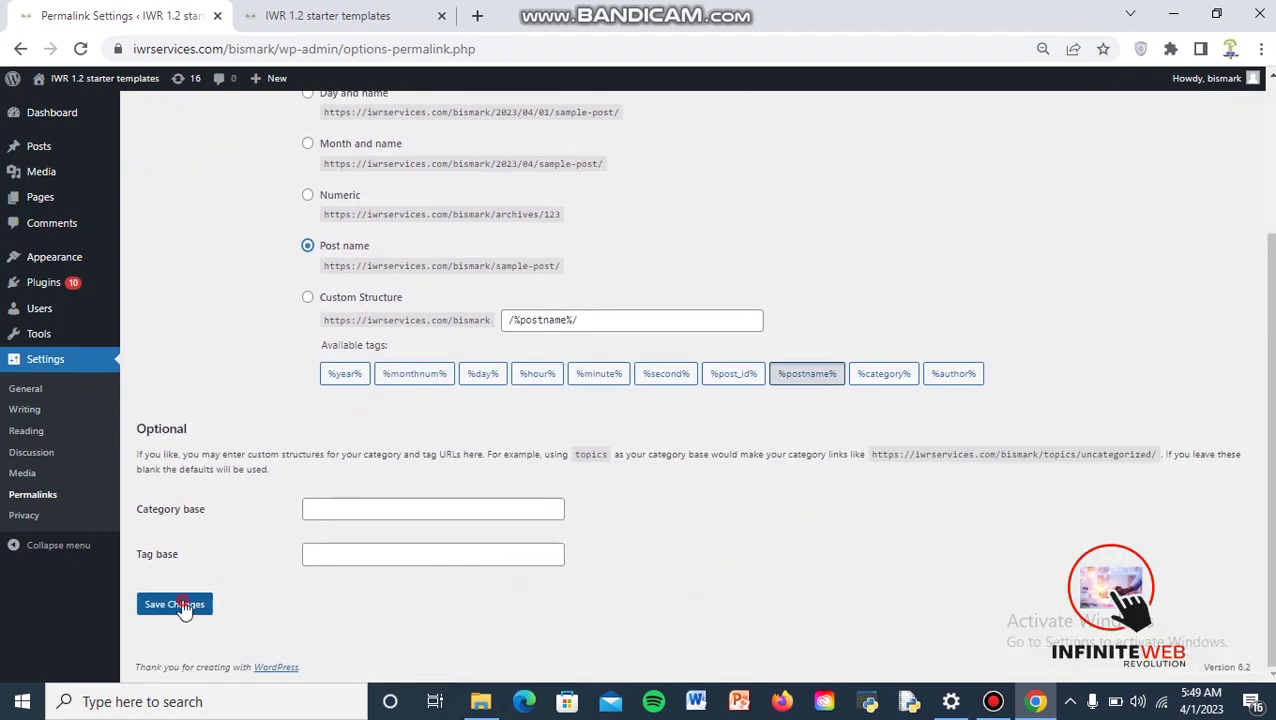
{"action": "left_click", "coordinate": [176, 604]}
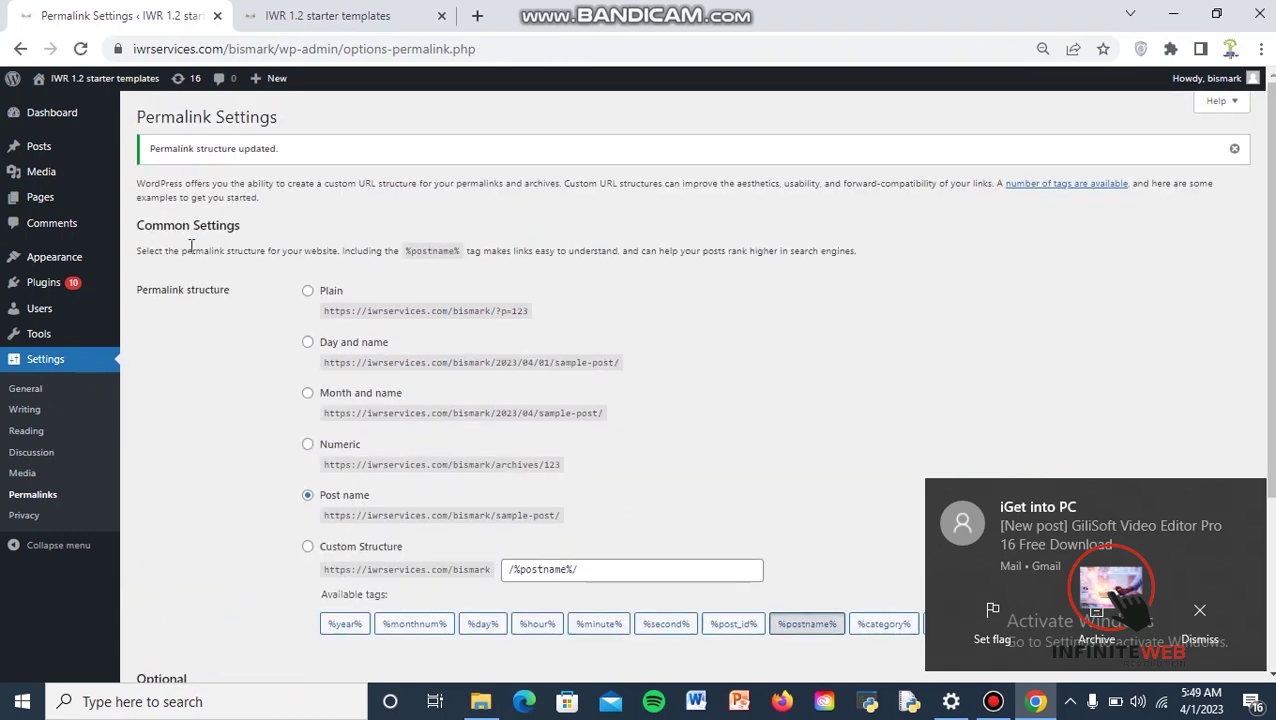
{"action": "left_click_drag", "start_coordinate": [157, 184], "coordinate": [154, 158]}
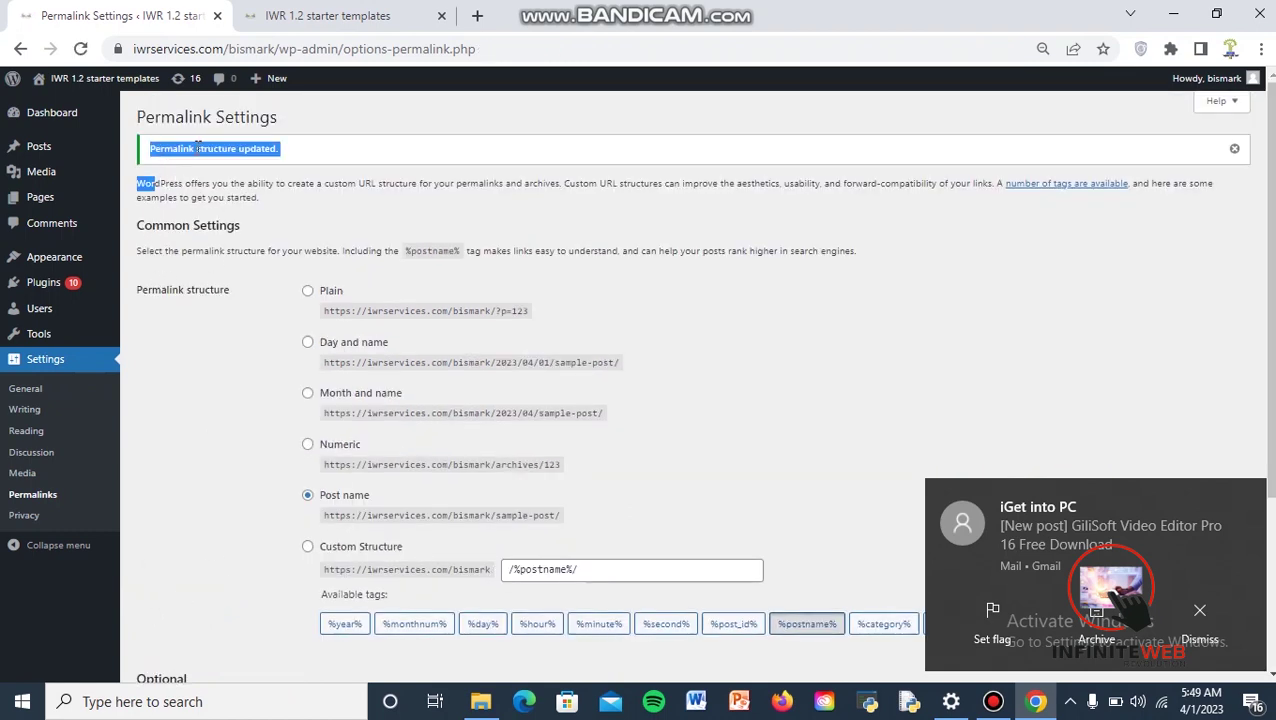
{"action": "left_click", "coordinate": [197, 150], "text": "shift"}
{"action": "key", "text": "ctrl+plus"}
{"action": "key", "text": "ctrl+plus"}
{"action": "left_click_drag", "start_coordinate": [238, 200], "coordinate": [444, 214]}
{"action": "key", "text": "ctrl+minus"}
{"action": "key", "text": "ctrl+minus"}
{"action": "key", "text": "ctrl+minus"}
{"action": "key", "text": "ctrl+minus"}
{"action": "key", "text": "ctrl+minus"}
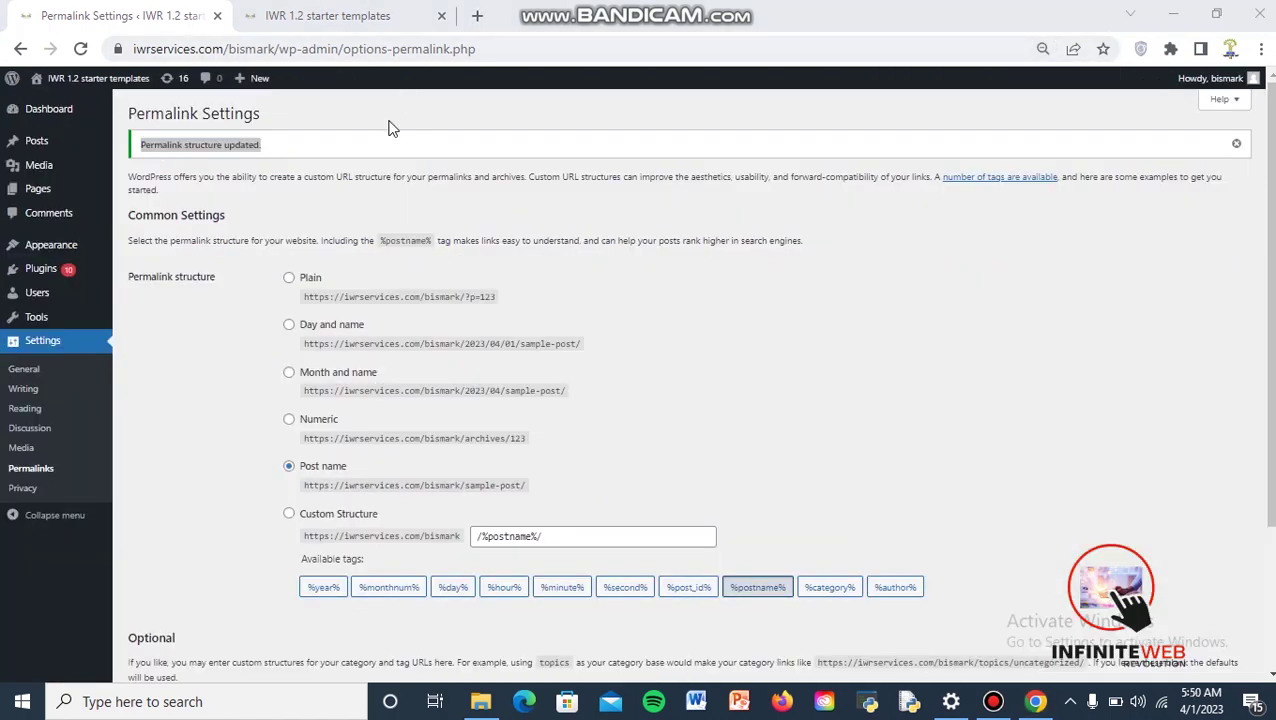
{"action": "left_click_drag", "start_coordinate": [393, 177], "coordinate": [293, 291]}
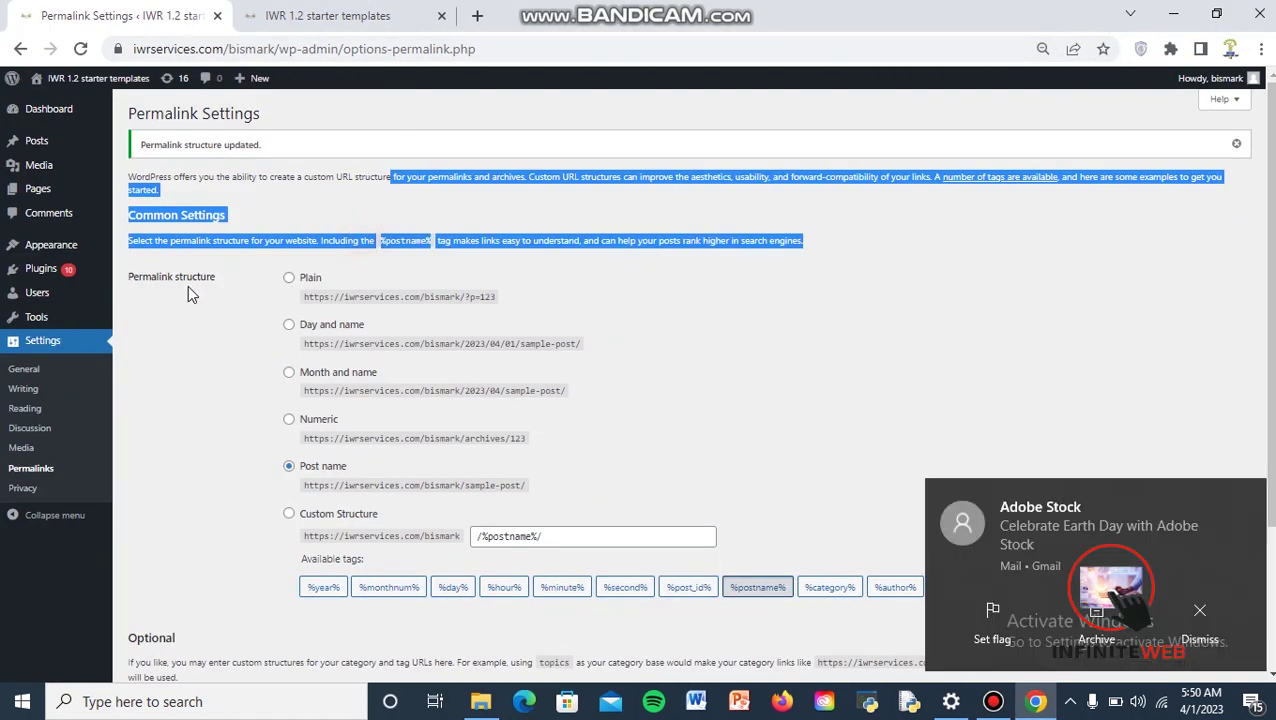
Open the installed plugins list and look through it from the first entry down towards the last
{"action": "mouse_move", "coordinate": [31, 278]}
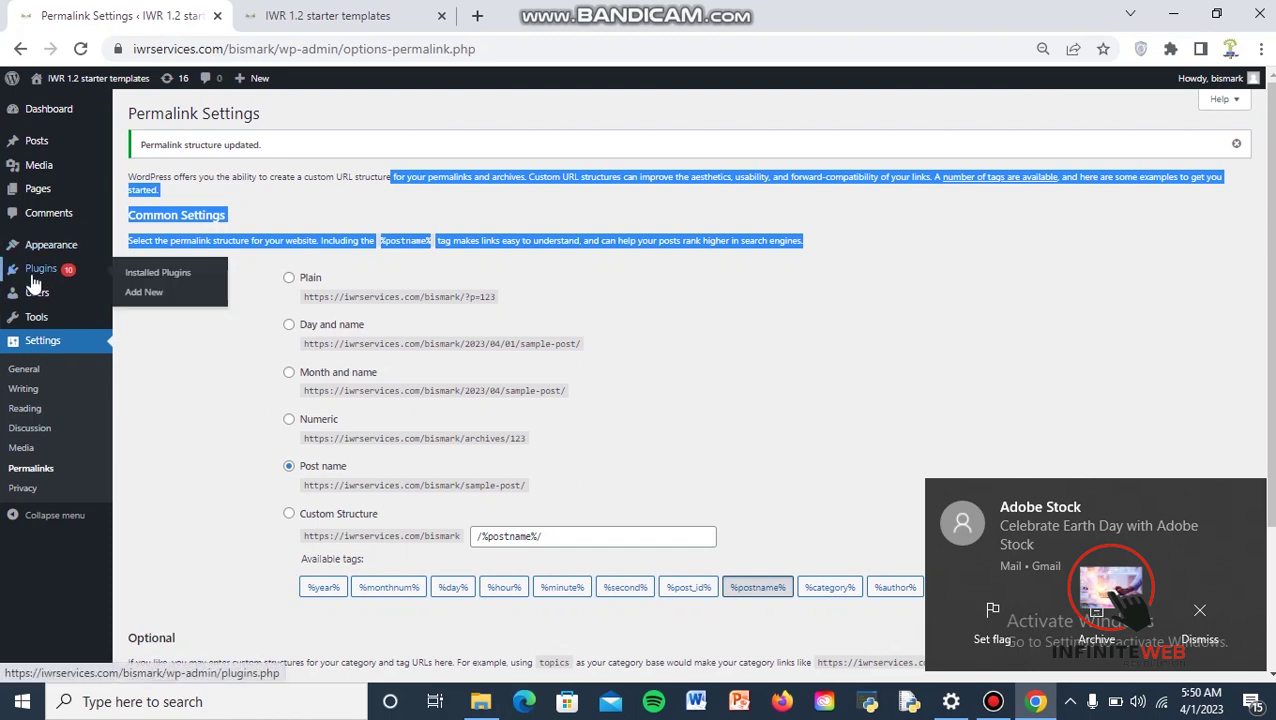
{"action": "left_click", "coordinate": [141, 276]}
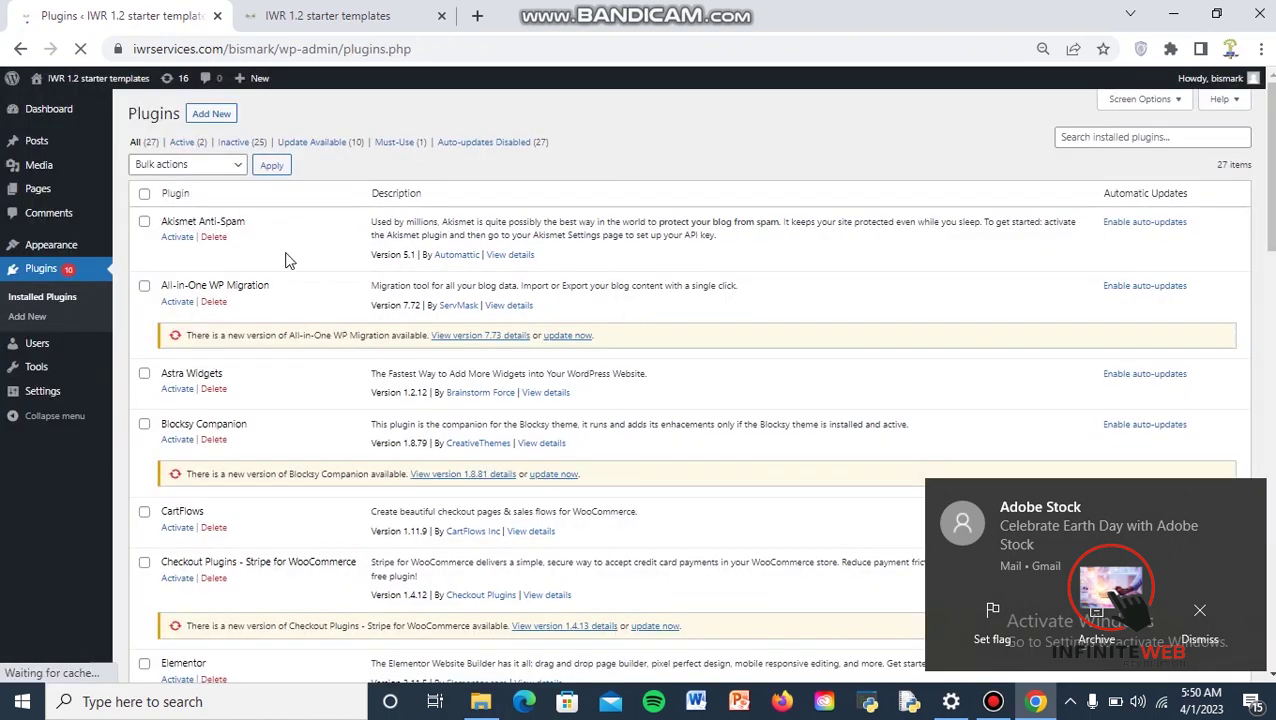
{"action": "scroll", "coordinate": [460, 456], "scroll_direction": "down", "scroll_amount": 15}
{"action": "scroll", "coordinate": [460, 456], "scroll_direction": "down", "scroll_amount": 2}
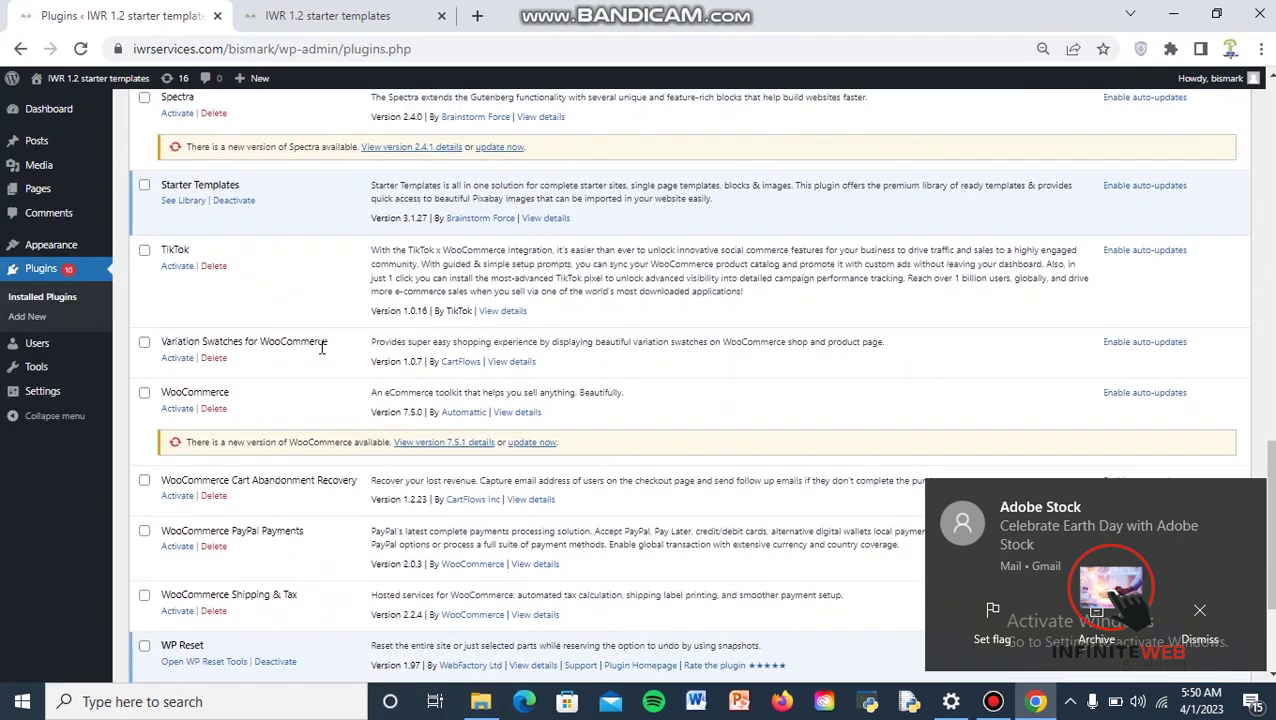
{"action": "scroll", "coordinate": [321, 345], "scroll_direction": "up", "scroll_amount": 15}
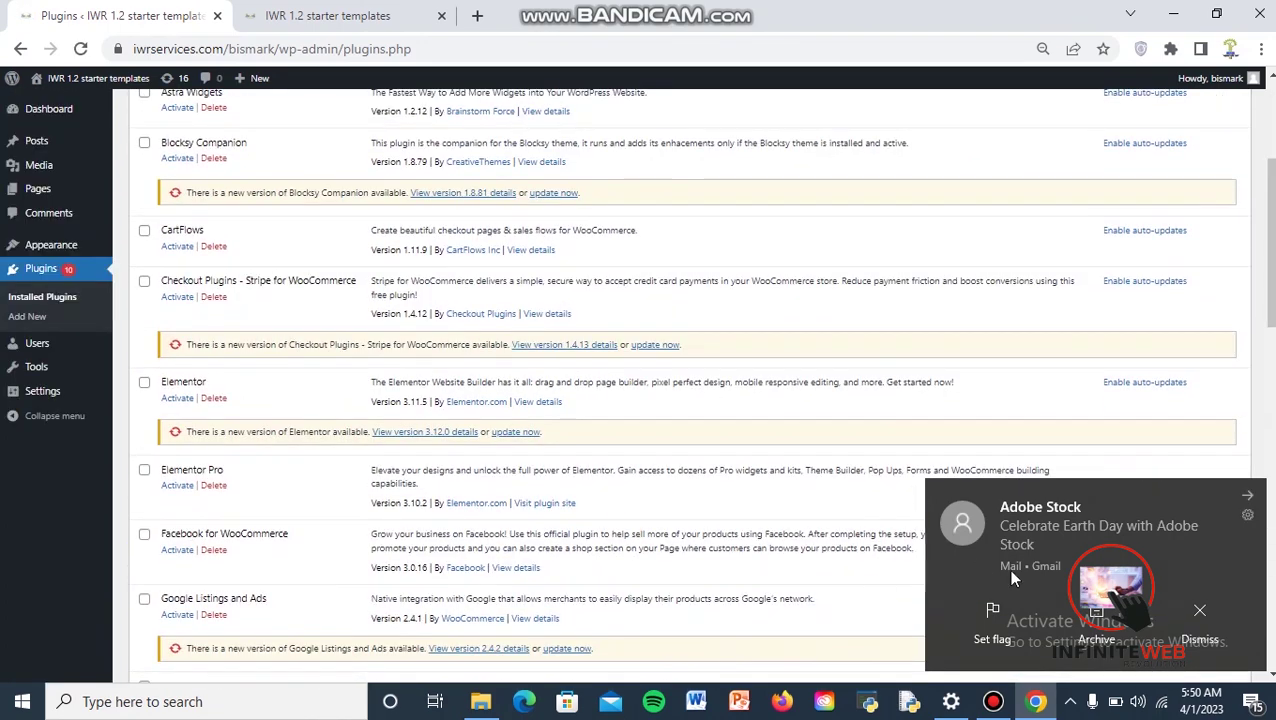
{"action": "scroll", "coordinate": [170, 218], "scroll_direction": "up", "scroll_amount": 3}
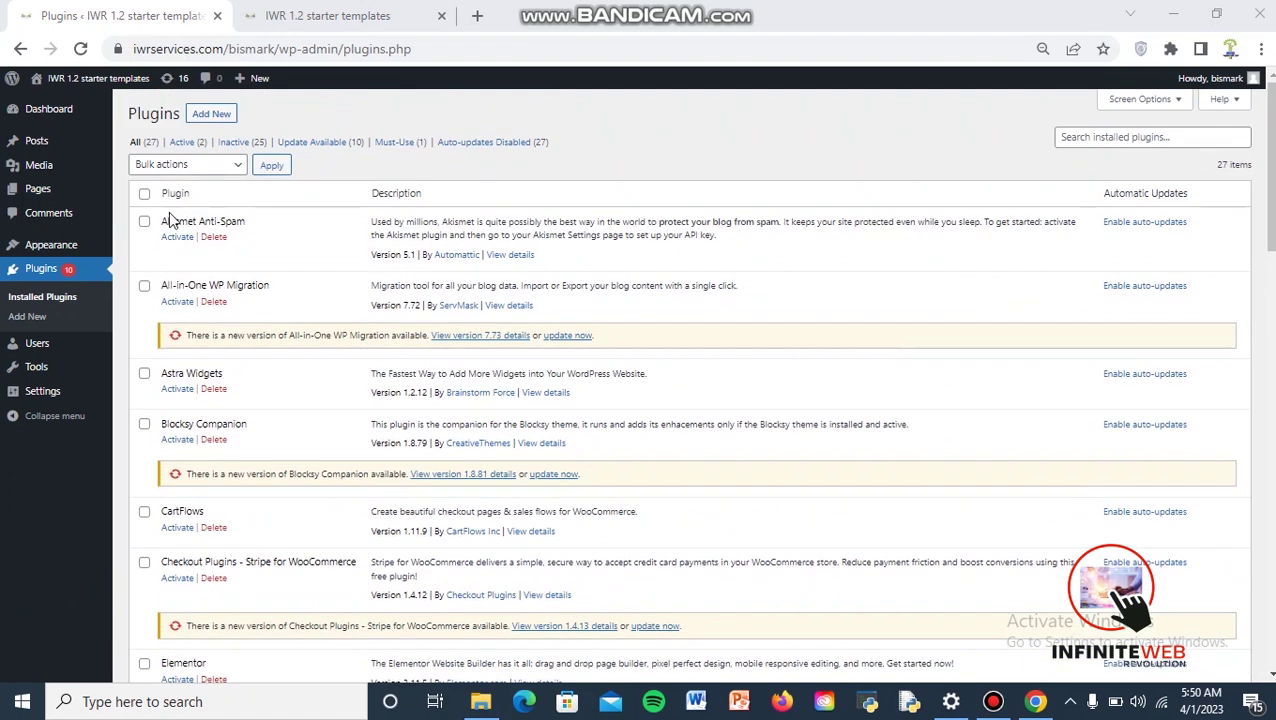
Open the page for adding new plugins and browse the featured plugins down to the popular tags
{"action": "left_click", "coordinate": [211, 116]}
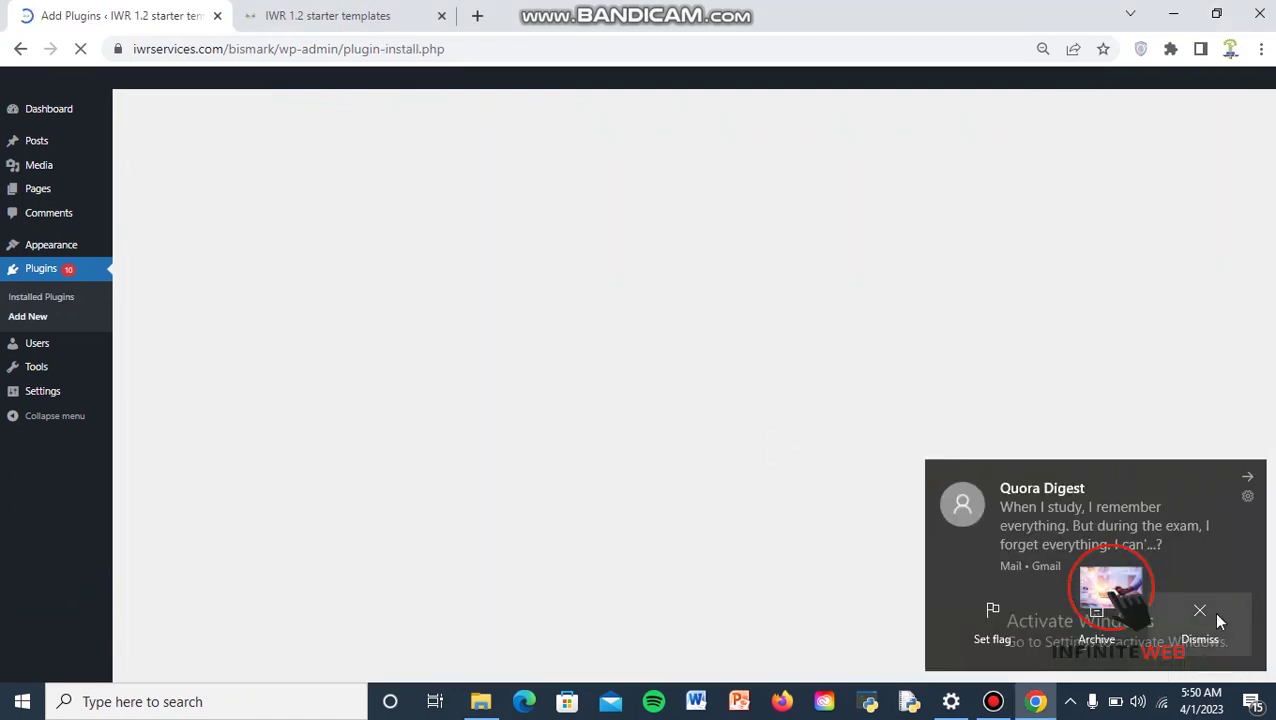
{"action": "scroll", "coordinate": [690, 358], "scroll_direction": "down", "scroll_amount": 5}
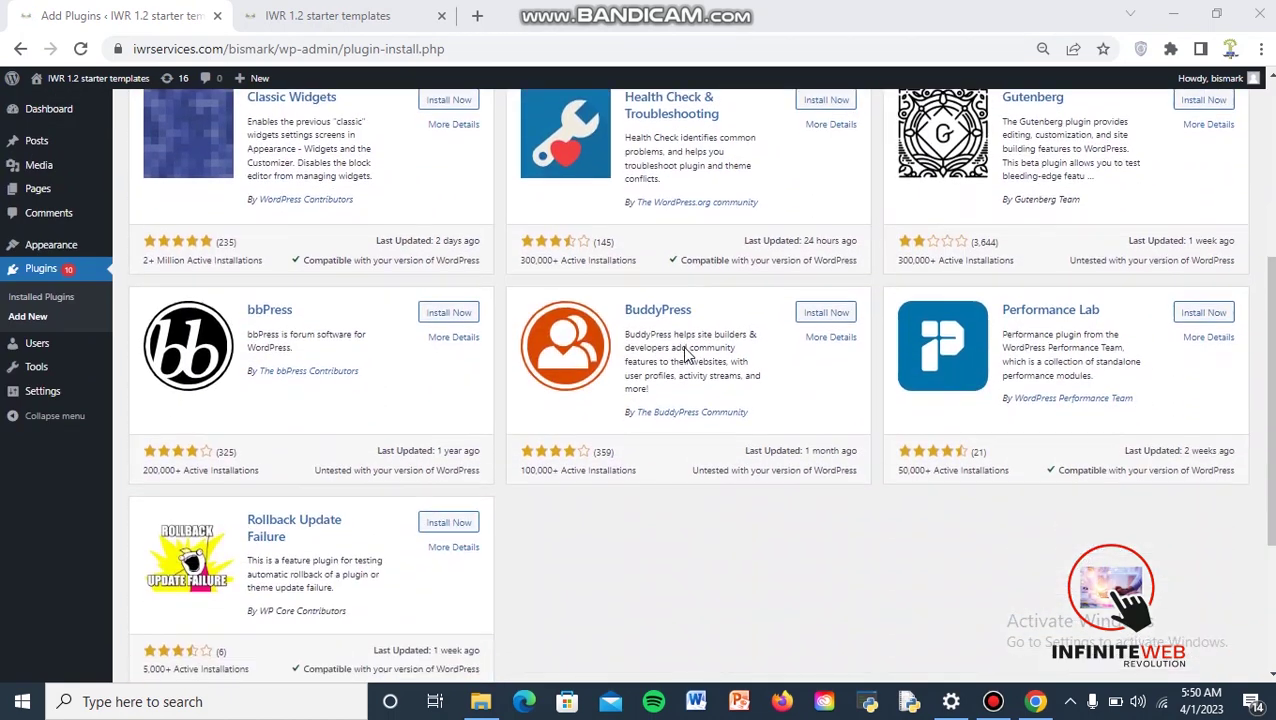
{"action": "scroll", "coordinate": [686, 354], "scroll_direction": "down", "scroll_amount": 2}
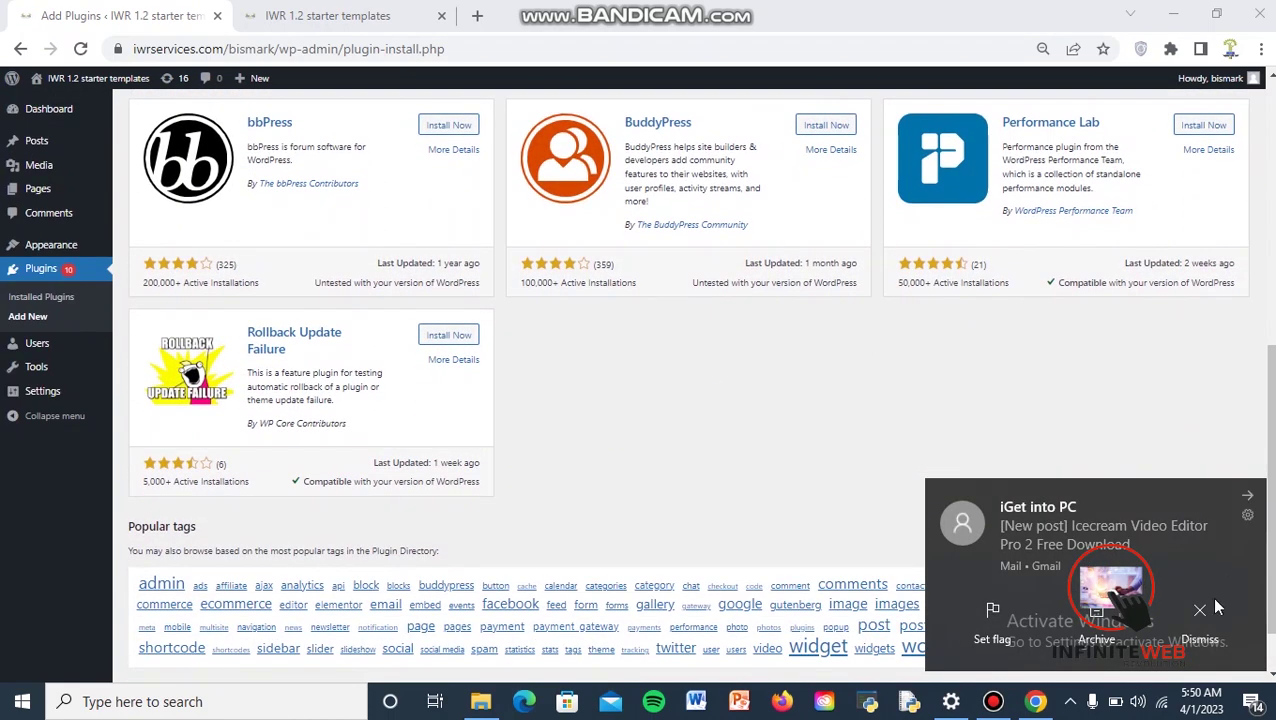
{"action": "scroll", "coordinate": [575, 335], "scroll_direction": "up", "scroll_amount": 7}
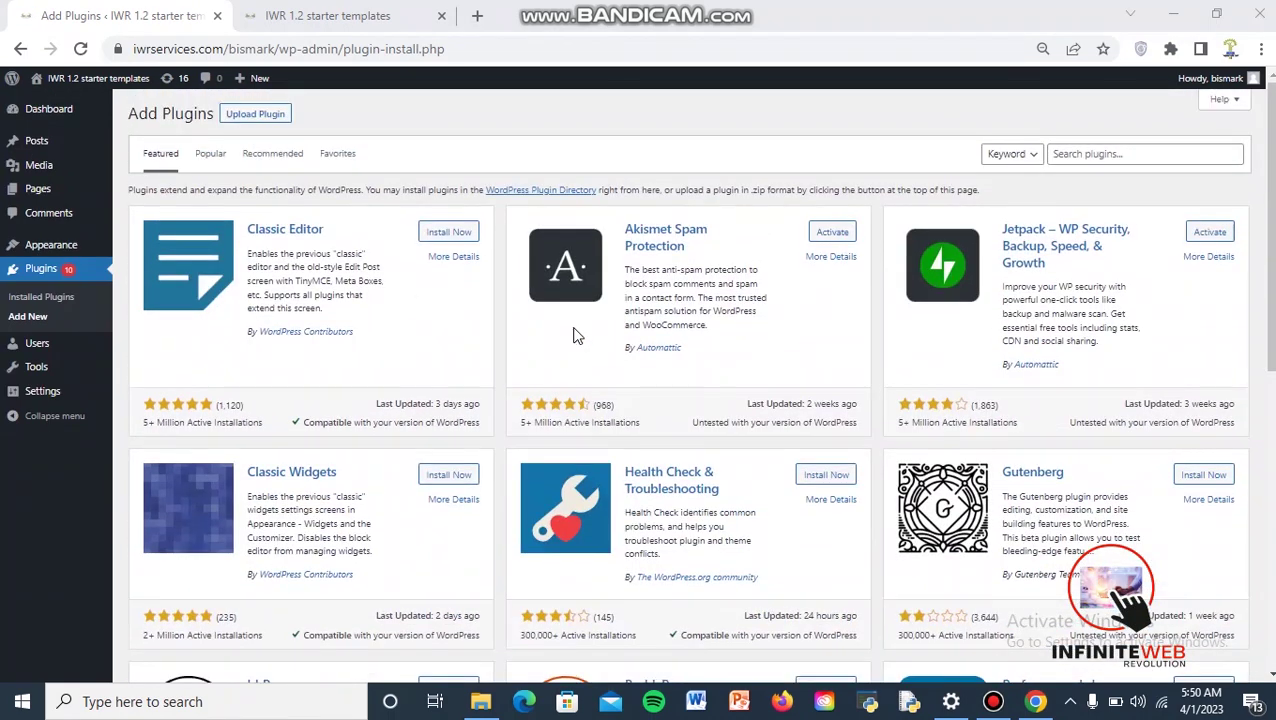
{"action": "scroll", "coordinate": [575, 335], "scroll_direction": "down", "scroll_amount": 5}
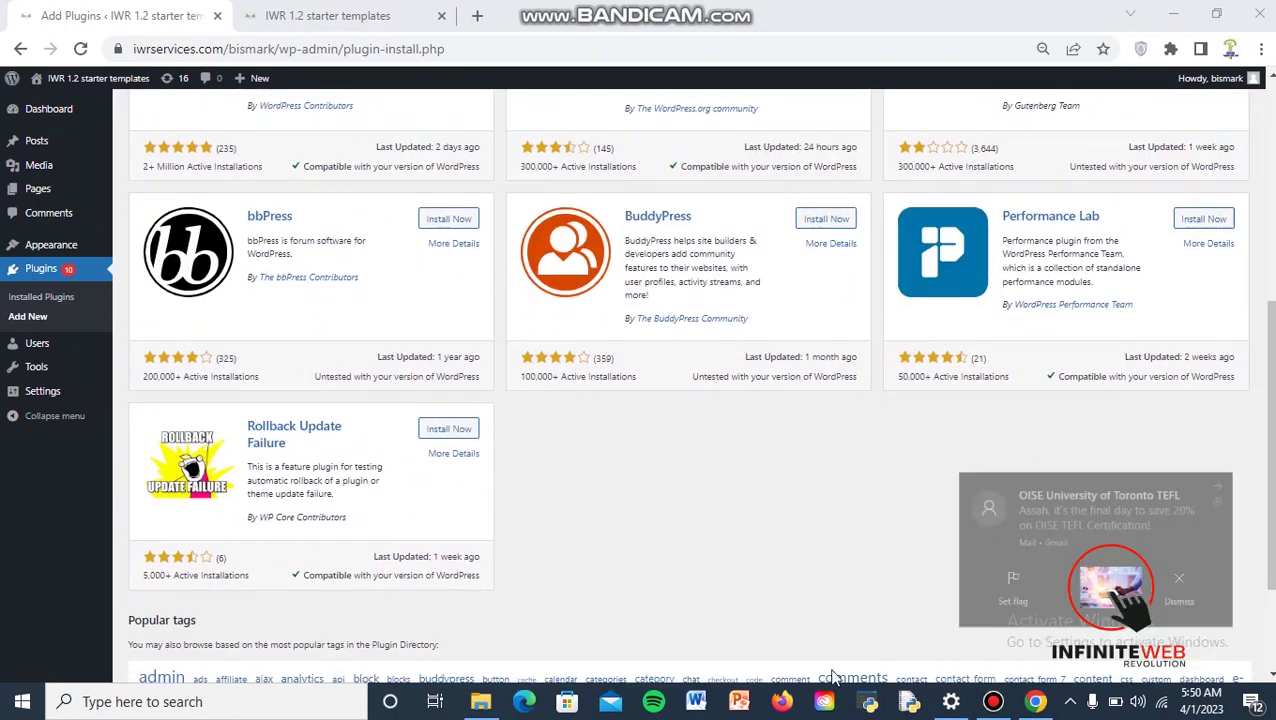
{"action": "scroll", "coordinate": [741, 437], "scroll_direction": "up", "scroll_amount": 4}
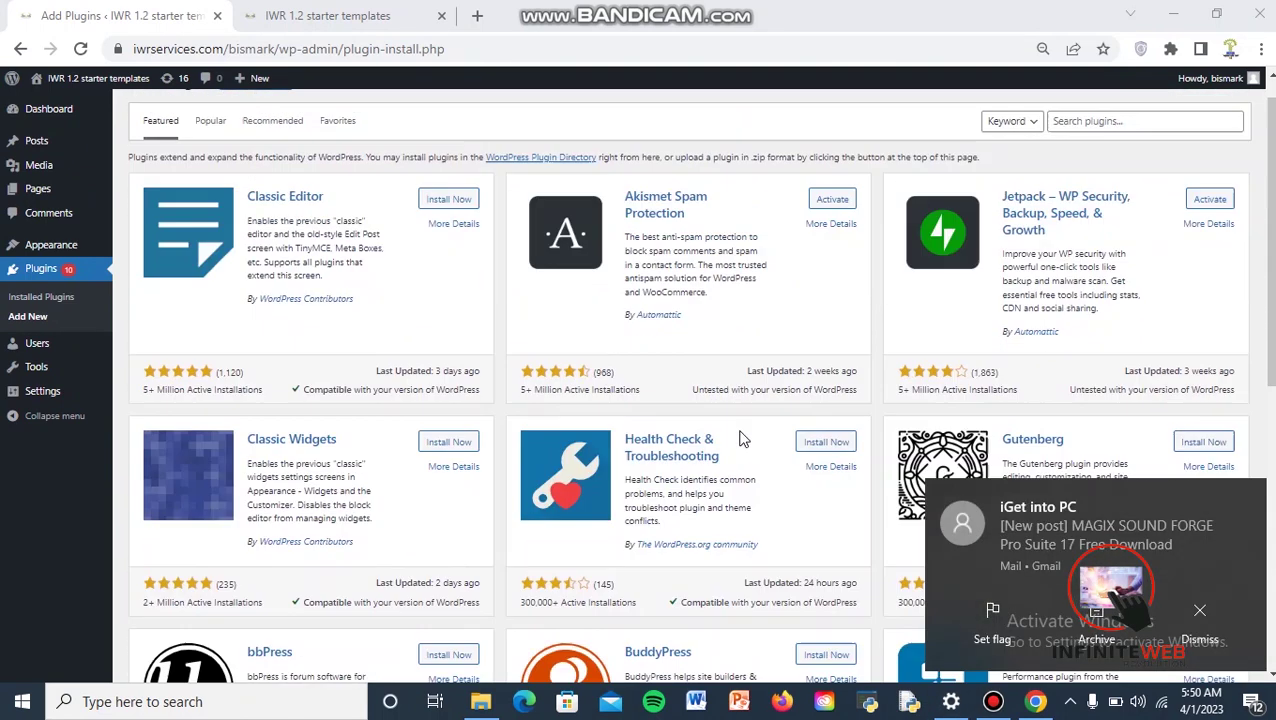
{"action": "scroll", "coordinate": [741, 437], "scroll_direction": "up", "scroll_amount": 1}
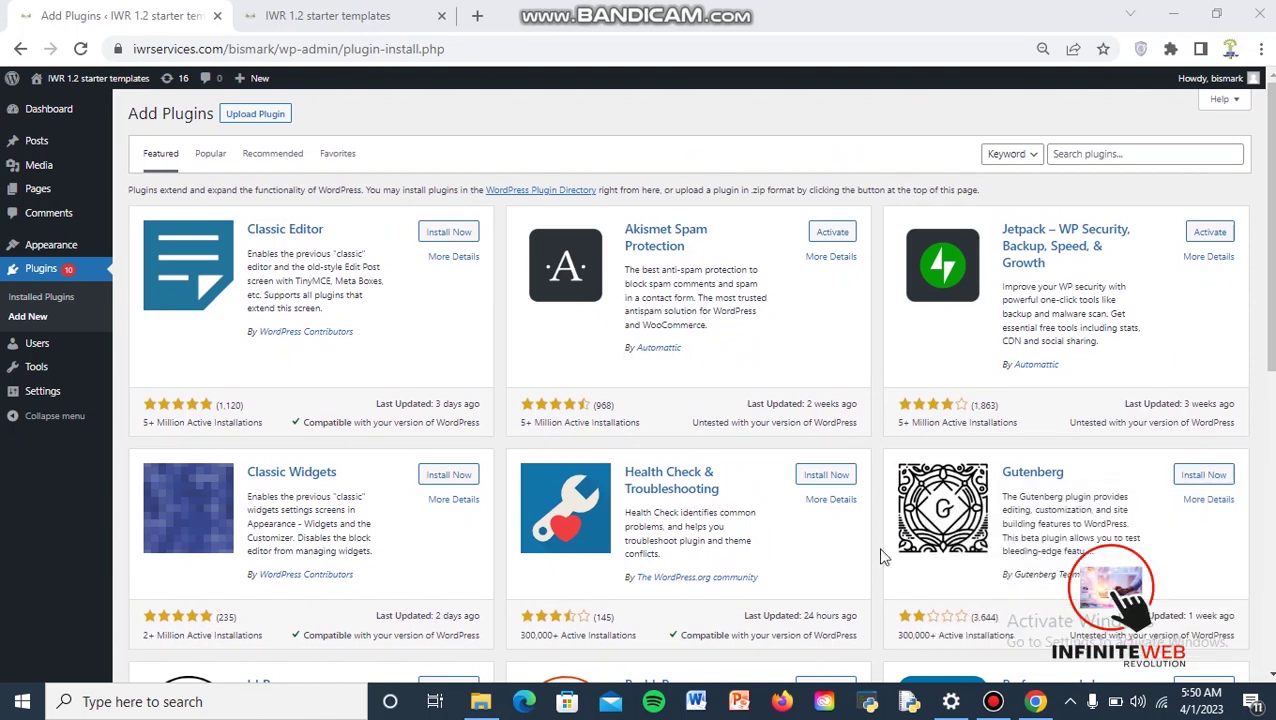
Search the plugin directory for "starter templates" and bring the results into a readable view
{"action": "left_click", "coordinate": [1077, 153]}
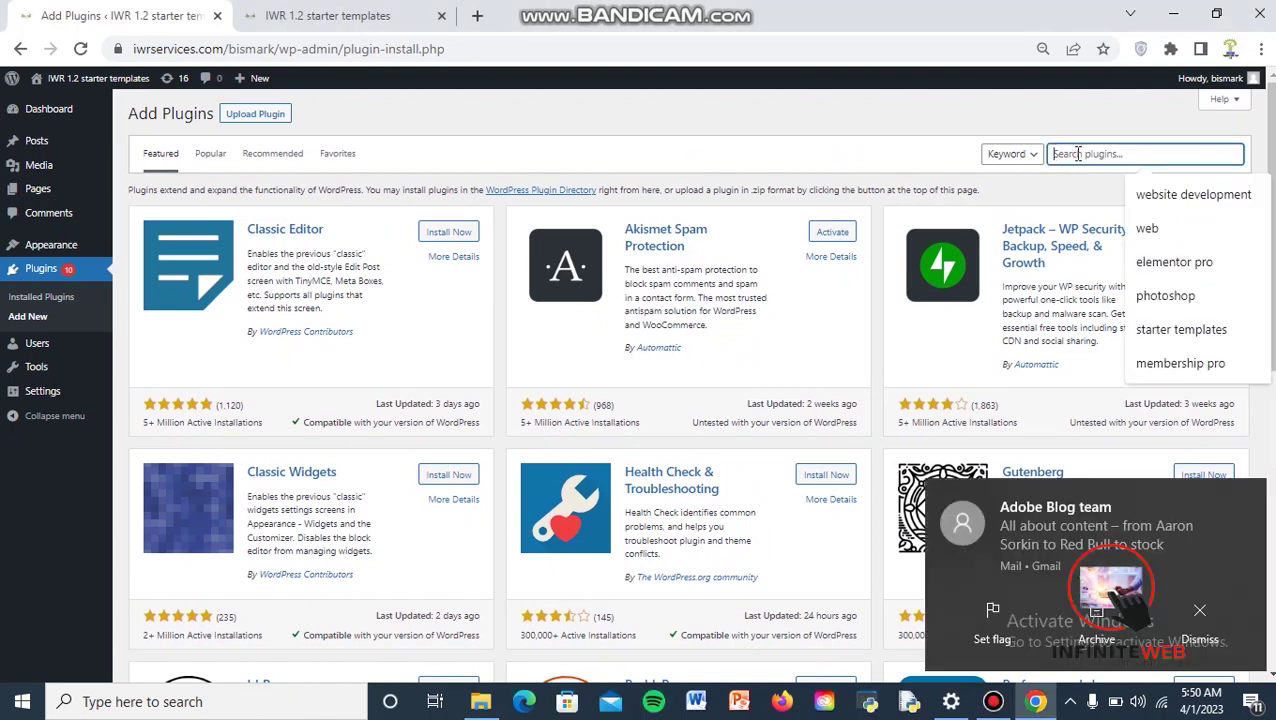
{"action": "scroll", "coordinate": [1073, 177], "scroll_direction": "up", "scroll_amount": 6}
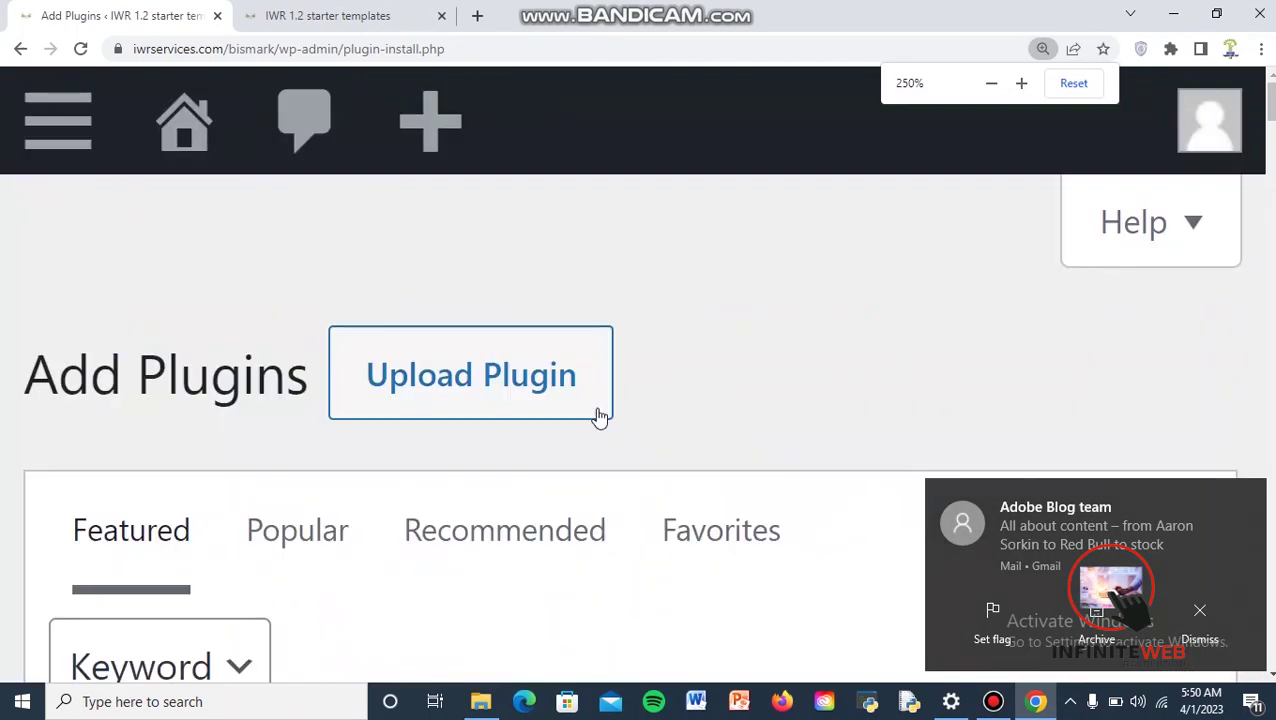
{"action": "scroll", "coordinate": [600, 425], "scroll_direction": "down", "scroll_amount": 4}
{"action": "left_click", "coordinate": [487, 421]}
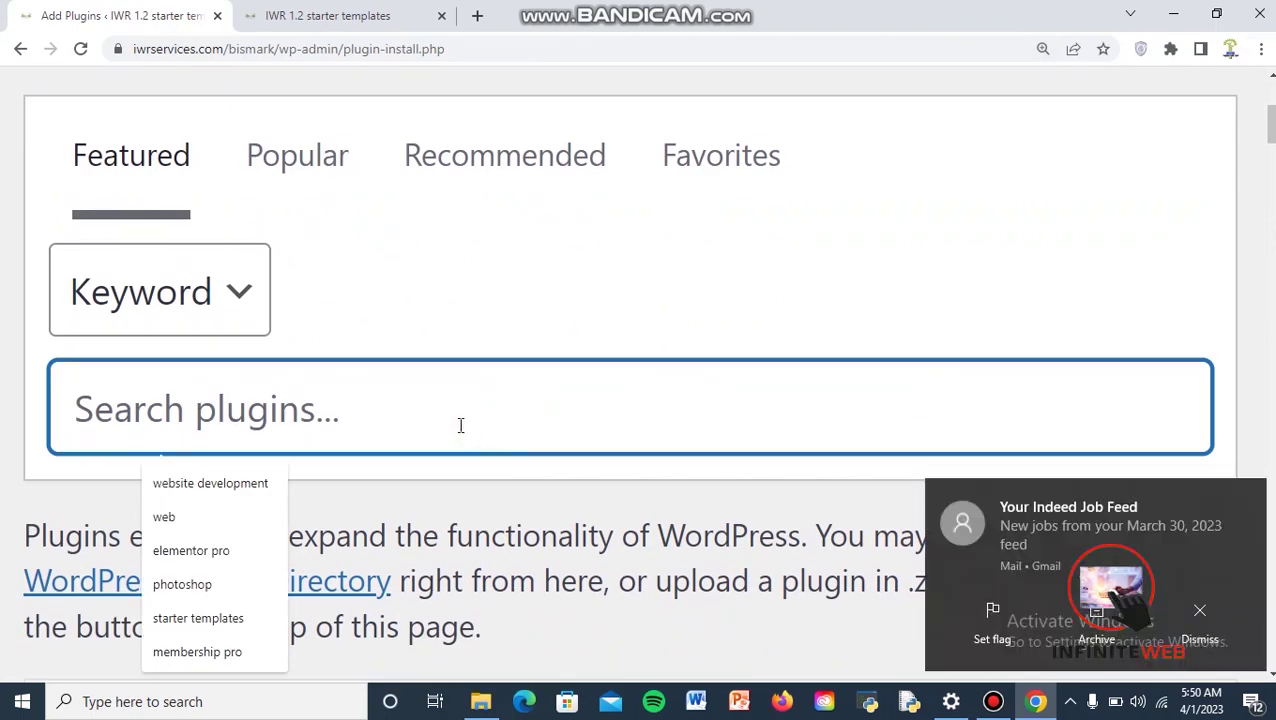
{"action": "left_click", "coordinate": [240, 618]}
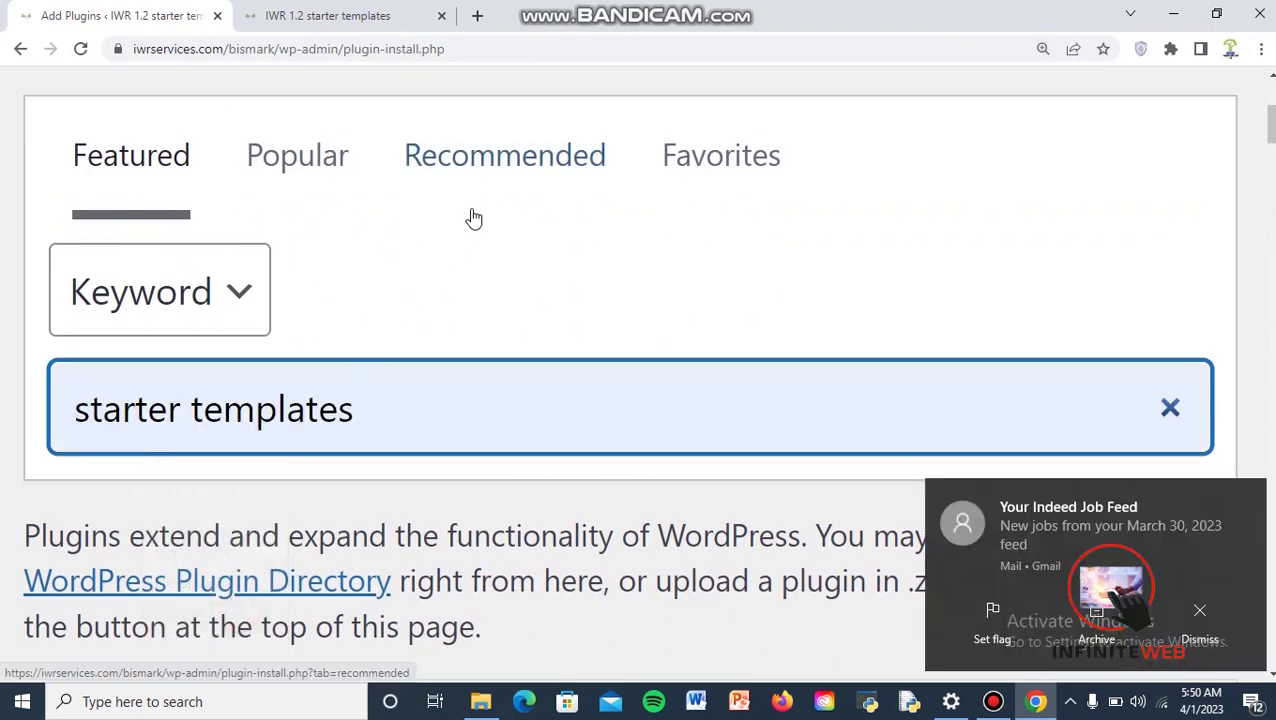
{"action": "scroll", "coordinate": [537, 198], "scroll_direction": "down", "scroll_amount": 1}
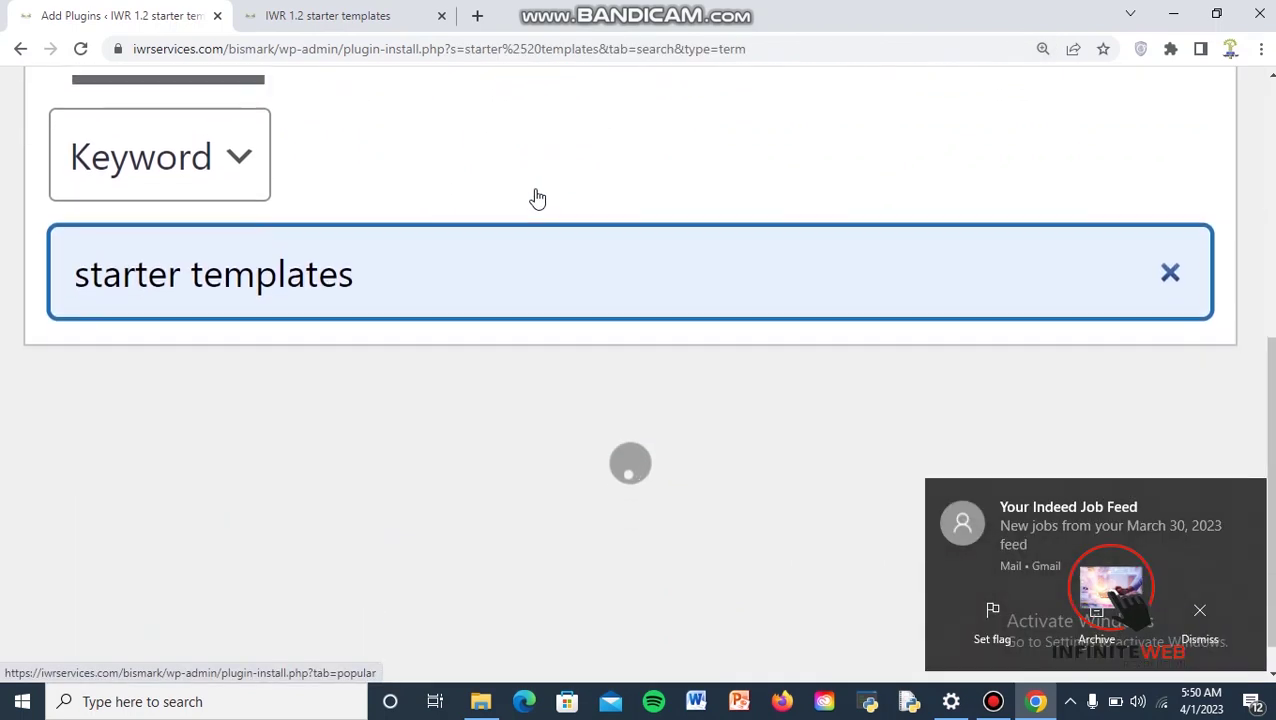
{"action": "key", "text": "ctrl+minus"}
{"action": "key", "text": "ctrl+minus"}
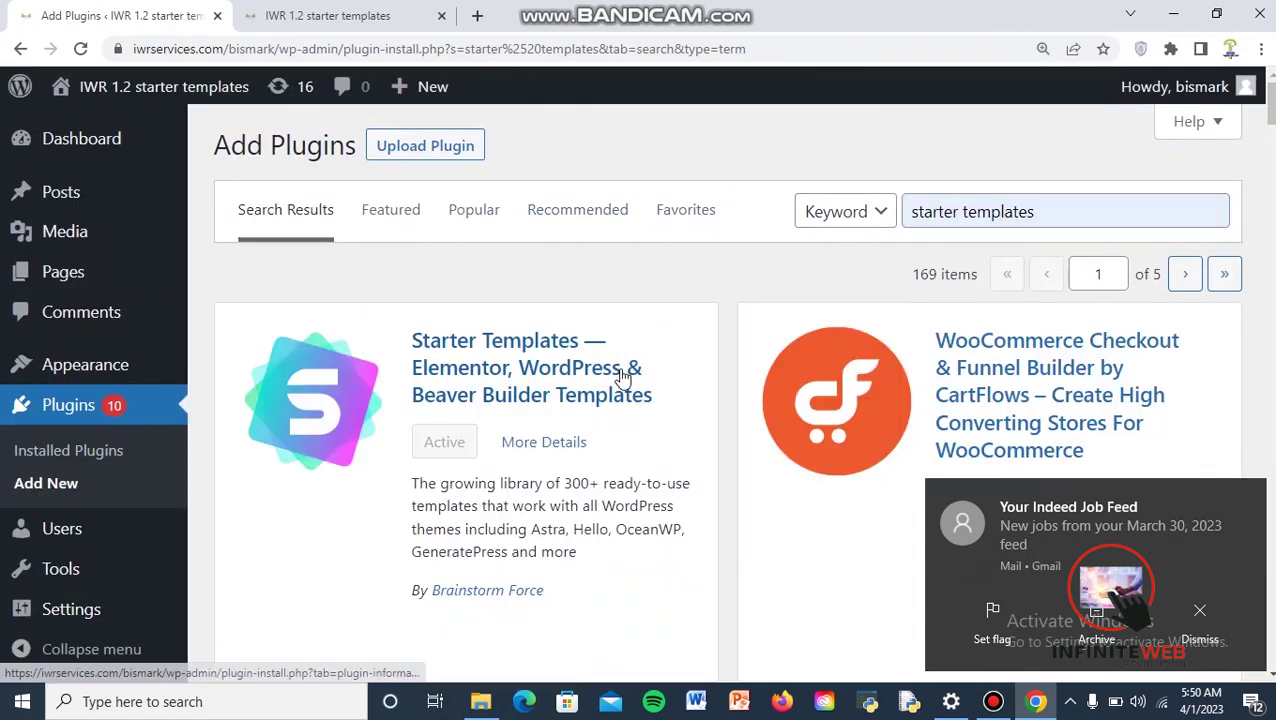
{"action": "key", "text": "ctrl+minus"}
{"action": "key", "text": "ctrl+minus"}
{"action": "key", "text": "ctrl+minus"}
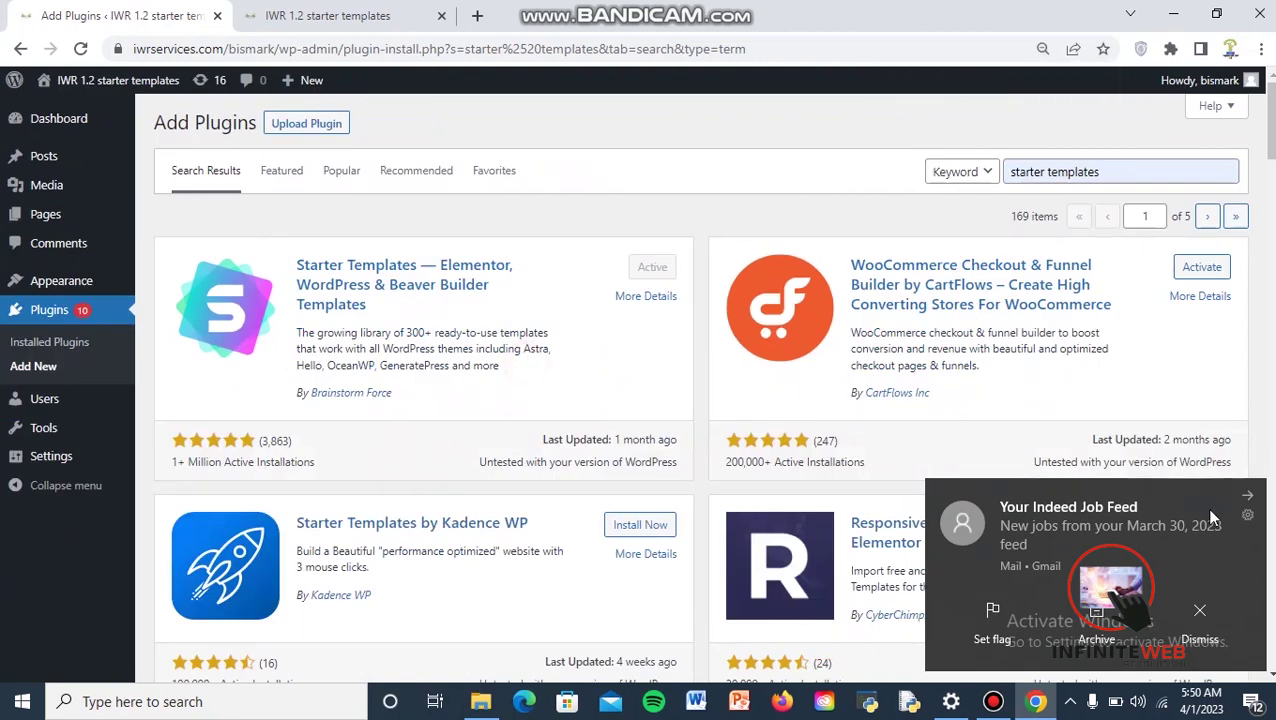
{"action": "left_click", "coordinate": [1249, 498]}
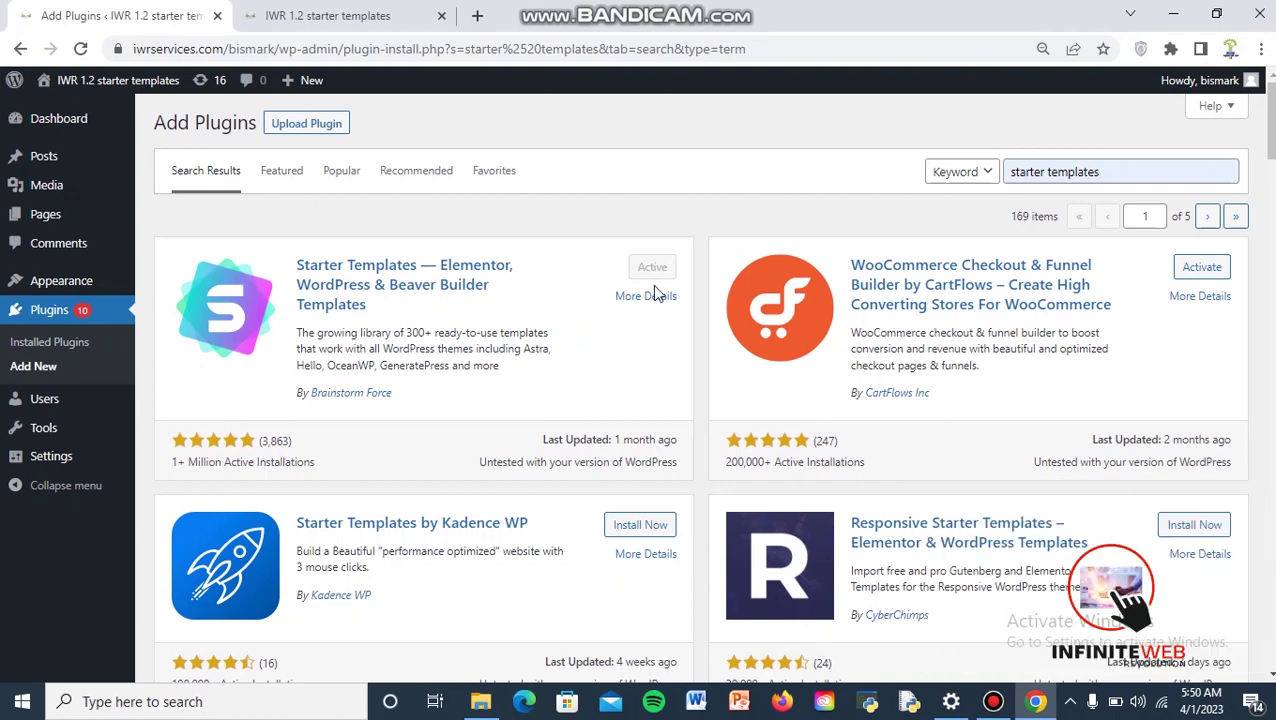
Examine the Starter Templates plugin by Brainstorm Force in the search results, including its activation status and description
{"action": "key", "text": "ctrl+plus"}
{"action": "key", "text": "ctrl+plus"}
{"action": "key", "text": "ctrl+plus"}
{"action": "key", "text": "ctrl+plus"}
{"action": "key", "text": "ctrl+plus"}
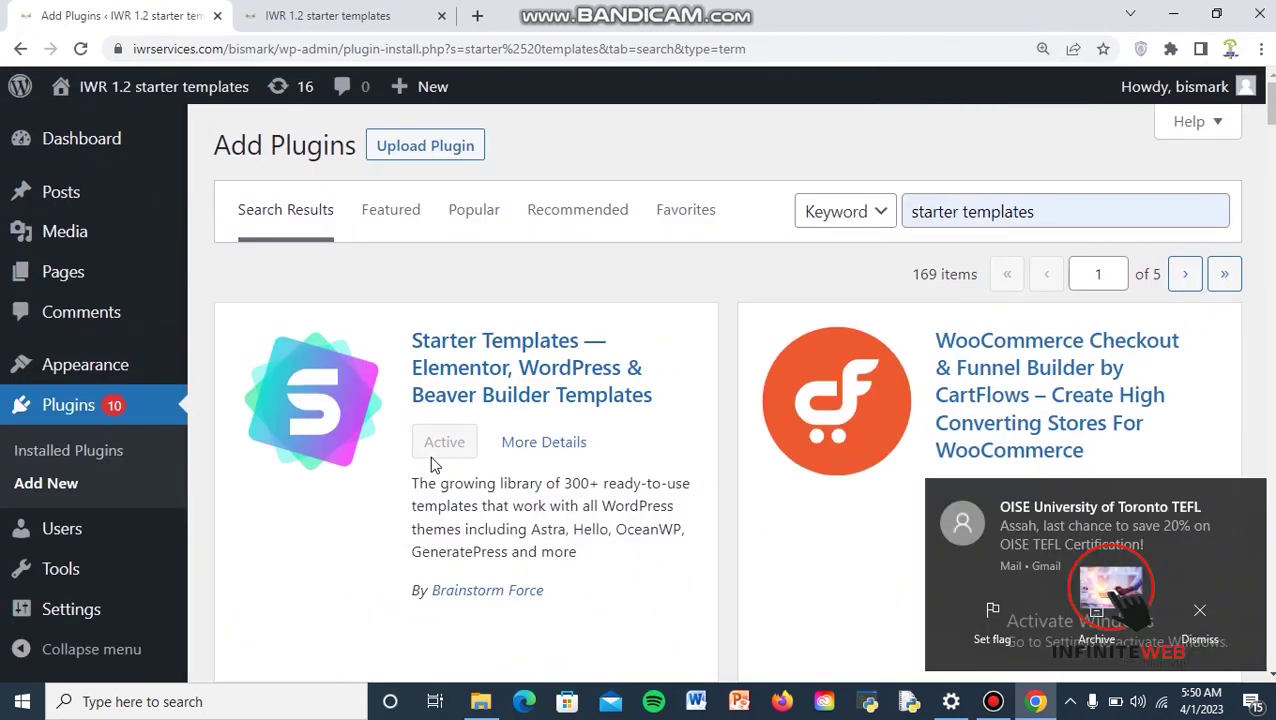
{"action": "key", "text": "ctrl+minus"}
{"action": "key", "text": "ctrl+minus"}
{"action": "key", "text": "ctrl+minus"}
{"action": "key", "text": "ctrl+minus"}
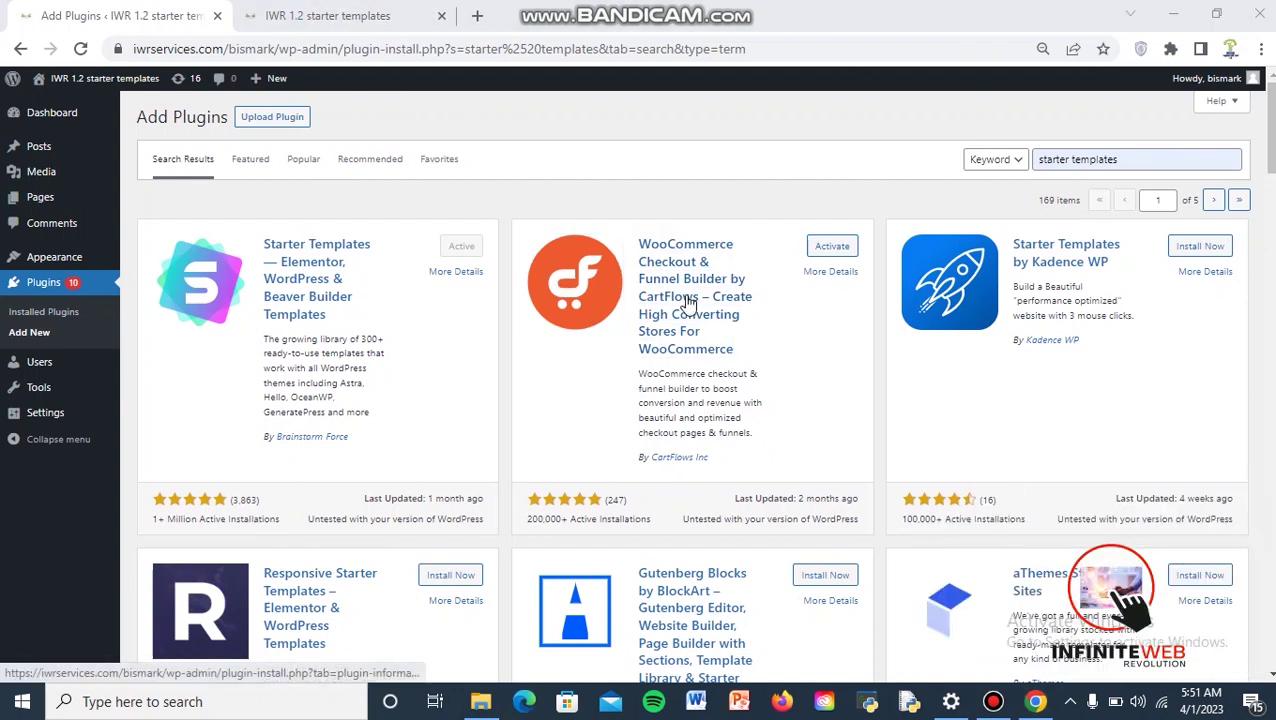
{"action": "left_click", "coordinate": [657, 318]}
{"action": "key", "text": "ctrl+minus"}
{"action": "key", "text": "ctrl+minus"}
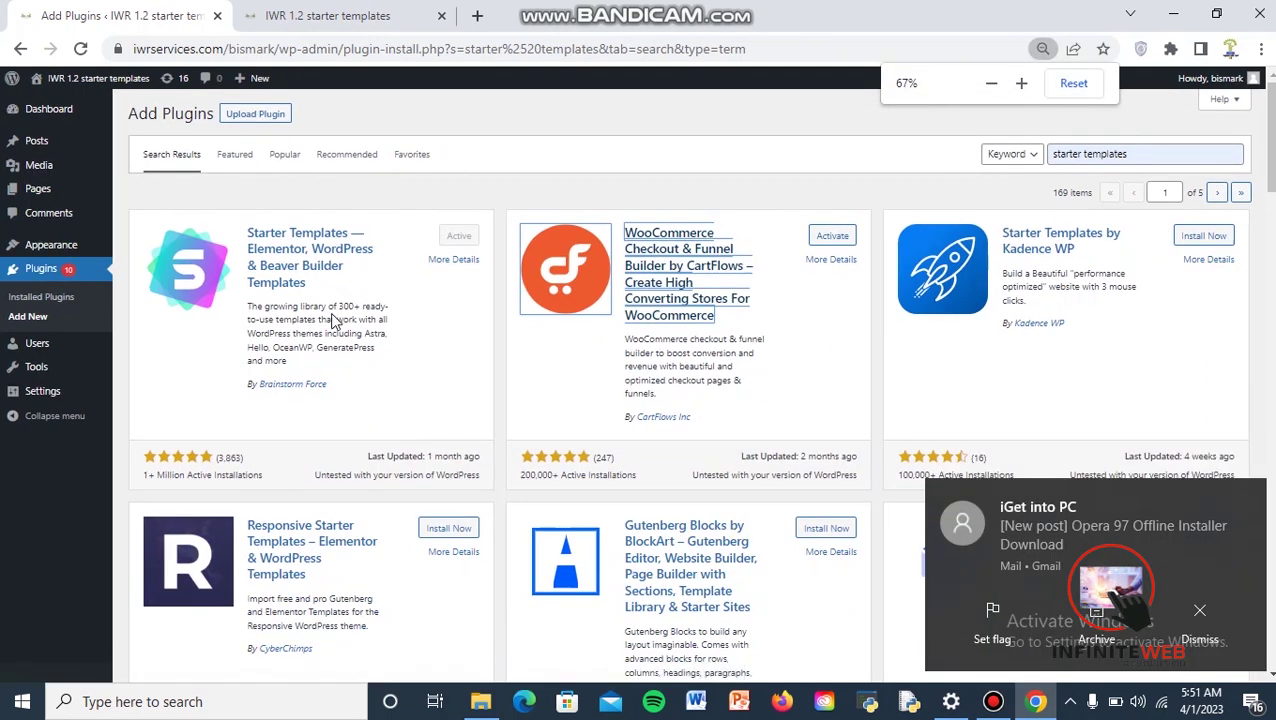
{"action": "left_click_drag", "start_coordinate": [292, 324], "coordinate": [233, 278]}
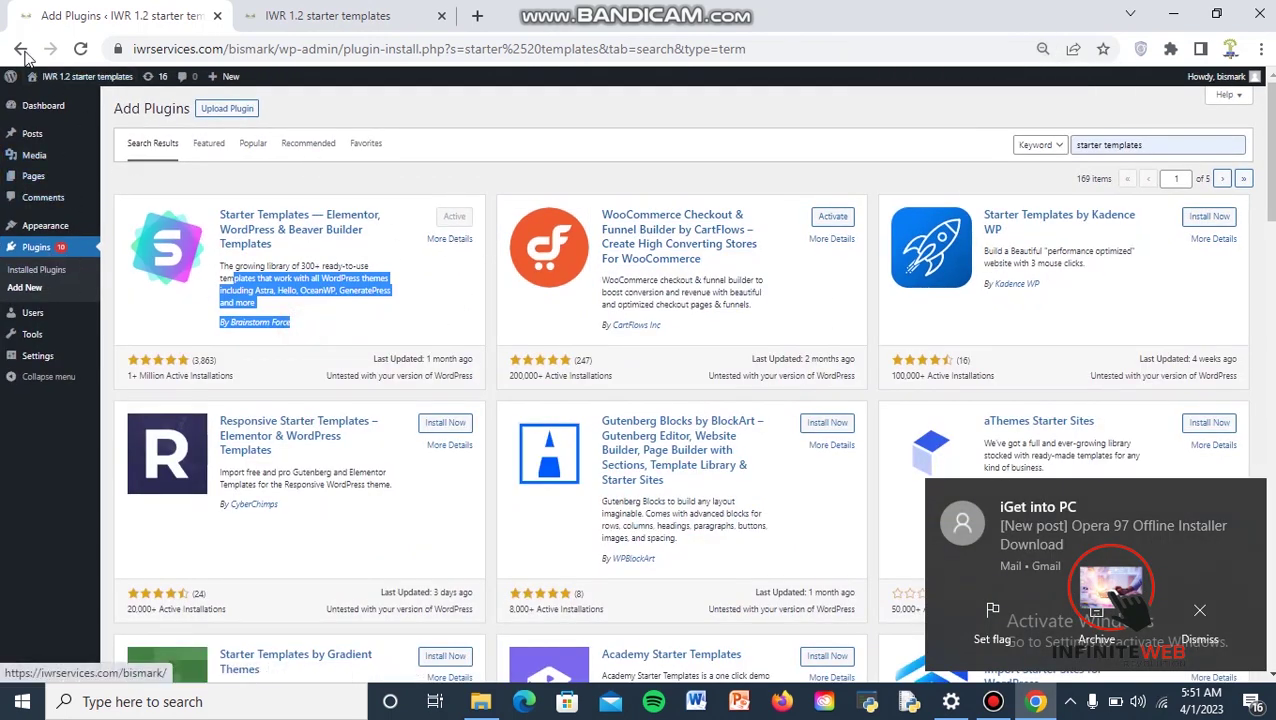
Go back to the installed plugins list and look through the entries, including the Starter Templates and WP Reset plugins
{"action": "double_click", "coordinate": [21, 49]}
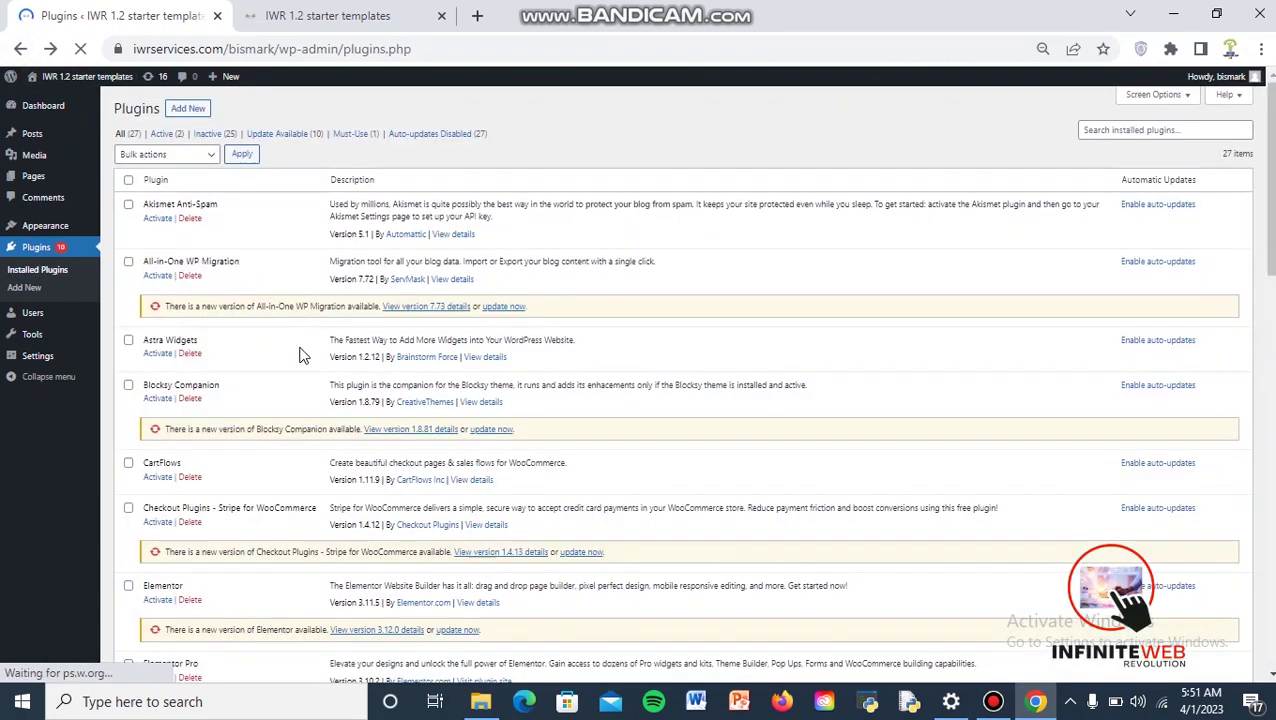
{"action": "scroll", "coordinate": [303, 355], "scroll_direction": "down", "scroll_amount": 10}
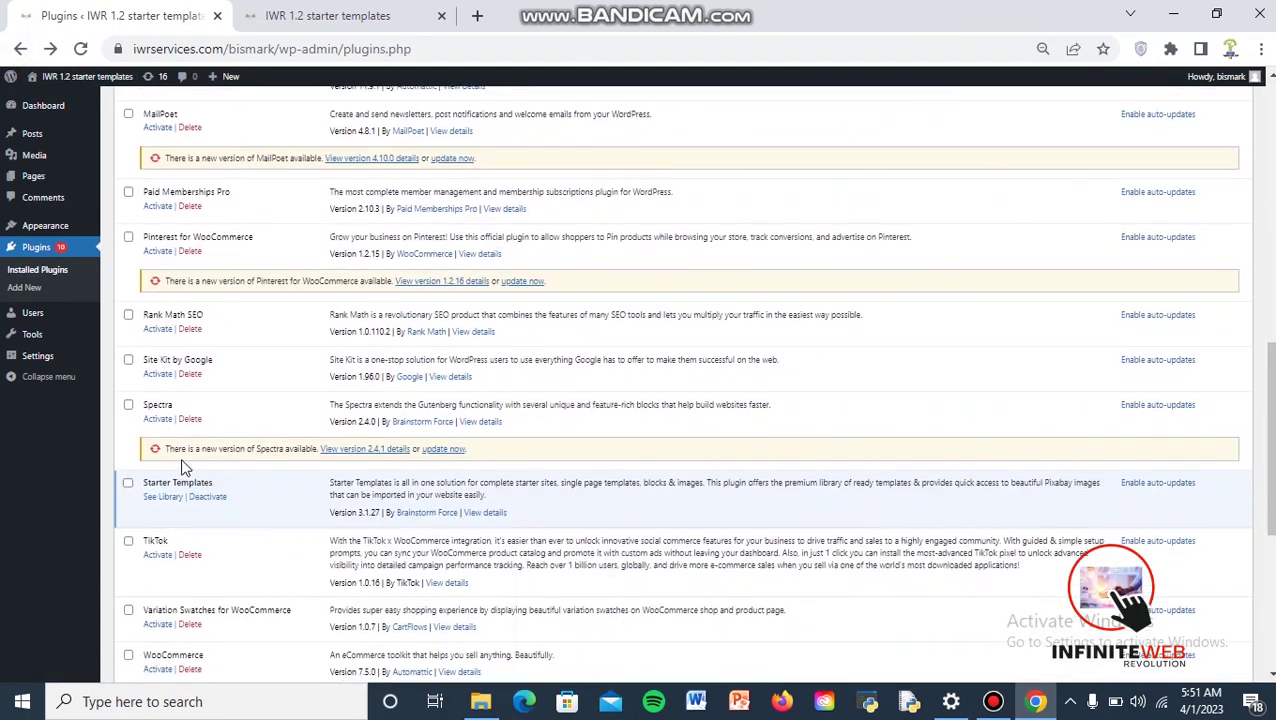
{"action": "scroll", "coordinate": [175, 462], "scroll_direction": "down", "scroll_amount": 5}
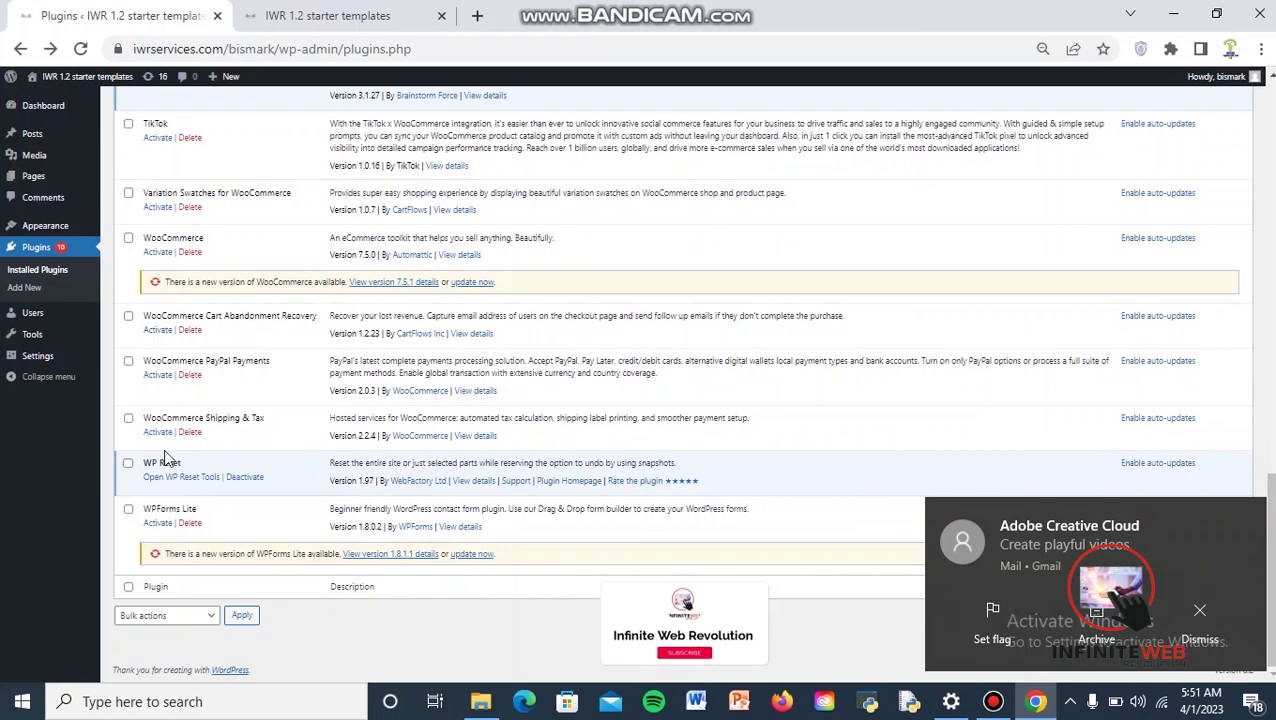
{"action": "scroll", "coordinate": [165, 457], "scroll_direction": "up", "scroll_amount": 6}
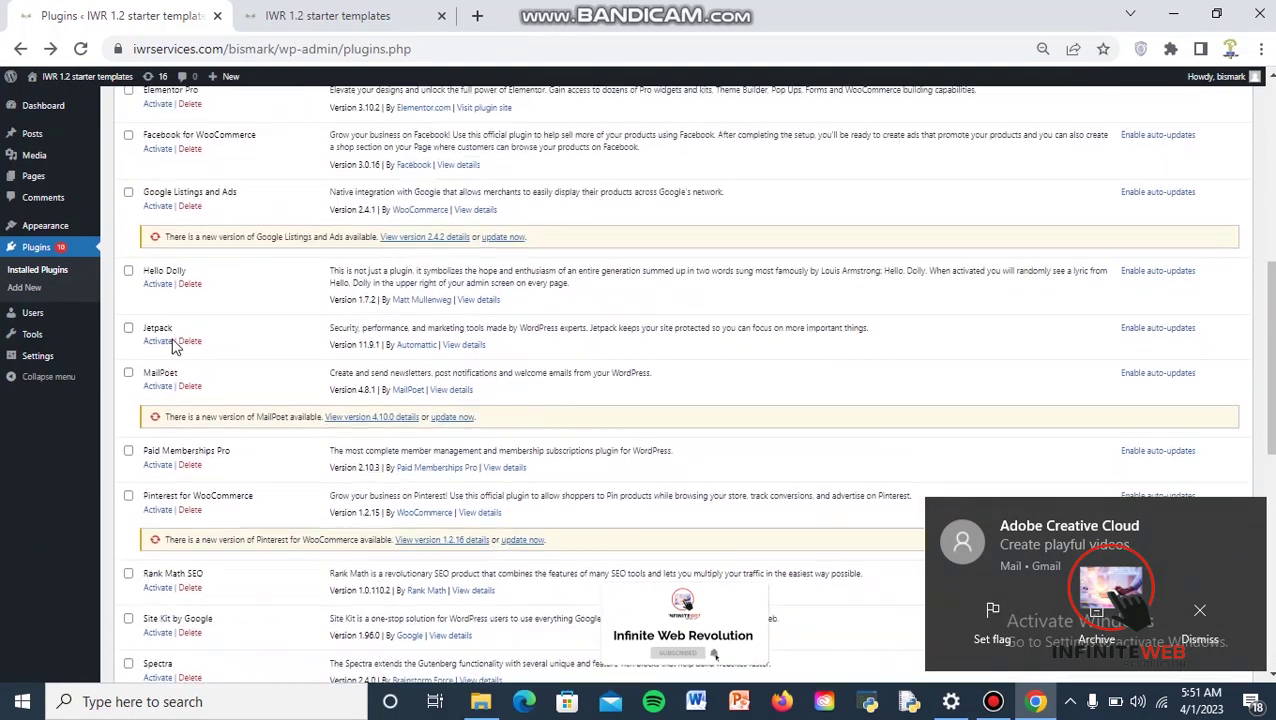
{"action": "scroll", "coordinate": [172, 340], "scroll_direction": "up", "scroll_amount": 6}
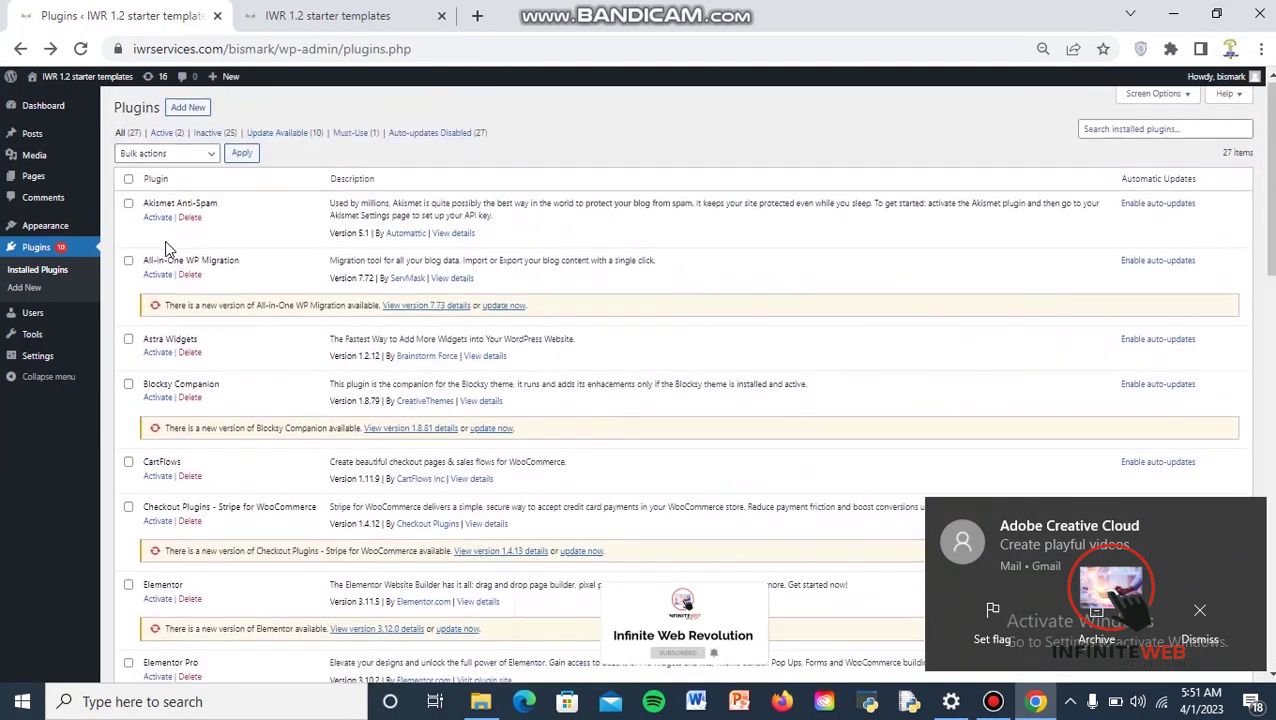
{"action": "scroll", "coordinate": [165, 249], "scroll_direction": "down", "scroll_amount": 3}
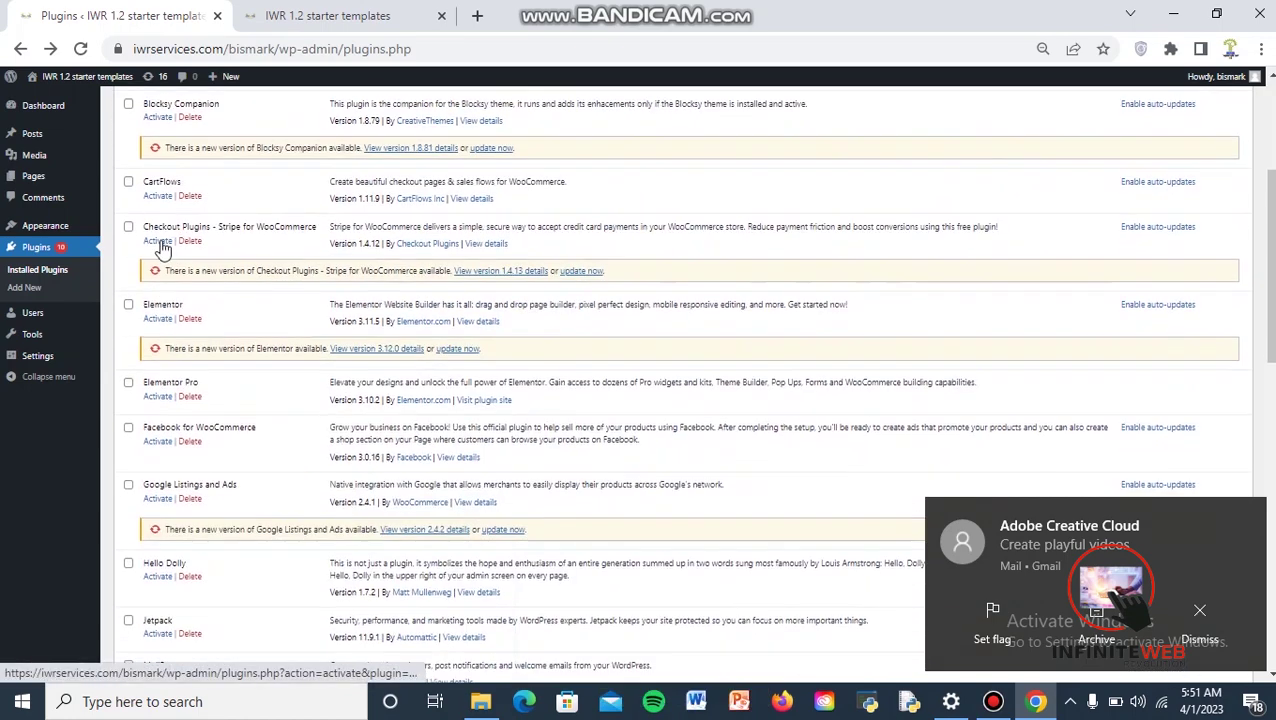
{"action": "scroll", "coordinate": [166, 380], "scroll_direction": "down", "scroll_amount": 2}
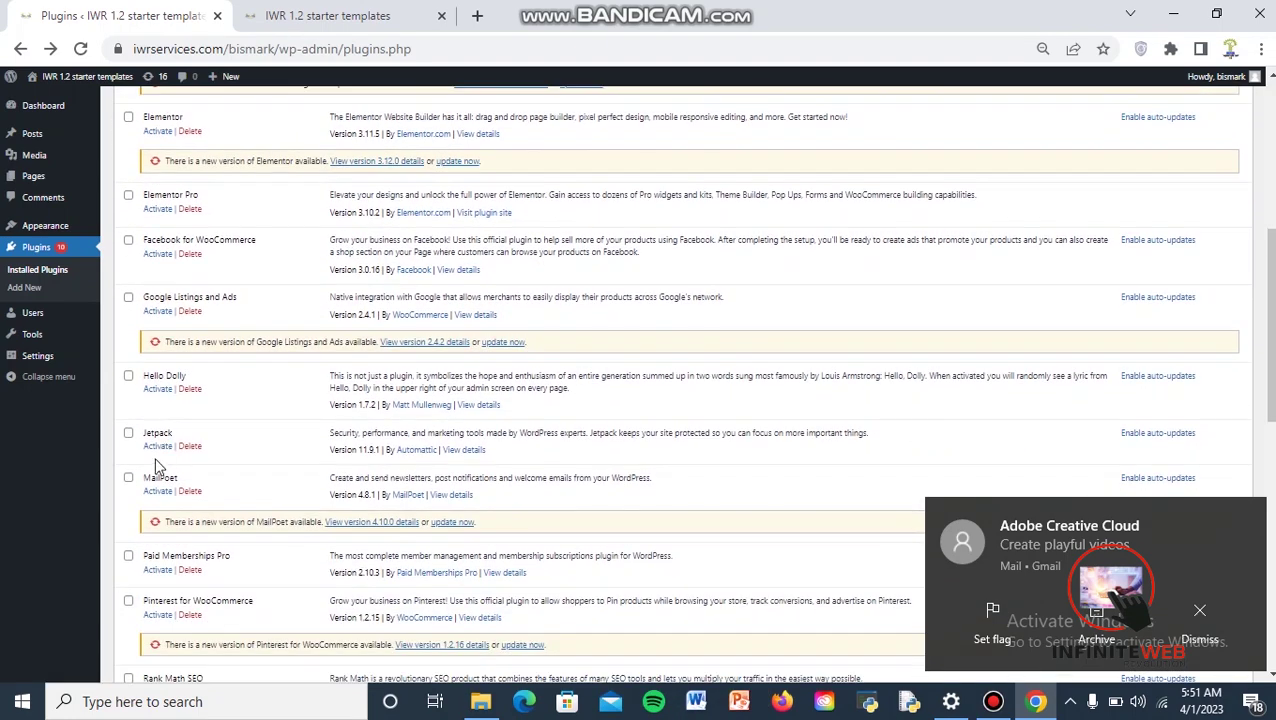
{"action": "scroll", "coordinate": [155, 480], "scroll_direction": "down", "scroll_amount": 1}
{"action": "scroll", "coordinate": [165, 440], "scroll_direction": "up", "scroll_amount": 3}
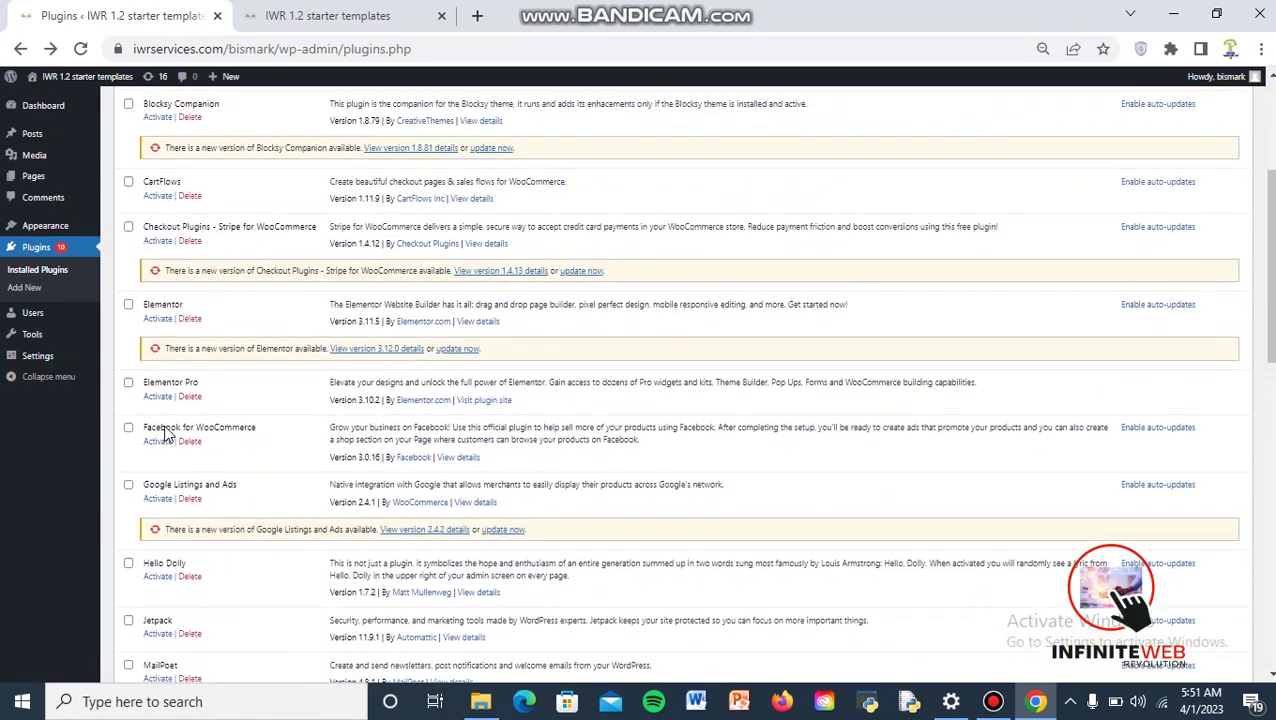
{"action": "scroll", "coordinate": [165, 432], "scroll_direction": "up", "scroll_amount": 1}
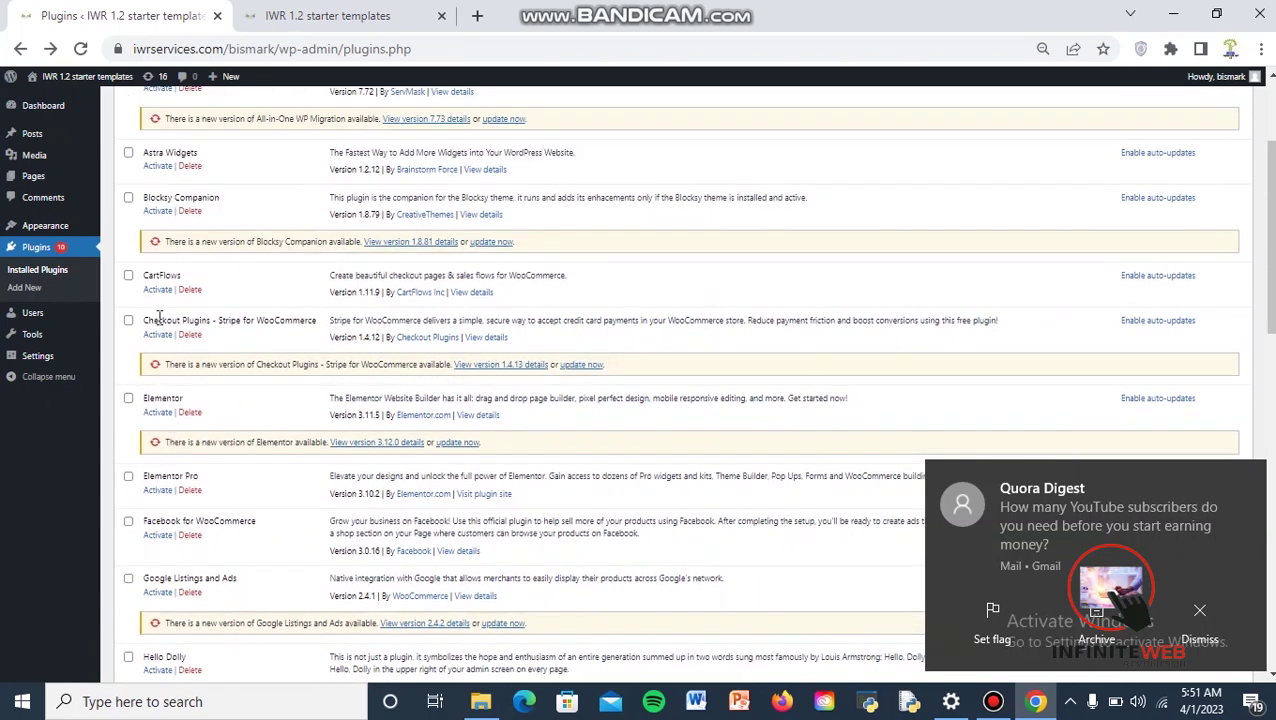
{"action": "scroll", "coordinate": [158, 318], "scroll_direction": "down", "scroll_amount": 3}
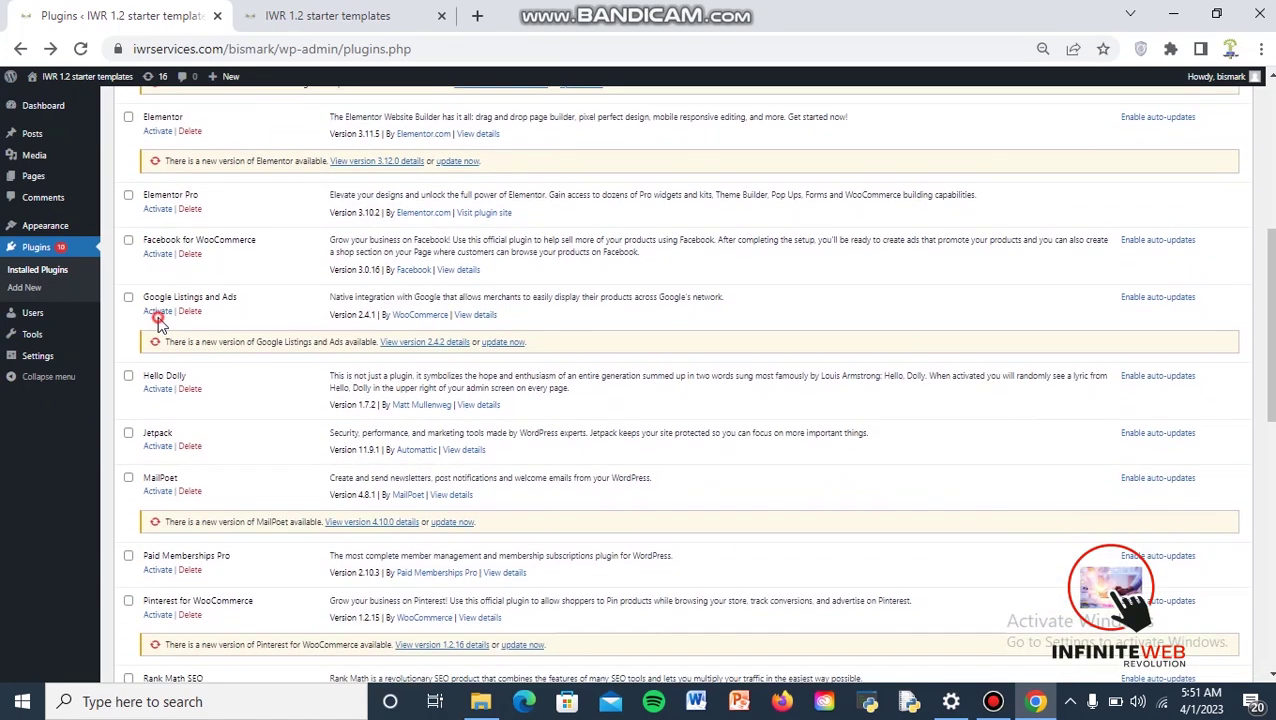
{"action": "left_click", "coordinate": [158, 311]}
{"action": "scroll", "coordinate": [158, 322], "scroll_direction": "down", "scroll_amount": 3}
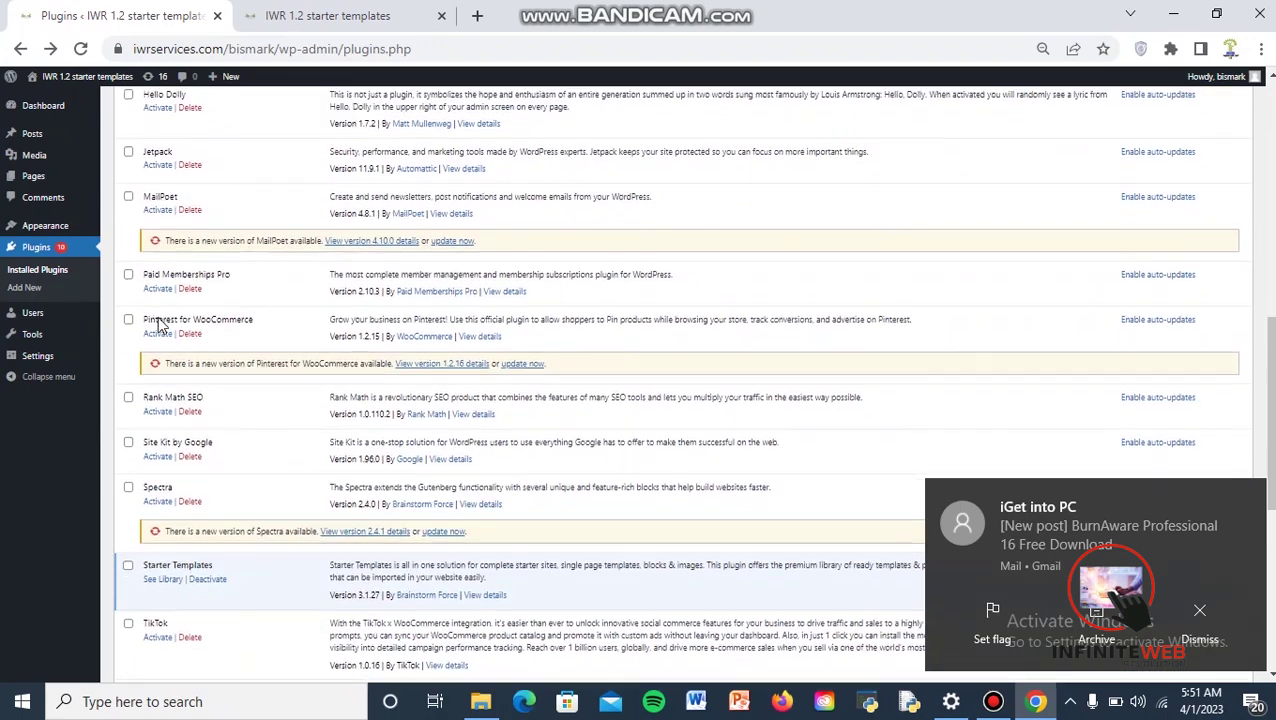
Try to open the Starter Templates library from the plugin's entry in the installed plugins list
{"action": "scroll", "coordinate": [160, 324], "scroll_direction": "down", "scroll_amount": 2}
{"action": "scroll", "coordinate": [160, 325], "scroll_direction": "down", "scroll_amount": 1}
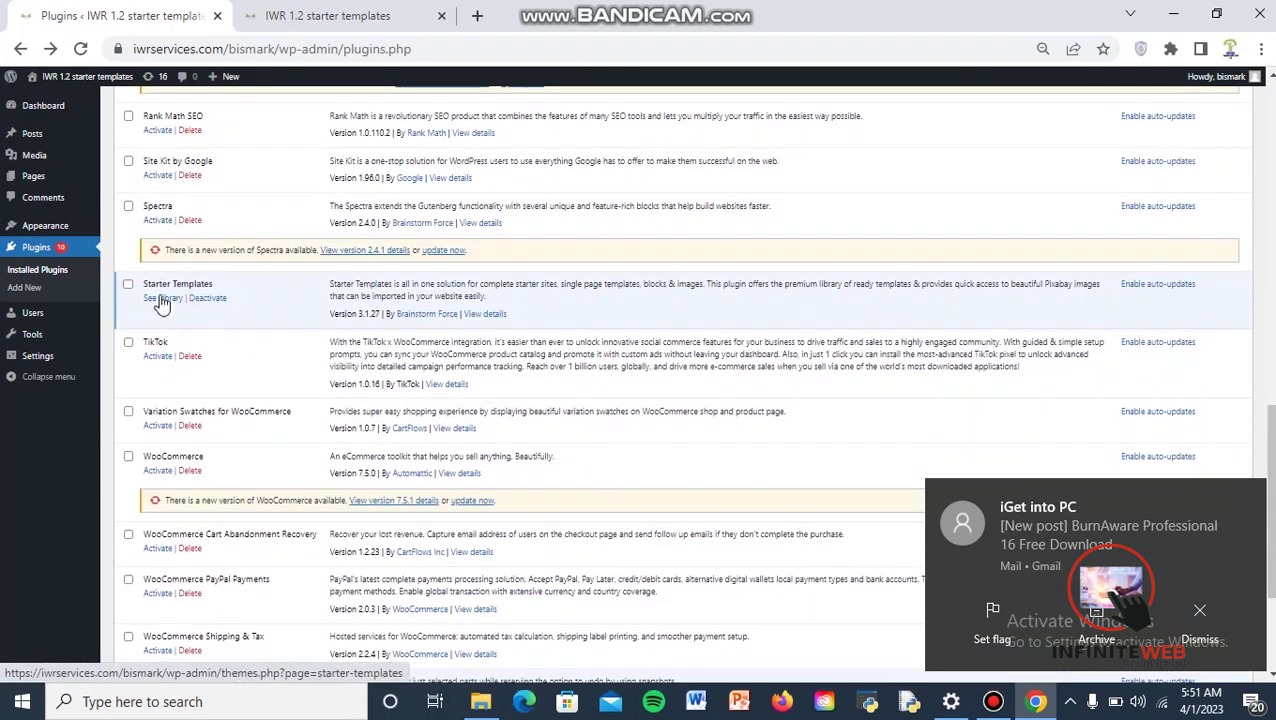
{"action": "key", "text": "ctrl+plus"}
{"action": "key", "text": "ctrl+plus"}
{"action": "key", "text": "ctrl+plus"}
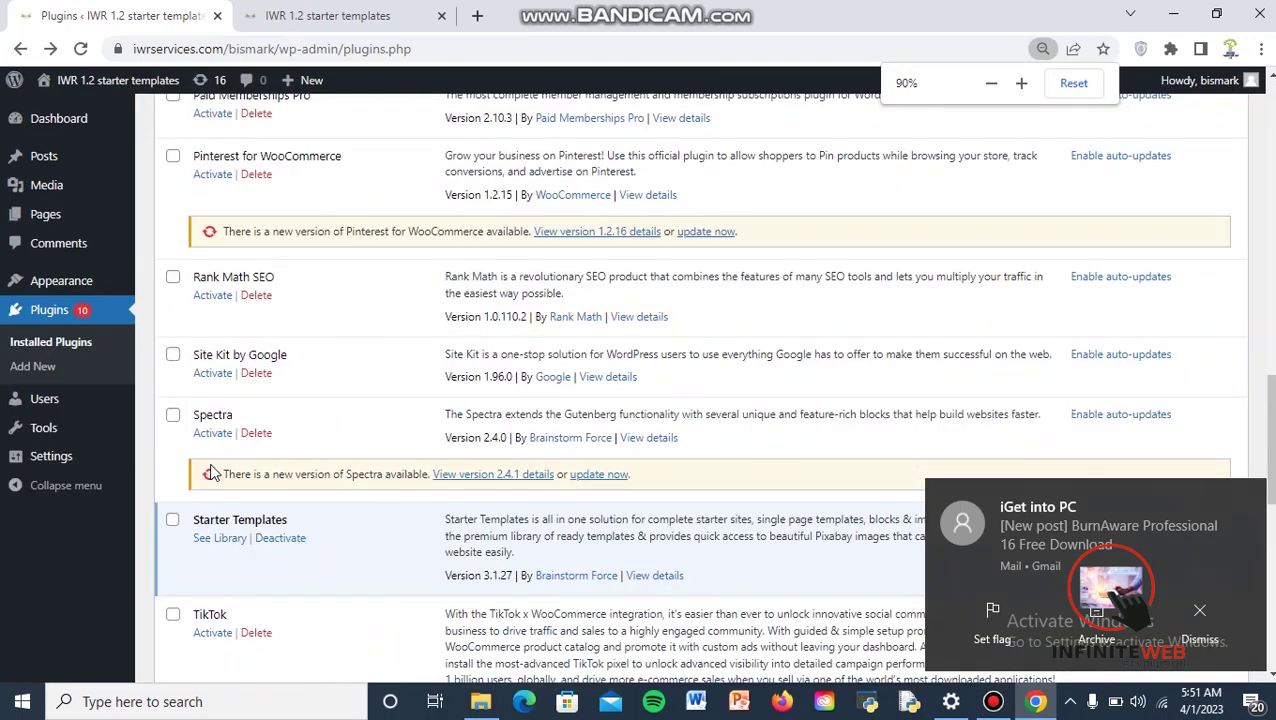
{"action": "scroll", "coordinate": [226, 536], "scroll_direction": "down", "scroll_amount": 1}
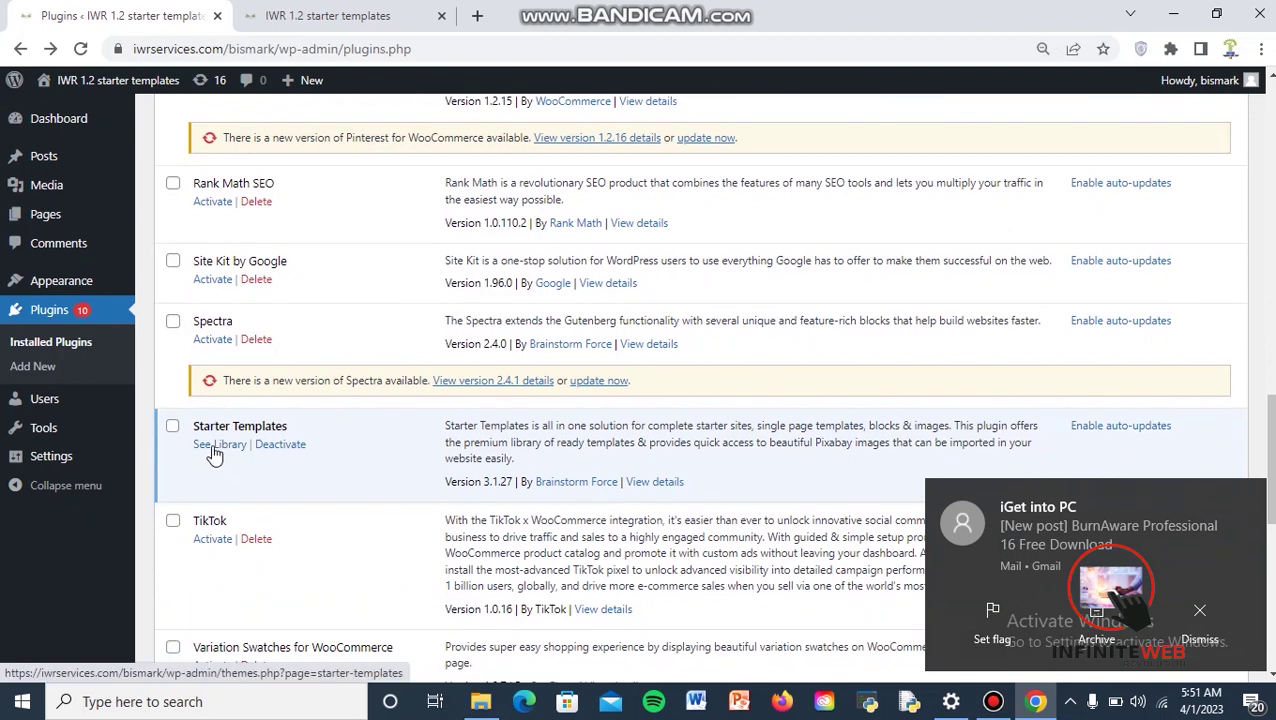
{"action": "left_click", "coordinate": [213, 448]}
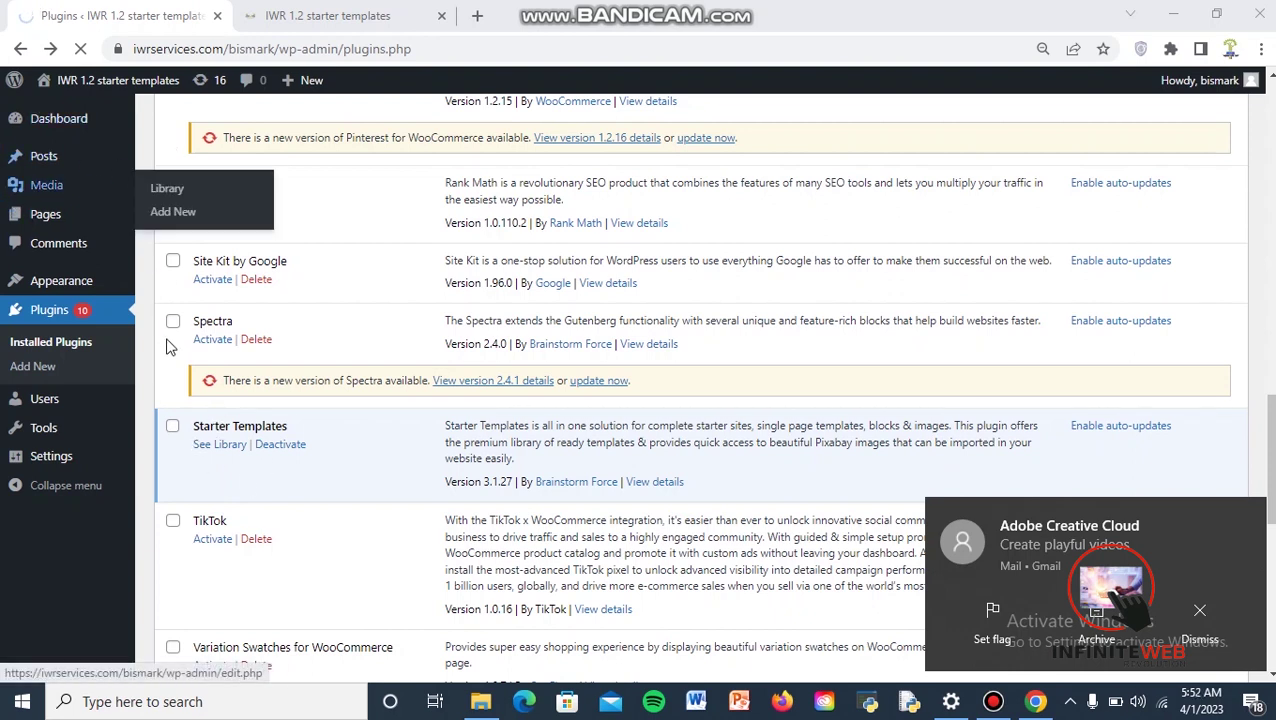
{"action": "left_click", "coordinate": [225, 448]}
{"action": "right_click", "coordinate": [225, 450]}
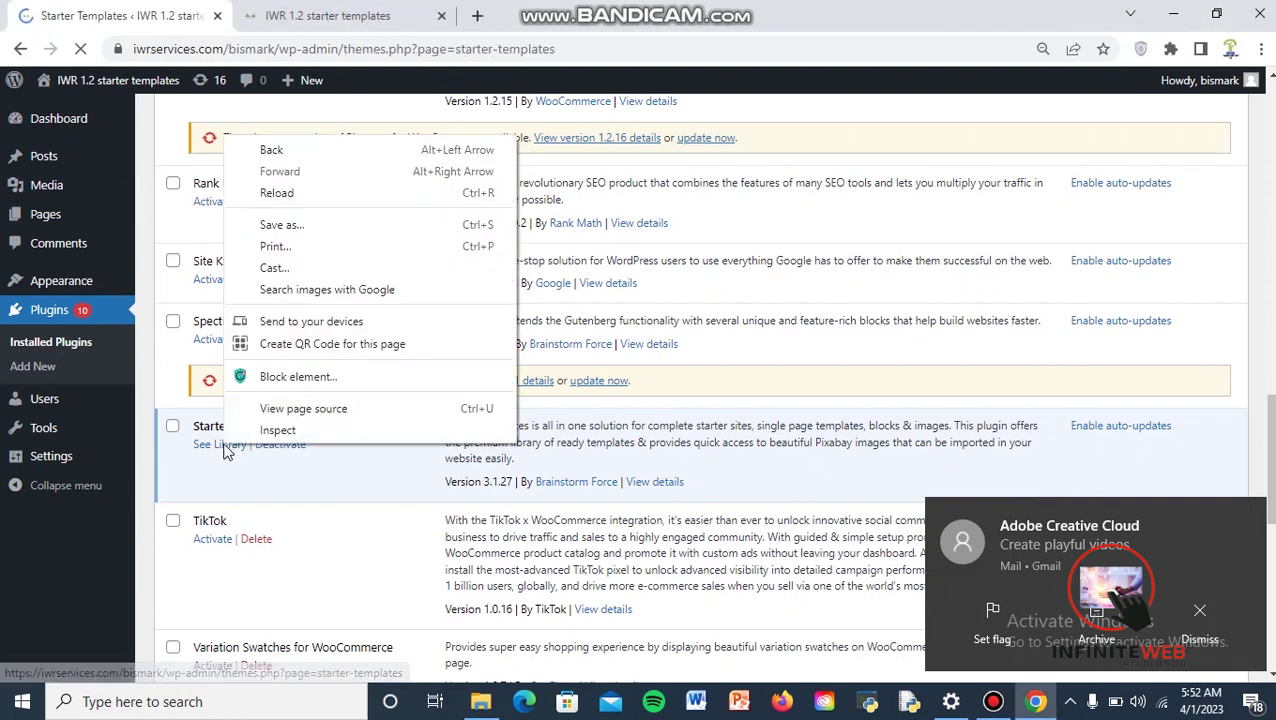
{"action": "left_click", "coordinate": [145, 366]}
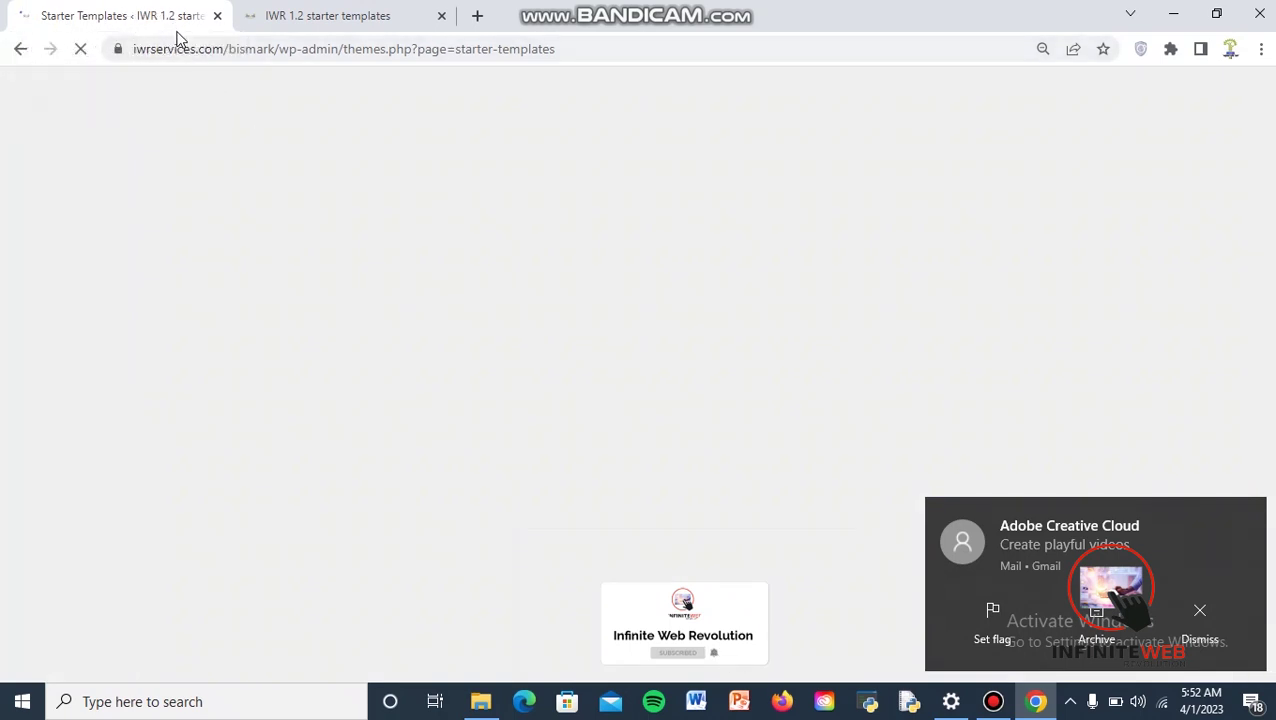
Dismiss the incoming mail notifications and return from the loading library page to the installed plugins list
{"action": "left_click", "coordinate": [1198, 611]}
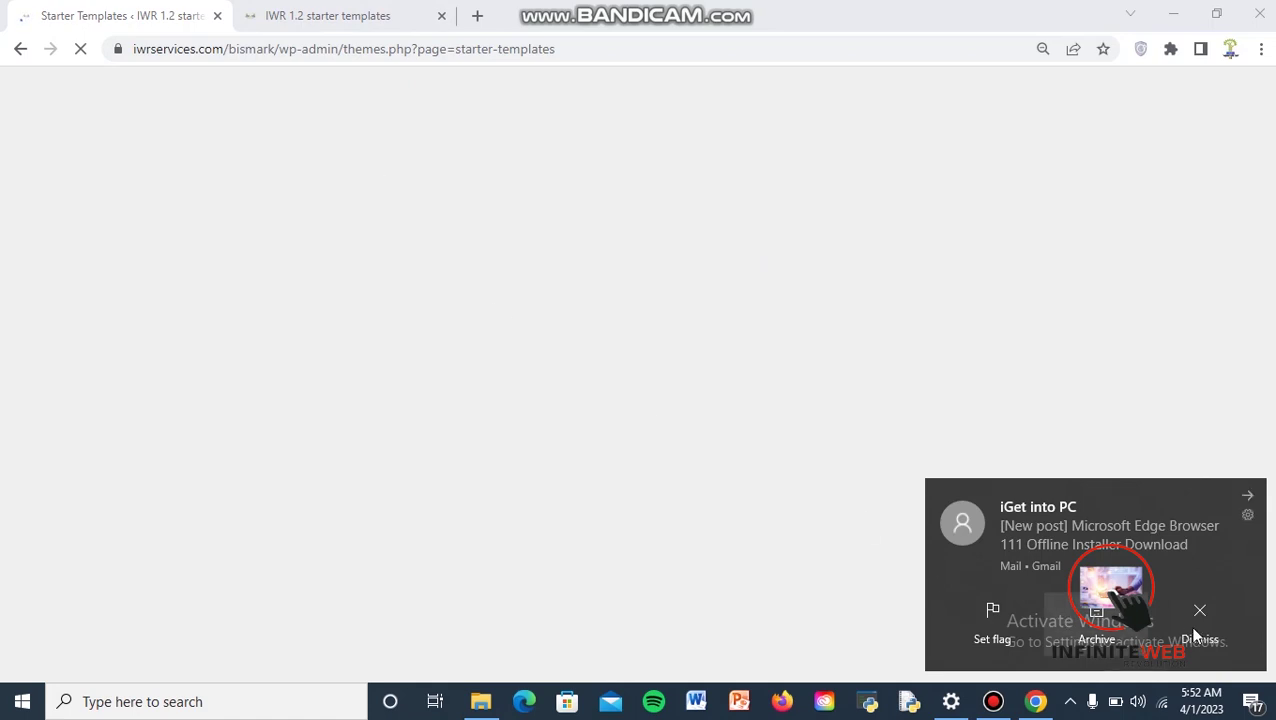
{"action": "left_click", "coordinate": [1197, 632]}
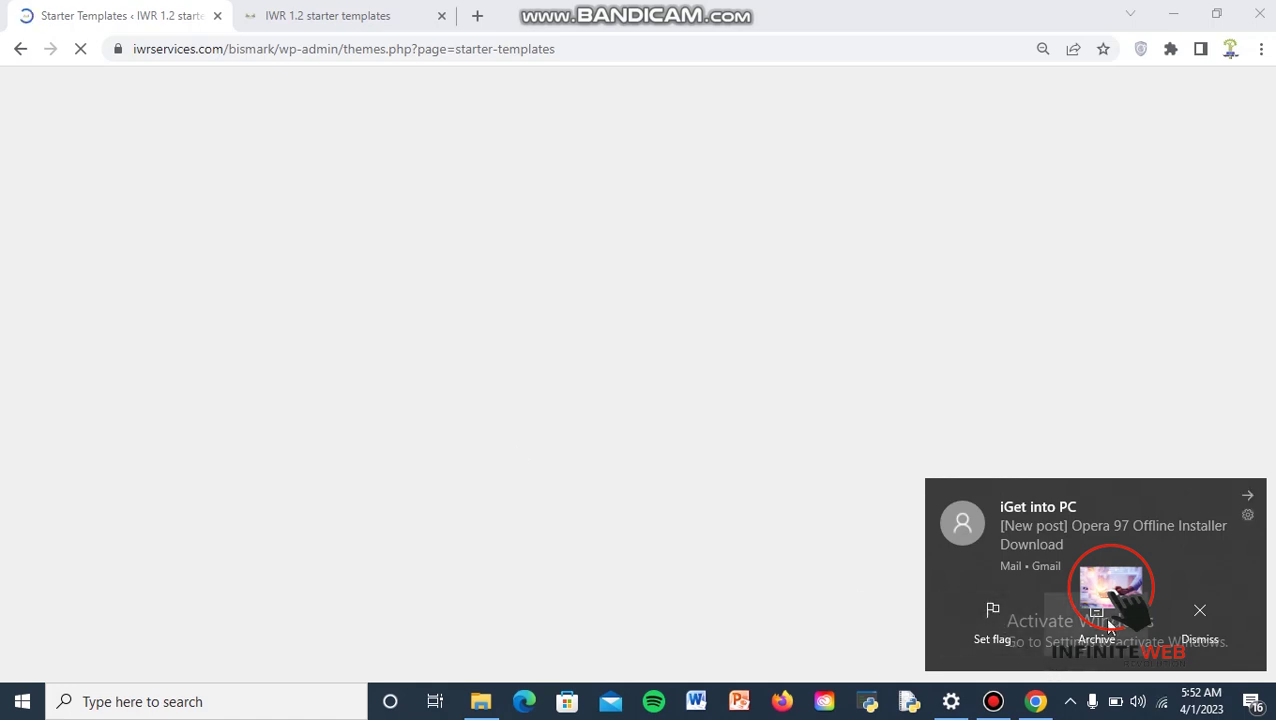
{"action": "left_click", "coordinate": [1199, 615]}
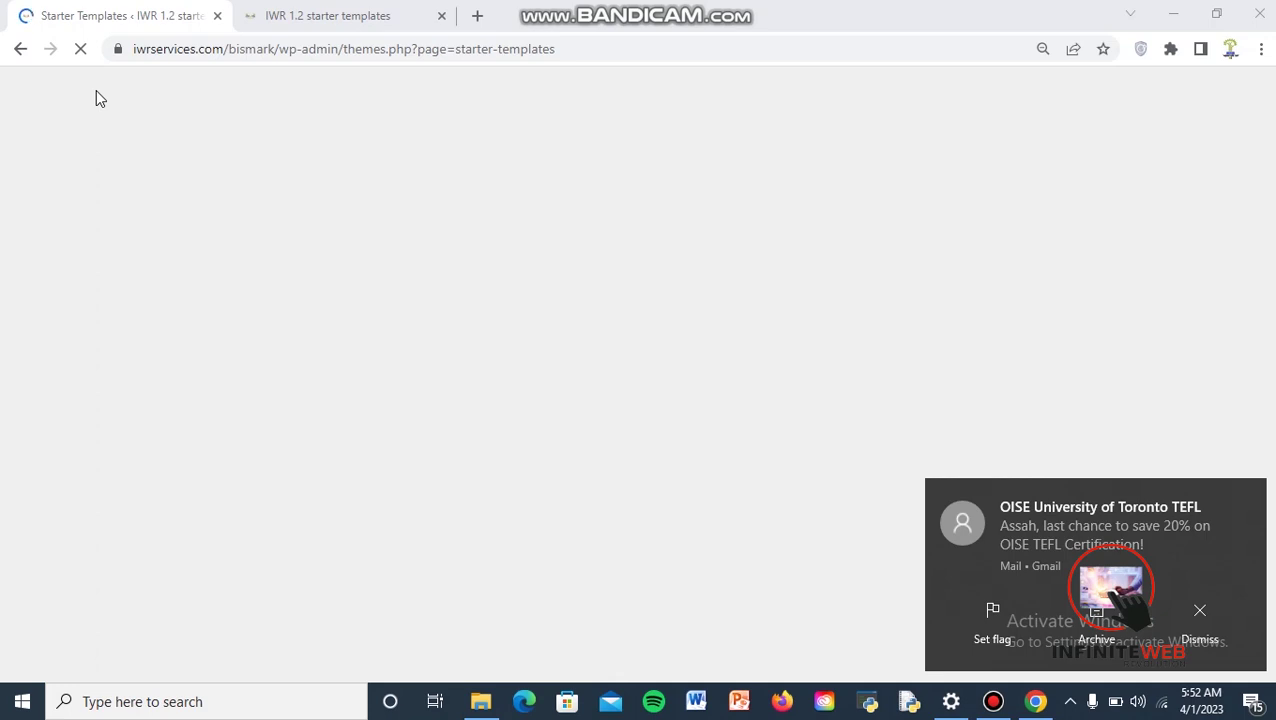
{"action": "left_click", "coordinate": [20, 50]}
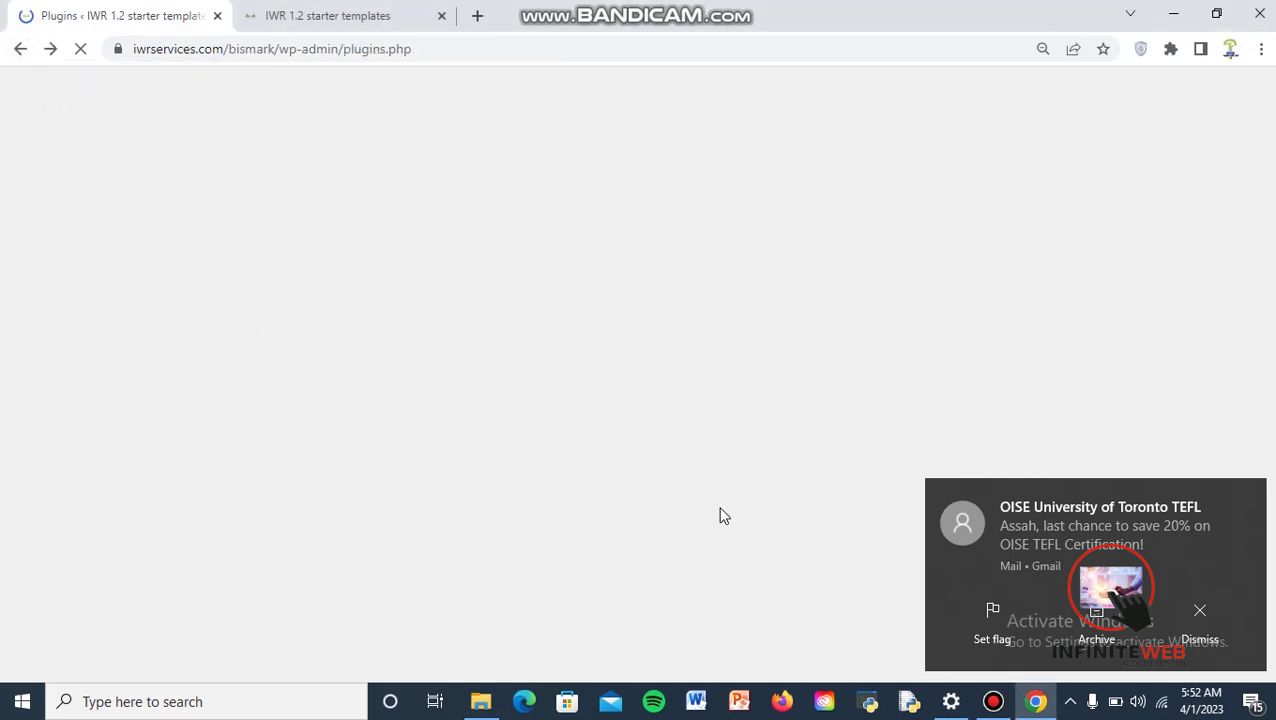
Open the Starter Templates library in a new browser tab, switch to it and dismiss the mail notifications covering the page
{"action": "scroll", "coordinate": [205, 362], "scroll_direction": "down", "scroll_amount": 1}
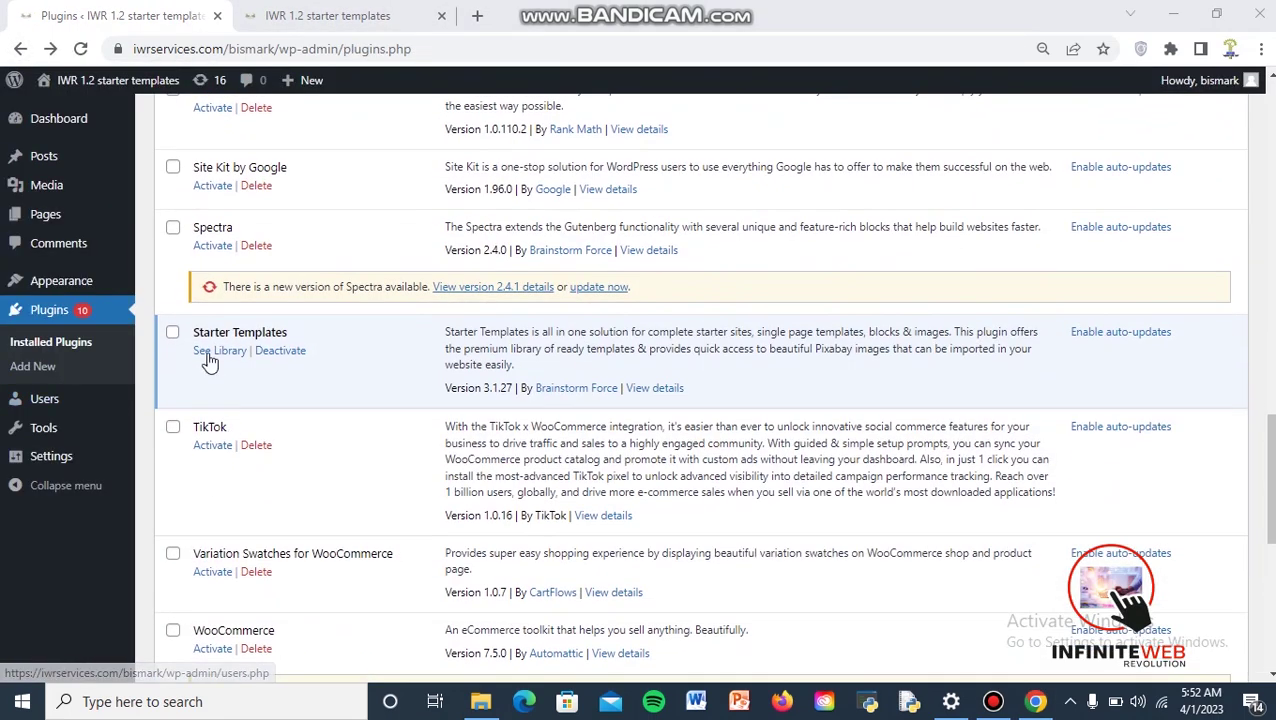
{"action": "right_click", "coordinate": [208, 360]}
{"action": "left_click", "coordinate": [235, 366]}
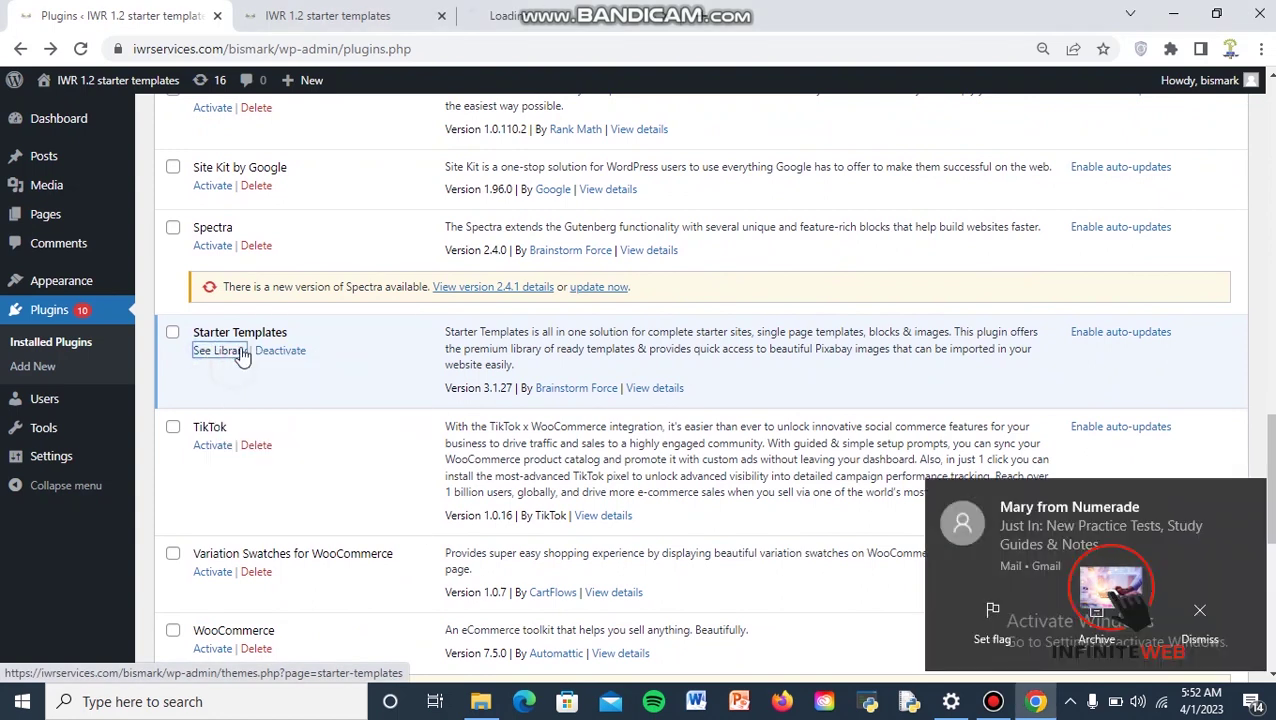
{"action": "left_click", "coordinate": [592, 8]}
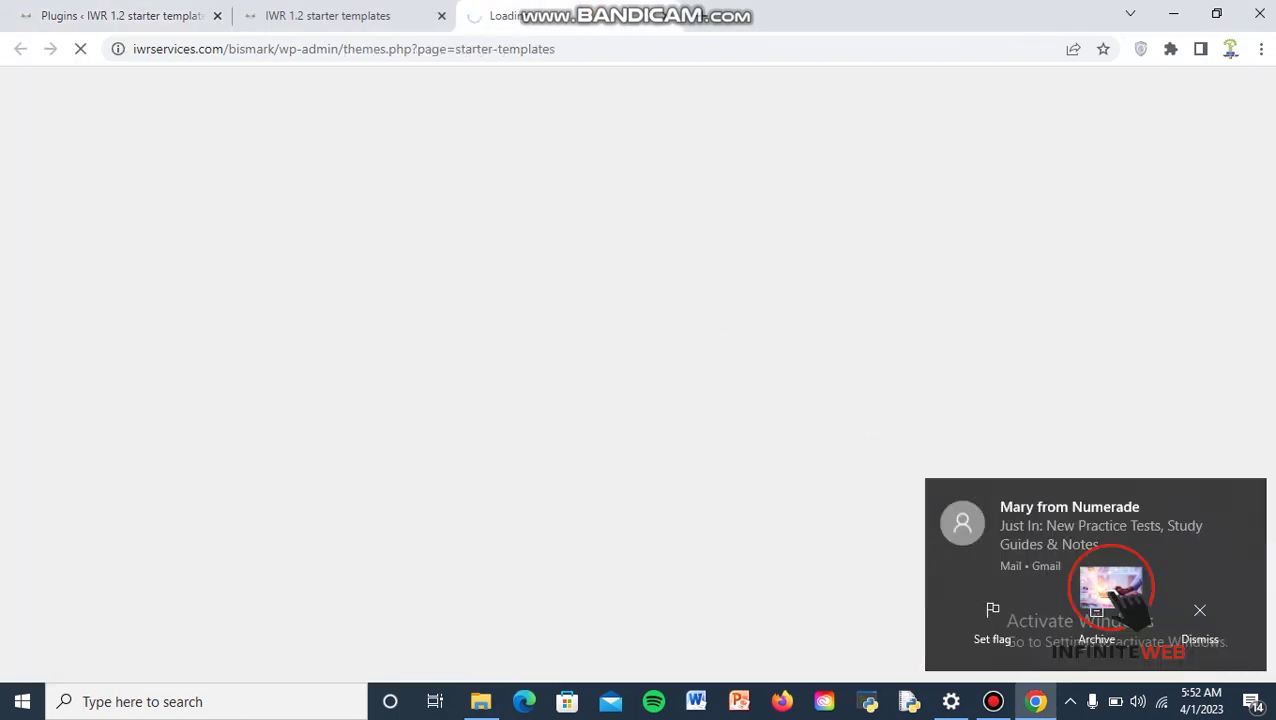
{"action": "left_click", "coordinate": [1200, 615]}
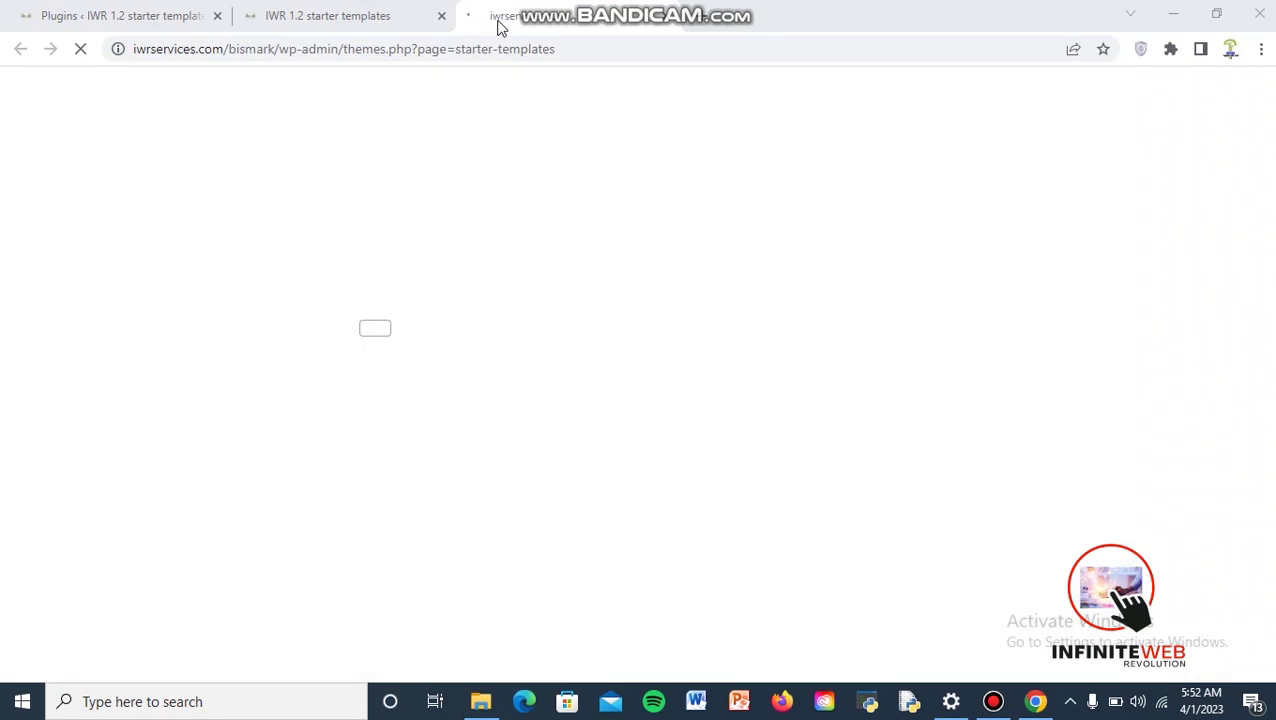
{"action": "left_click", "coordinate": [373, 430]}
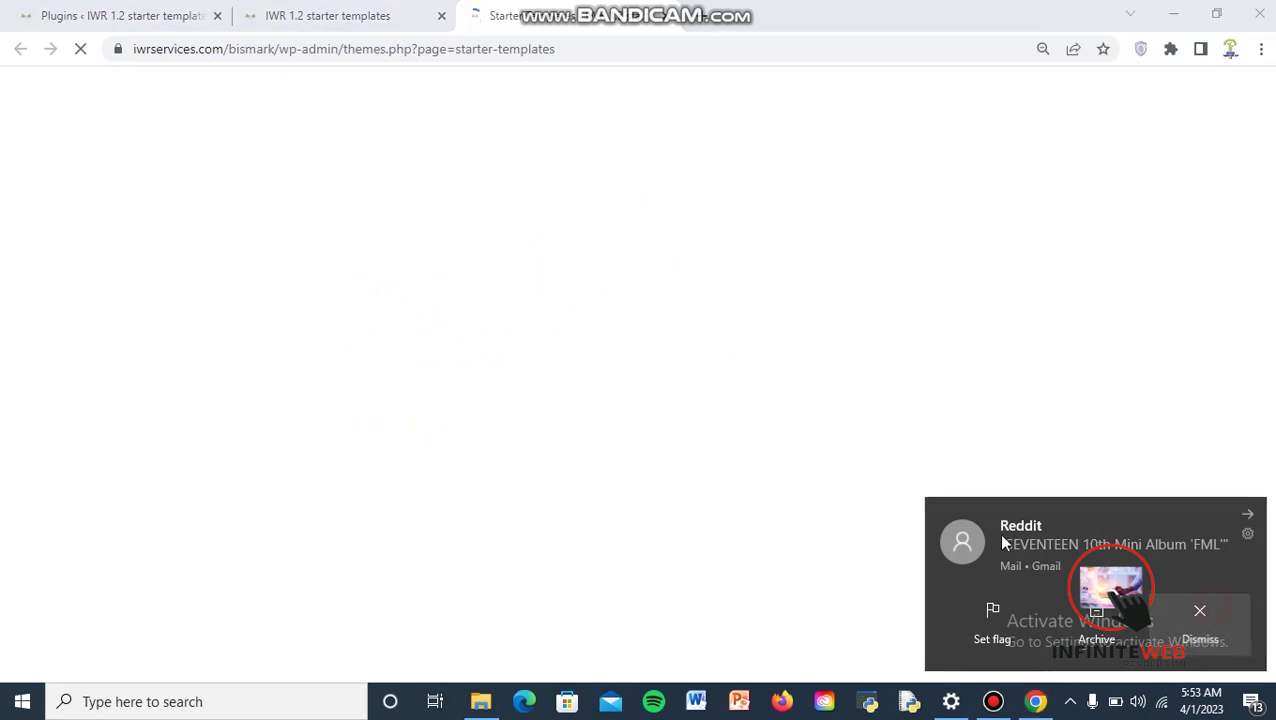
{"action": "left_click", "coordinate": [1200, 610]}
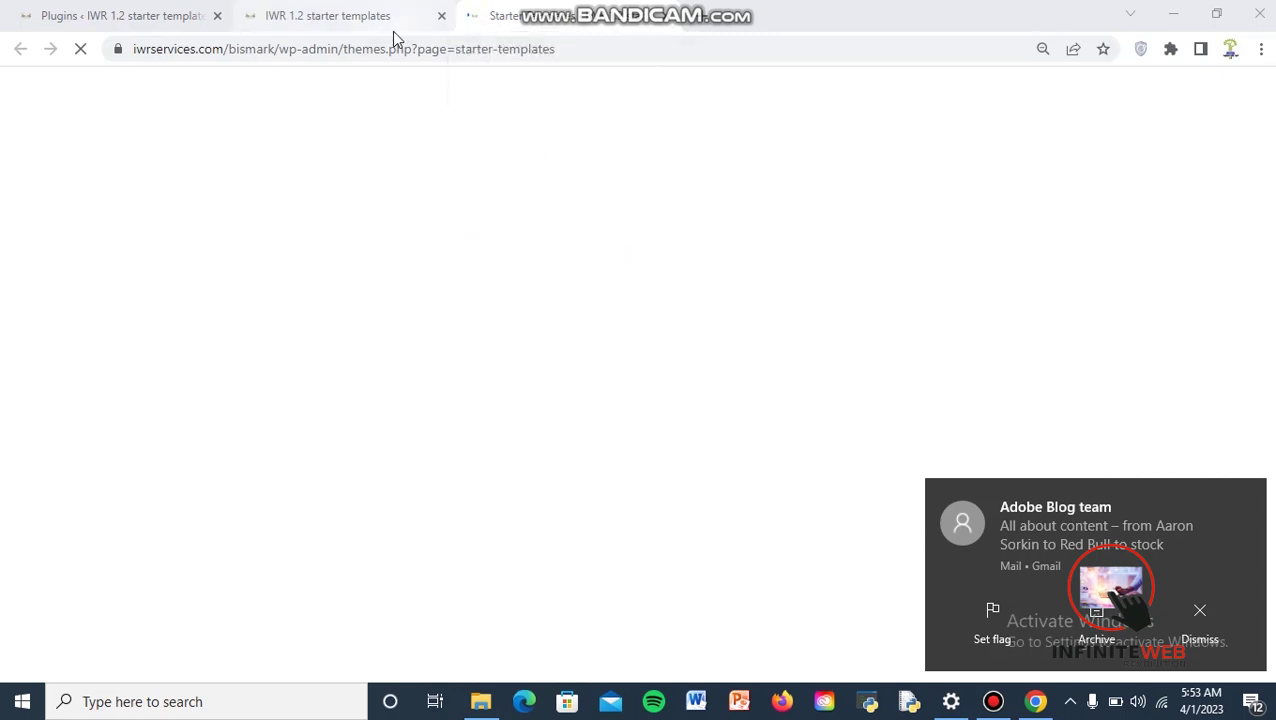
Check the live site's front page, look through the installed plugins list, and return to the Starter Templates library tab
{"action": "left_click", "coordinate": [312, 14]}
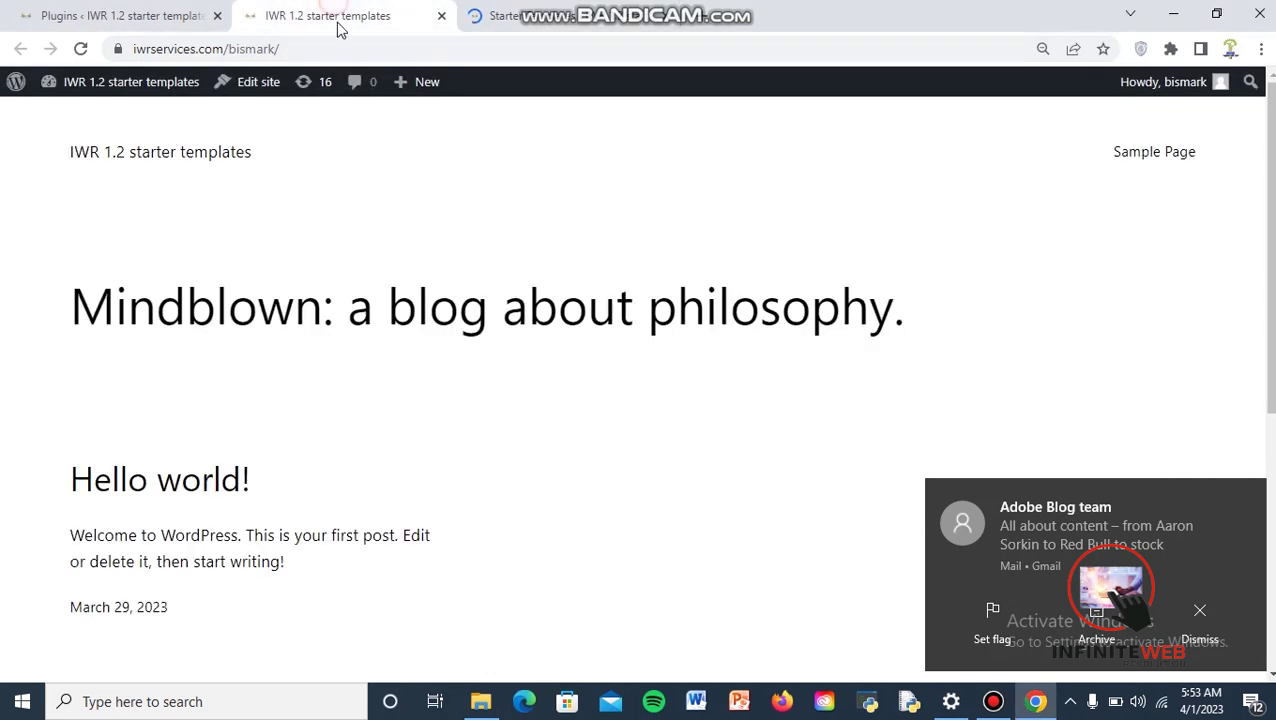
{"action": "left_click", "coordinate": [131, 12]}
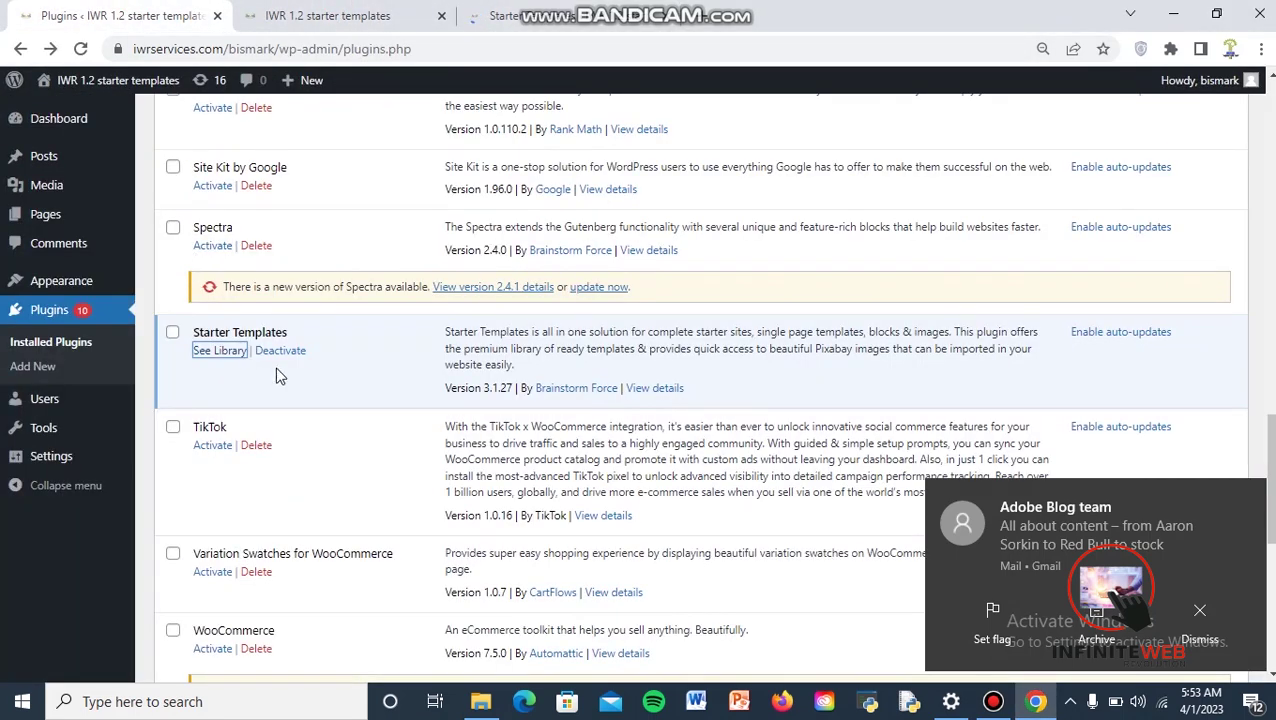
{"action": "scroll", "coordinate": [280, 375], "scroll_direction": "down", "scroll_amount": 5}
{"action": "scroll", "coordinate": [295, 286], "scroll_direction": "up", "scroll_amount": 9}
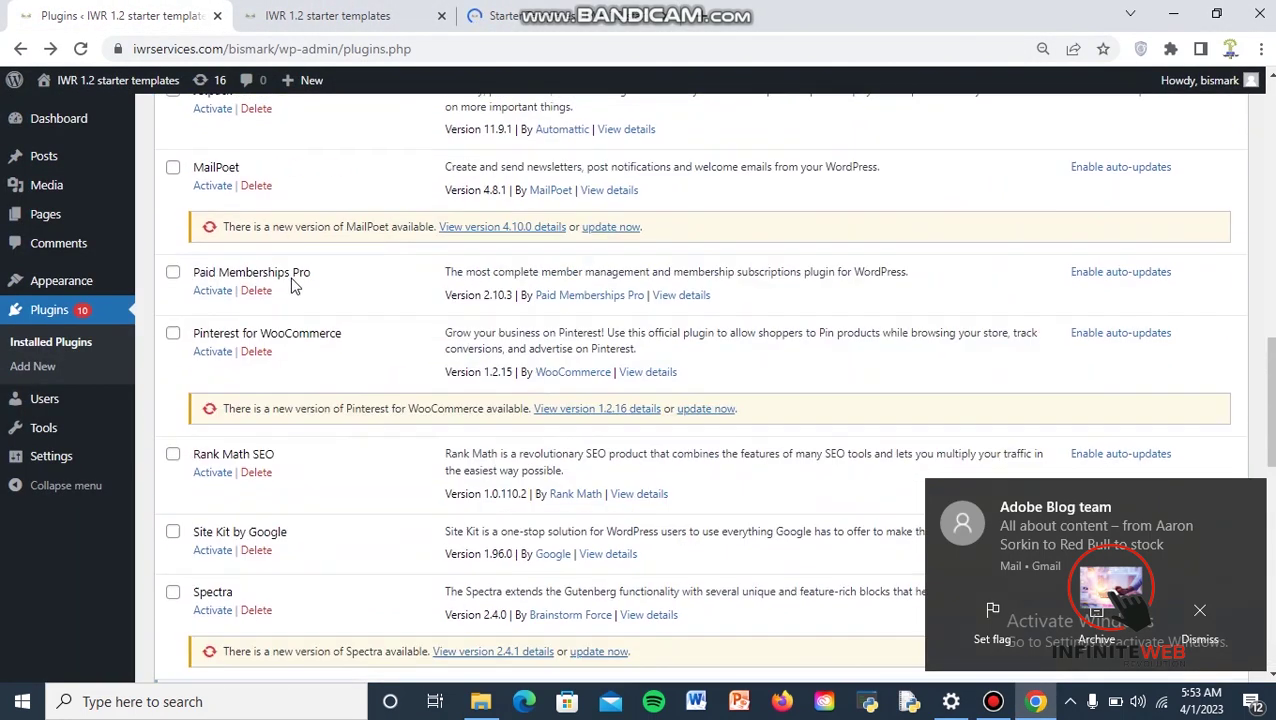
{"action": "scroll", "coordinate": [293, 286], "scroll_direction": "up", "scroll_amount": 8}
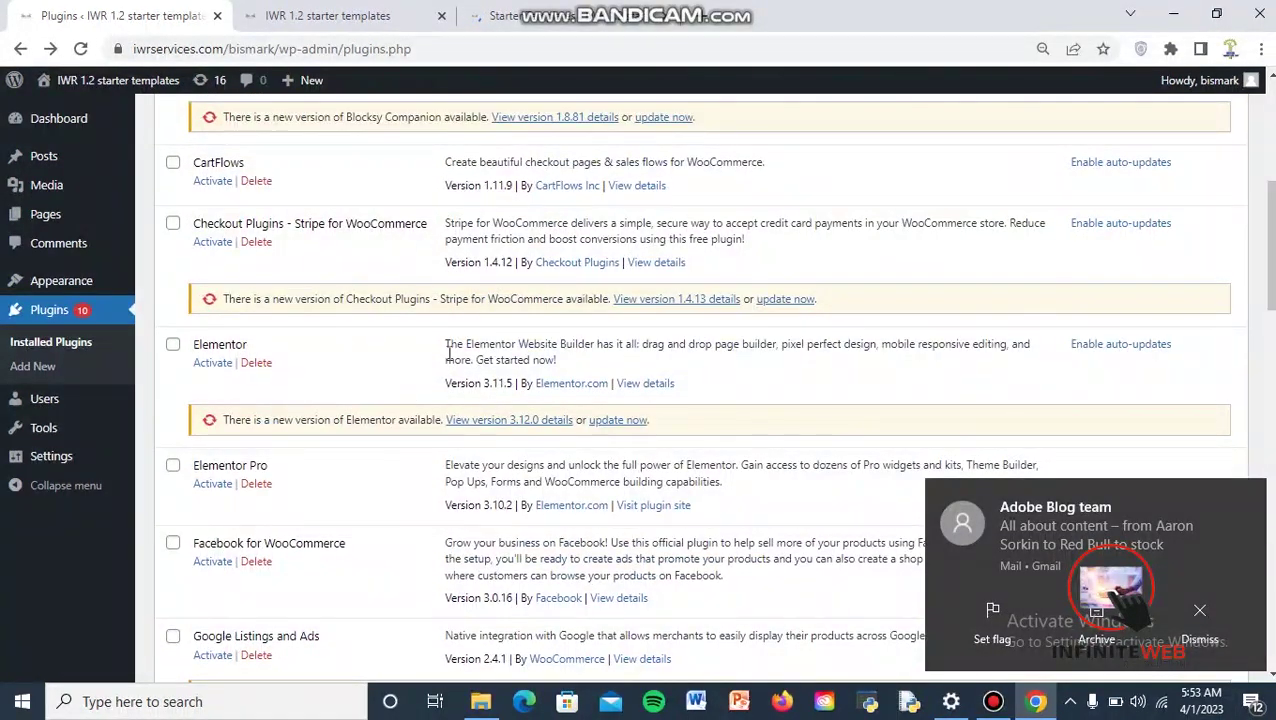
{"action": "scroll", "coordinate": [411, 385], "scroll_direction": "up", "scroll_amount": 5}
{"action": "scroll", "coordinate": [413, 382], "scroll_direction": "down", "scroll_amount": 7}
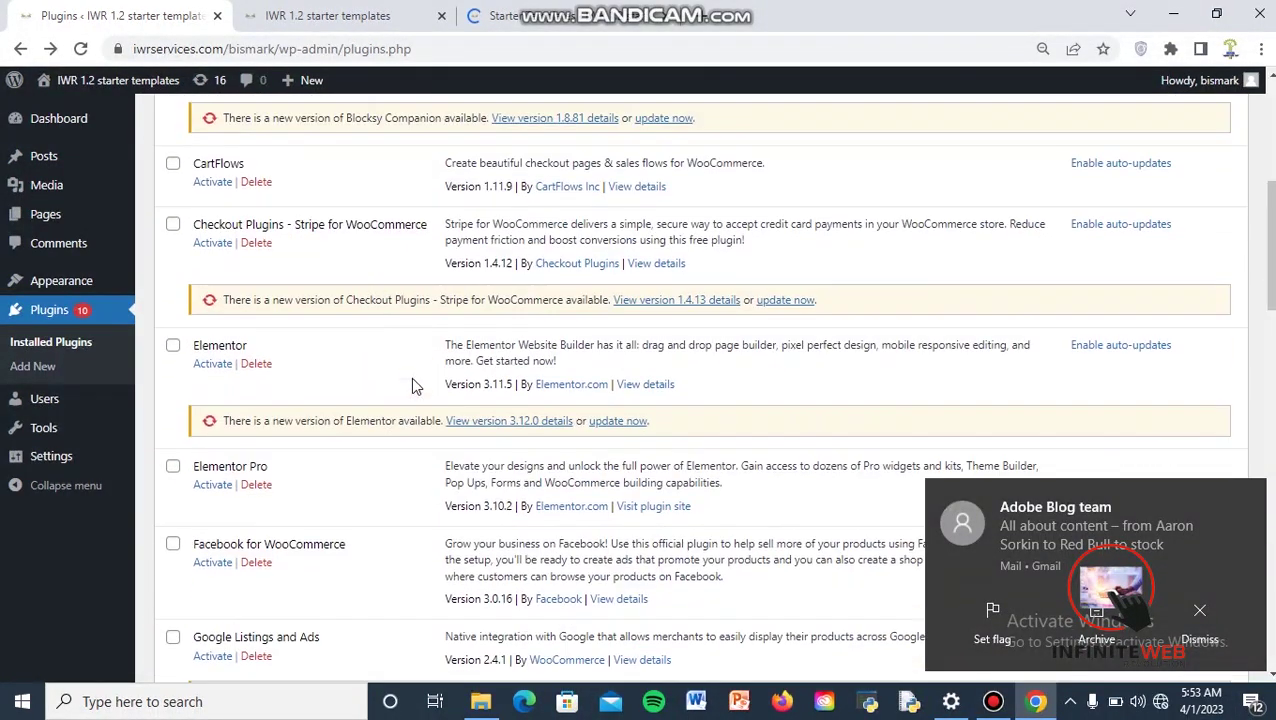
{"action": "scroll", "coordinate": [418, 378], "scroll_direction": "down", "scroll_amount": 4}
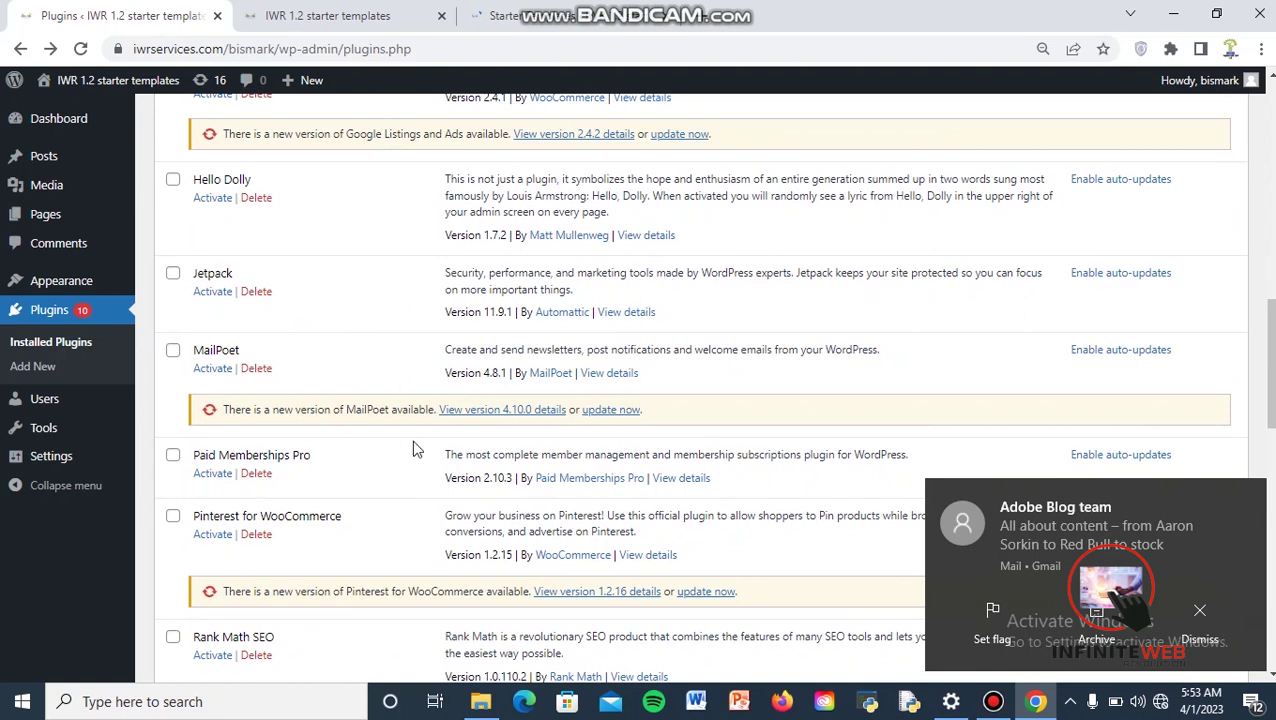
{"action": "left_click", "coordinate": [510, 16]}
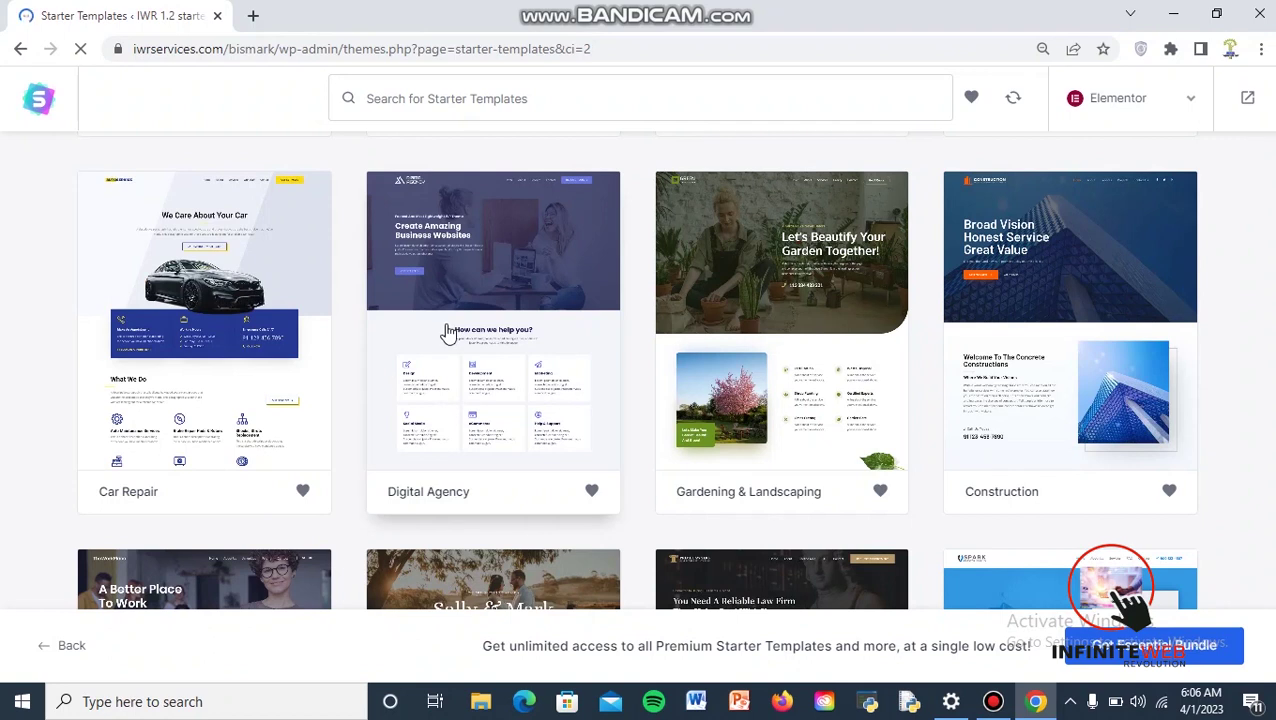
Skim the Elementor starter templates and close the browser's developer tools pane
{"action": "scroll", "coordinate": [447, 333], "scroll_direction": "down", "scroll_amount": 7}
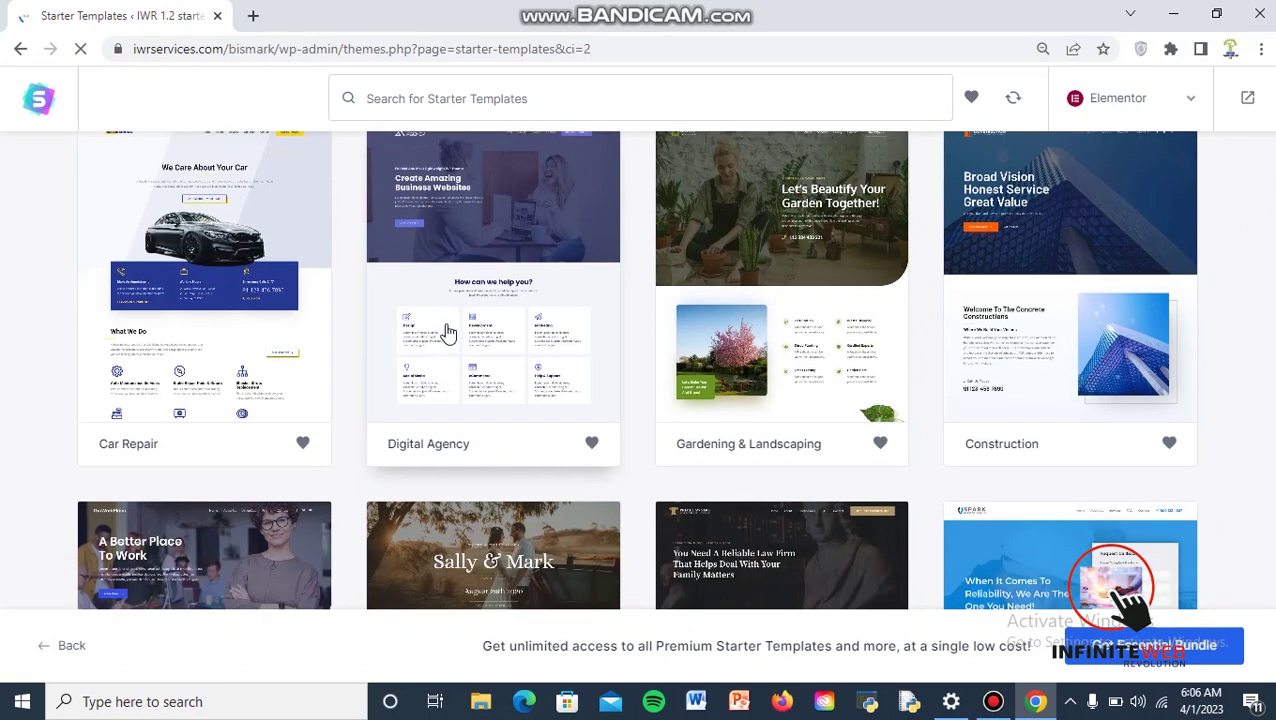
{"action": "scroll", "coordinate": [458, 341], "scroll_direction": "up", "scroll_amount": 8}
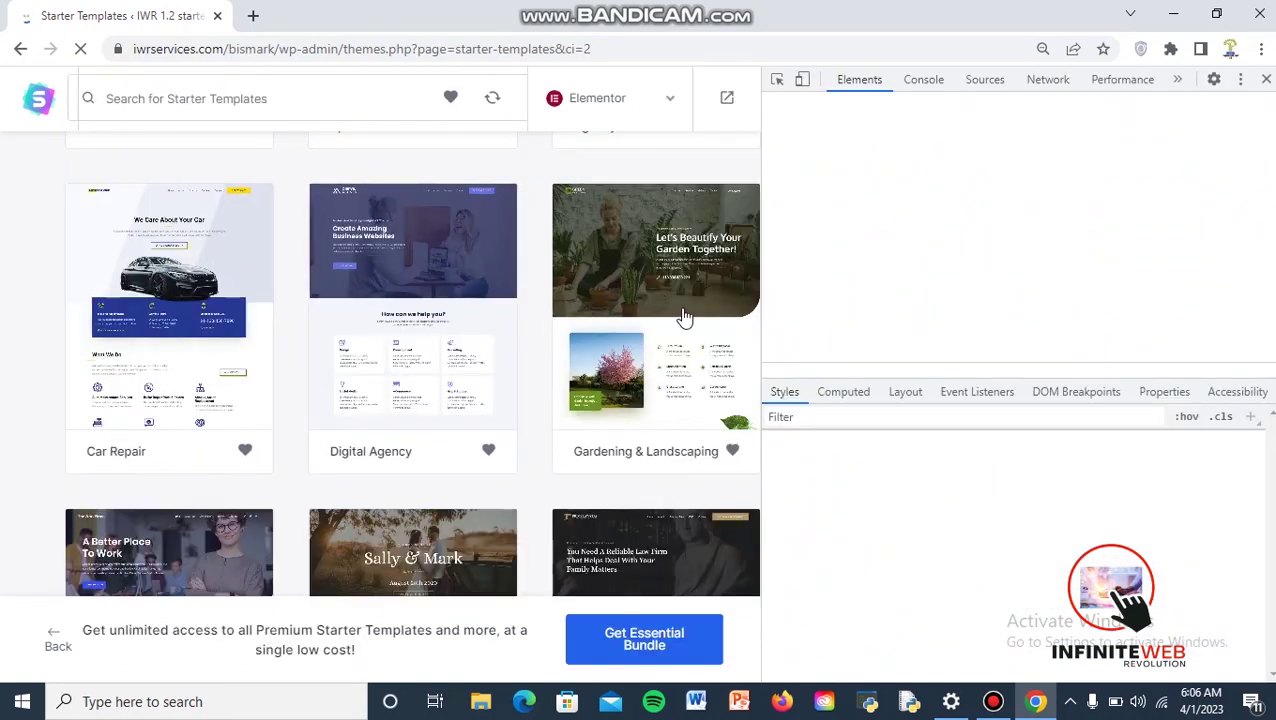
{"action": "left_click", "coordinate": [1265, 82]}
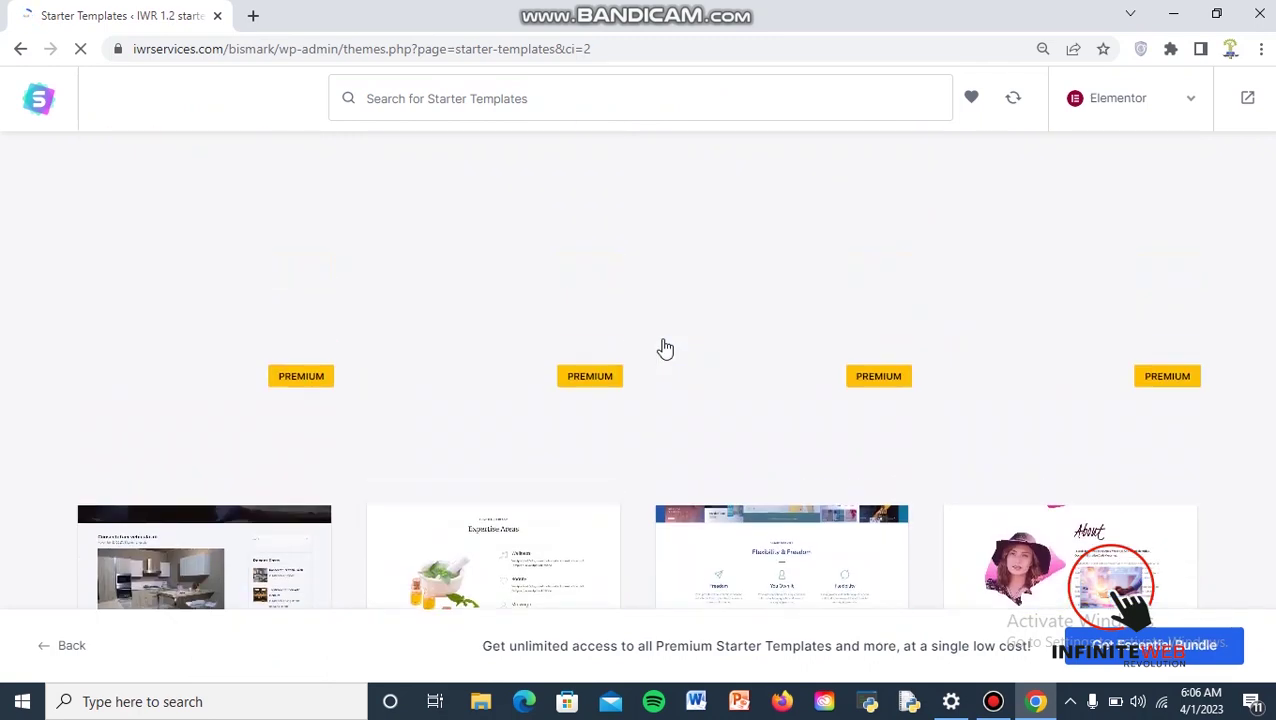
Examine the gallery of Elementor starter templates, comparing the free designs with those marked Premium across the different website categories
{"action": "scroll", "coordinate": [667, 346], "scroll_direction": "down", "scroll_amount": 15}
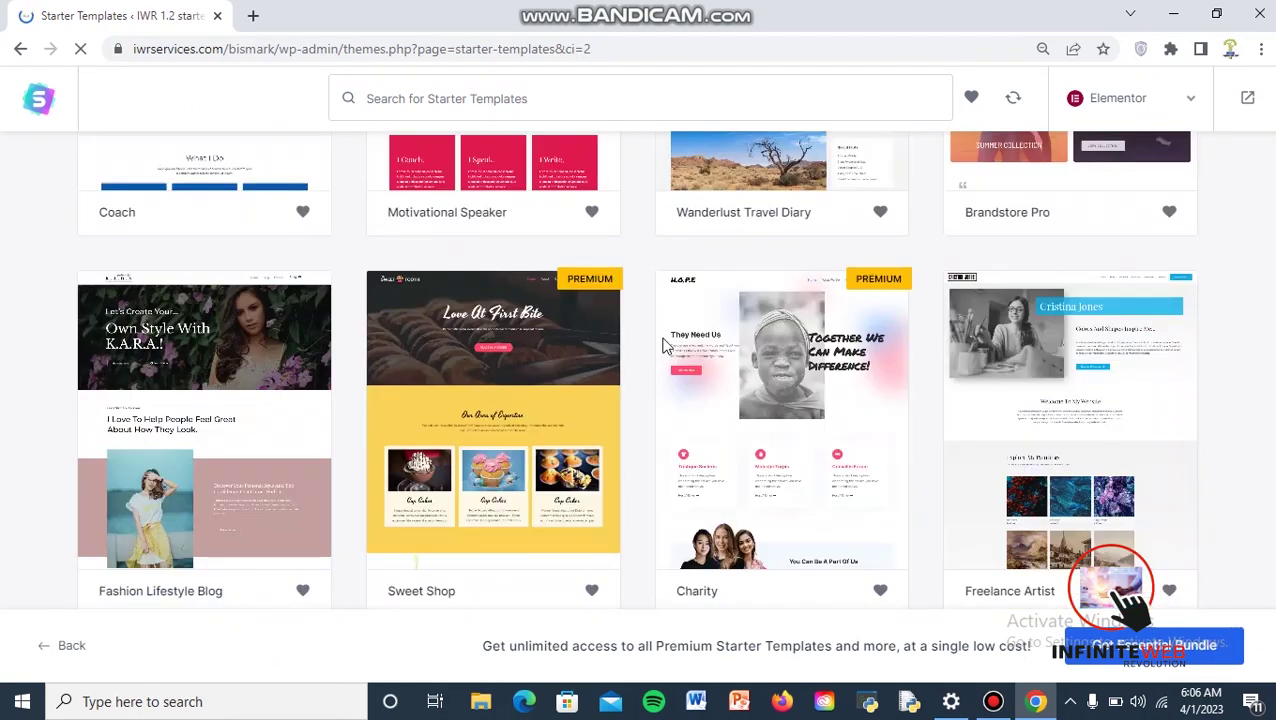
{"action": "scroll", "coordinate": [670, 330], "scroll_direction": "down", "scroll_amount": 7}
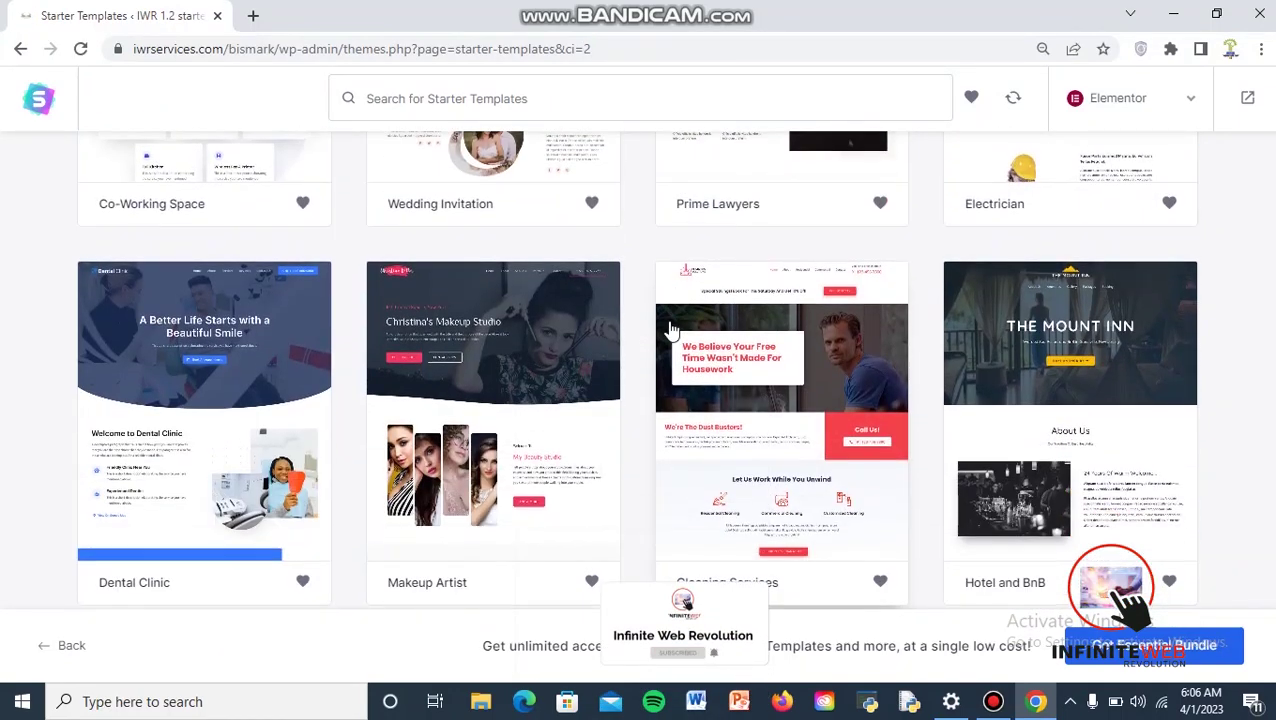
{"action": "scroll", "coordinate": [672, 330], "scroll_direction": "up", "scroll_amount": 12}
{"action": "scroll", "coordinate": [676, 329], "scroll_direction": "up", "scroll_amount": 10}
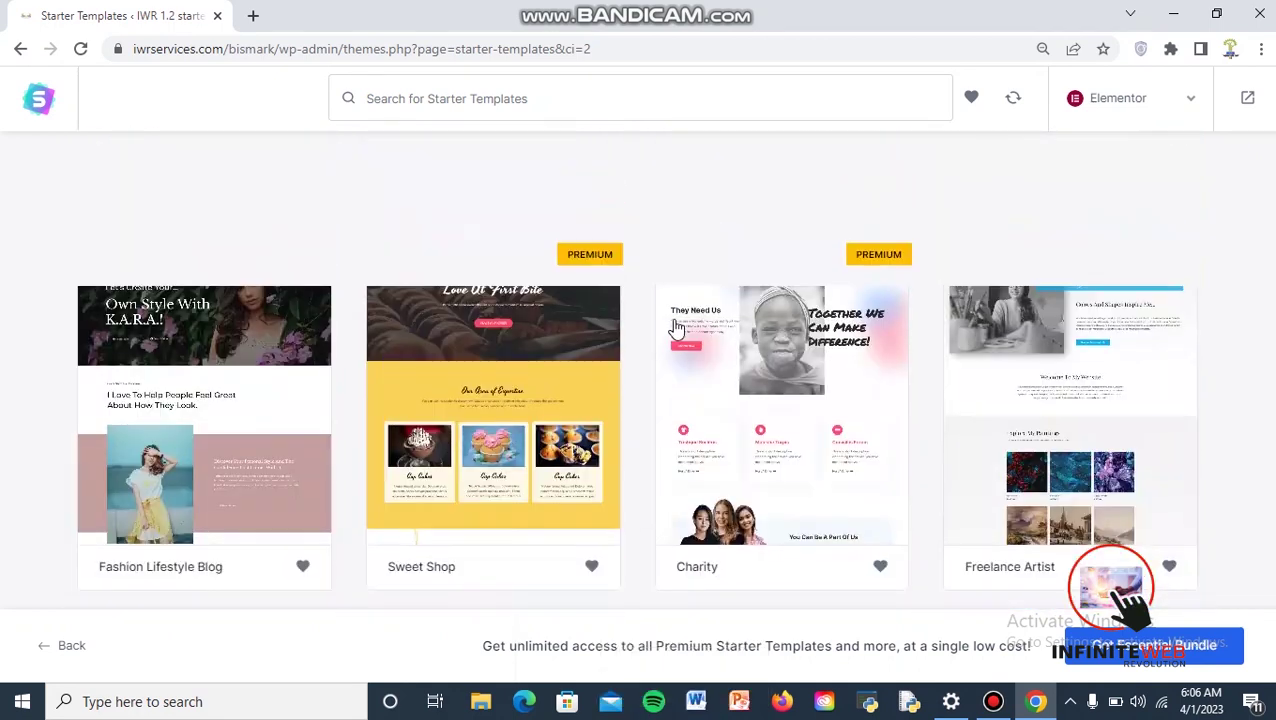
{"action": "scroll", "coordinate": [665, 367], "scroll_direction": "down", "scroll_amount": 3}
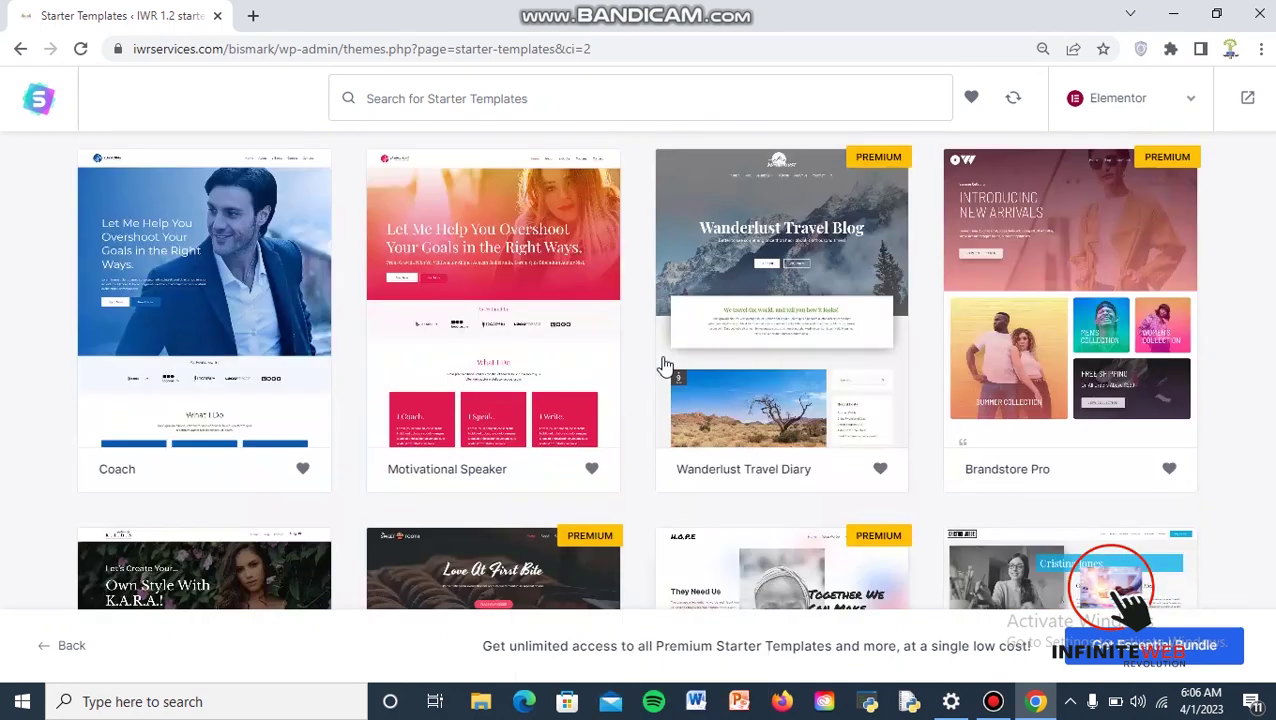
{"action": "scroll", "coordinate": [665, 367], "scroll_direction": "down", "scroll_amount": 3}
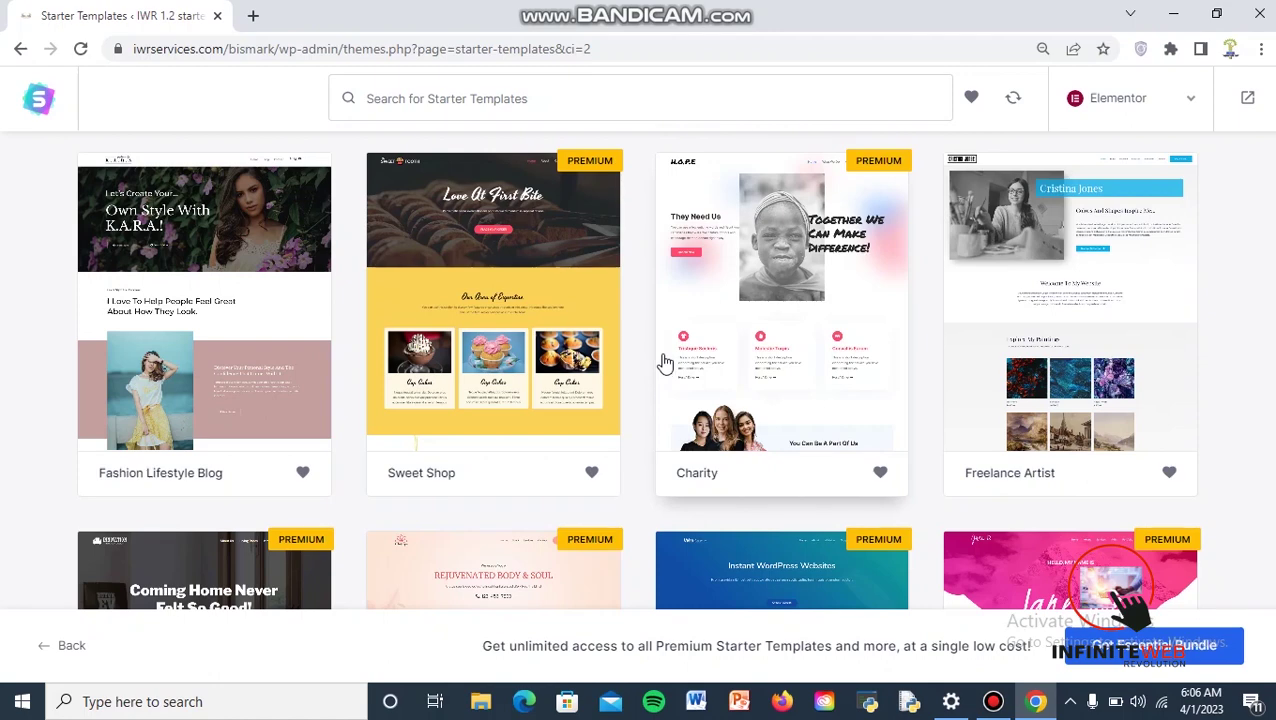
{"action": "scroll", "coordinate": [668, 357], "scroll_direction": "down", "scroll_amount": 4}
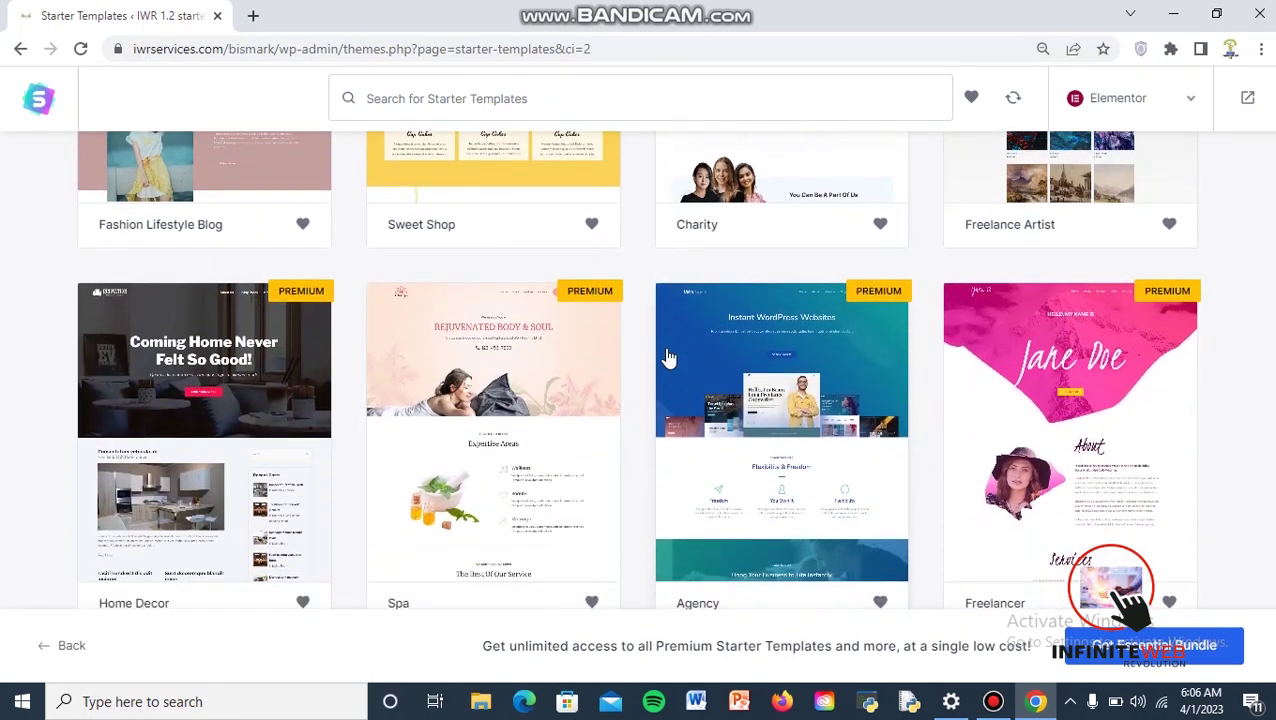
{"action": "scroll", "coordinate": [668, 357], "scroll_direction": "up", "scroll_amount": 8}
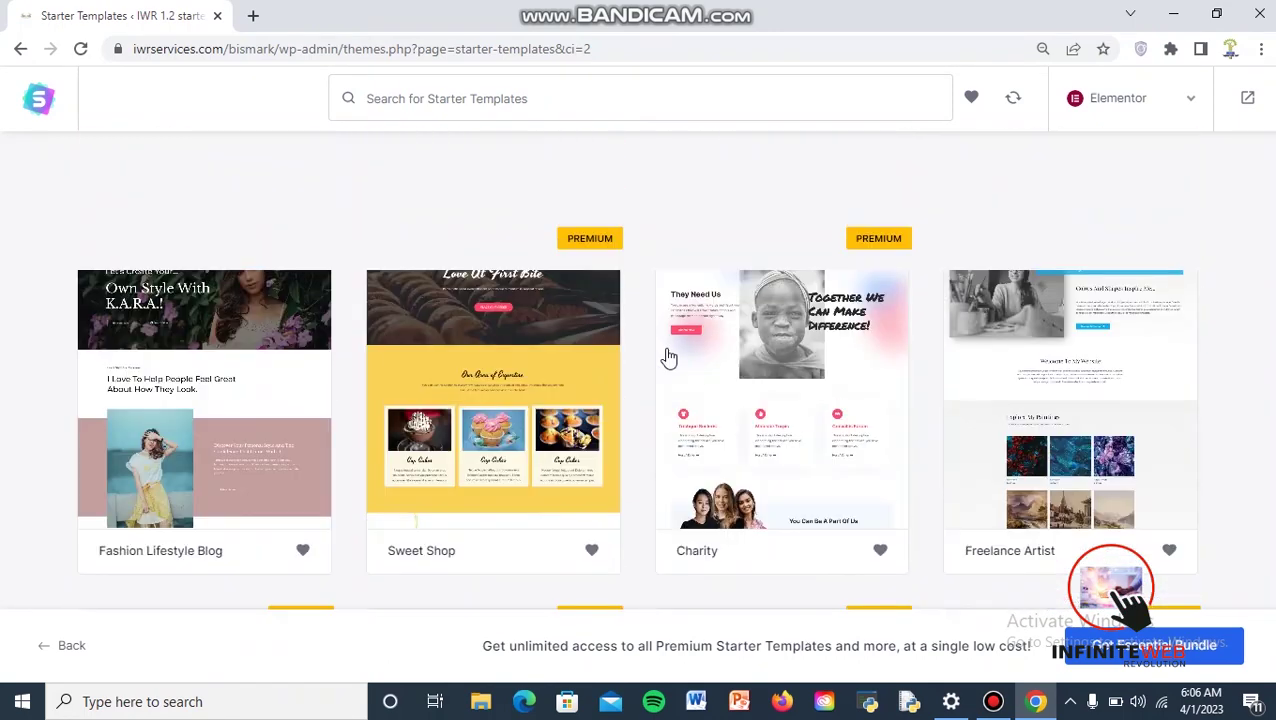
{"action": "scroll", "coordinate": [672, 358], "scroll_direction": "up", "scroll_amount": 3}
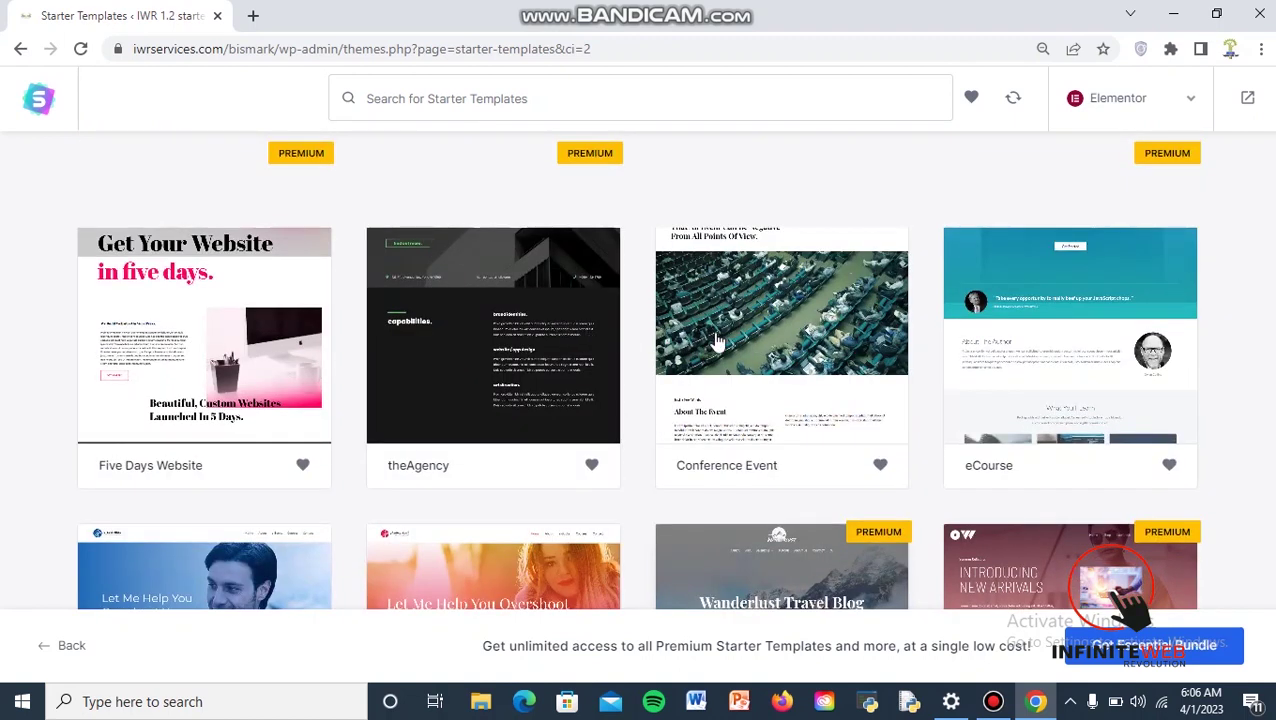
{"action": "scroll", "coordinate": [714, 340], "scroll_direction": "down", "scroll_amount": 3}
{"action": "scroll", "coordinate": [716, 341], "scroll_direction": "down", "scroll_amount": 4}
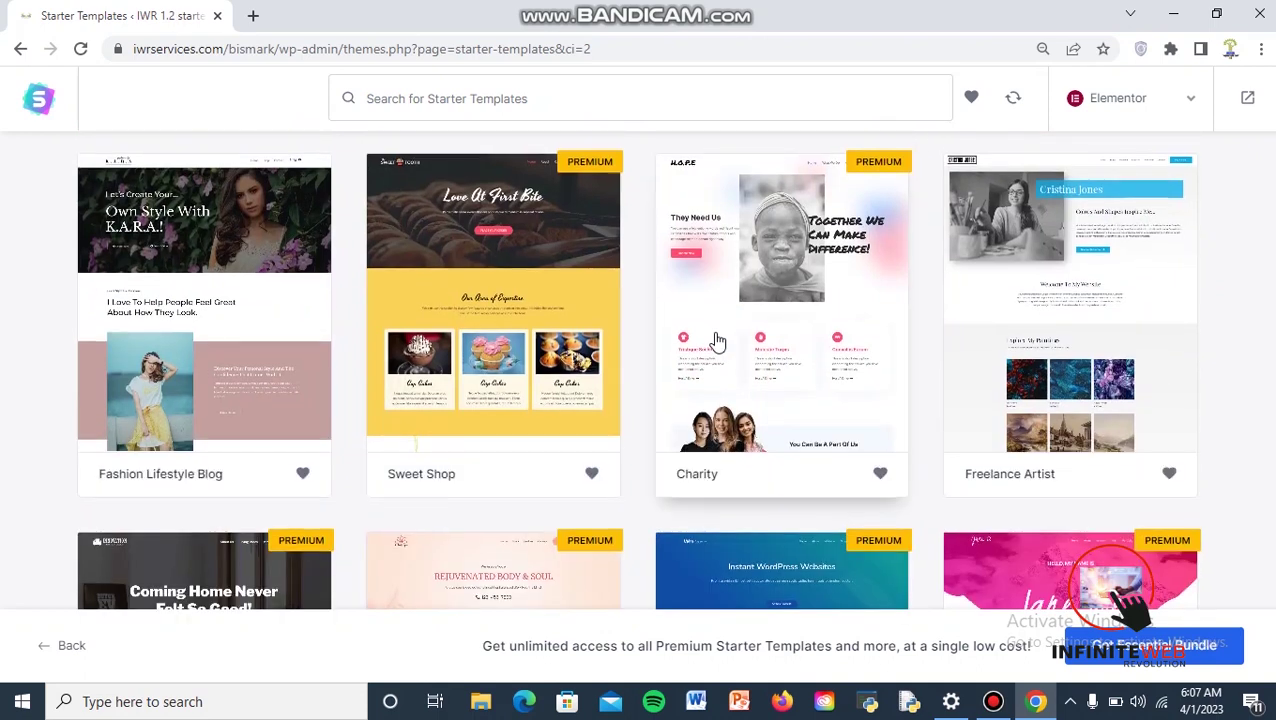
Skim the free and Premium Elementor designs again and return to the website category filters above the gallery
{"action": "scroll", "coordinate": [716, 341], "scroll_direction": "up", "scroll_amount": 10}
{"action": "scroll", "coordinate": [716, 341], "scroll_direction": "up", "scroll_amount": 3}
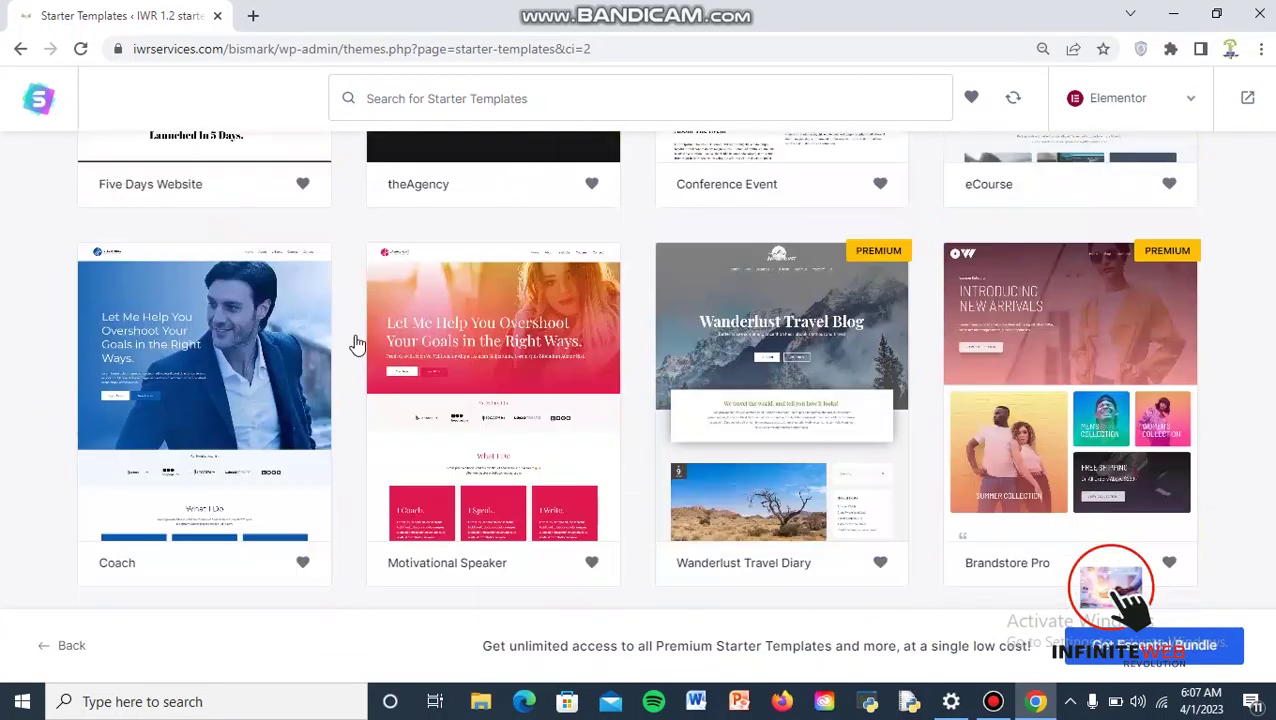
{"action": "scroll", "coordinate": [355, 340], "scroll_direction": "up", "scroll_amount": 5}
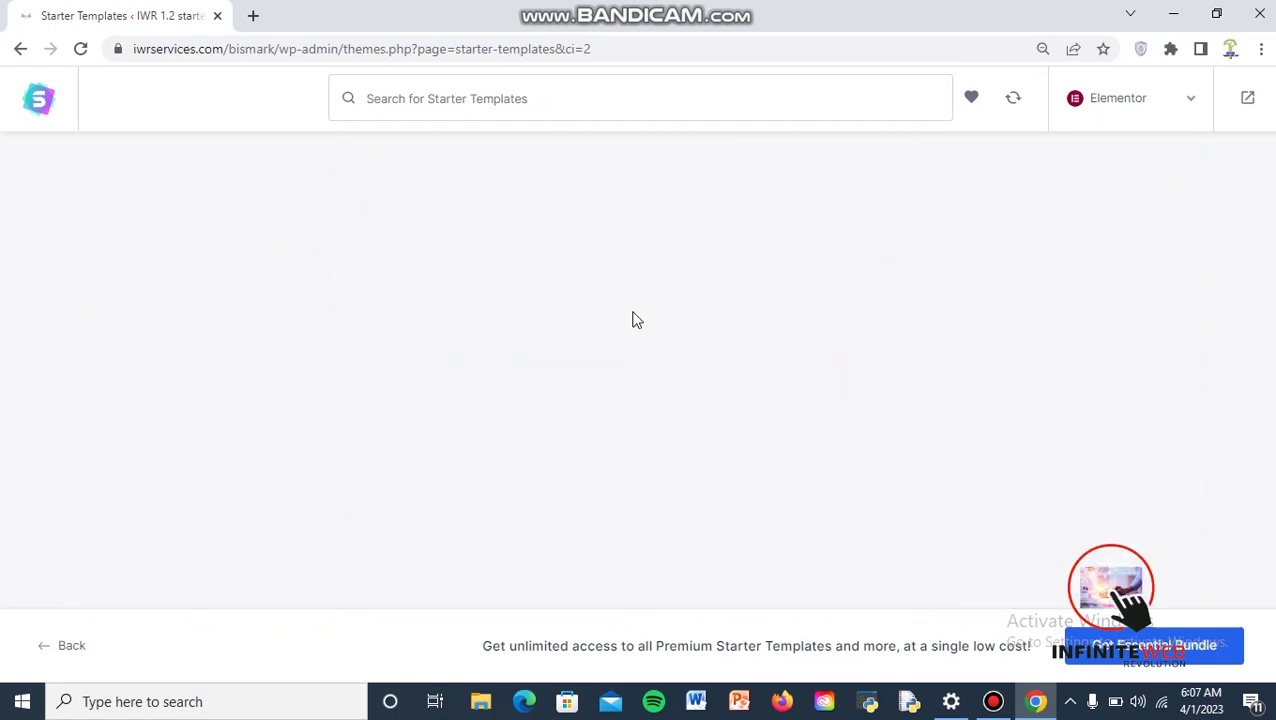
{"action": "scroll", "coordinate": [632, 317], "scroll_direction": "down", "scroll_amount": 3}
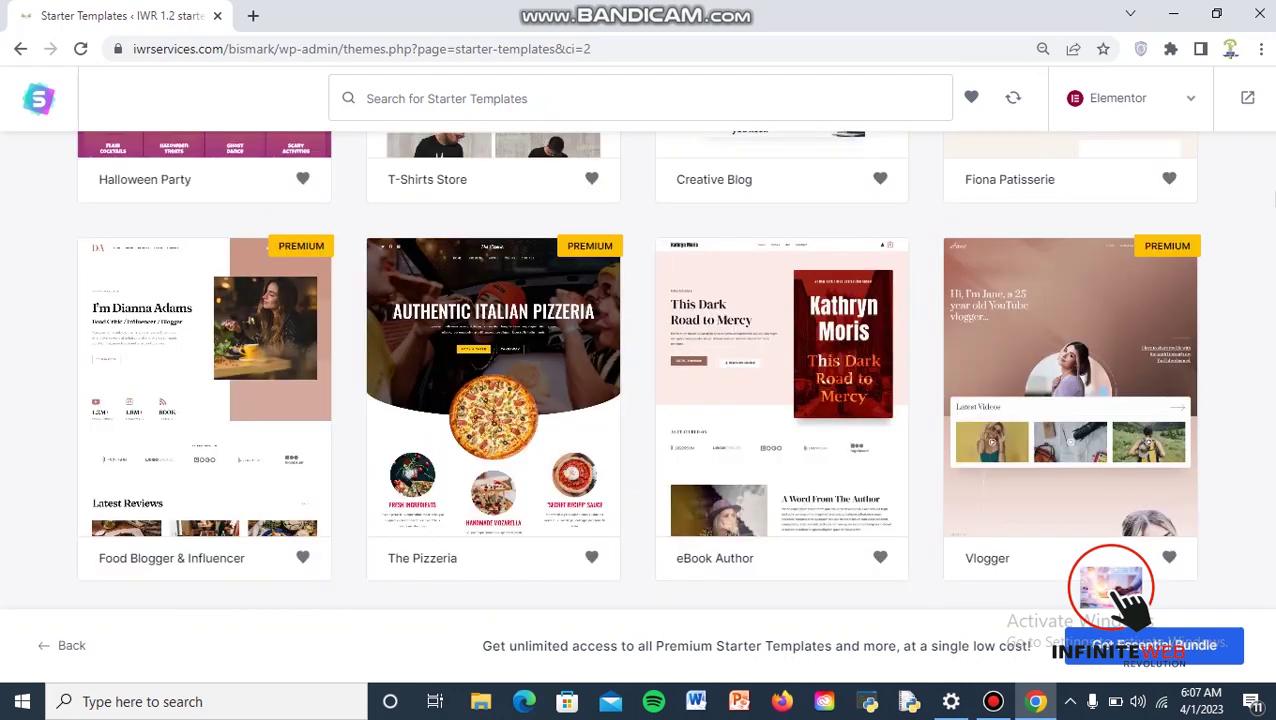
{"action": "scroll", "coordinate": [1273, 200], "scroll_direction": "down", "scroll_amount": 3}
{"action": "scroll", "coordinate": [1268, 116], "scroll_direction": "up", "scroll_amount": 5}
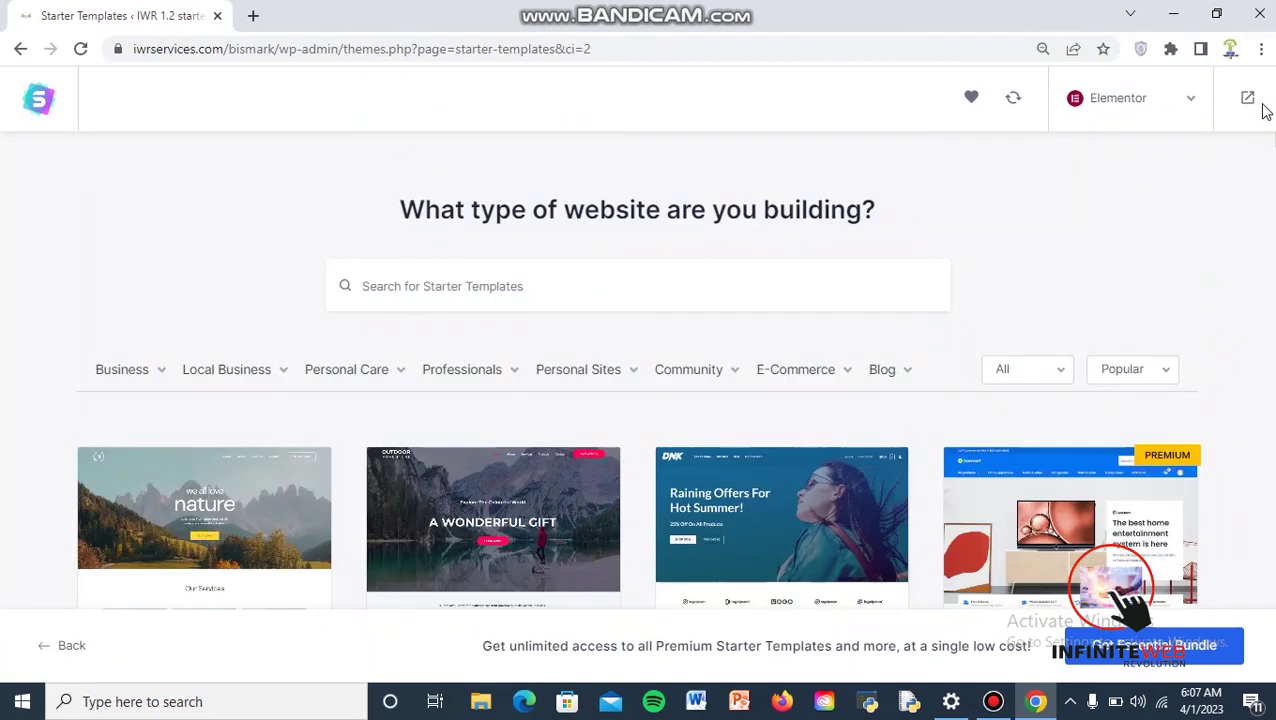
{"action": "scroll", "coordinate": [784, 476], "scroll_direction": "down", "scroll_amount": 5}
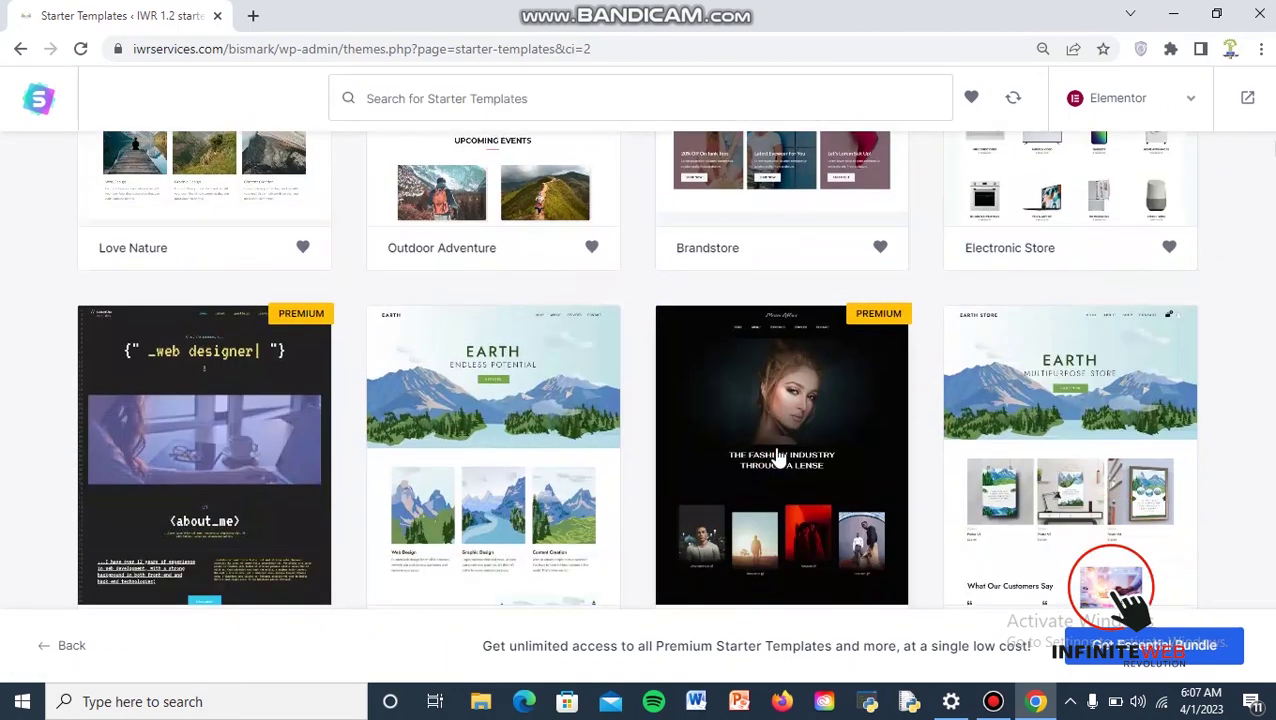
{"action": "scroll", "coordinate": [695, 403], "scroll_direction": "up", "scroll_amount": 5}
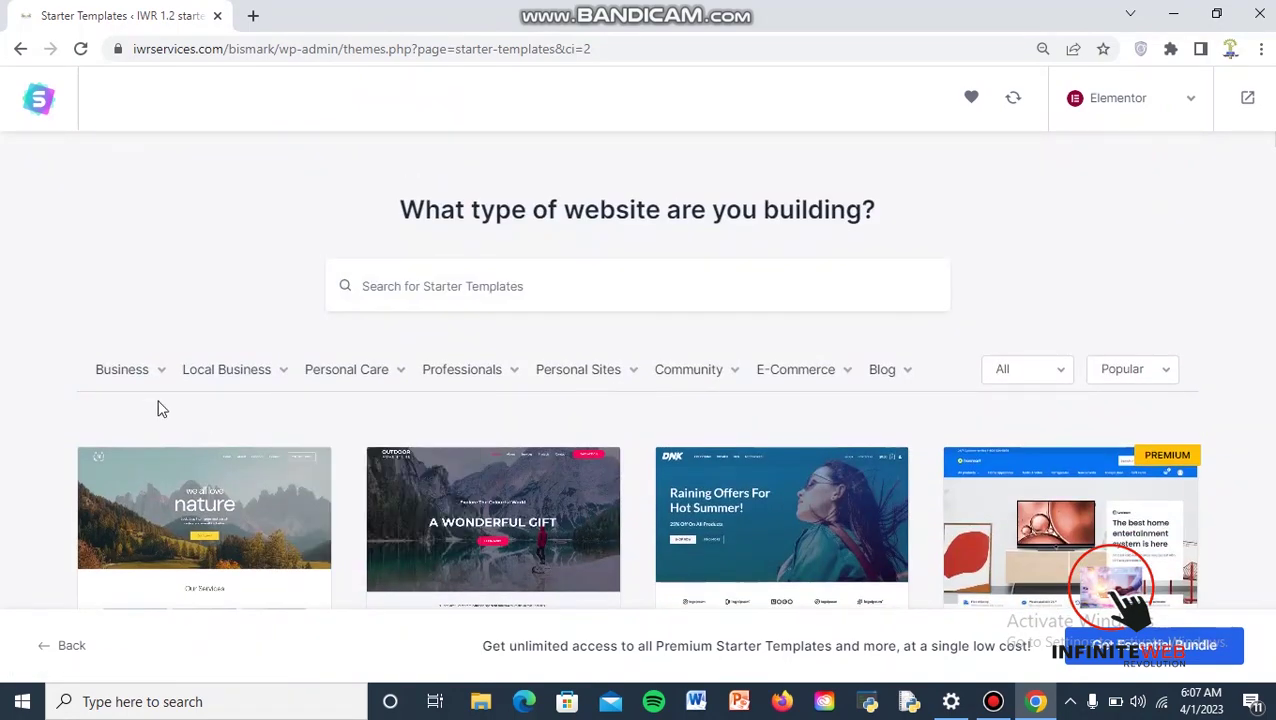
Review the subcategories offered under the website types, such as Personal Care, Community and E-Commerce
{"action": "mouse_move", "coordinate": [164, 376]}
{"action": "mouse_move", "coordinate": [698, 390]}
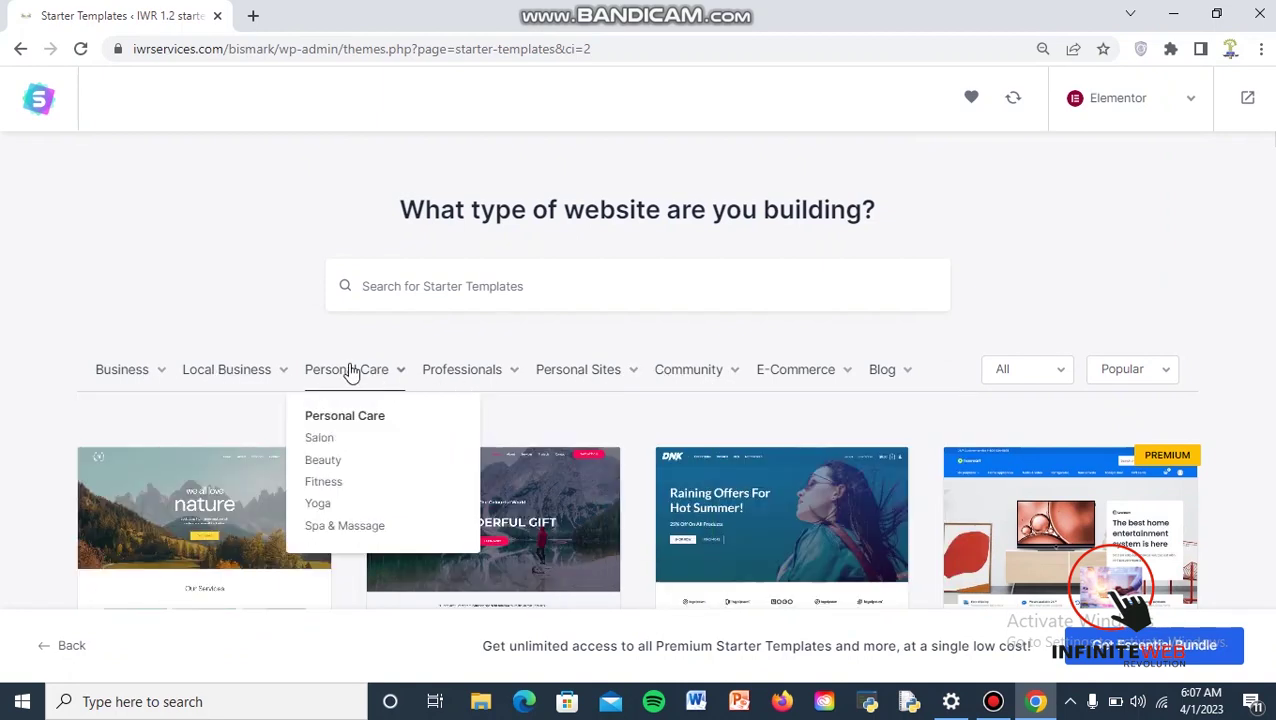
{"action": "mouse_move", "coordinate": [254, 380]}
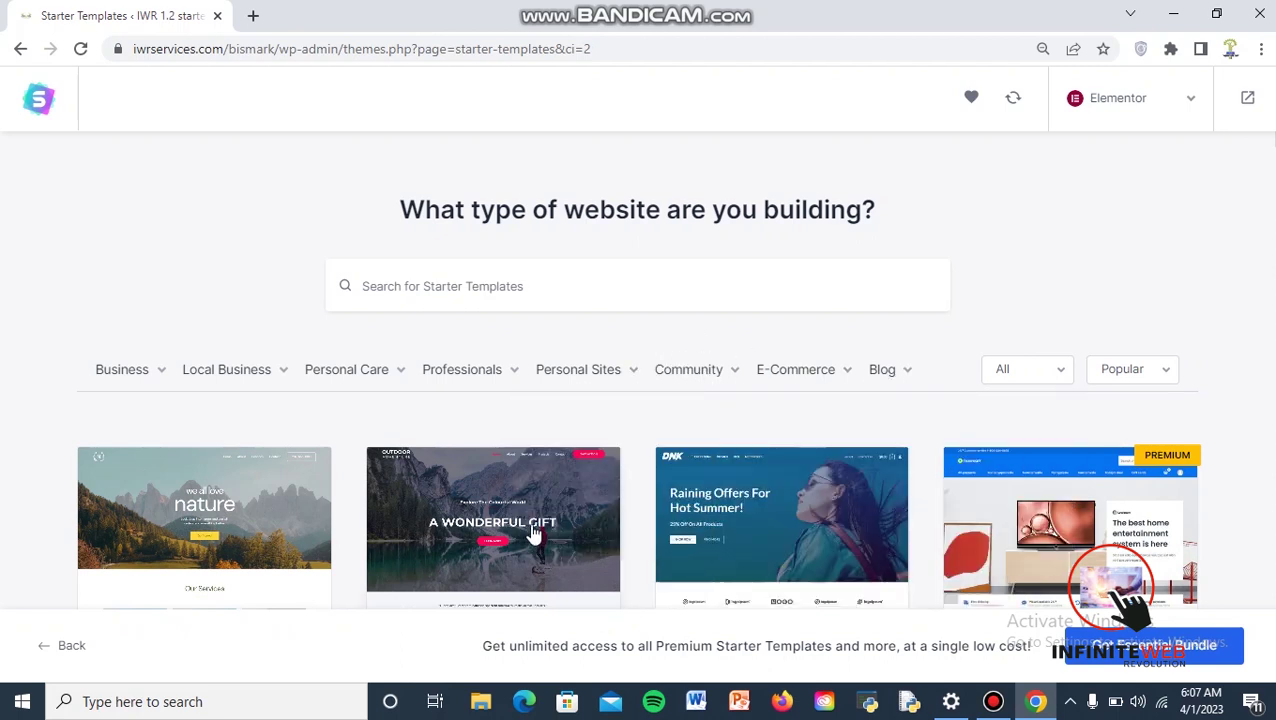
{"action": "mouse_move", "coordinate": [775, 376]}
{"action": "scroll", "coordinate": [592, 530], "scroll_direction": "down", "scroll_amount": 4}
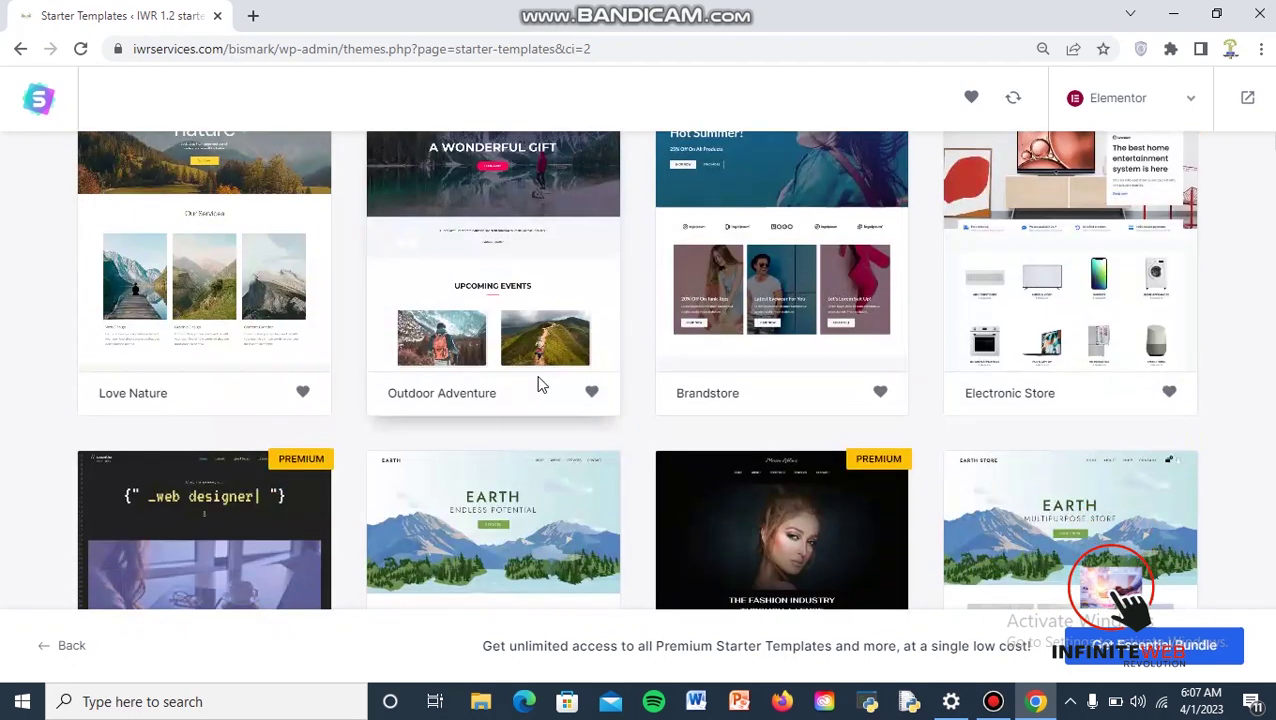
{"action": "scroll", "coordinate": [541, 379], "scroll_direction": "up", "scroll_amount": 3}
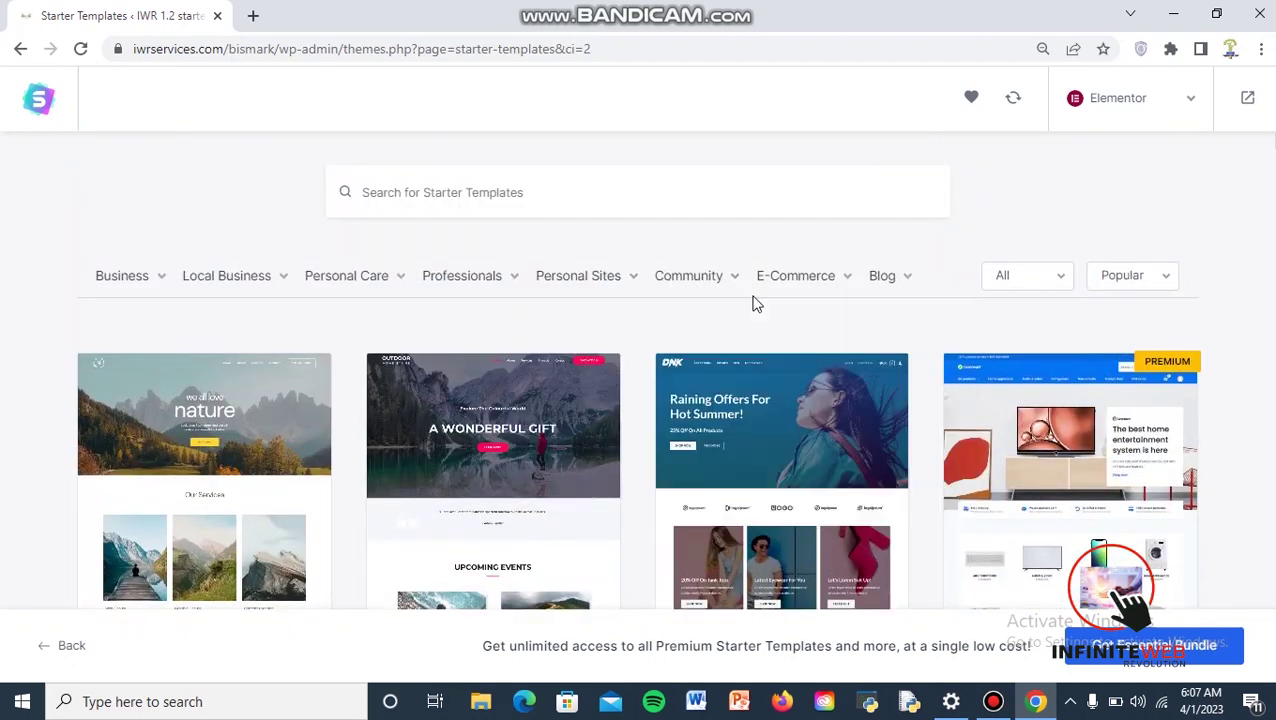
{"action": "mouse_move", "coordinate": [493, 280]}
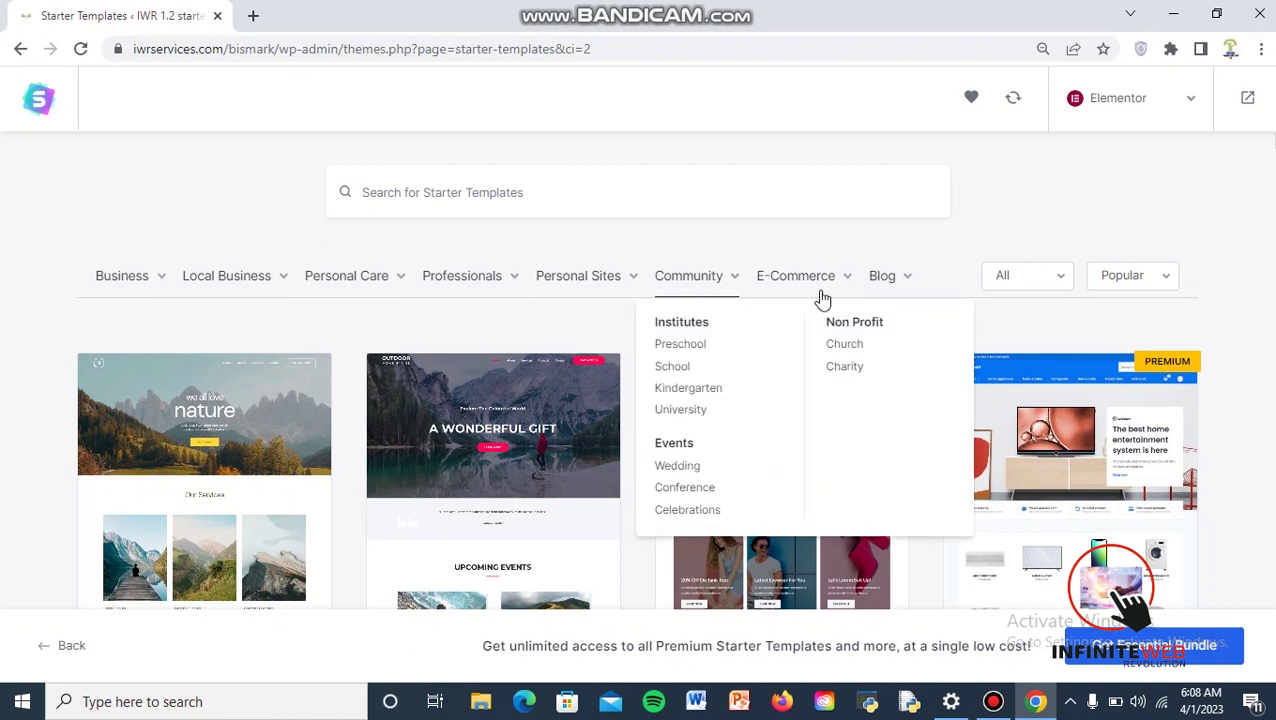
{"action": "mouse_move", "coordinate": [787, 290]}
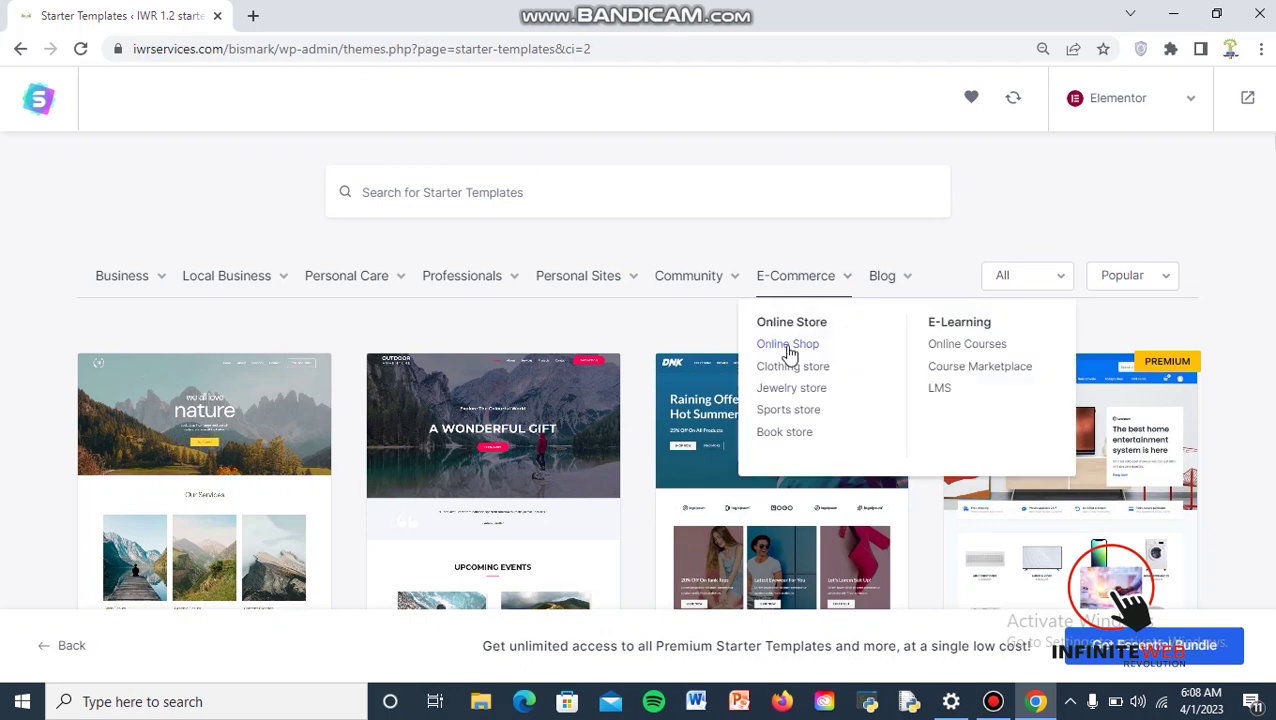
Filter the starter templates by Online Shop in the E-Commerce category
{"action": "scroll", "coordinate": [793, 355], "scroll_direction": "up", "scroll_amount": 4}
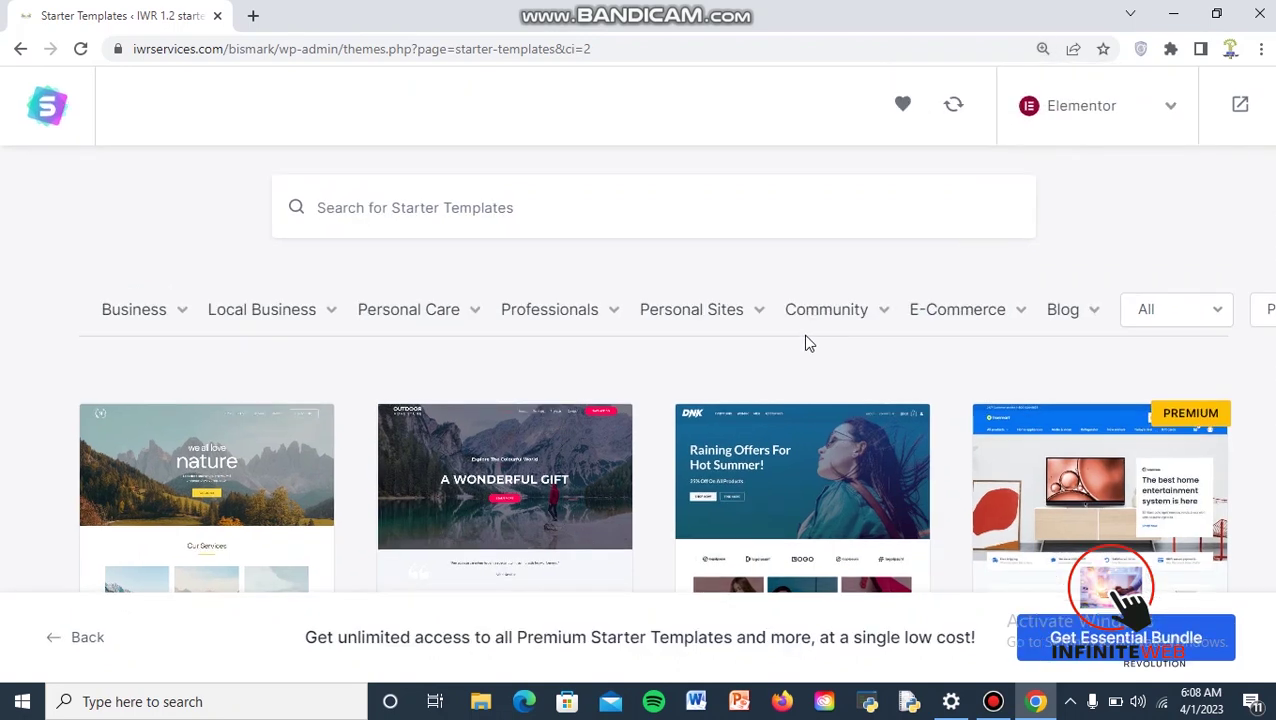
{"action": "scroll", "coordinate": [870, 416], "scroll_direction": "down", "scroll_amount": 6}
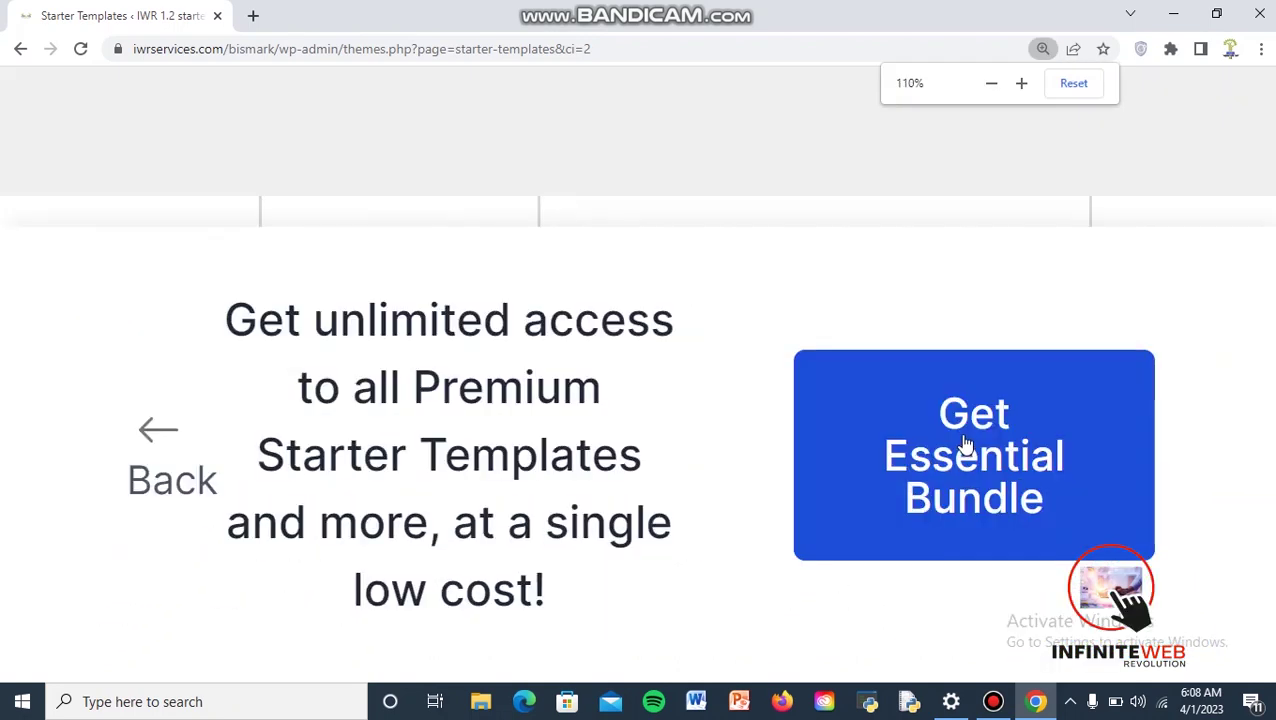
{"action": "scroll", "coordinate": [957, 433], "scroll_direction": "down", "scroll_amount": 2}
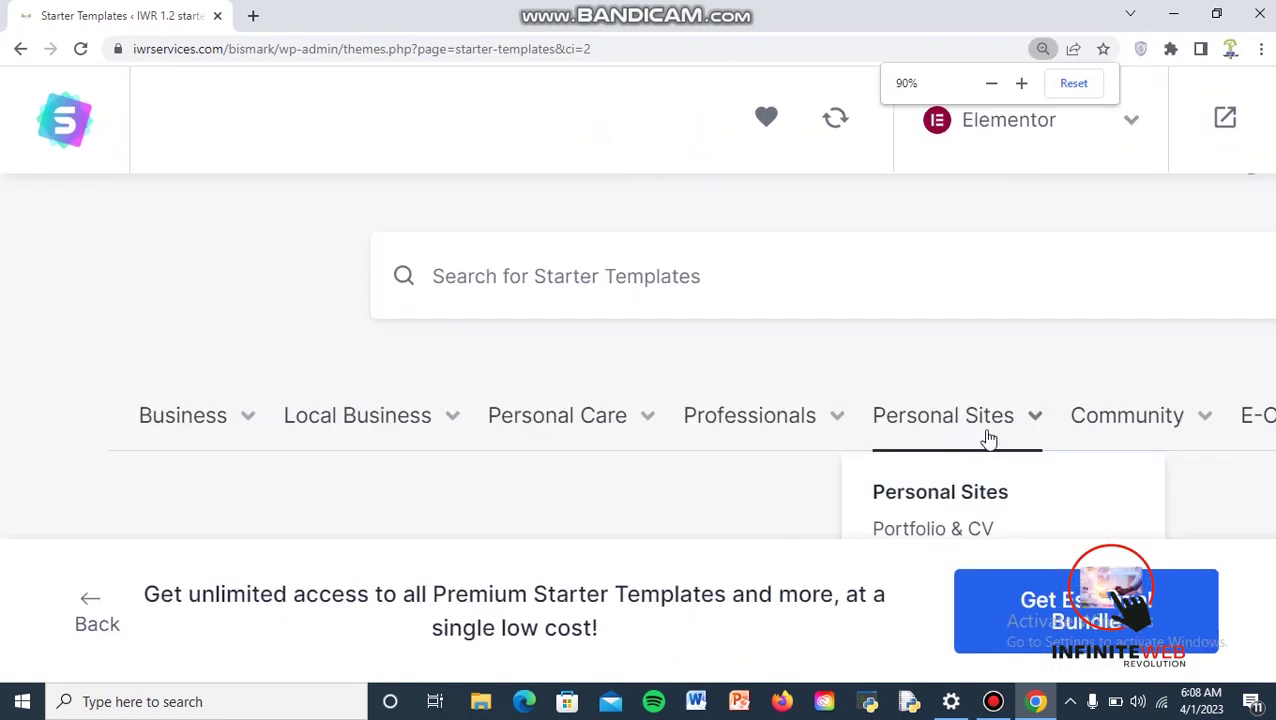
{"action": "mouse_move", "coordinate": [965, 350]}
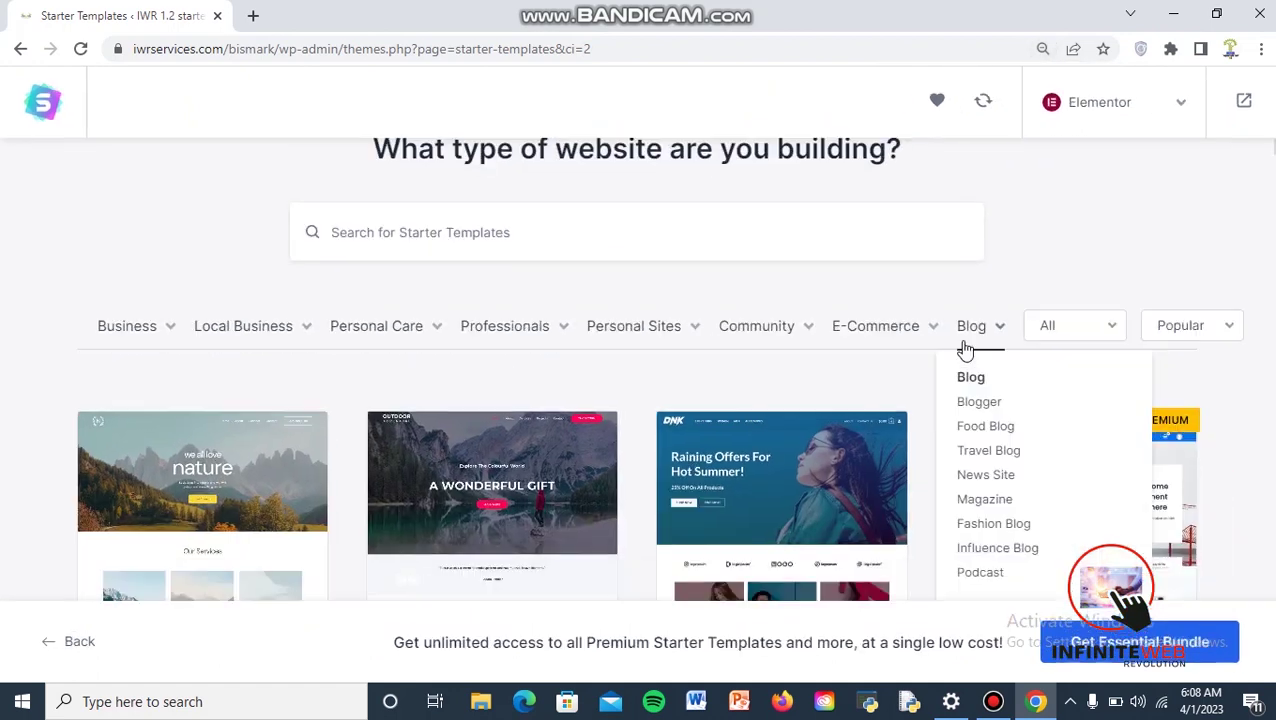
{"action": "mouse_move", "coordinate": [805, 316]}
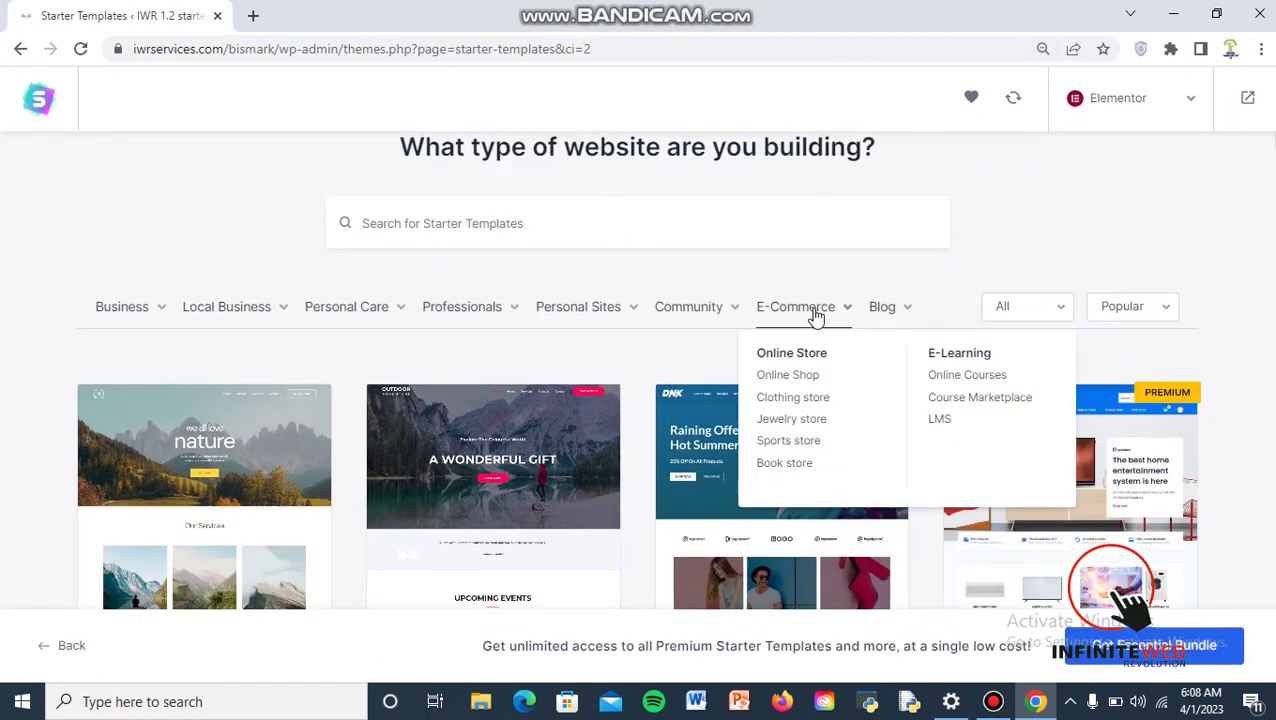
{"action": "left_click", "coordinate": [773, 385]}
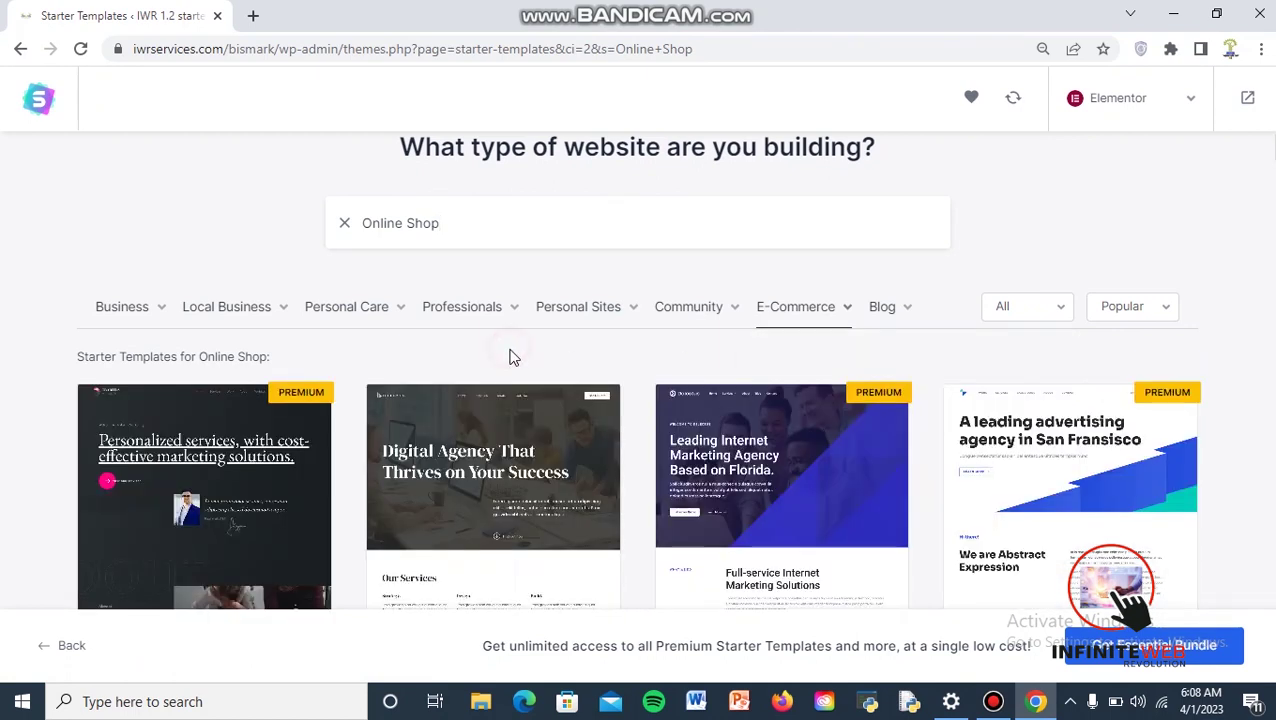
Examine the templates listed for Online Shop, looking for a free store design among the Premium ones
{"action": "scroll", "coordinate": [516, 365], "scroll_direction": "down", "scroll_amount": 1}
{"action": "scroll", "coordinate": [516, 365], "scroll_direction": "down", "scroll_amount": 3}
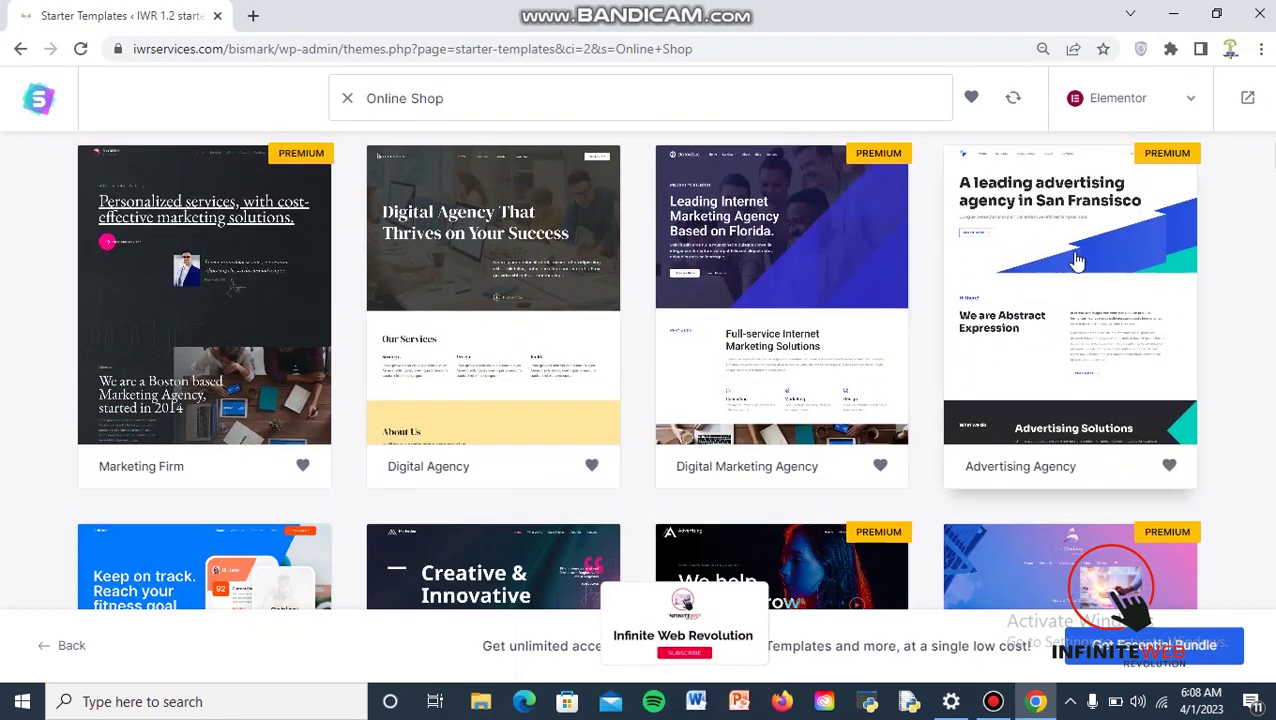
{"action": "scroll", "coordinate": [771, 378], "scroll_direction": "down", "scroll_amount": 6}
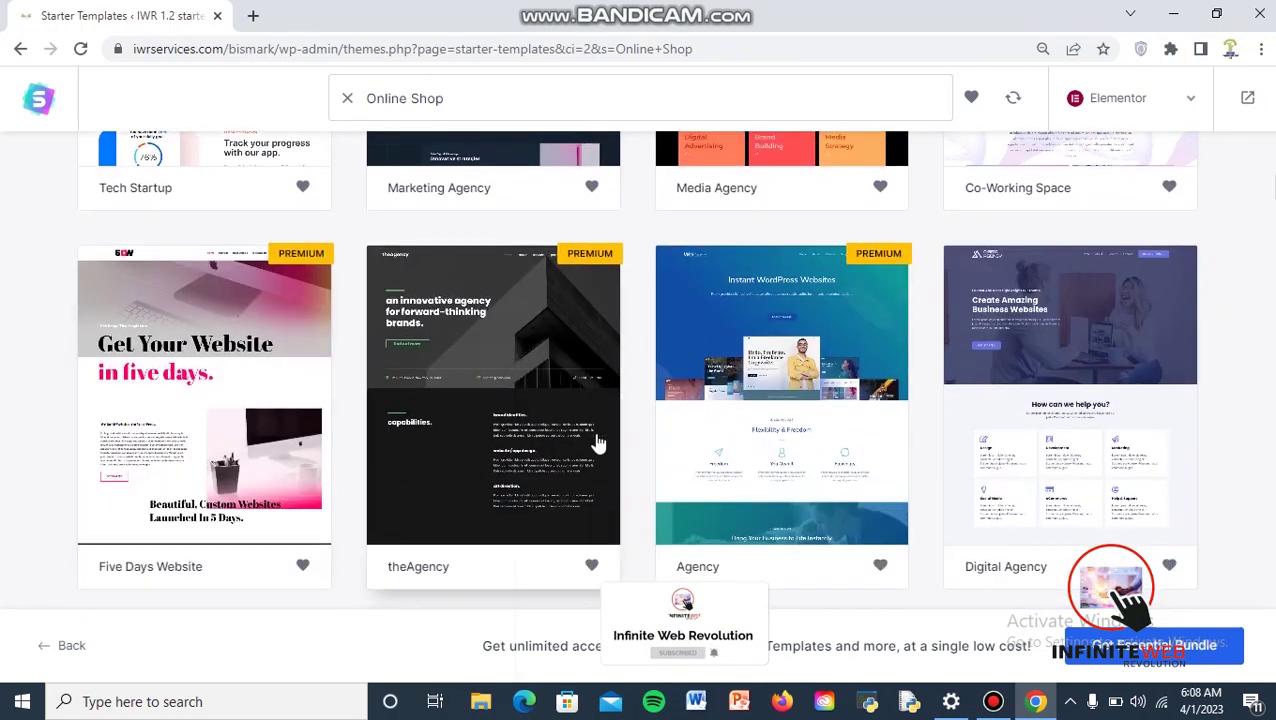
{"action": "scroll", "coordinate": [598, 437], "scroll_direction": "down", "scroll_amount": 4}
{"action": "scroll", "coordinate": [598, 437], "scroll_direction": "down", "scroll_amount": 3}
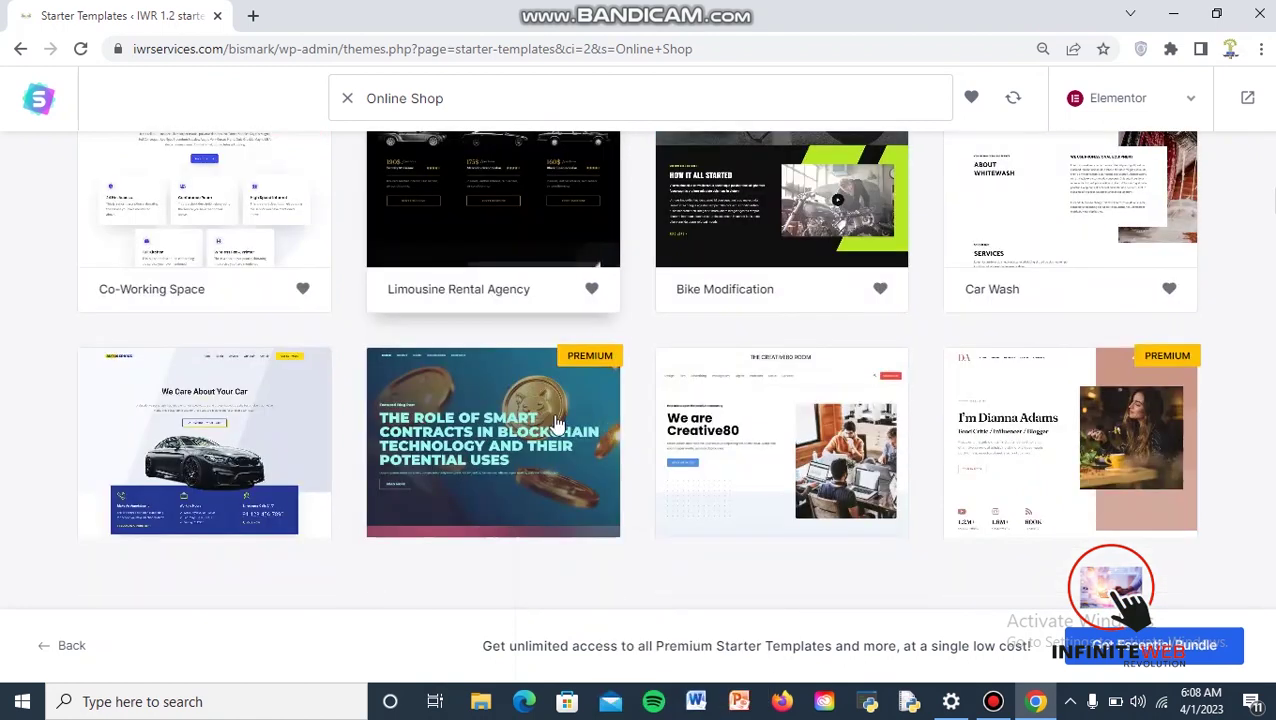
{"action": "scroll", "coordinate": [345, 392], "scroll_direction": "down", "scroll_amount": 6}
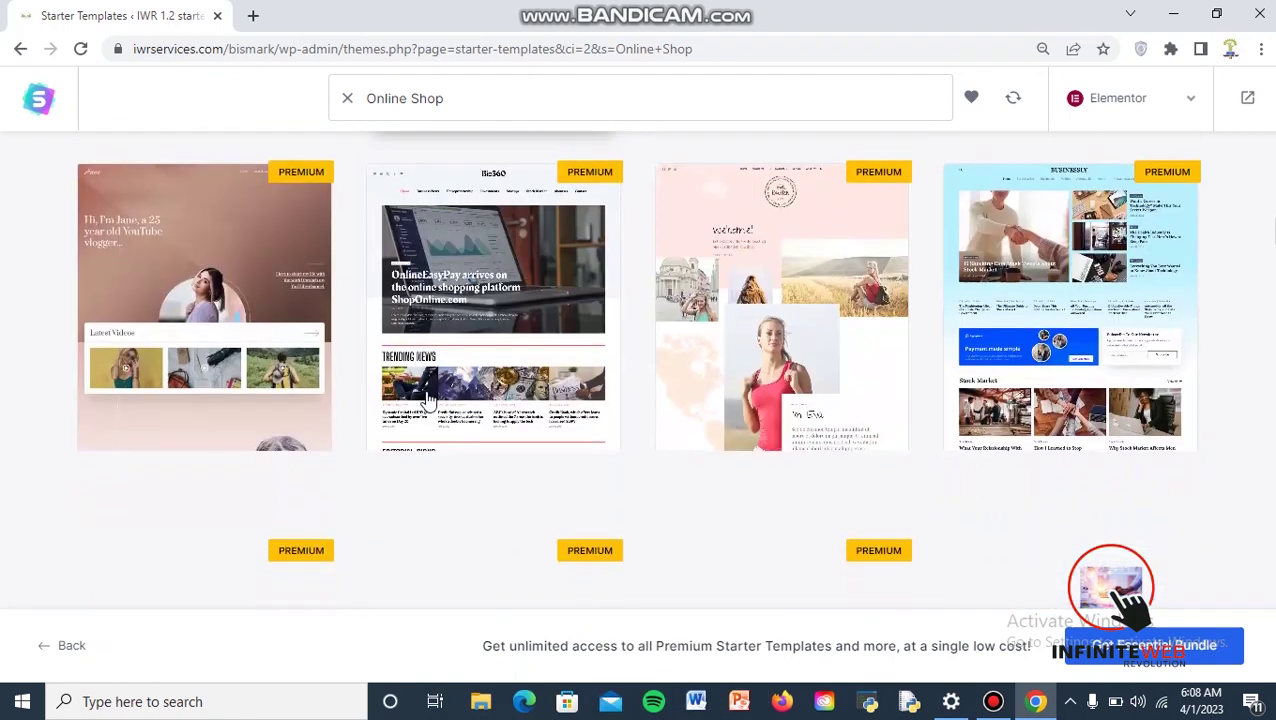
{"action": "scroll", "coordinate": [455, 400], "scroll_direction": "down", "scroll_amount": 5}
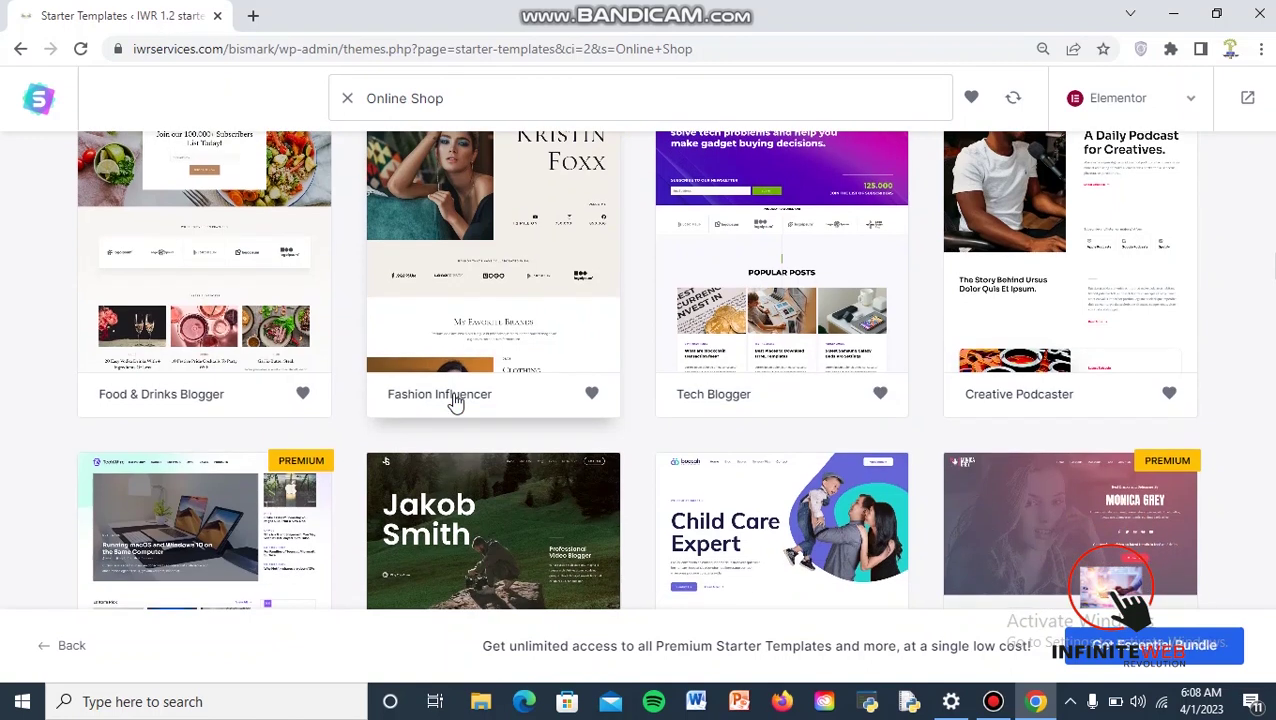
{"action": "scroll", "coordinate": [455, 400], "scroll_direction": "down", "scroll_amount": 2}
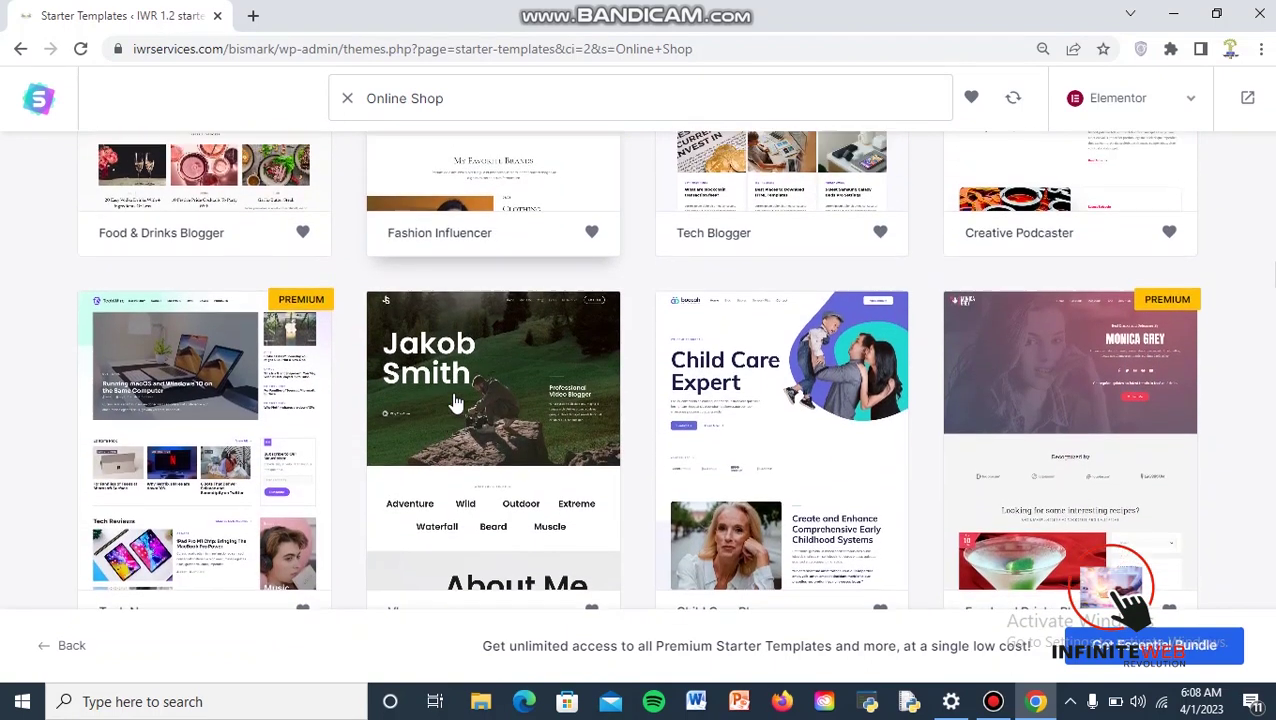
{"action": "scroll", "coordinate": [455, 400], "scroll_direction": "up", "scroll_amount": 2}
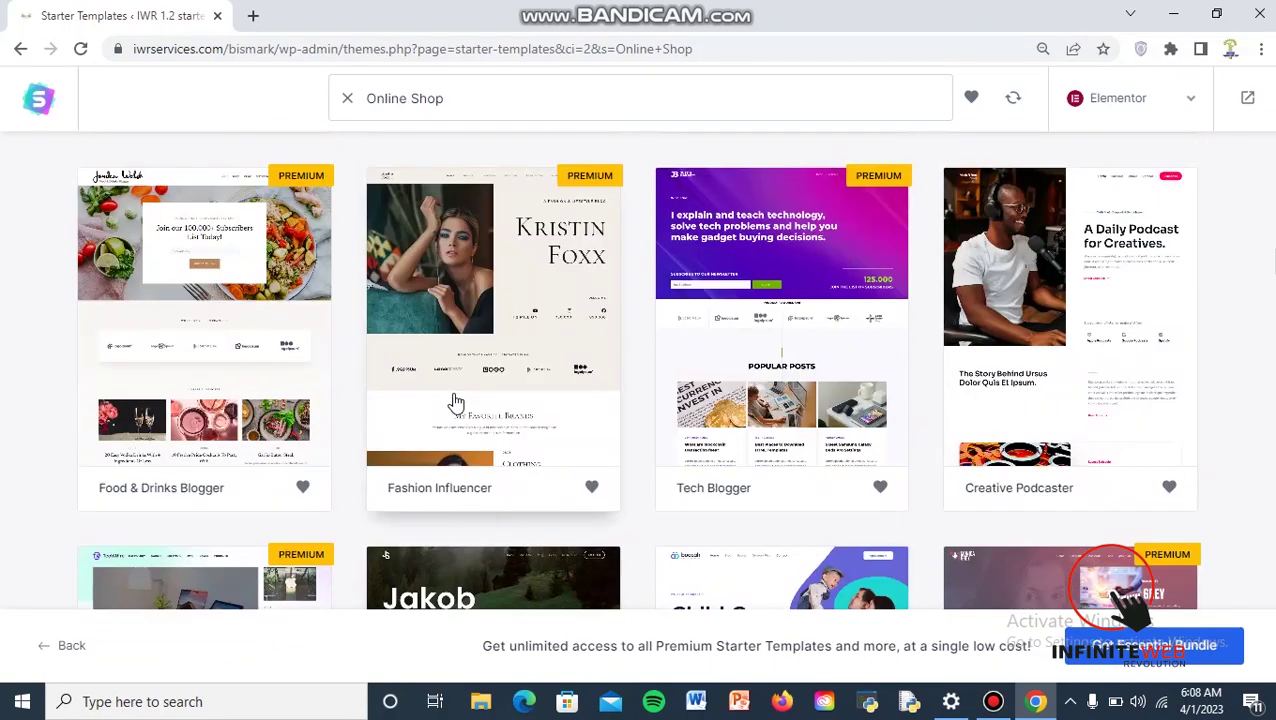
{"action": "scroll", "coordinate": [455, 400], "scroll_direction": "down", "scroll_amount": 6}
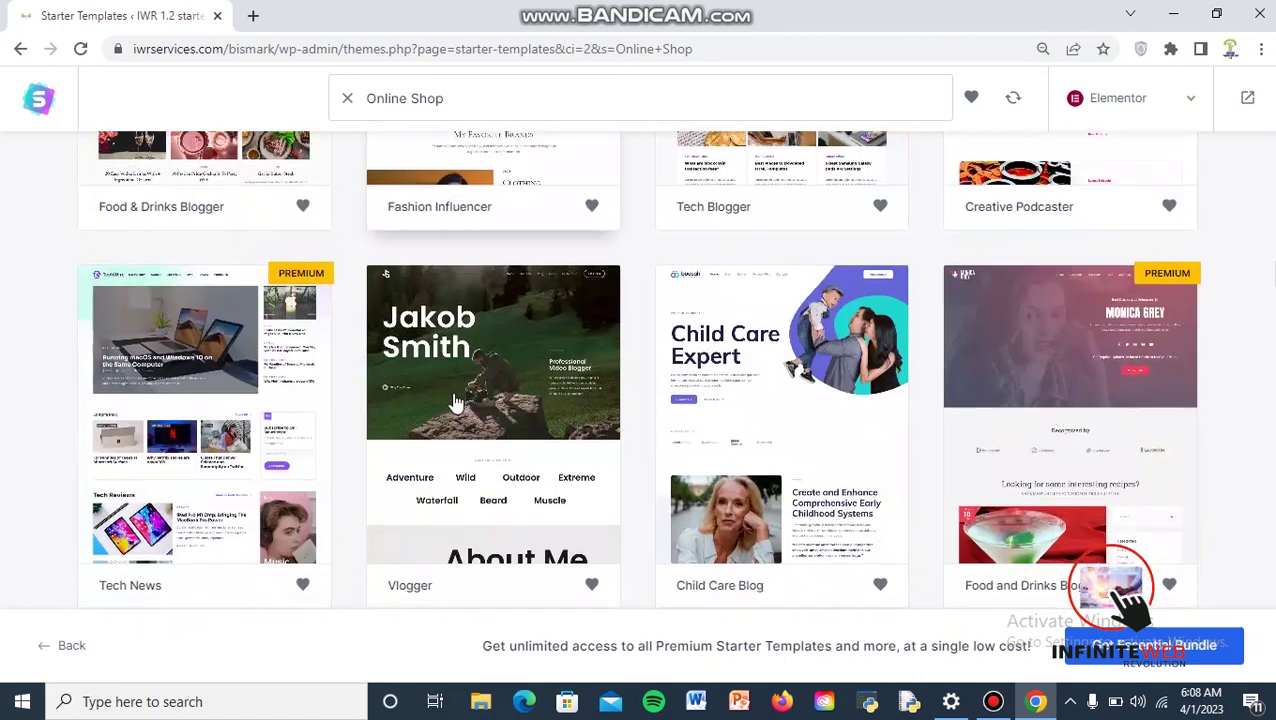
{"action": "scroll", "coordinate": [455, 401], "scroll_direction": "up", "scroll_amount": 2}
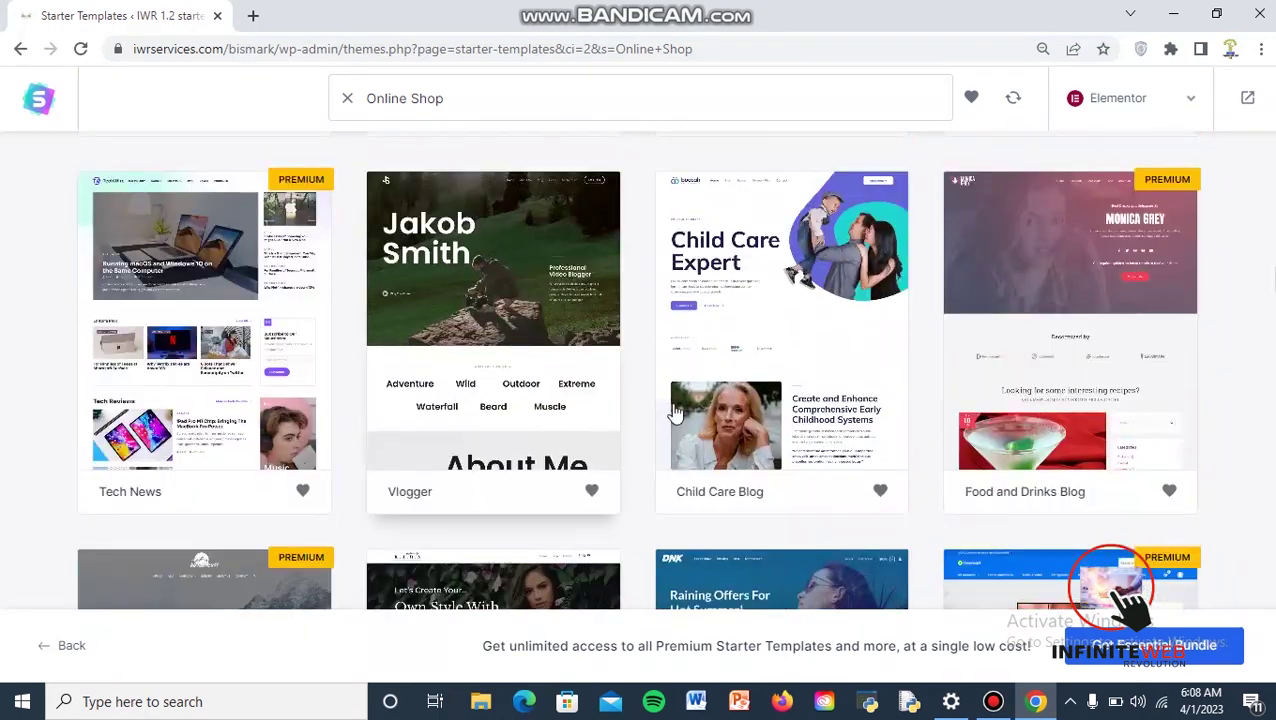
{"action": "scroll", "coordinate": [738, 401], "scroll_direction": "down", "scroll_amount": 3}
{"action": "scroll", "coordinate": [738, 401], "scroll_direction": "down", "scroll_amount": 1}
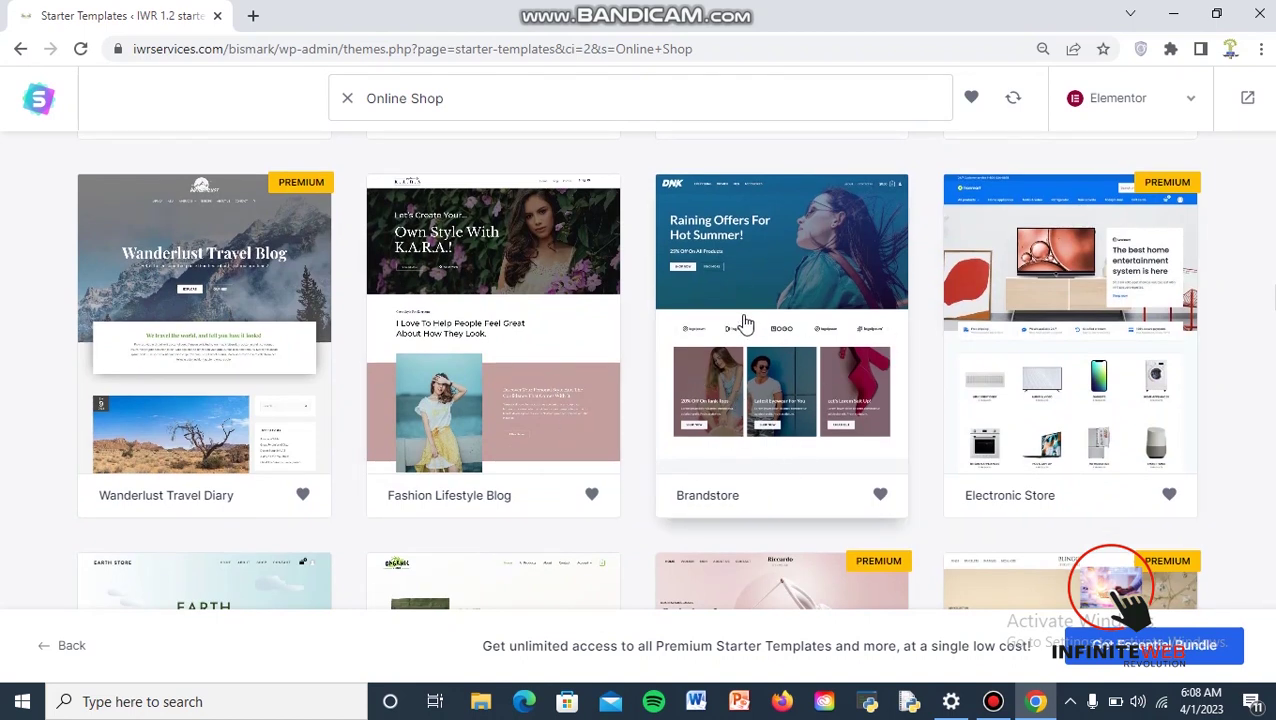
Compare the store designs and select the free Brandstore template for the site
{"action": "key", "text": "ctrl+plus"}
{"action": "scroll", "coordinate": [770, 325], "scroll_direction": "down", "scroll_amount": 8}
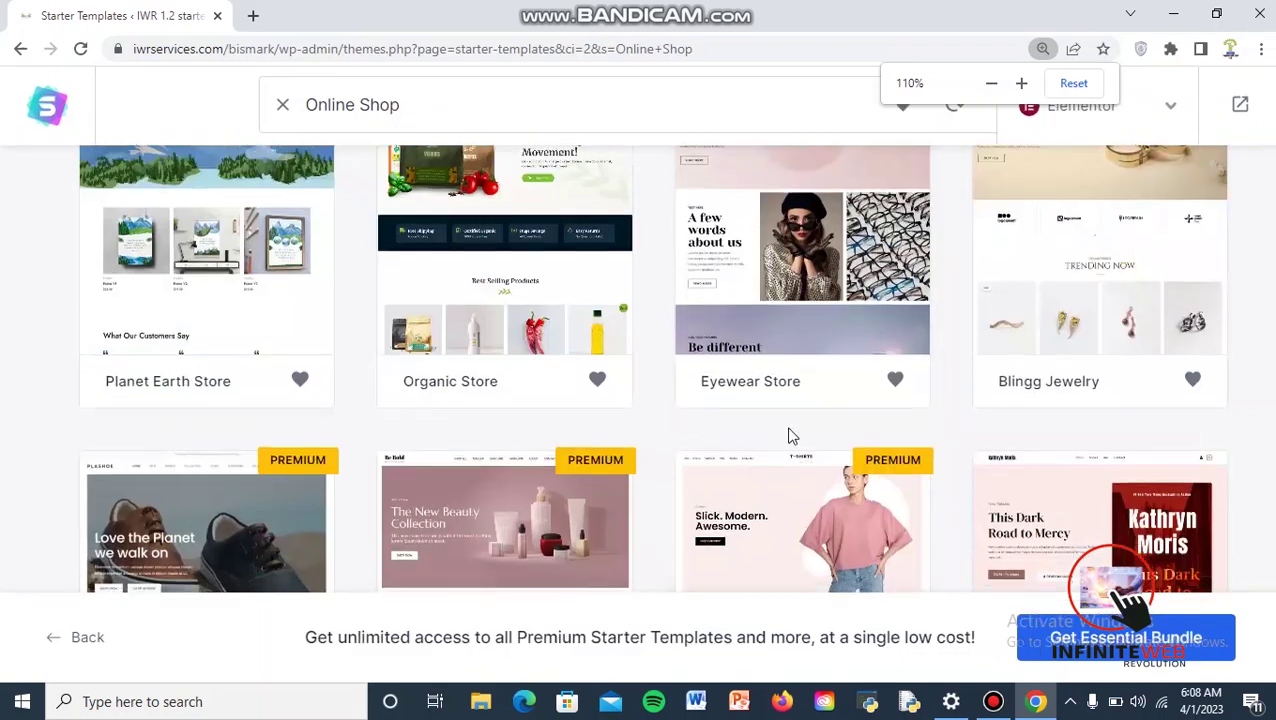
{"action": "scroll", "coordinate": [777, 425], "scroll_direction": "up", "scroll_amount": 15}
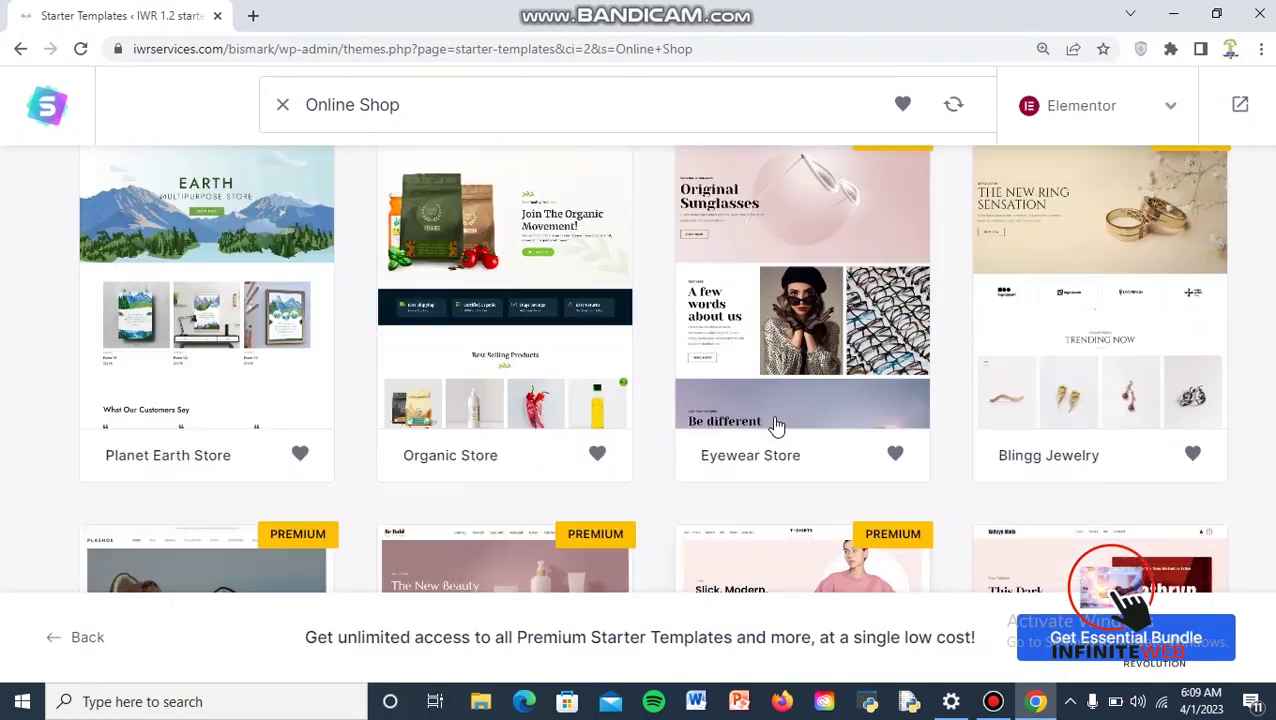
{"action": "scroll", "coordinate": [777, 425], "scroll_direction": "up", "scroll_amount": 1}
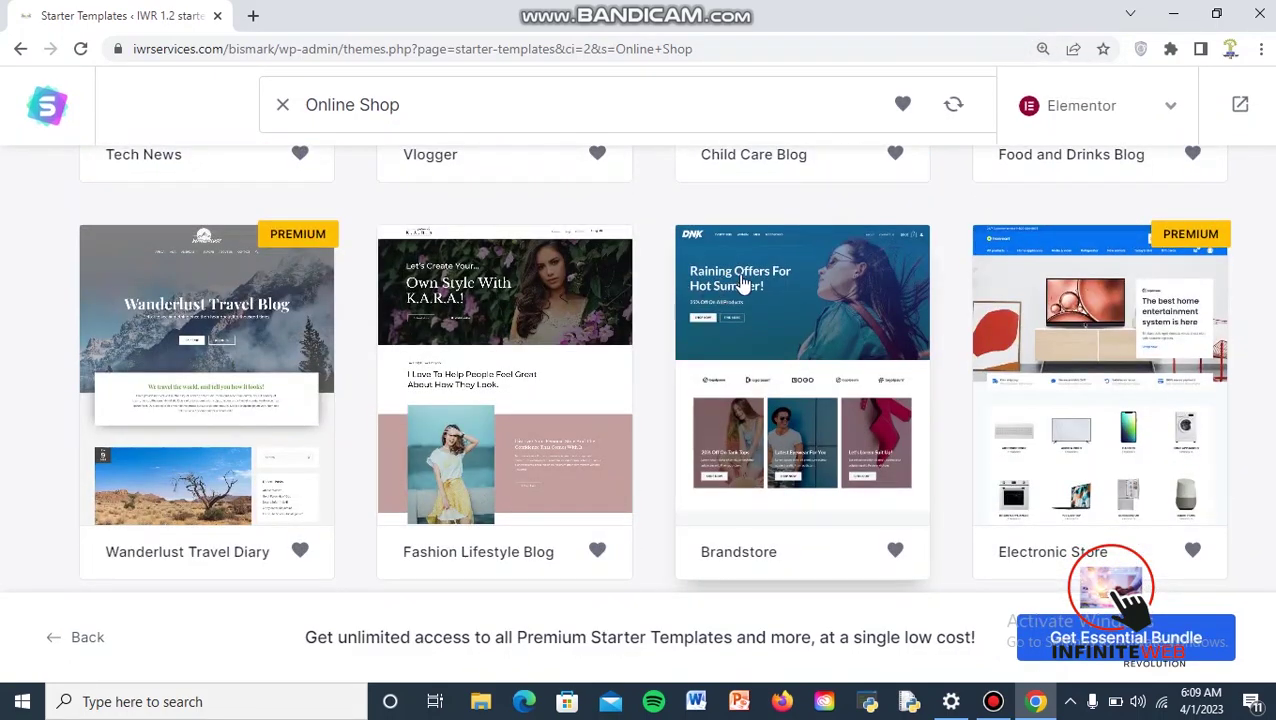
{"action": "left_click", "coordinate": [778, 371]}
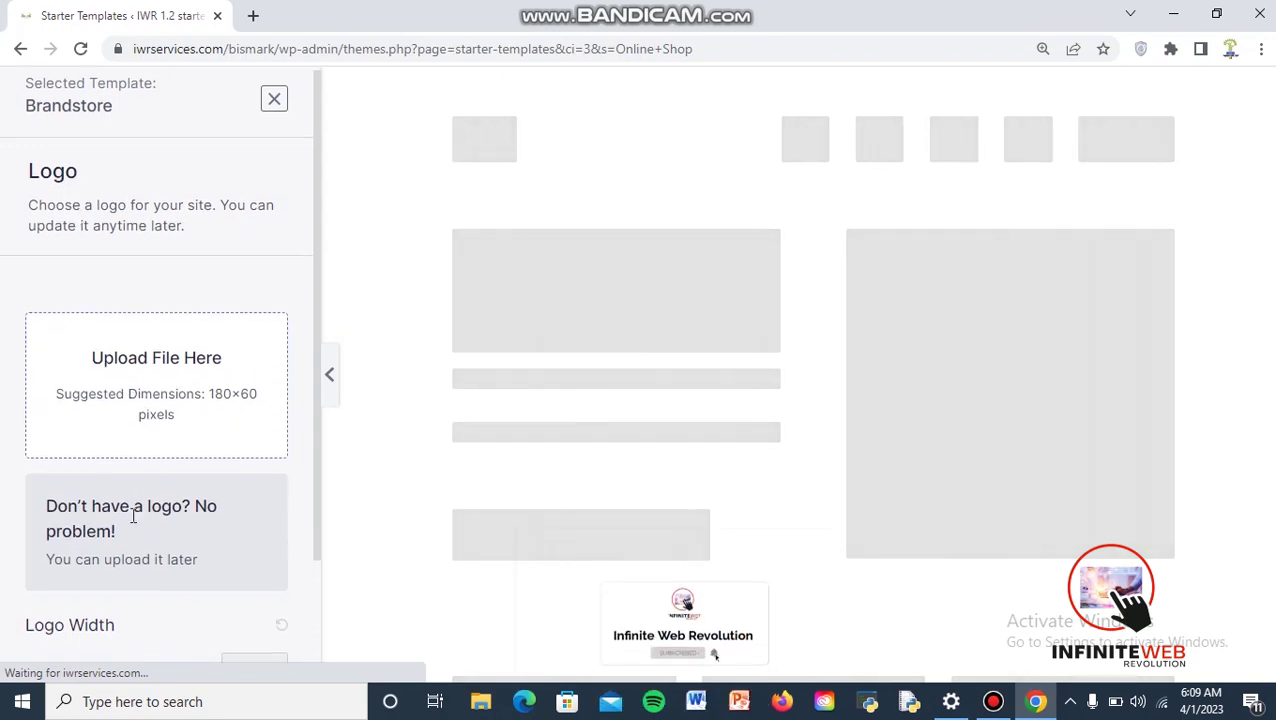
Review the logo options for the Brandstore template, including file upload, logo width and skipping the logo
{"action": "scroll", "coordinate": [148, 472], "scroll_direction": "down", "scroll_amount": 2}
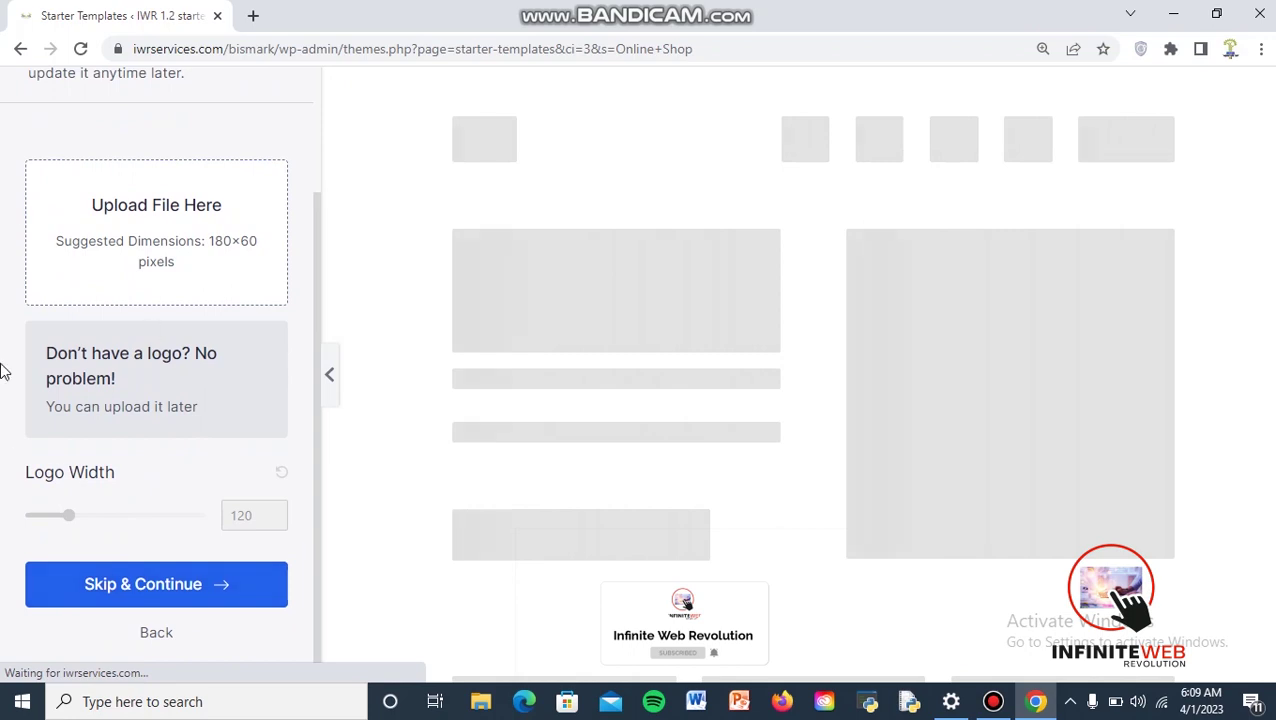
{"action": "scroll", "coordinate": [105, 407], "scroll_direction": "up", "scroll_amount": 2}
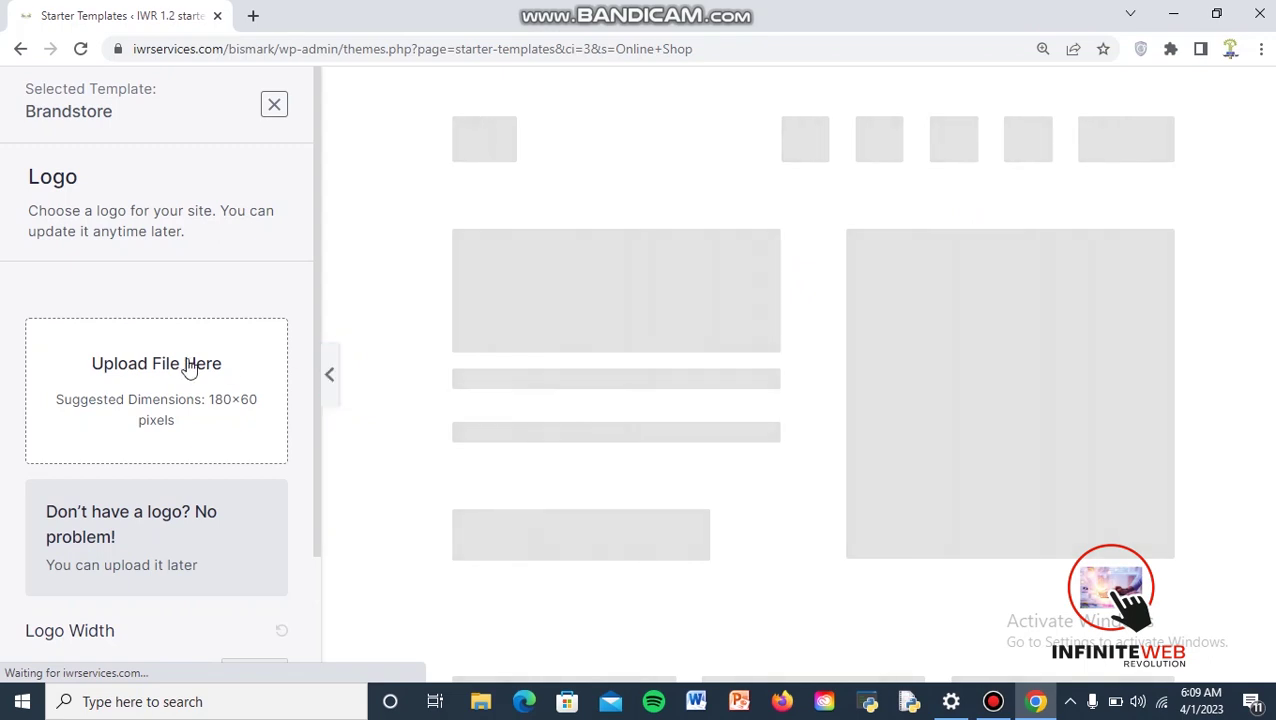
{"action": "scroll", "coordinate": [183, 470], "scroll_direction": "down", "scroll_amount": 1}
{"action": "scroll", "coordinate": [183, 470], "scroll_direction": "down", "scroll_amount": 2}
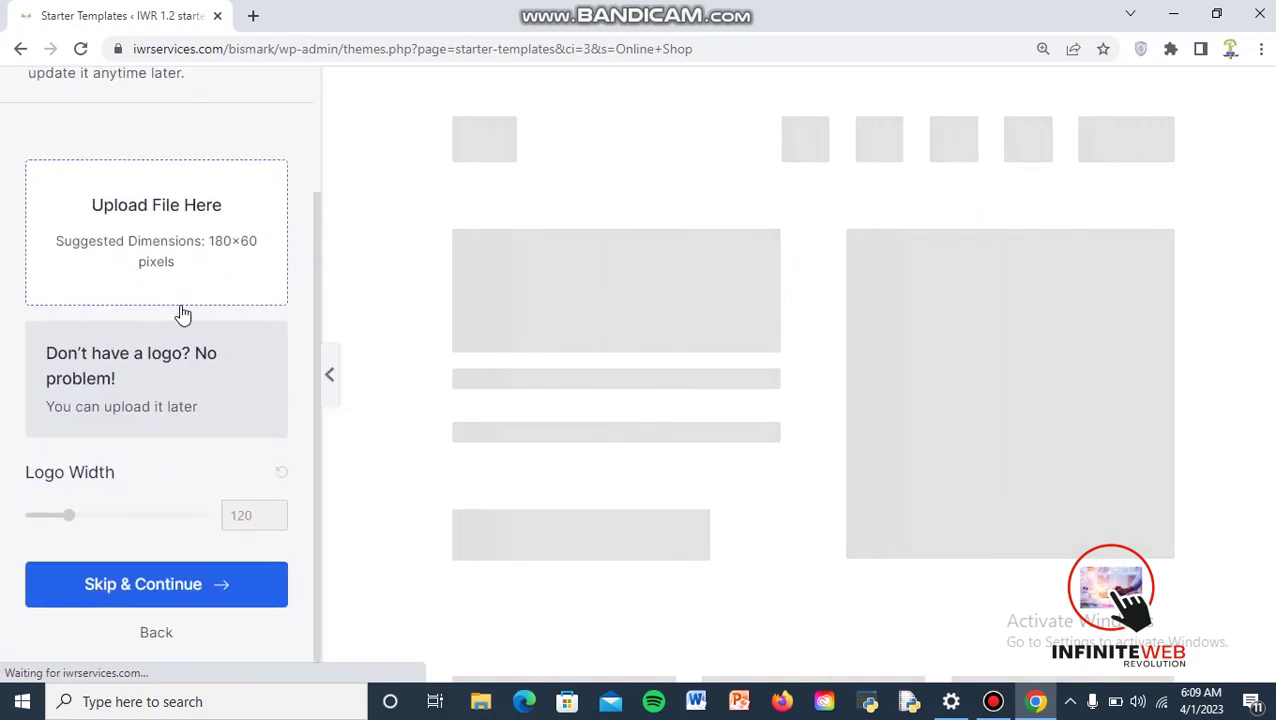
{"action": "scroll", "coordinate": [134, 456], "scroll_direction": "up", "scroll_amount": 2}
{"action": "scroll", "coordinate": [128, 507], "scroll_direction": "down", "scroll_amount": 2}
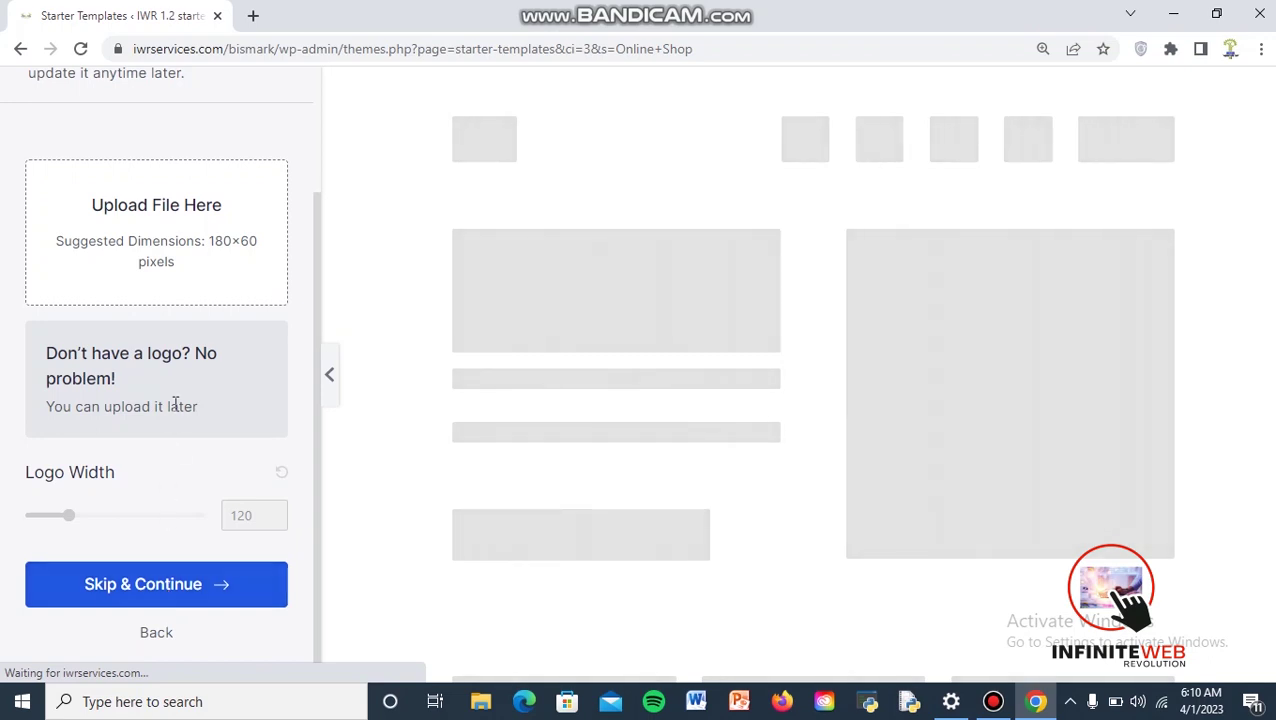
{"action": "scroll", "coordinate": [178, 402], "scroll_direction": "up", "scroll_amount": 3}
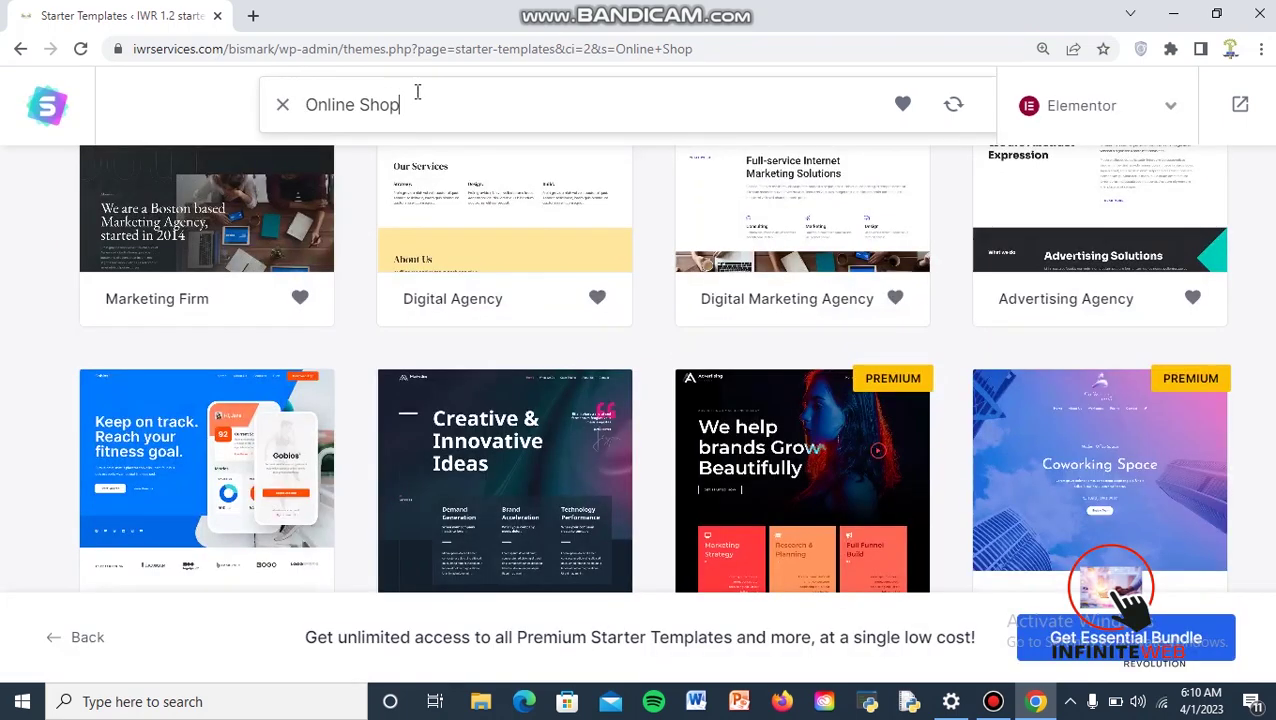
Find the free Brandstore template among the Online Shop results and select it
{"action": "scroll", "coordinate": [786, 430], "scroll_direction": "down", "scroll_amount": 8}
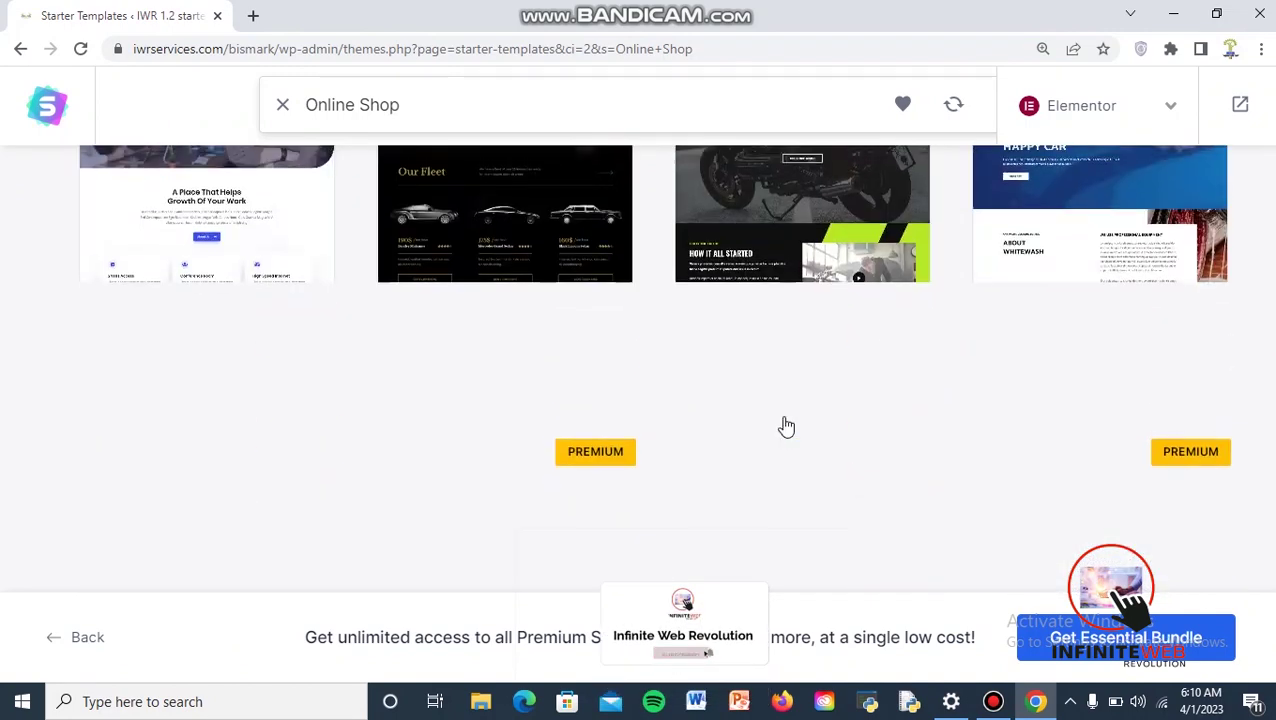
{"action": "scroll", "coordinate": [786, 426], "scroll_direction": "down", "scroll_amount": 10}
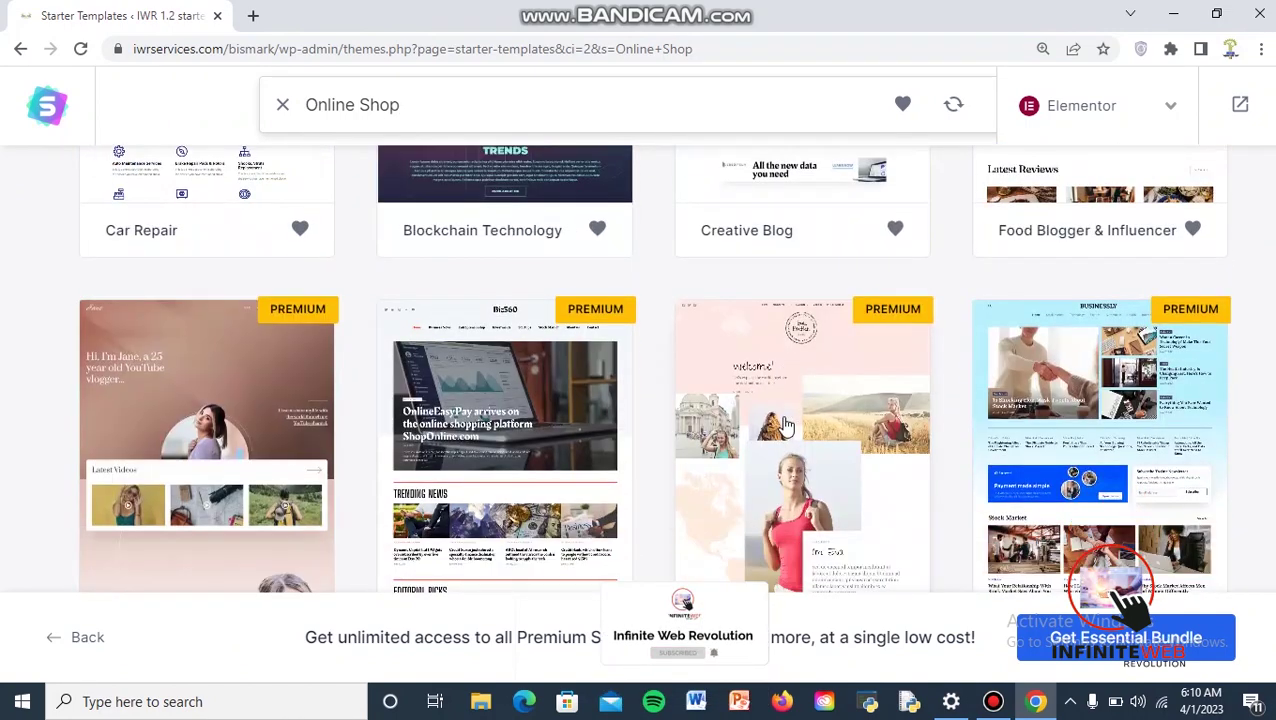
{"action": "scroll", "coordinate": [786, 426], "scroll_direction": "down", "scroll_amount": 10}
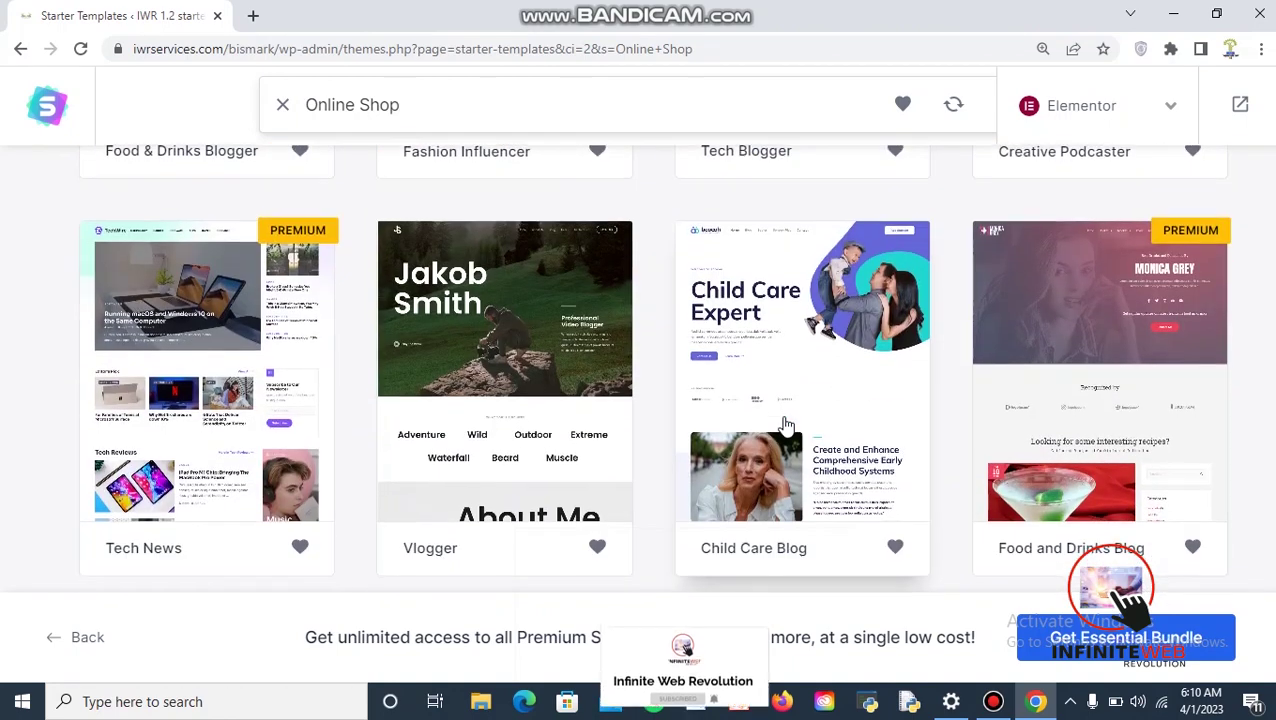
{"action": "scroll", "coordinate": [775, 360], "scroll_direction": "down", "scroll_amount": 1}
{"action": "scroll", "coordinate": [763, 285], "scroll_direction": "up", "scroll_amount": 3}
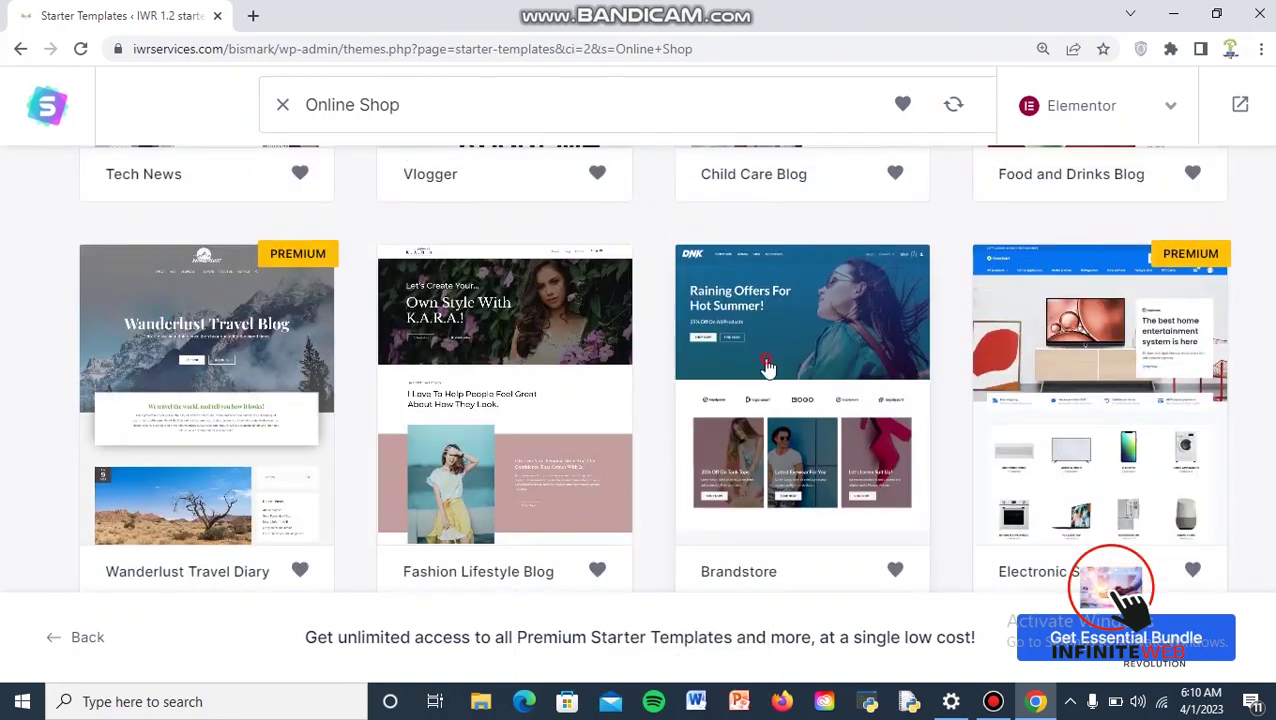
{"action": "left_click", "coordinate": [766, 366]}
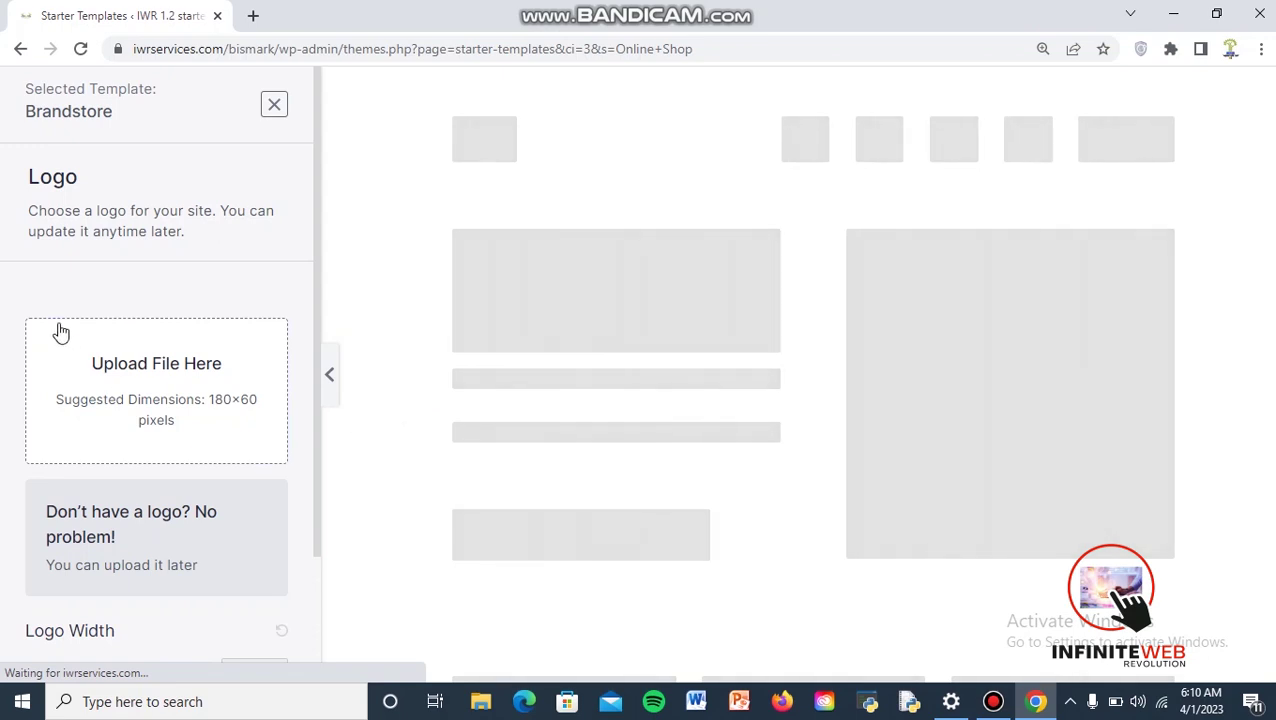
{"action": "scroll", "coordinate": [75, 333], "scroll_direction": "down", "scroll_amount": 2}
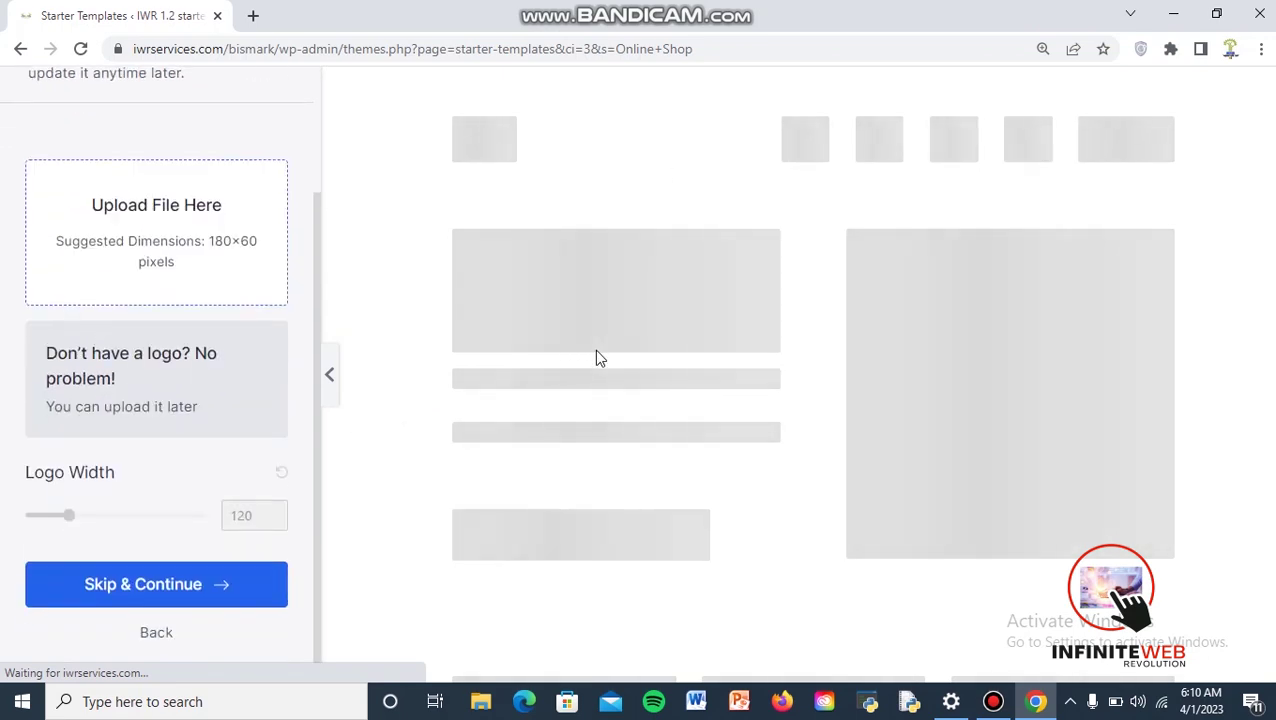
{"action": "left_click", "coordinate": [118, 588]}
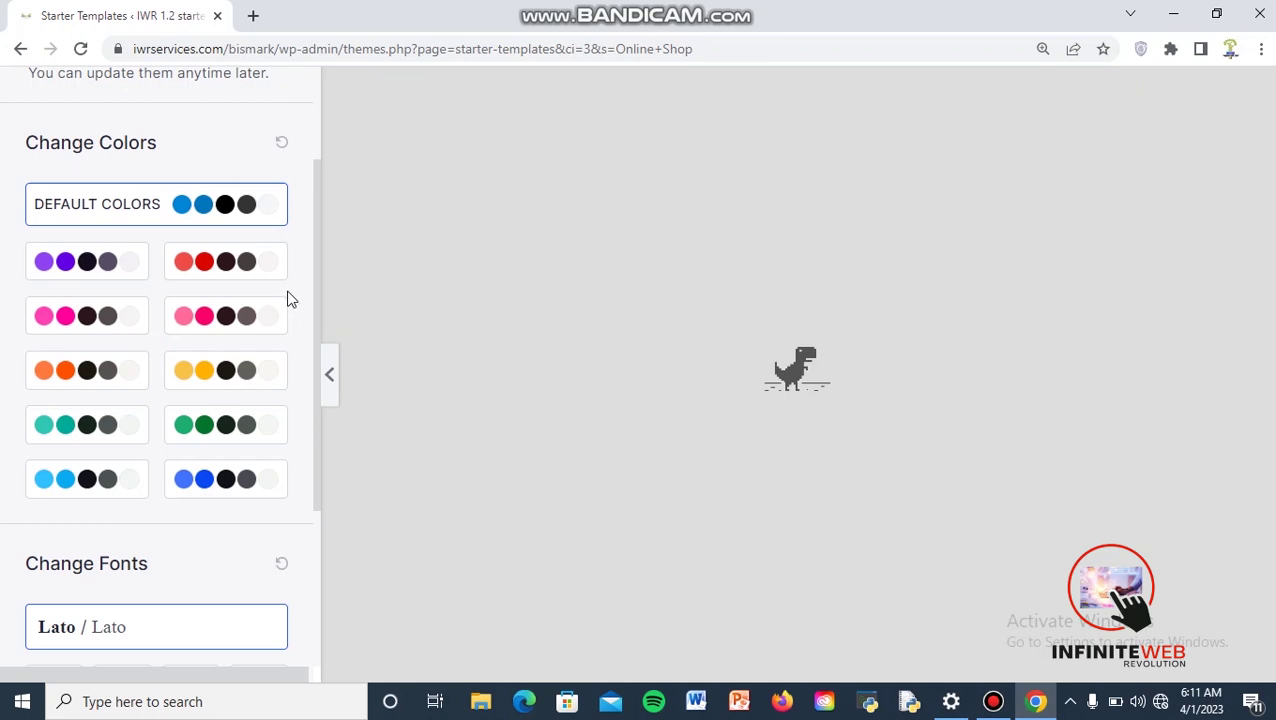
{"action": "left_click", "coordinate": [14, 49]}
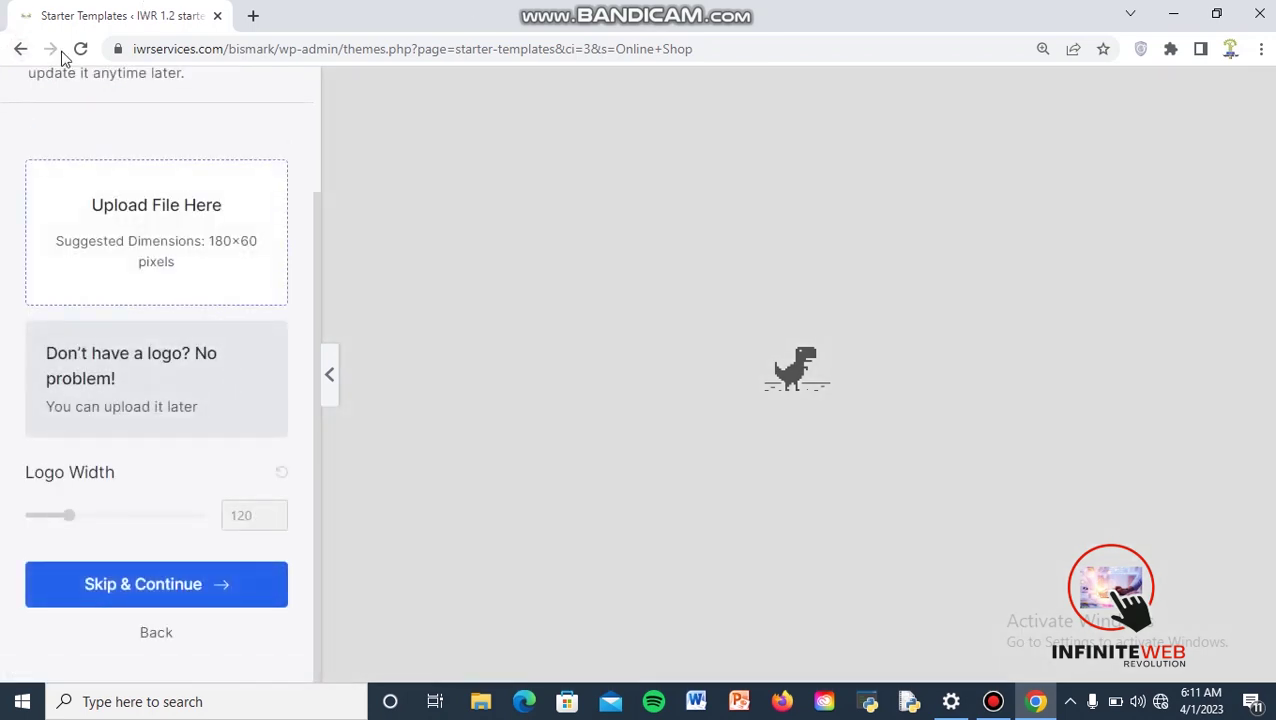
Reload the template setup page and connect the computer to the TECNO SPARK 8C Wi-Fi network
{"action": "left_click", "coordinate": [80, 49]}
{"action": "left_click", "coordinate": [733, 156]}
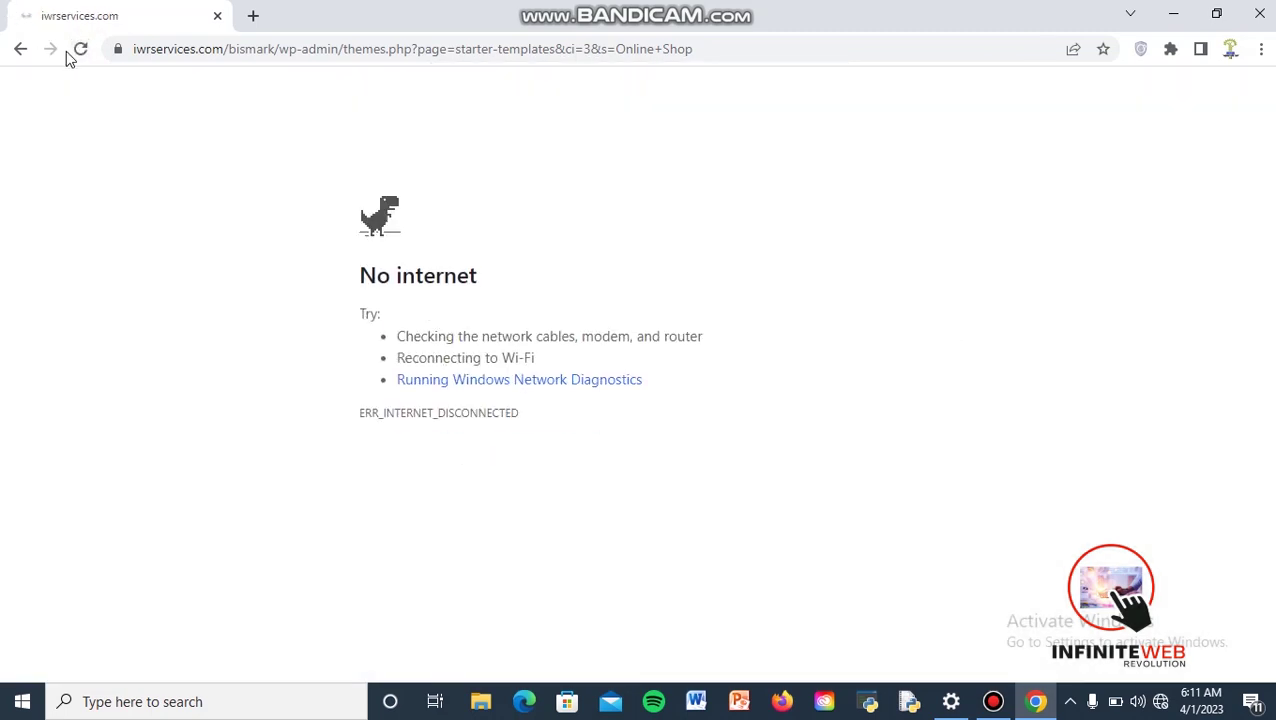
{"action": "left_click", "coordinate": [1162, 702]}
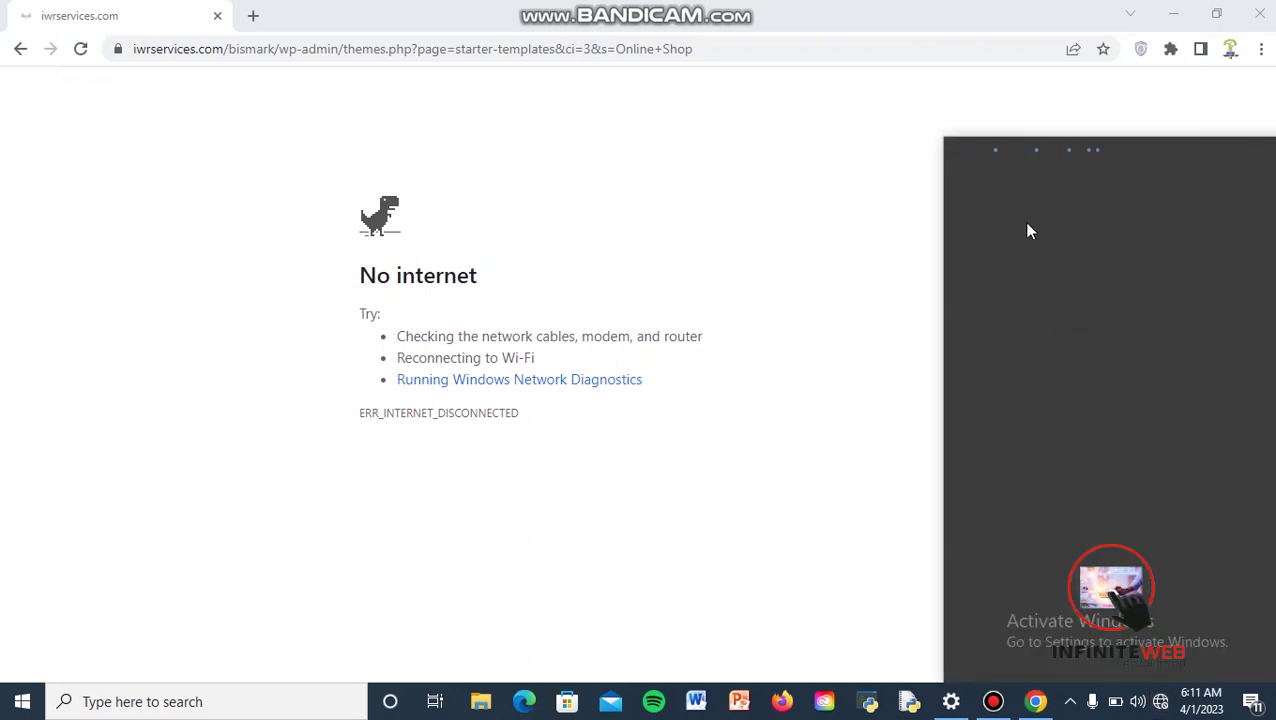
{"action": "left_click", "coordinate": [1021, 190]}
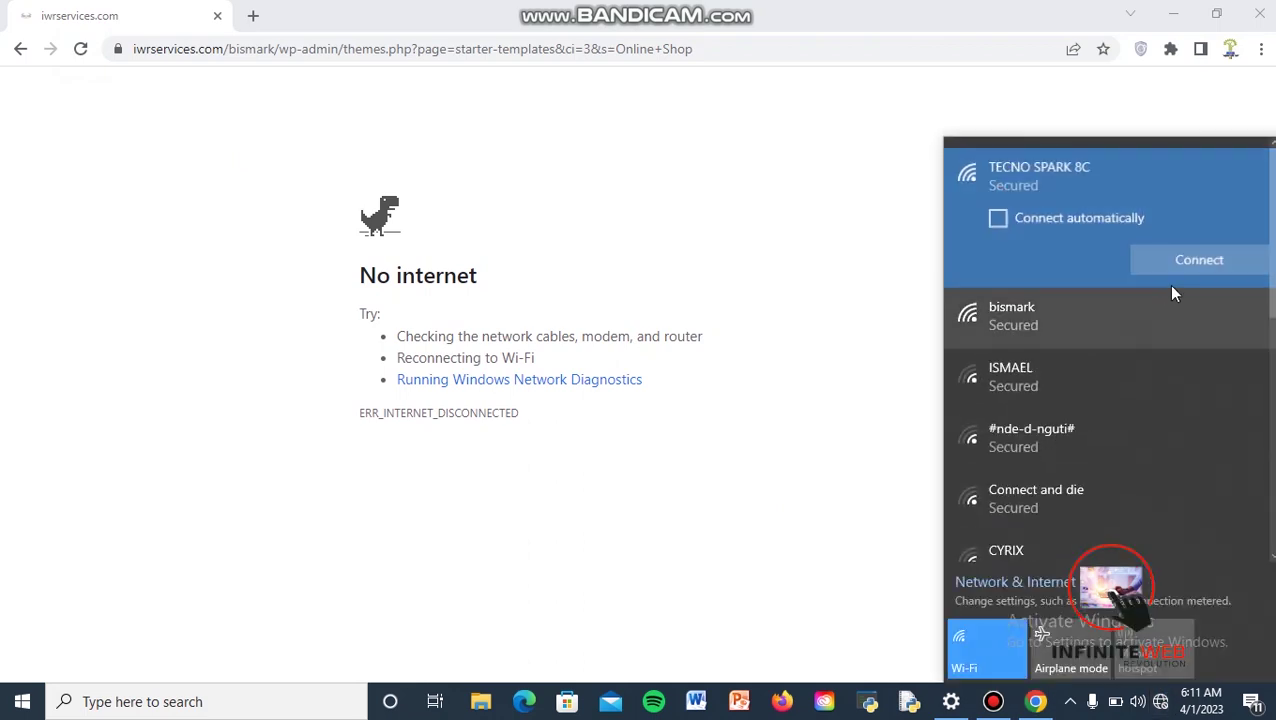
{"action": "left_click", "coordinate": [1180, 258]}
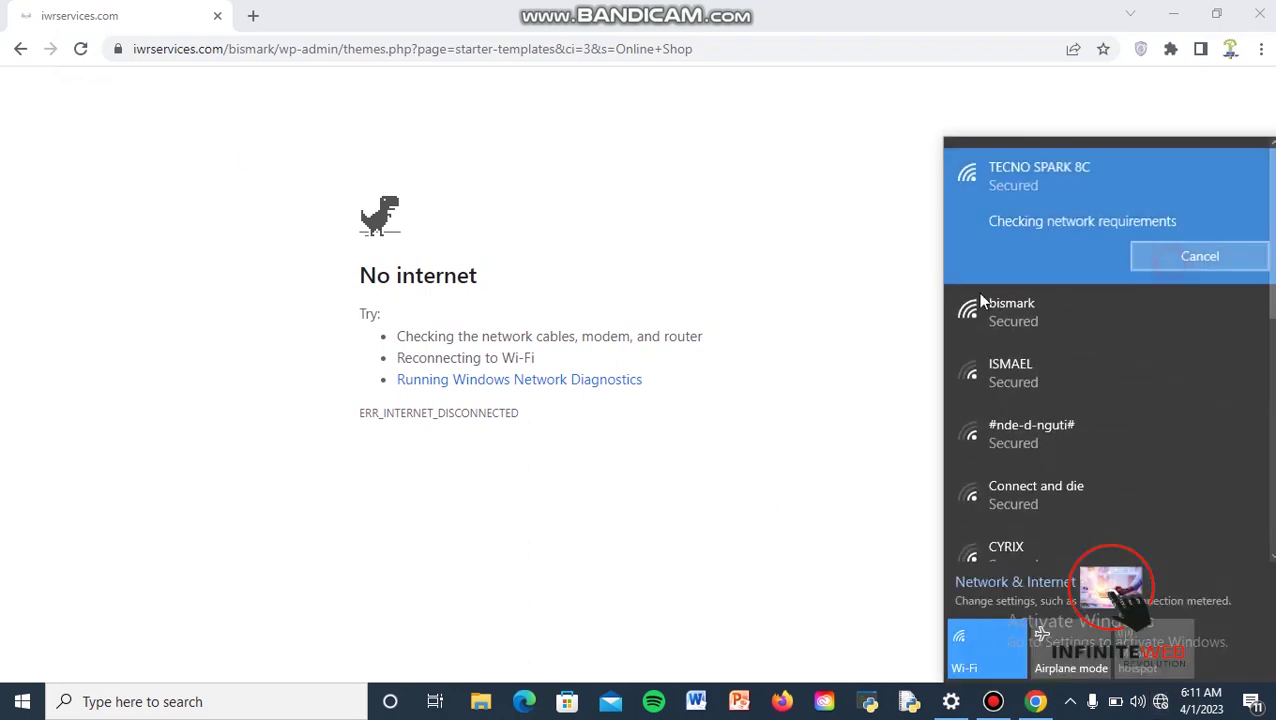
{"action": "left_click", "coordinate": [869, 296]}
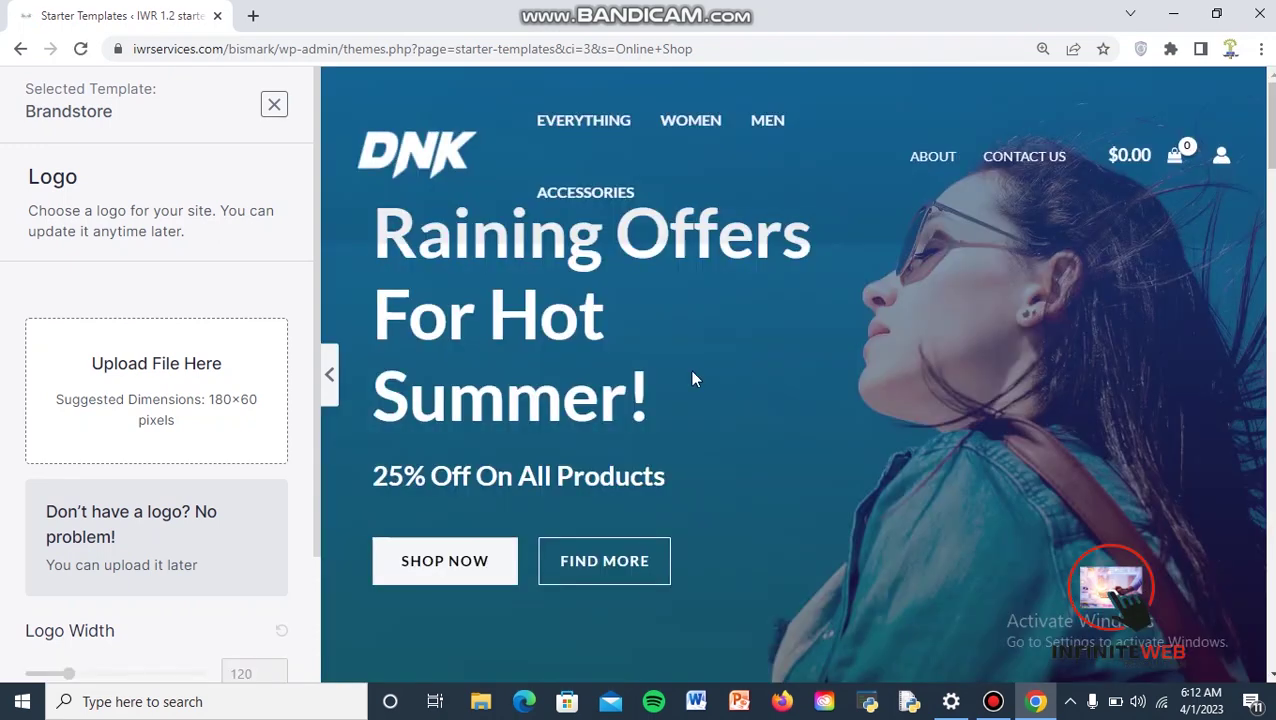
Examine the Brandstore home page preview, including its banner, promotional tiles and featured products
{"action": "scroll", "coordinate": [809, 330], "scroll_direction": "down", "scroll_amount": 10}
{"action": "key", "text": "F12"}
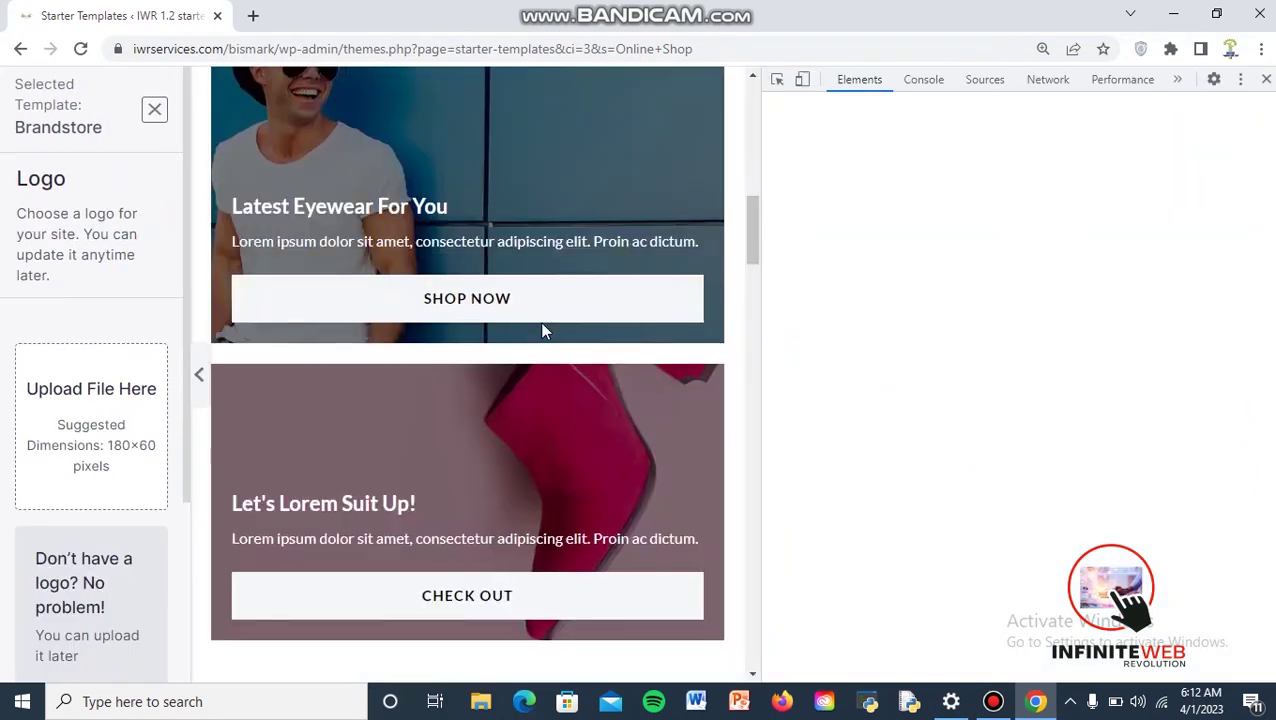
{"action": "left_click", "coordinate": [1266, 79]}
{"action": "scroll", "coordinate": [650, 288], "scroll_direction": "down", "scroll_amount": 3}
{"action": "scroll", "coordinate": [628, 310], "scroll_direction": "down", "scroll_amount": 3}
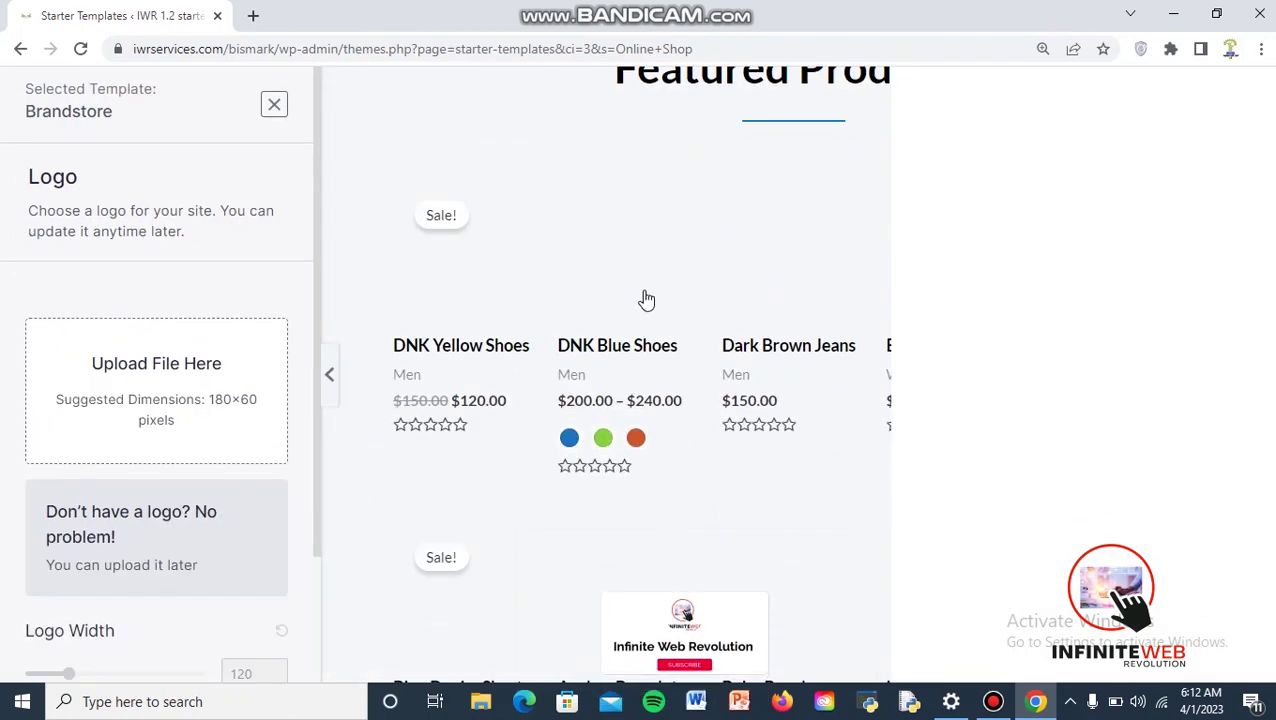
{"action": "scroll", "coordinate": [757, 276], "scroll_direction": "up", "scroll_amount": 5}
{"action": "scroll", "coordinate": [757, 277], "scroll_direction": "down", "scroll_amount": 6}
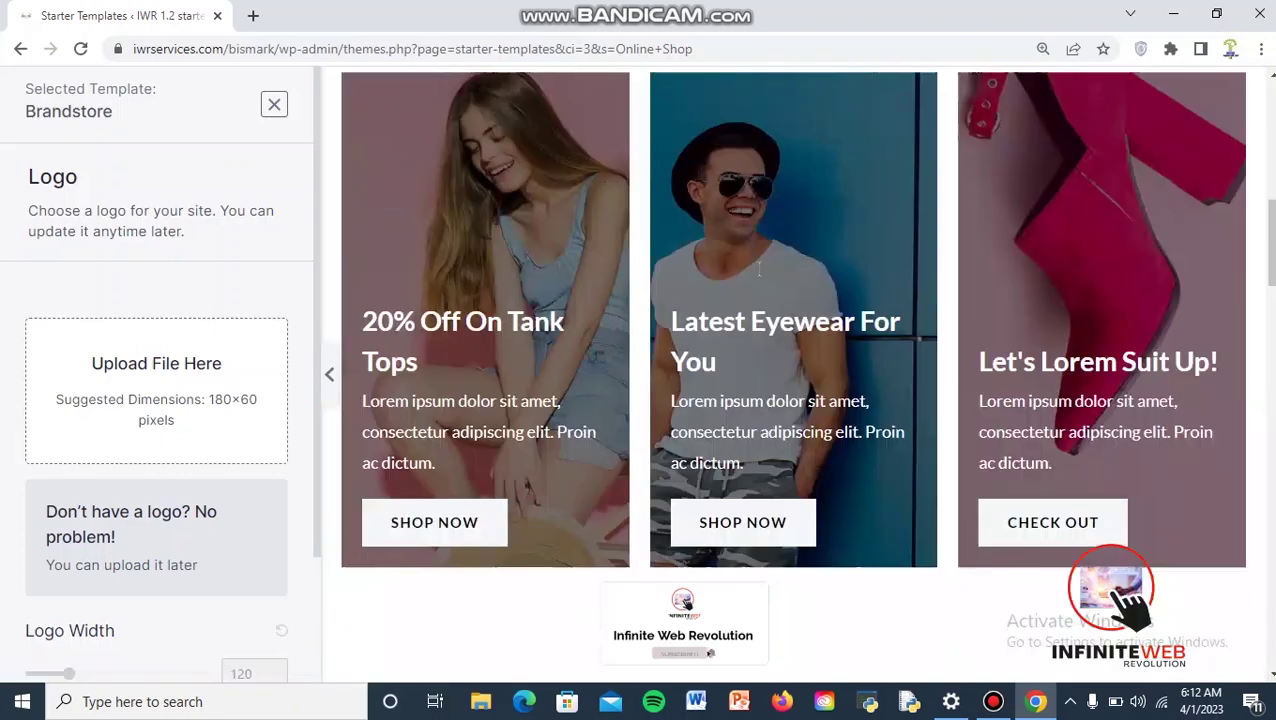
{"action": "scroll", "coordinate": [757, 277], "scroll_direction": "up", "scroll_amount": 7}
{"action": "scroll", "coordinate": [757, 277], "scroll_direction": "down", "scroll_amount": 10}
{"action": "scroll", "coordinate": [760, 277], "scroll_direction": "down", "scroll_amount": 2}
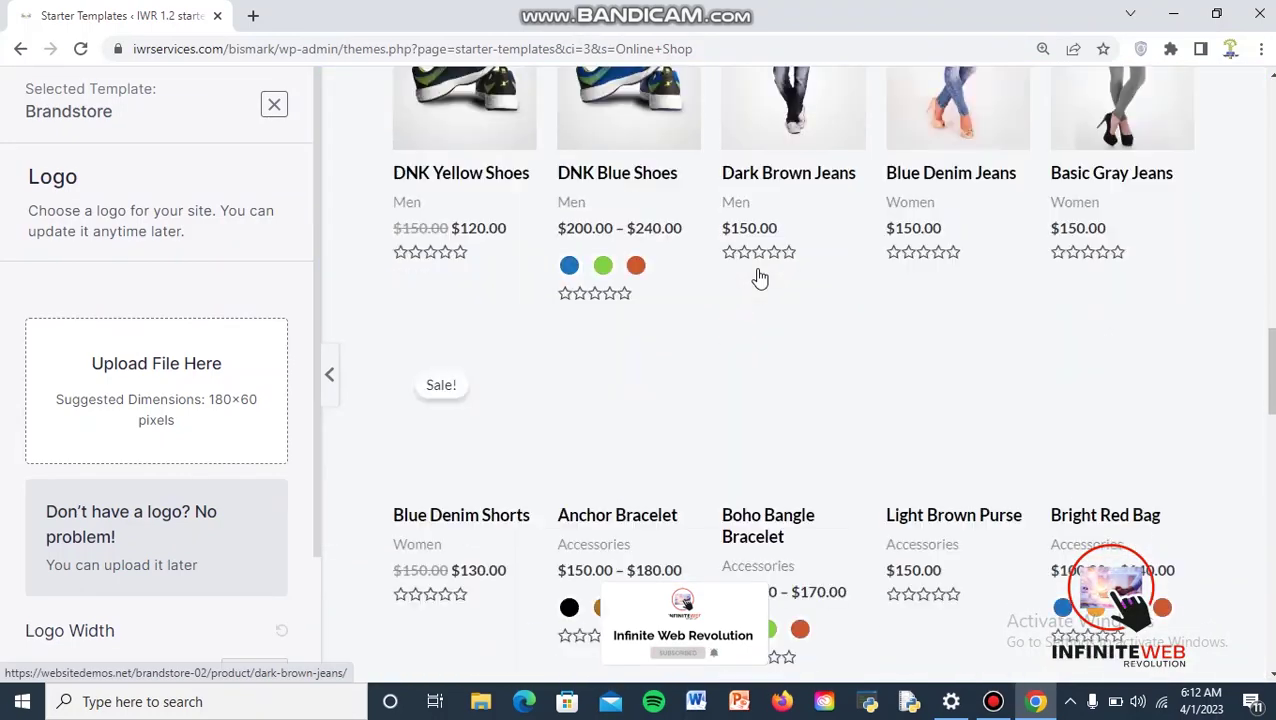
{"action": "scroll", "coordinate": [760, 277], "scroll_direction": "up", "scroll_amount": 2}
{"action": "scroll", "coordinate": [760, 277], "scroll_direction": "down", "scroll_amount": 5}
{"action": "scroll", "coordinate": [760, 277], "scroll_direction": "up", "scroll_amount": 6}
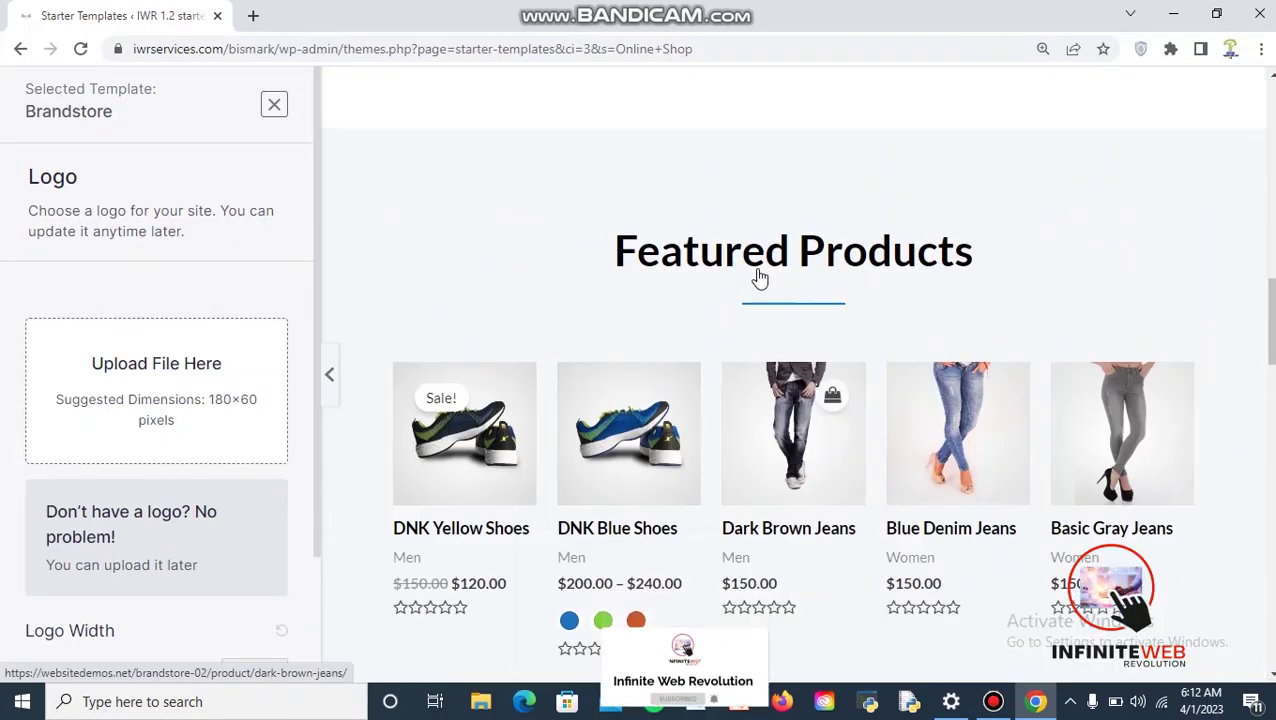
{"action": "scroll", "coordinate": [758, 276], "scroll_direction": "down", "scroll_amount": 5}
{"action": "scroll", "coordinate": [170, 467], "scroll_direction": "down", "scroll_amount": 1}
Skip the logo upload, try several colour palettes and apply the magenta-pink one to the template
{"action": "scroll", "coordinate": [171, 469], "scroll_direction": "down", "scroll_amount": 2}
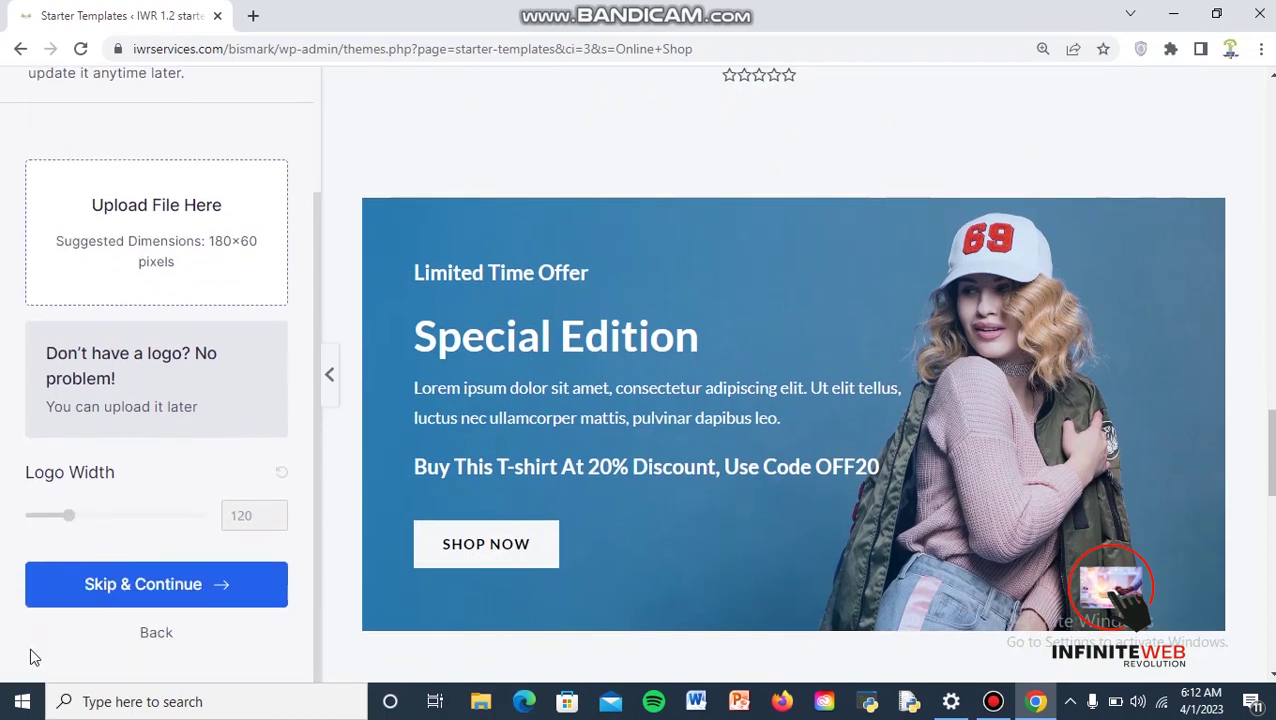
{"action": "left_click", "coordinate": [142, 587]}
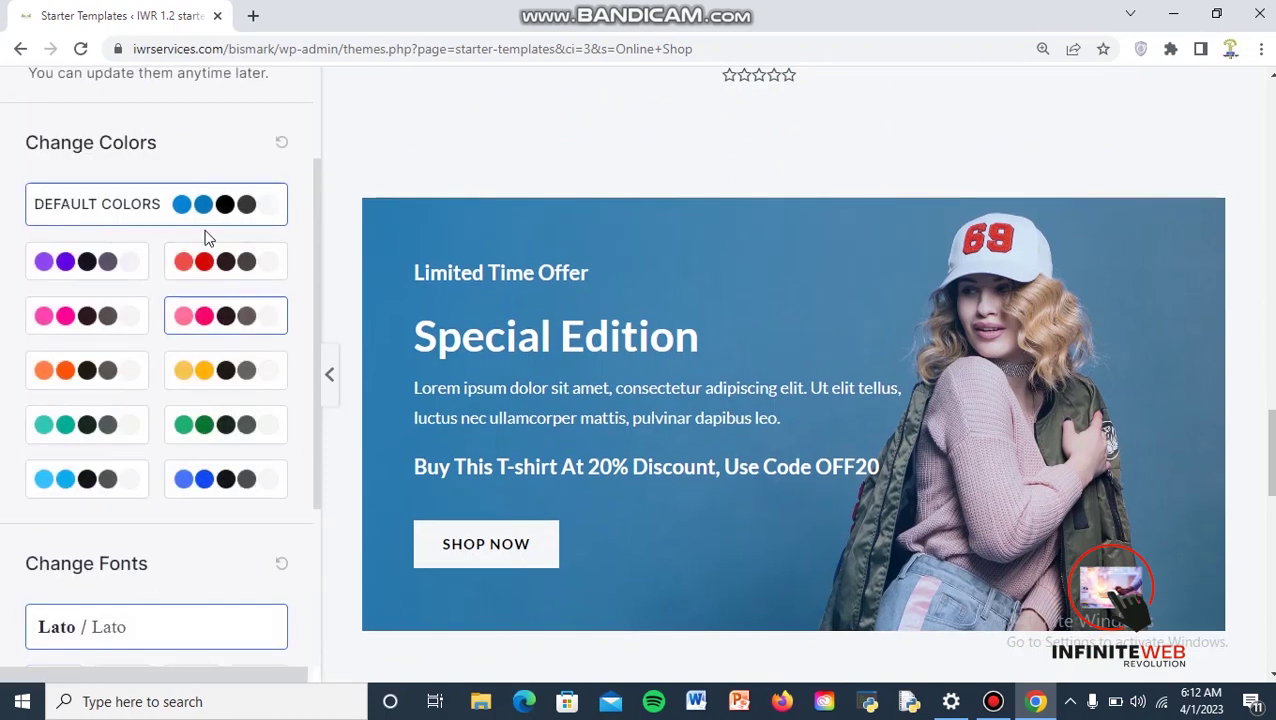
{"action": "left_click", "coordinate": [198, 270]}
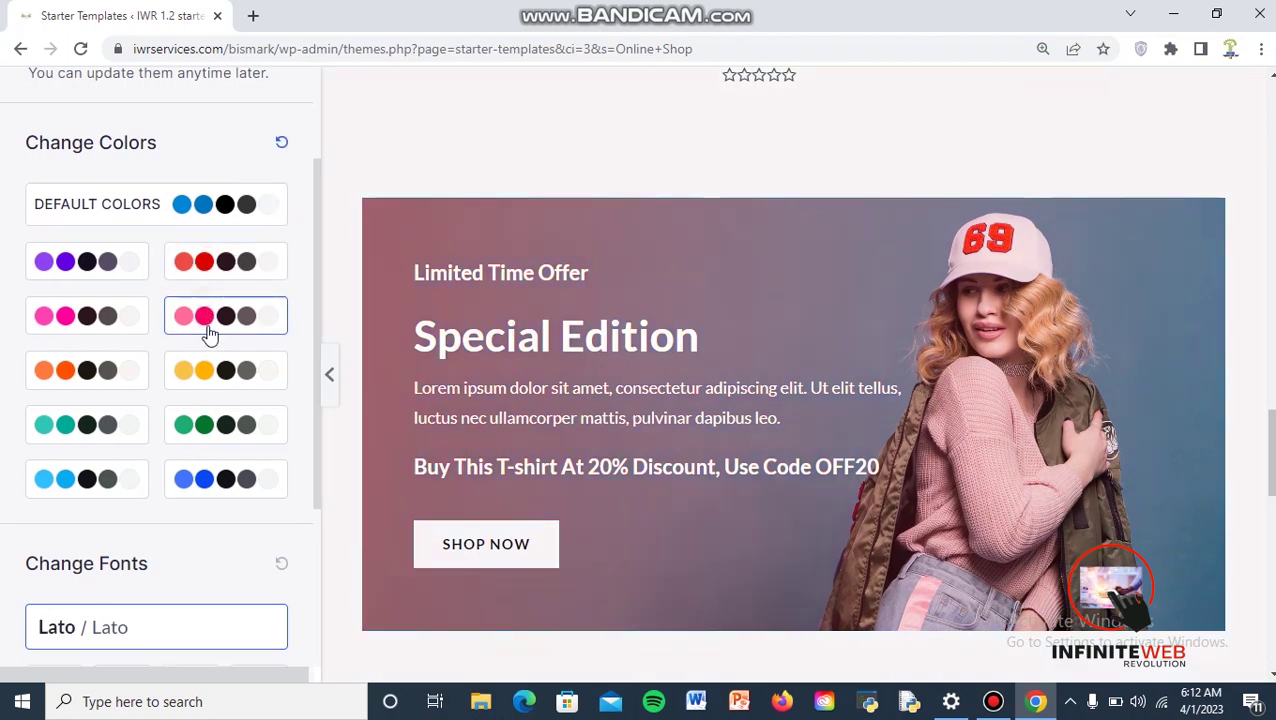
{"action": "left_click", "coordinate": [206, 320]}
{"action": "left_click", "coordinate": [229, 433]}
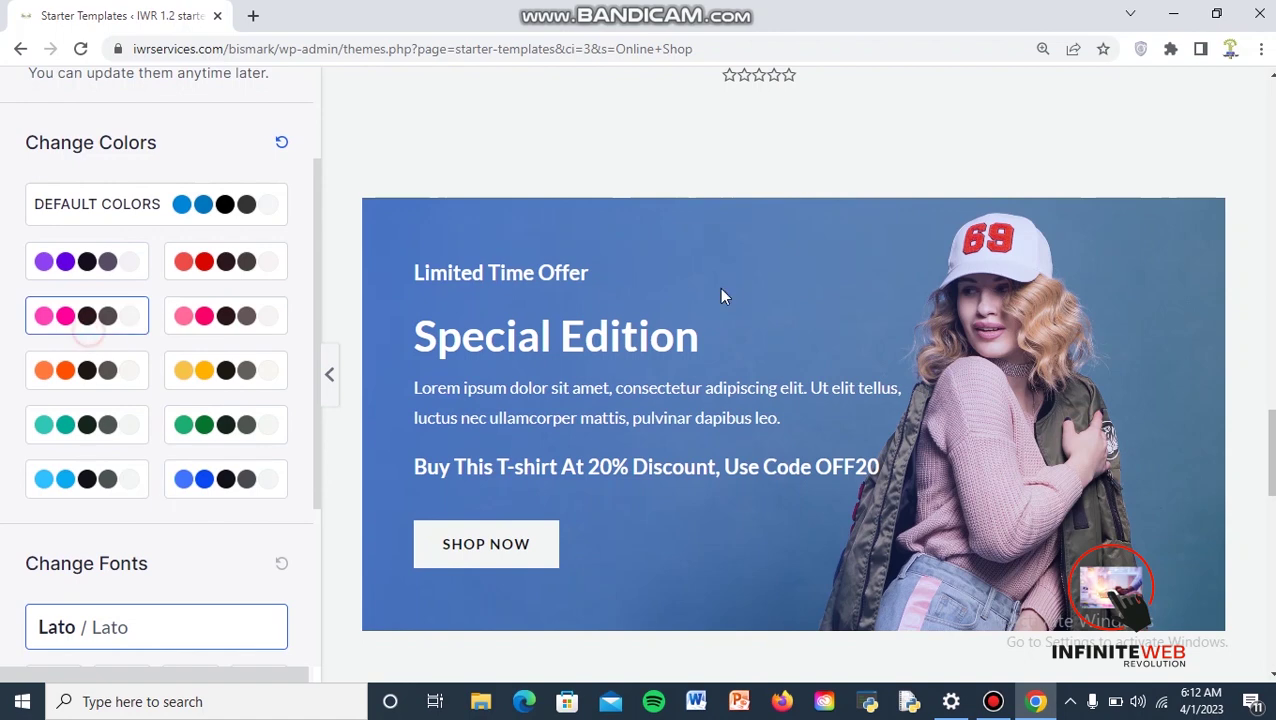
Review the store page preview from the top banner to the featured products in the chosen palette
{"action": "scroll", "coordinate": [766, 284], "scroll_direction": "down", "scroll_amount": 8}
{"action": "scroll", "coordinate": [766, 284], "scroll_direction": "up", "scroll_amount": 10}
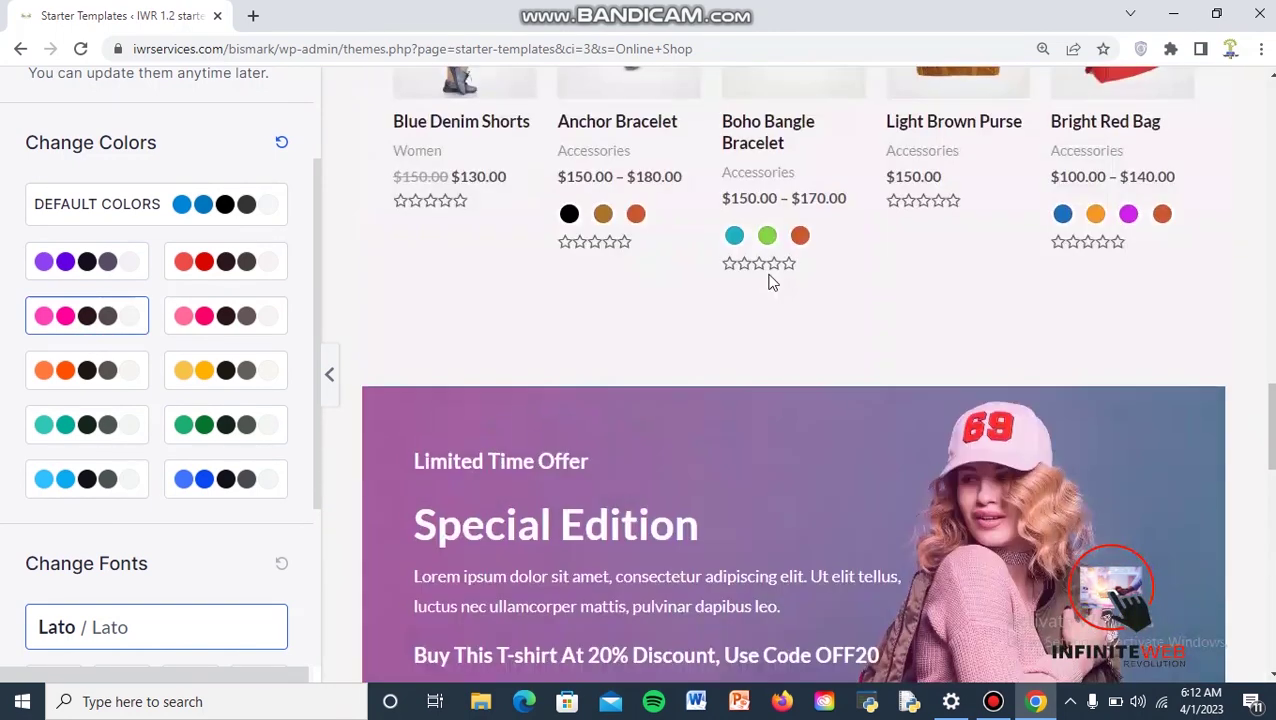
{"action": "scroll", "coordinate": [768, 283], "scroll_direction": "up", "scroll_amount": 10}
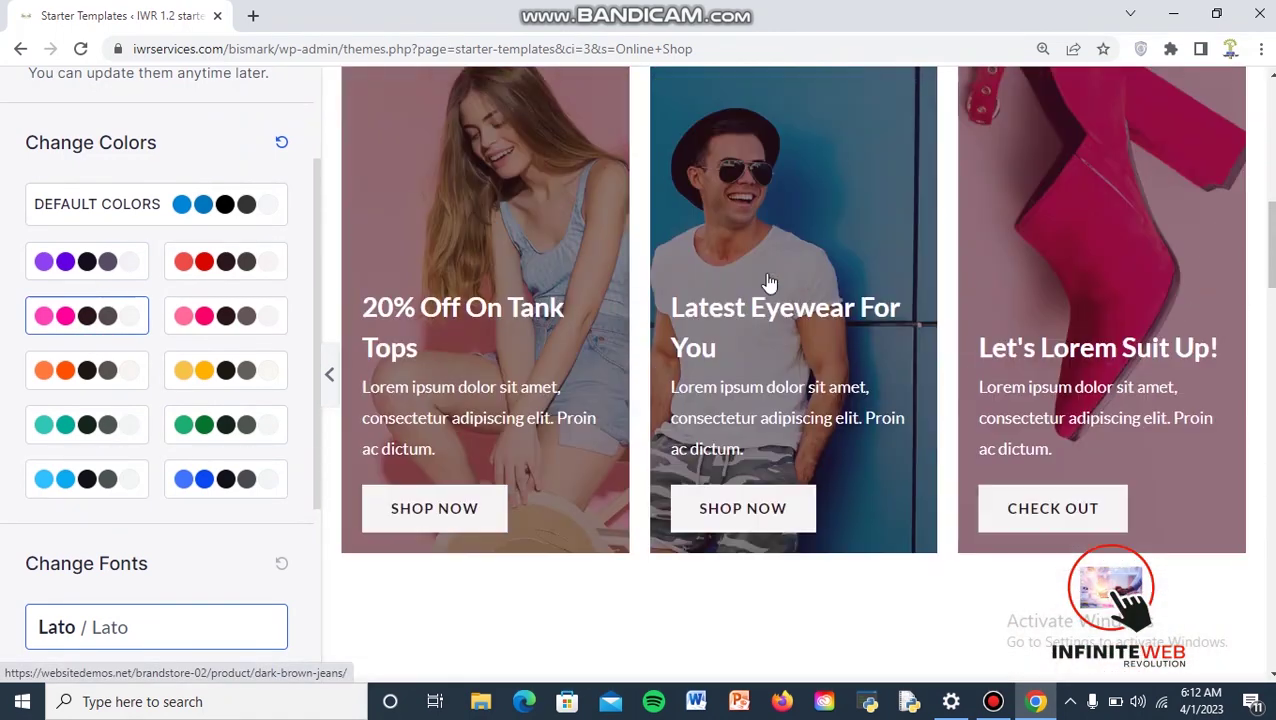
{"action": "scroll", "coordinate": [768, 283], "scroll_direction": "up", "scroll_amount": 1}
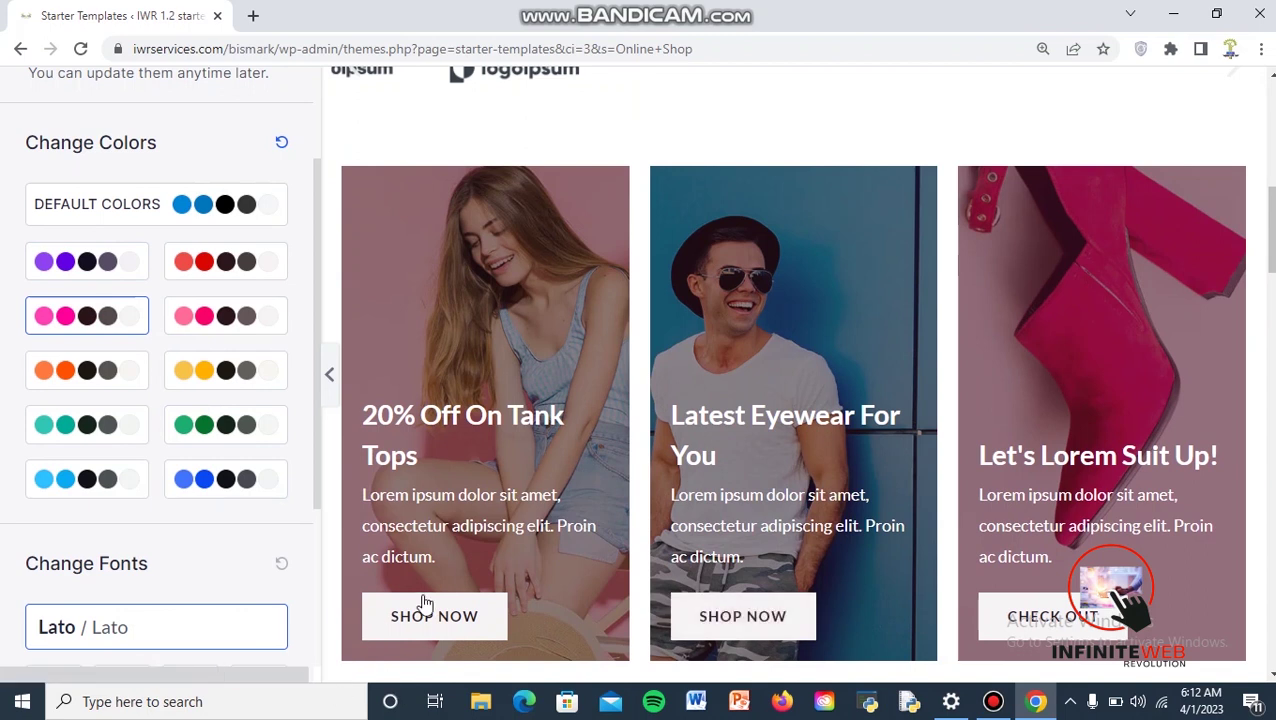
{"action": "scroll", "coordinate": [766, 188], "scroll_direction": "up", "scroll_amount": 7}
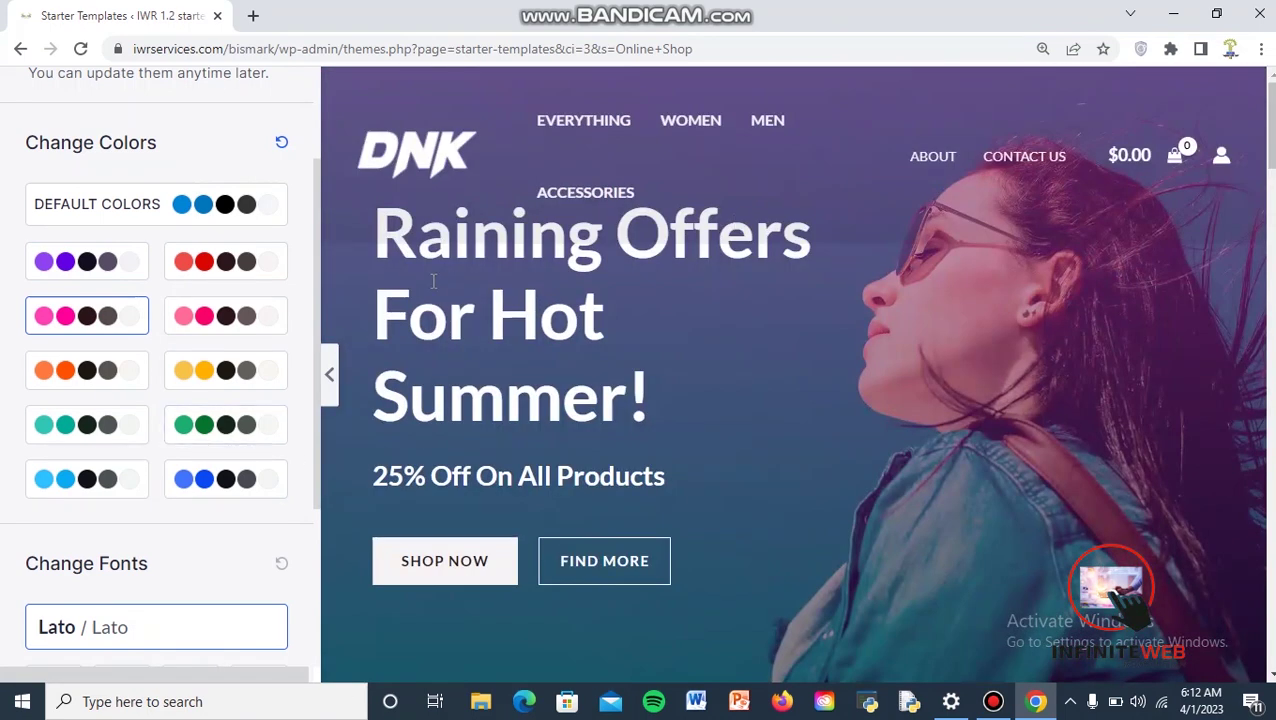
{"action": "scroll", "coordinate": [686, 416], "scroll_direction": "down", "scroll_amount": 15}
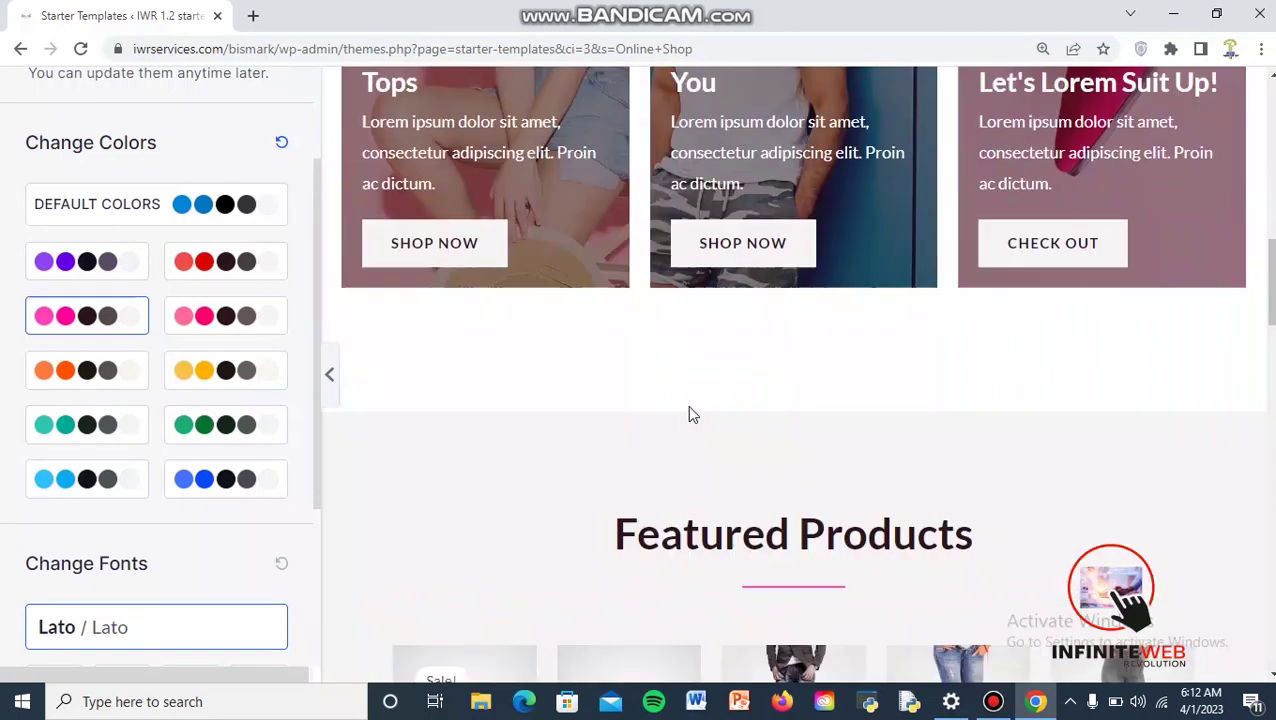
{"action": "scroll", "coordinate": [284, 548], "scroll_direction": "down", "scroll_amount": 1}
Compare font pairings for the template and apply Rubik / Karla
{"action": "scroll", "coordinate": [284, 548], "scroll_direction": "down", "scroll_amount": 3}
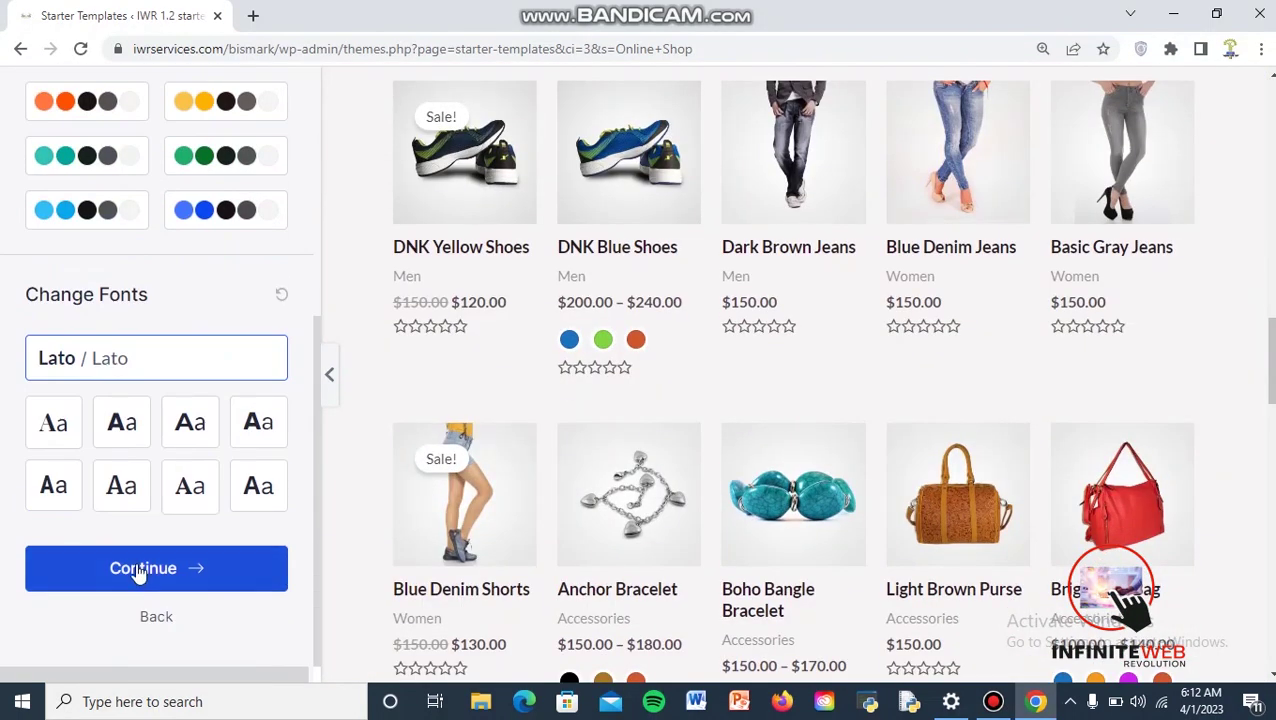
{"action": "left_click", "coordinate": [121, 427]}
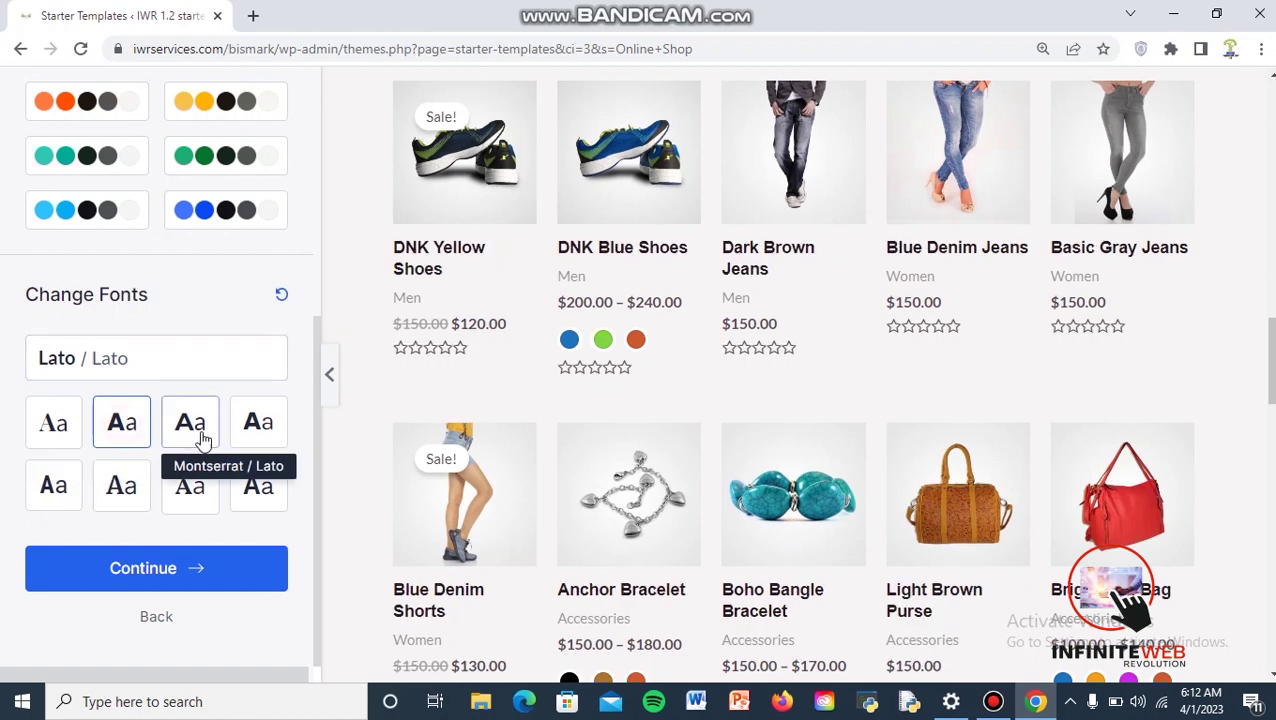
{"action": "left_click", "coordinate": [264, 428]}
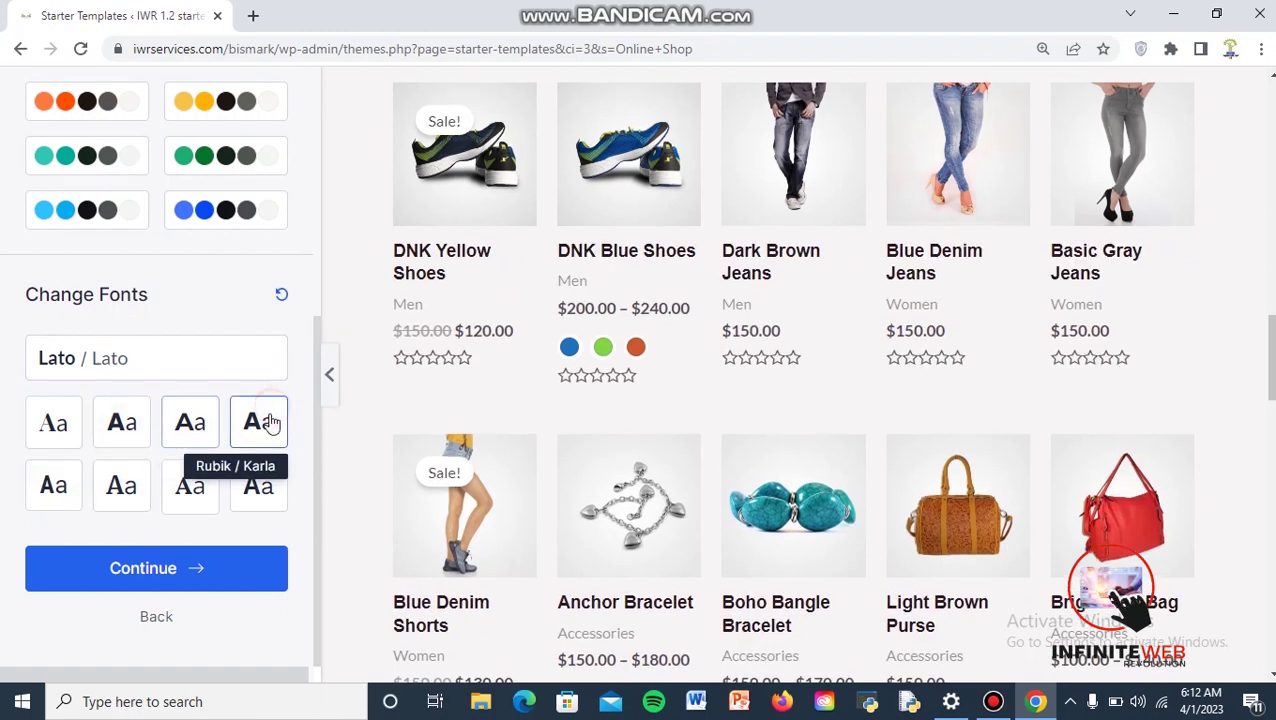
Accept the colour and font choices, check which plugins the import wants updated, and skip the Update Plugin condition
{"action": "left_click", "coordinate": [197, 566]}
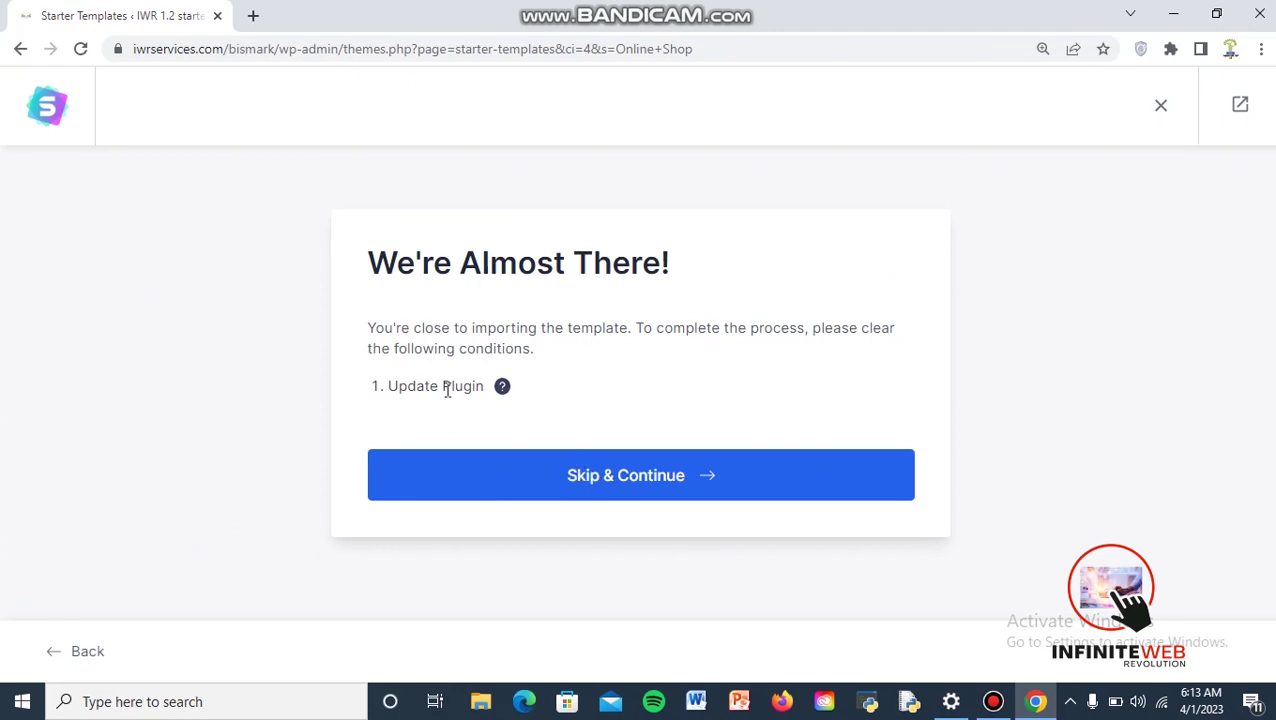
{"action": "mouse_move", "coordinate": [504, 388]}
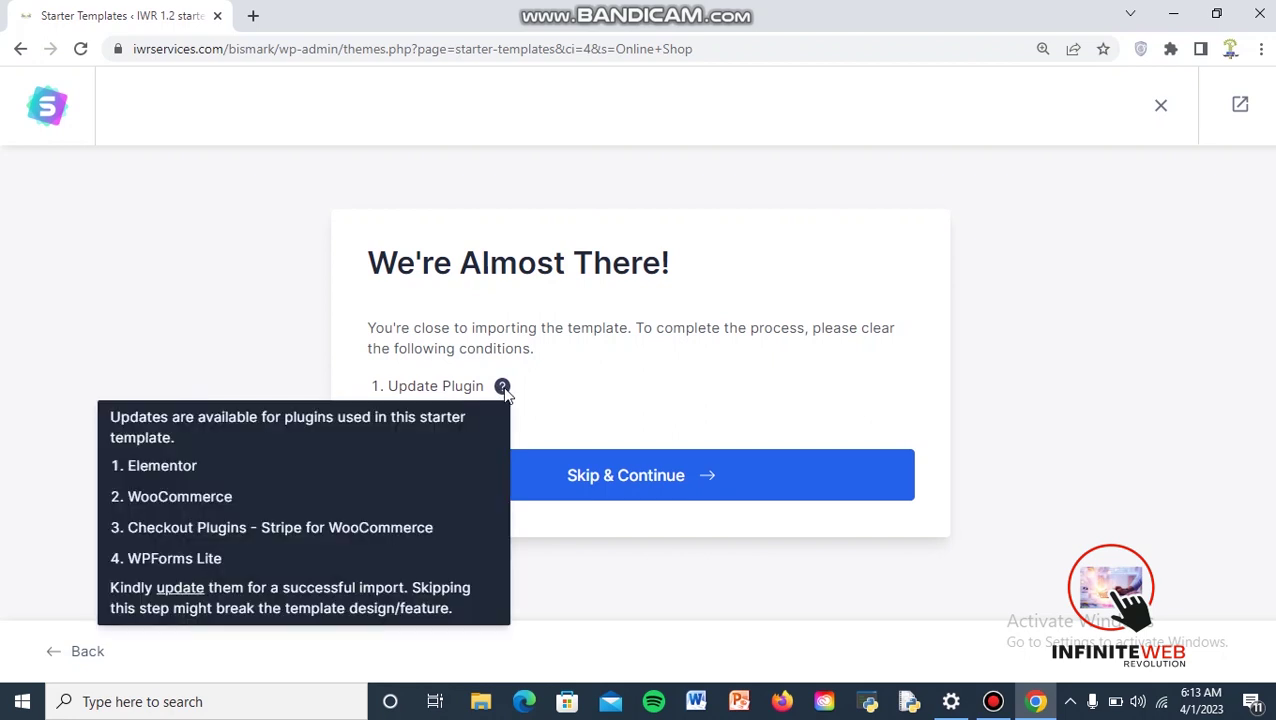
{"action": "left_click", "coordinate": [597, 480]}
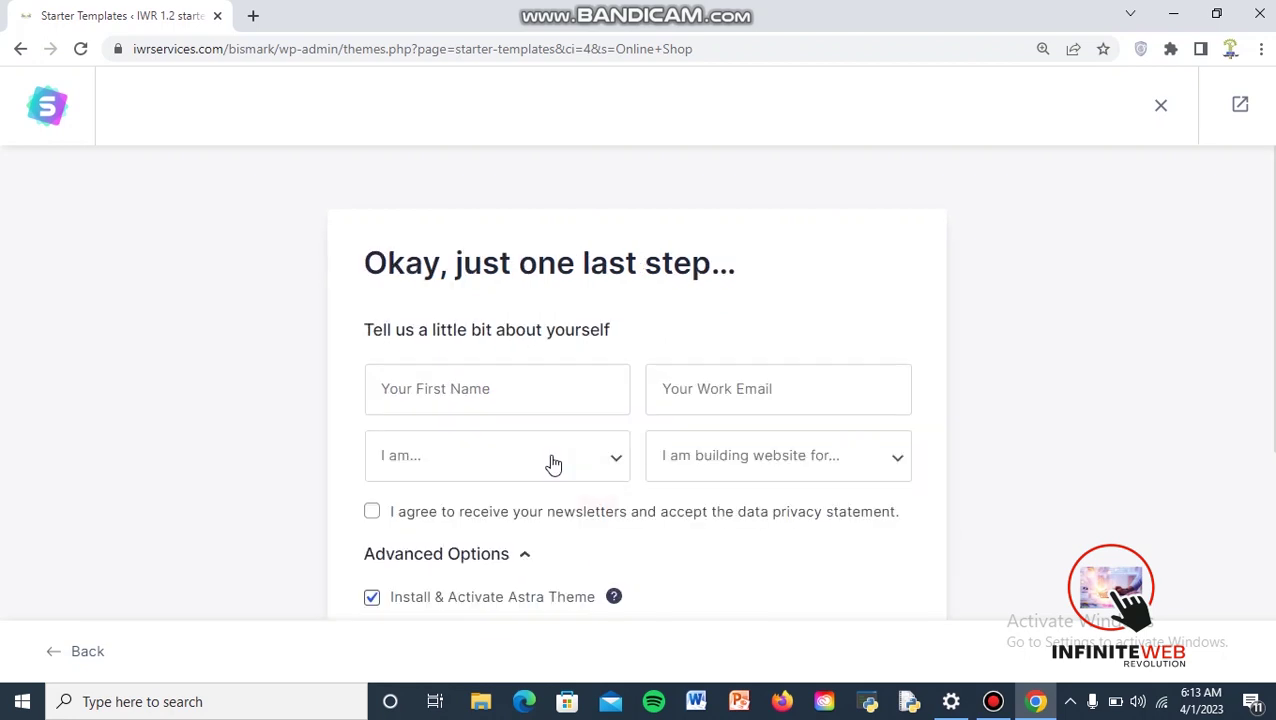
Enter the first name and work email in the import form and set the experience level to Expert
{"action": "left_click", "coordinate": [476, 398]}
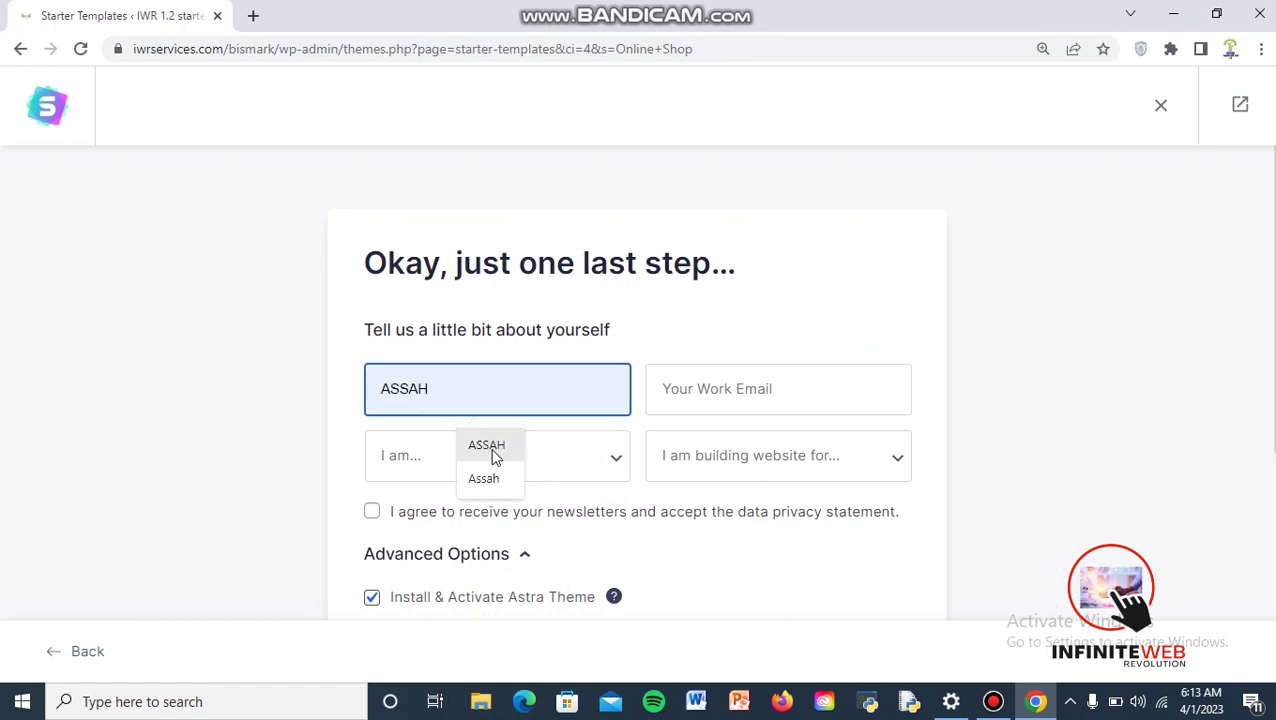
{"action": "left_click", "coordinate": [490, 447]}
{"action": "left_click", "coordinate": [680, 390]}
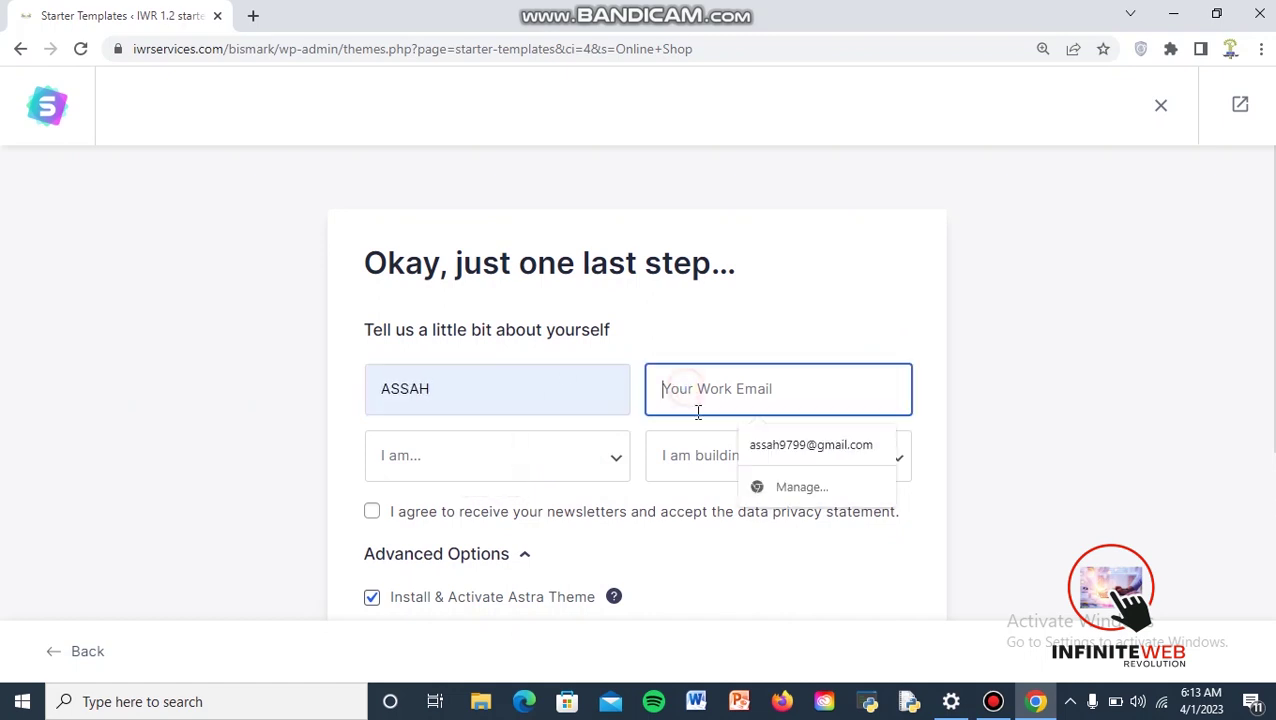
{"action": "left_click", "coordinate": [763, 445]}
{"action": "left_click", "coordinate": [497, 453]}
{"action": "left_click", "coordinate": [503, 550]}
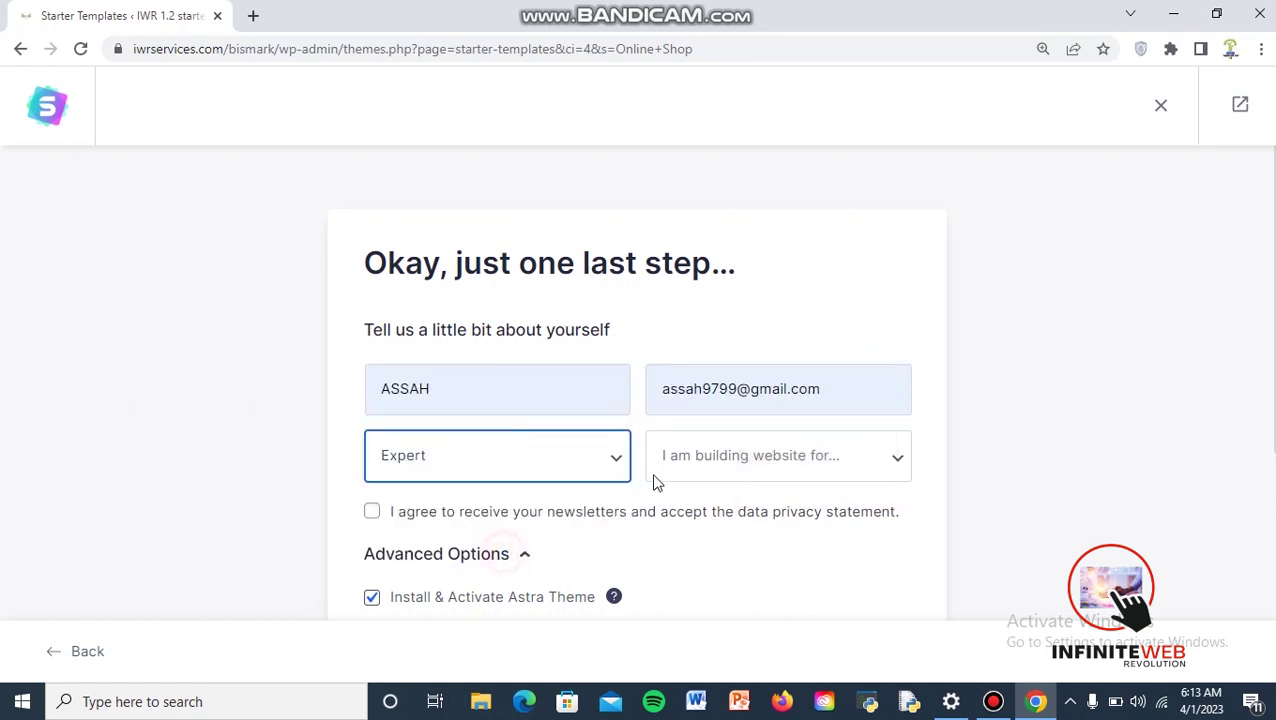
Choose whom the website is for, agree to the newsletter and privacy statement, and submit the form to start building the site
{"action": "left_click", "coordinate": [652, 477]}
{"action": "left_click", "coordinate": [681, 511]}
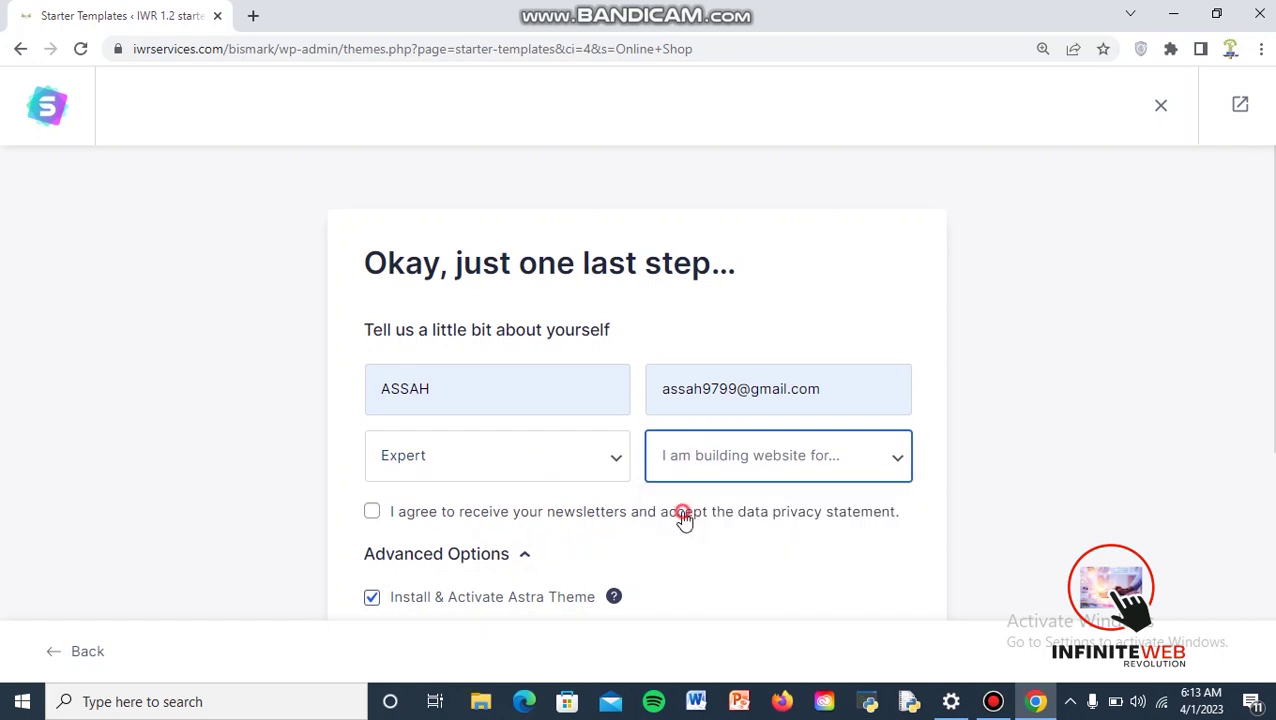
{"action": "left_click", "coordinate": [373, 515]}
{"action": "scroll", "coordinate": [501, 558], "scroll_direction": "down", "scroll_amount": 4}
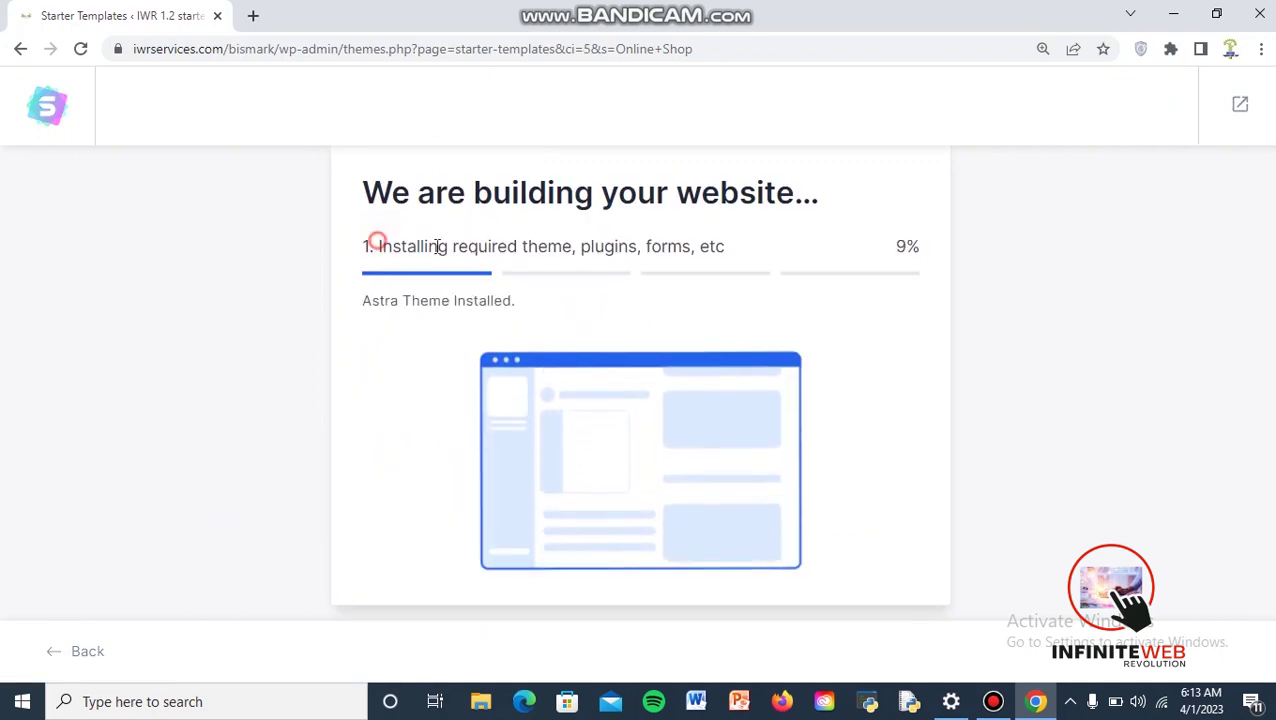
{"action": "left_click_drag", "start_coordinate": [372, 242], "coordinate": [340, 332]}
{"action": "left_click", "coordinate": [387, 370]}
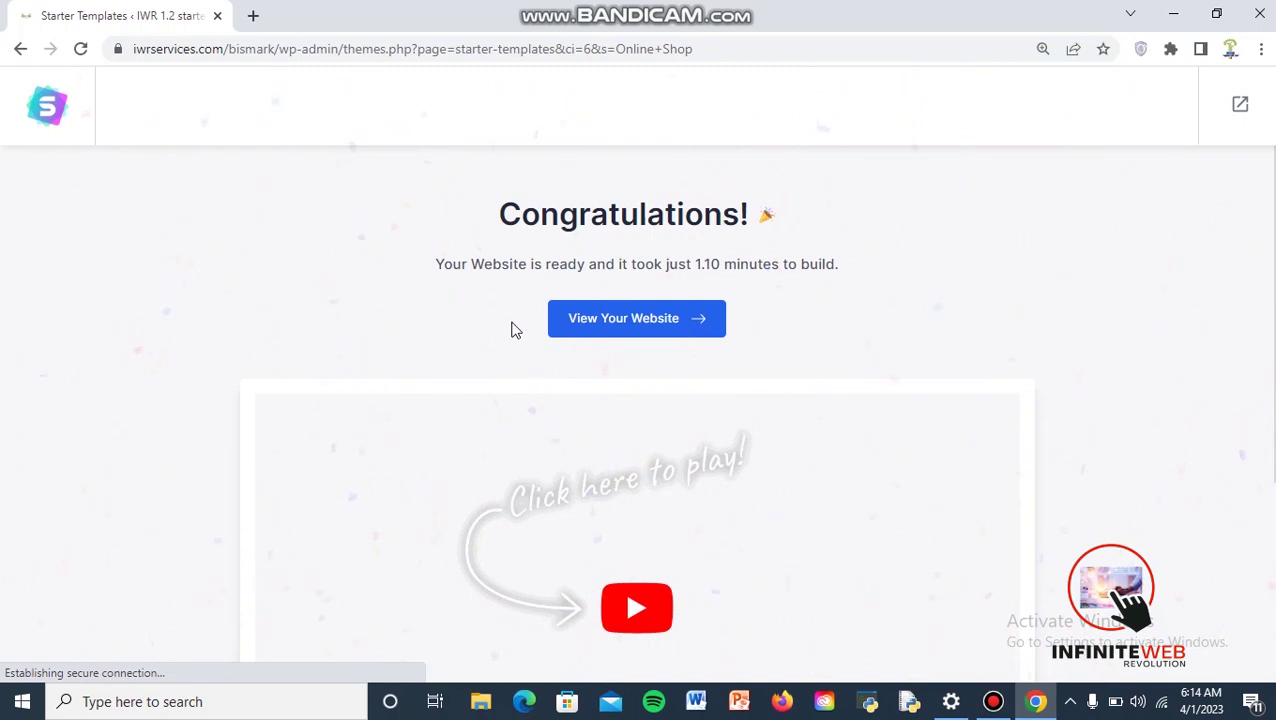
Look over the import completion page and open the newly built website
{"action": "scroll", "coordinate": [513, 330], "scroll_direction": "down", "scroll_amount": 4}
{"action": "scroll", "coordinate": [513, 369], "scroll_direction": "up", "scroll_amount": 4}
{"action": "scroll", "coordinate": [605, 579], "scroll_direction": "down", "scroll_amount": 4}
{"action": "scroll", "coordinate": [638, 367], "scroll_direction": "up", "scroll_amount": 4}
{"action": "left_click", "coordinate": [637, 318]}
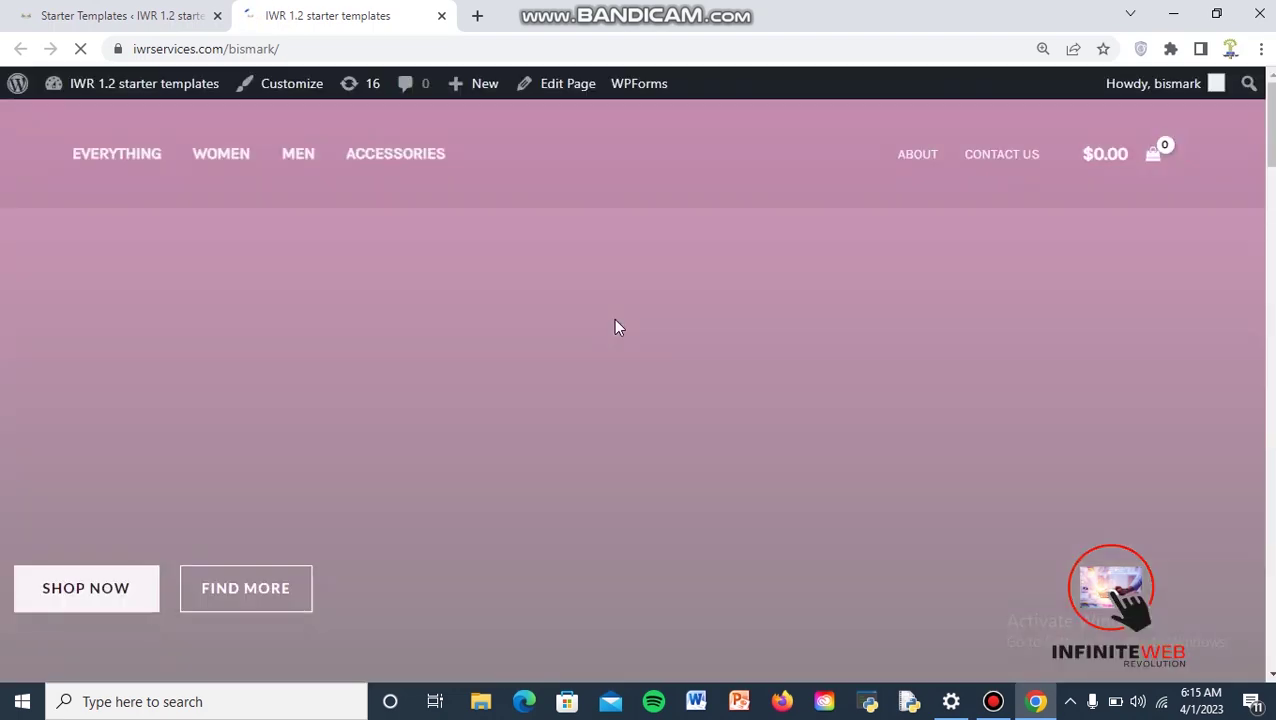
Review the imported shop's home page from the hero banner and navigation menu down to the featured products
{"action": "scroll", "coordinate": [604, 328], "scroll_direction": "down", "scroll_amount": 5}
{"action": "scroll", "coordinate": [561, 339], "scroll_direction": "up", "scroll_amount": 5}
{"action": "scroll", "coordinate": [559, 360], "scroll_direction": "down", "scroll_amount": 5}
{"action": "scroll", "coordinate": [558, 379], "scroll_direction": "down", "scroll_amount": 9}
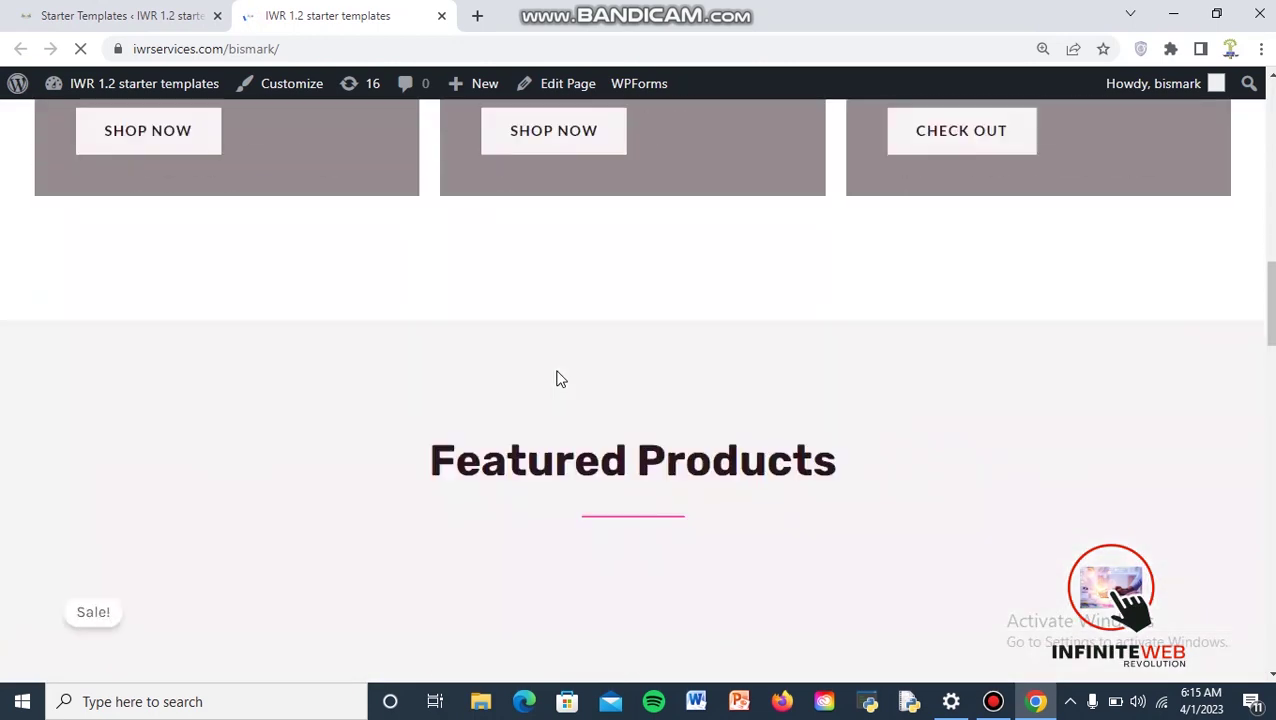
{"action": "scroll", "coordinate": [558, 379], "scroll_direction": "up", "scroll_amount": 11}
{"action": "scroll", "coordinate": [558, 379], "scroll_direction": "up", "scroll_amount": 3}
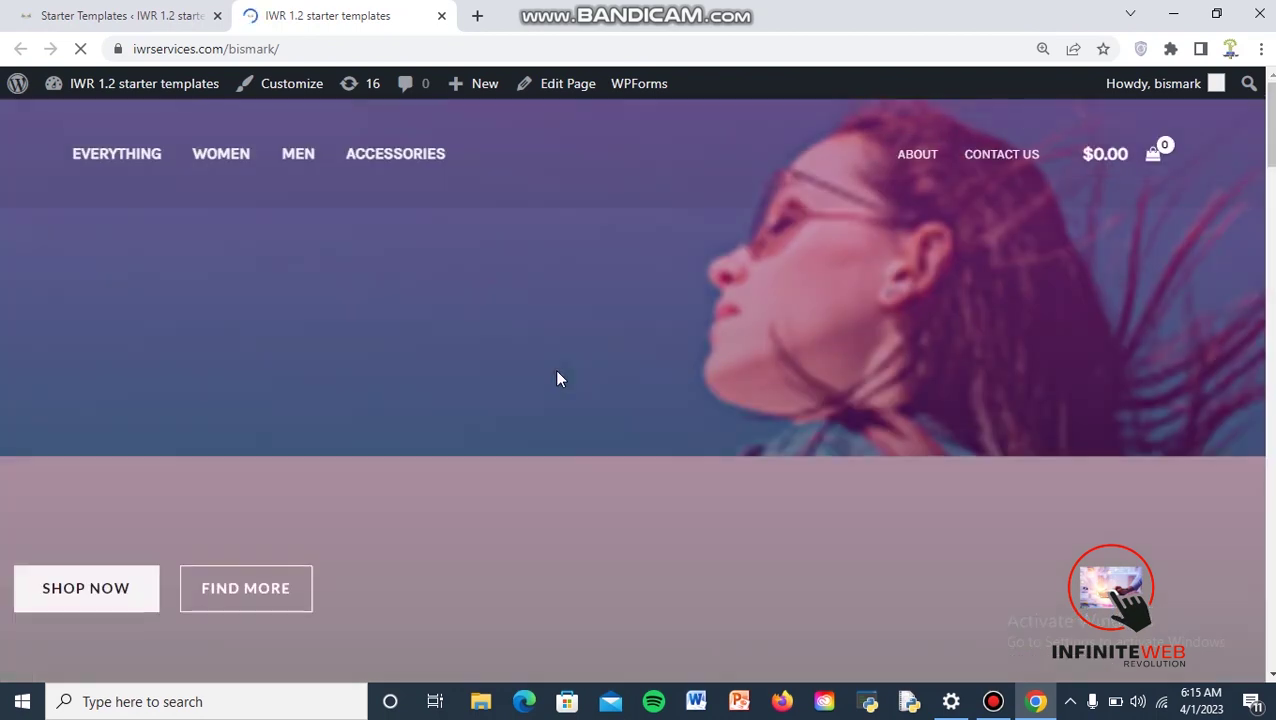
{"action": "scroll", "coordinate": [558, 378], "scroll_direction": "down", "scroll_amount": 8}
{"action": "scroll", "coordinate": [559, 379], "scroll_direction": "up", "scroll_amount": 10}
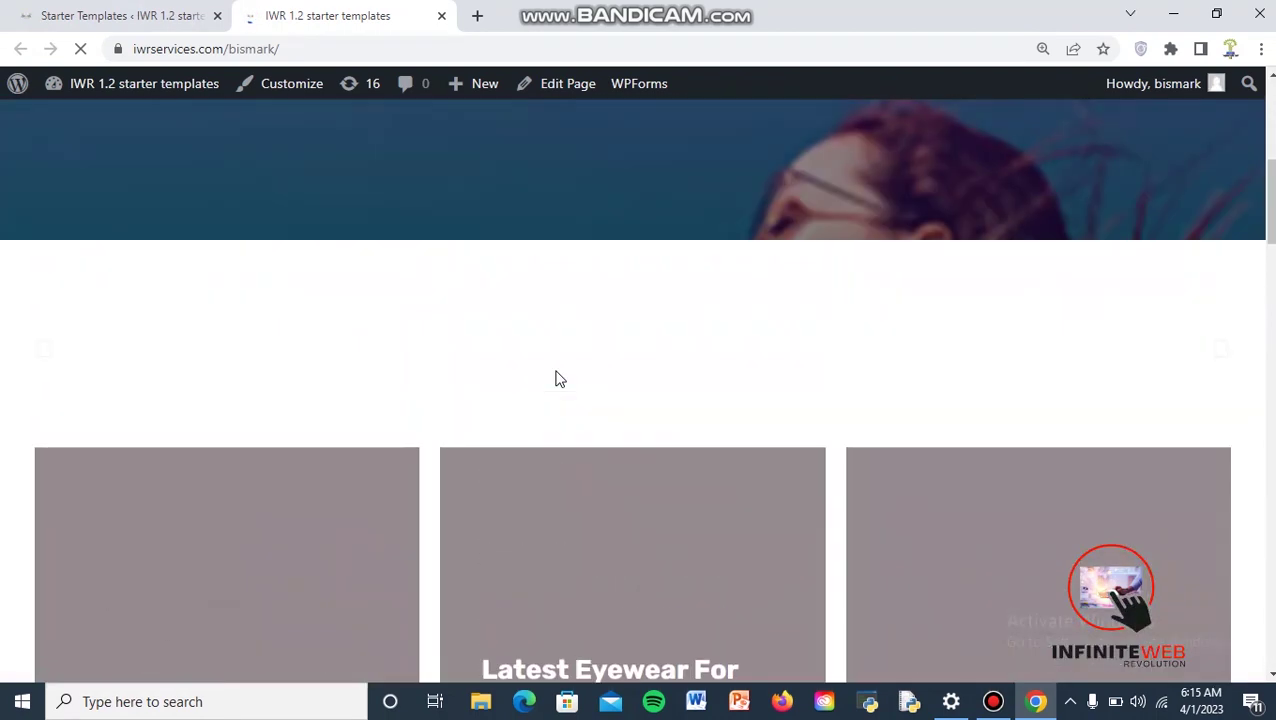
{"action": "scroll", "coordinate": [559, 379], "scroll_direction": "down", "scroll_amount": 10}
{"action": "scroll", "coordinate": [559, 379], "scroll_direction": "down", "scroll_amount": 5}
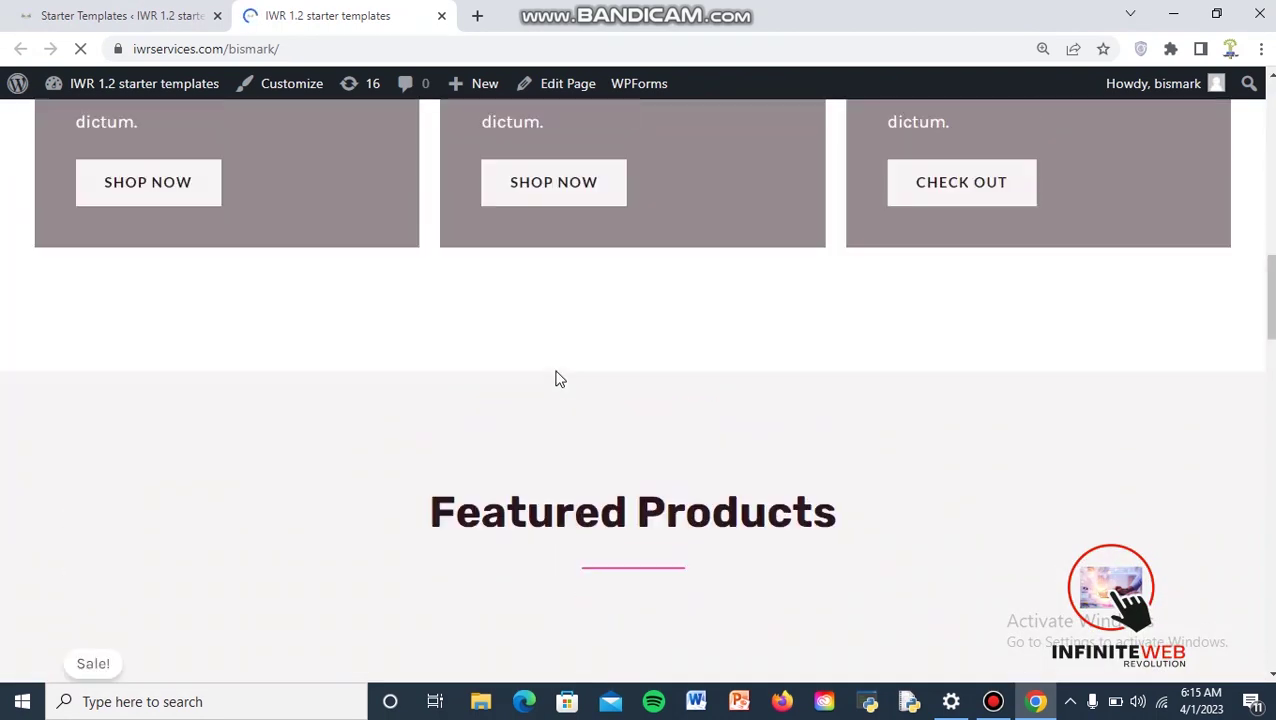
{"action": "scroll", "coordinate": [558, 380], "scroll_direction": "up", "scroll_amount": 12}
{"action": "scroll", "coordinate": [558, 380], "scroll_direction": "down", "scroll_amount": 5}
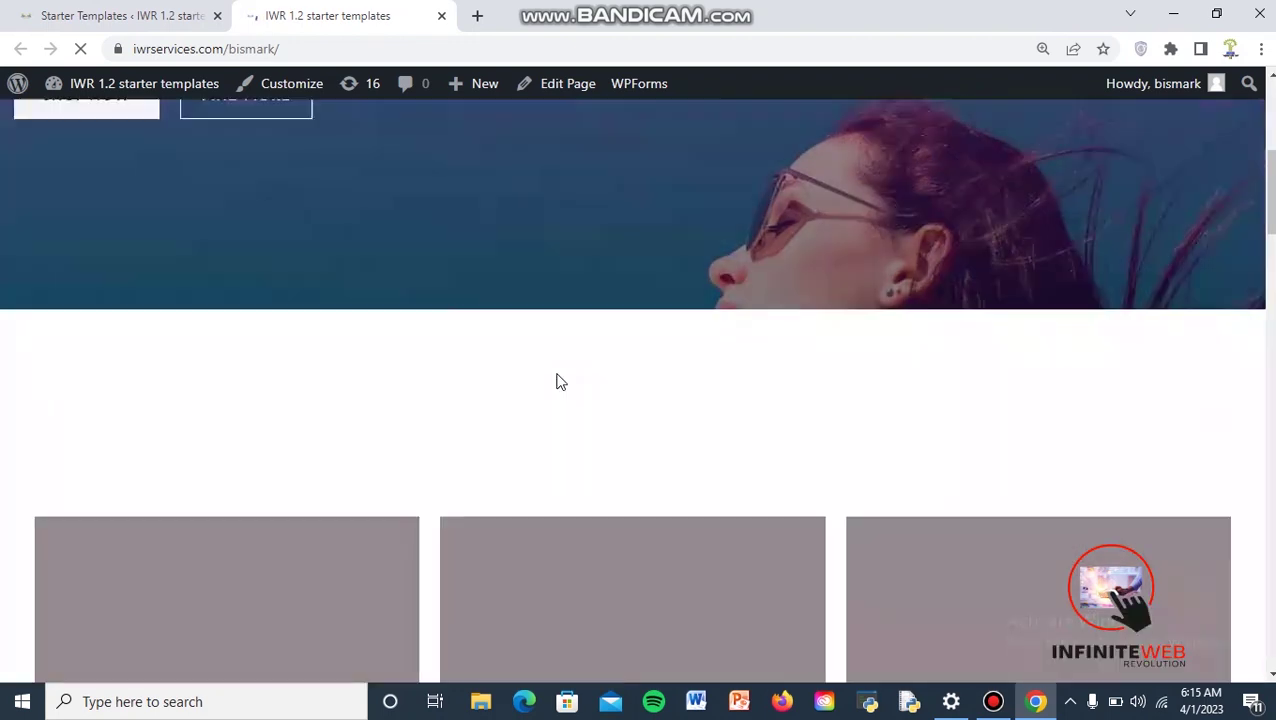
{"action": "scroll", "coordinate": [558, 380], "scroll_direction": "up", "scroll_amount": 4}
{"action": "scroll", "coordinate": [558, 380], "scroll_direction": "down", "scroll_amount": 4}
{"action": "scroll", "coordinate": [558, 380], "scroll_direction": "down", "scroll_amount": 3}
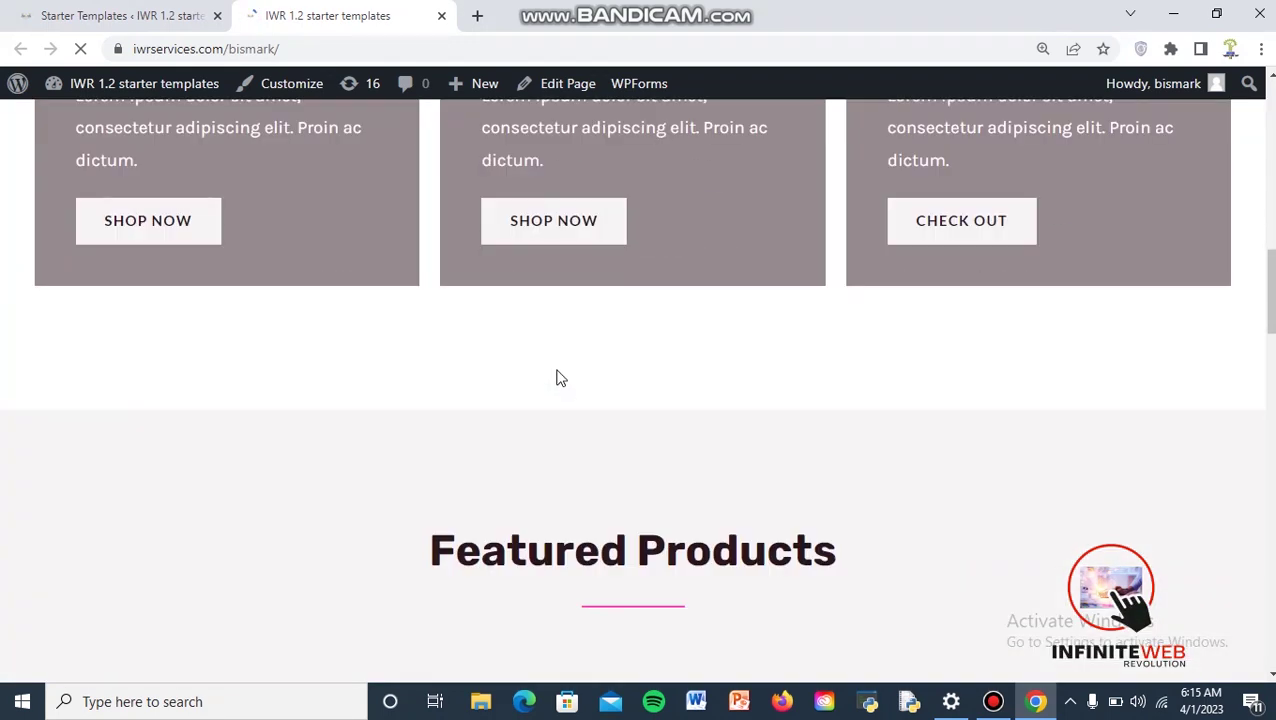
{"action": "scroll", "coordinate": [558, 375], "scroll_direction": "up", "scroll_amount": 8}
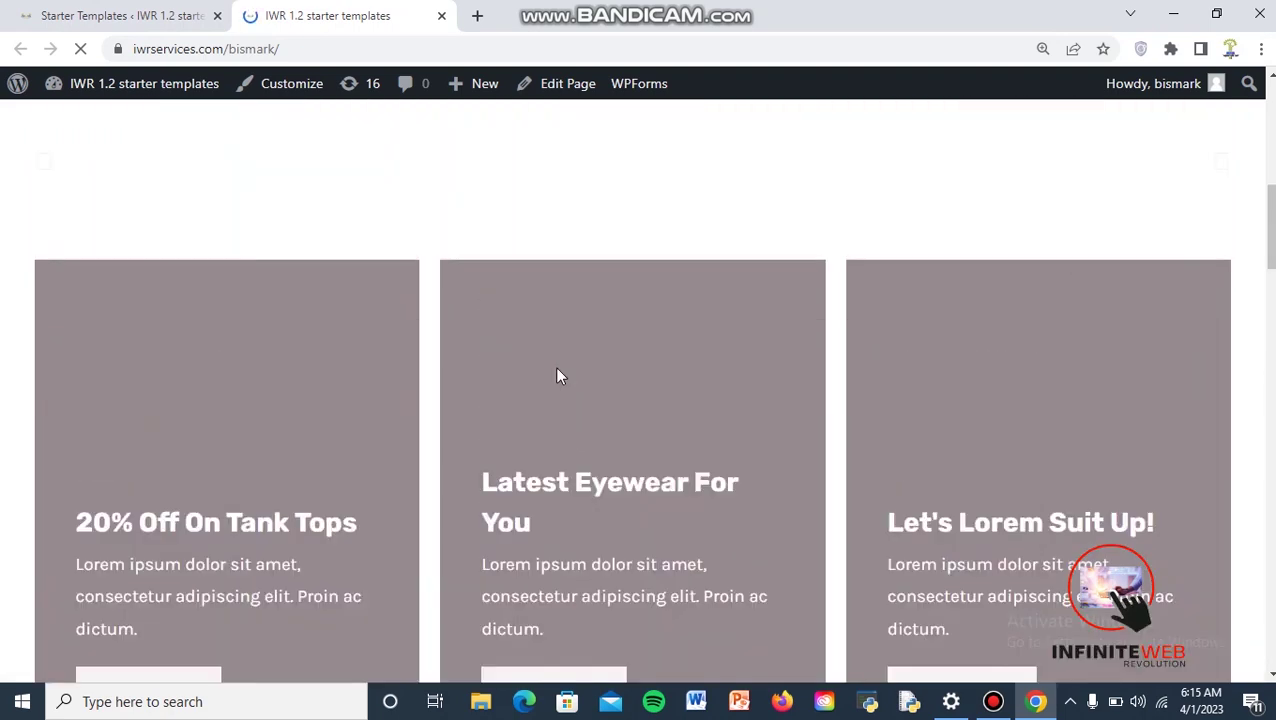
{"action": "scroll", "coordinate": [558, 375], "scroll_direction": "down", "scroll_amount": 7}
{"action": "scroll", "coordinate": [472, 375], "scroll_direction": "down", "scroll_amount": 5}
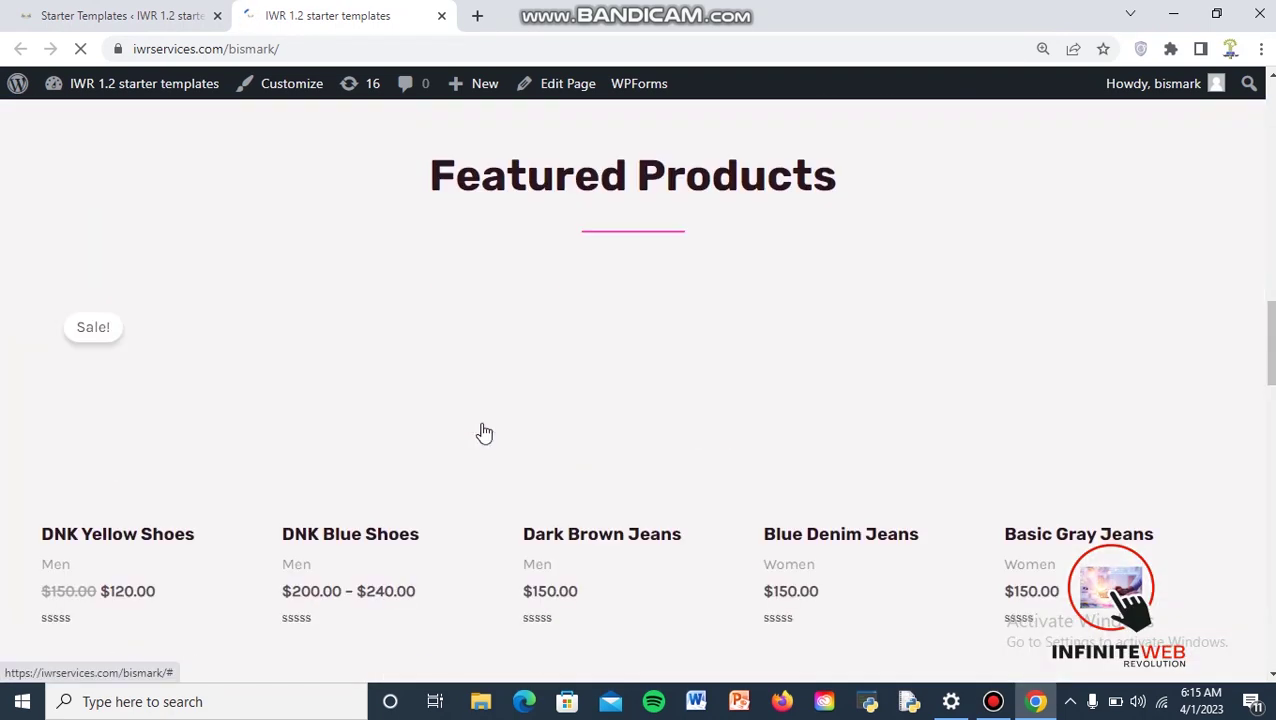
{"action": "scroll", "coordinate": [481, 424], "scroll_direction": "up", "scroll_amount": 10}
{"action": "scroll", "coordinate": [470, 428], "scroll_direction": "up", "scroll_amount": 2}
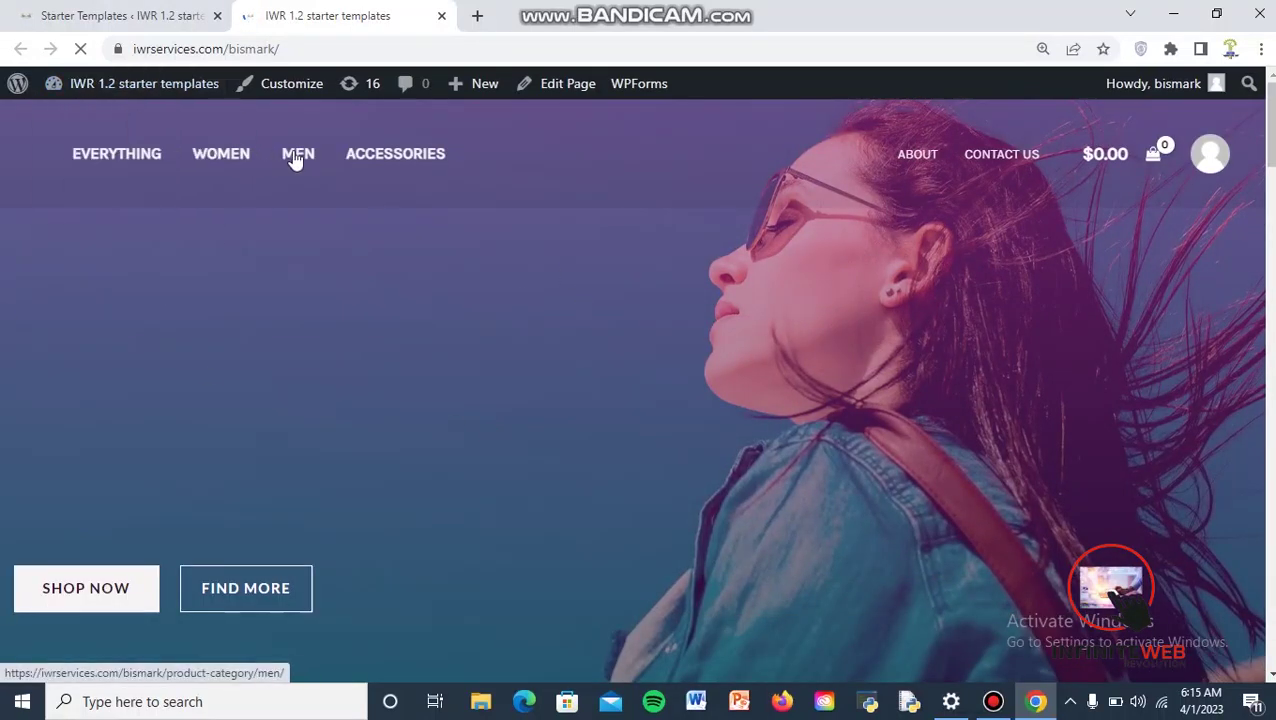
Examine the home page's brand logos, three promotional cards and product listing as their images load
{"action": "scroll", "coordinate": [199, 401], "scroll_direction": "down", "scroll_amount": 9}
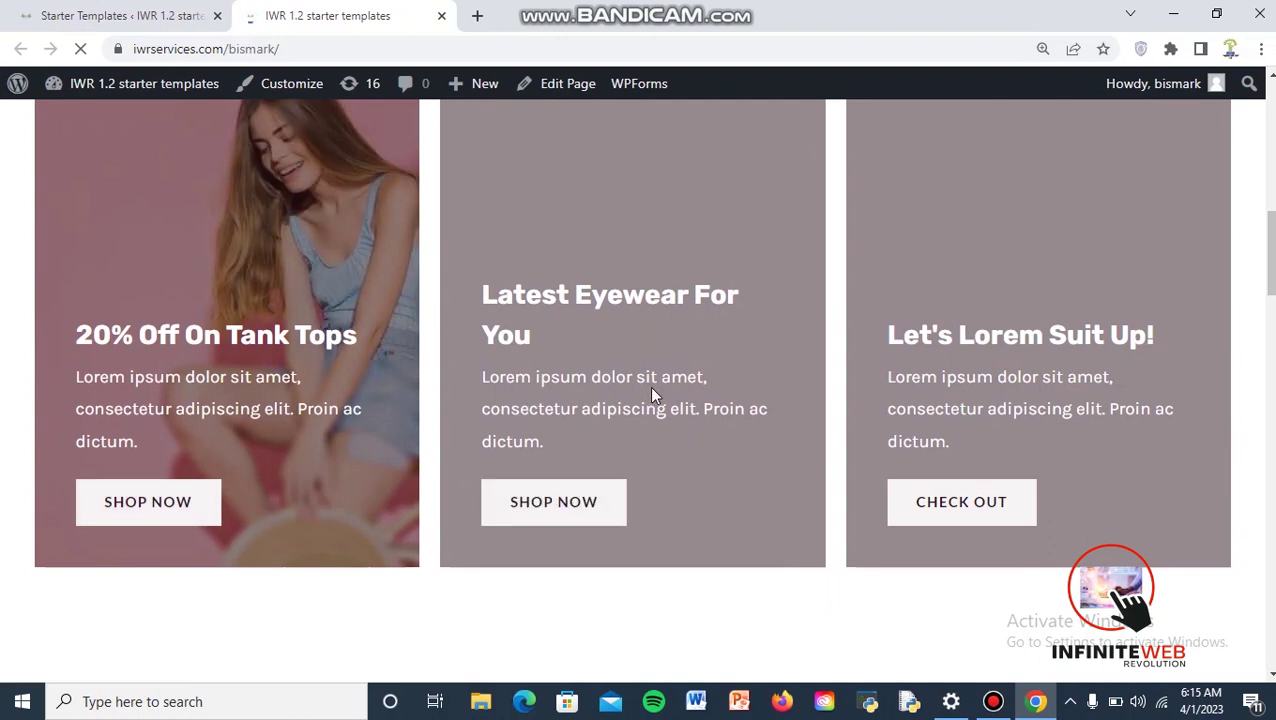
{"action": "scroll", "coordinate": [674, 396], "scroll_direction": "down", "scroll_amount": 1}
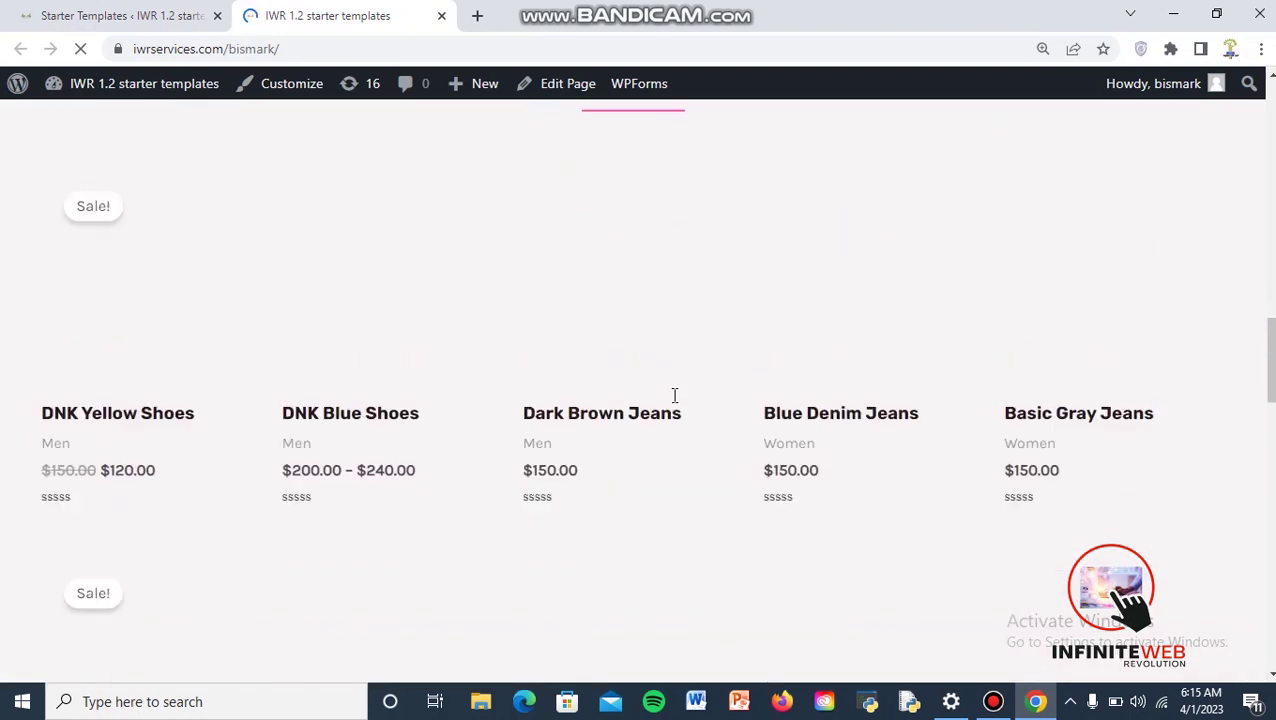
{"action": "scroll", "coordinate": [674, 396], "scroll_direction": "up", "scroll_amount": 10}
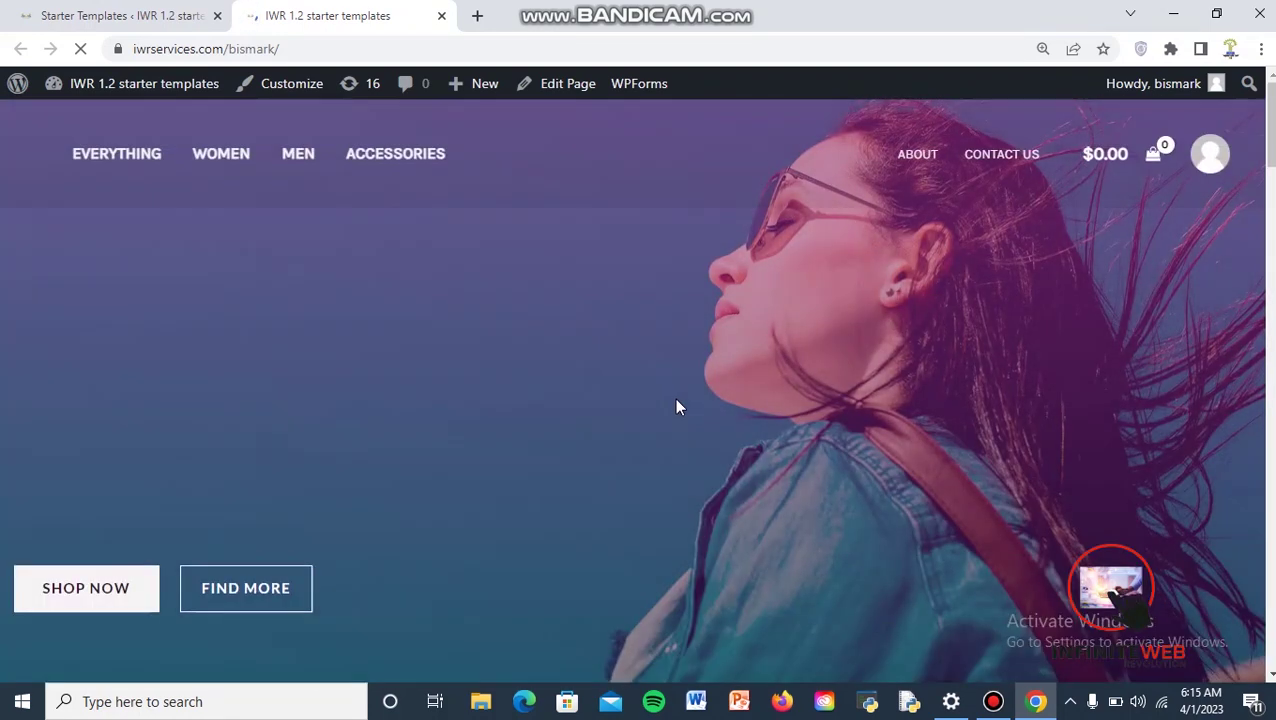
{"action": "scroll", "coordinate": [676, 404], "scroll_direction": "down", "scroll_amount": 5}
{"action": "scroll", "coordinate": [680, 410], "scroll_direction": "up", "scroll_amount": 2}
{"action": "scroll", "coordinate": [678, 410], "scroll_direction": "down", "scroll_amount": 5}
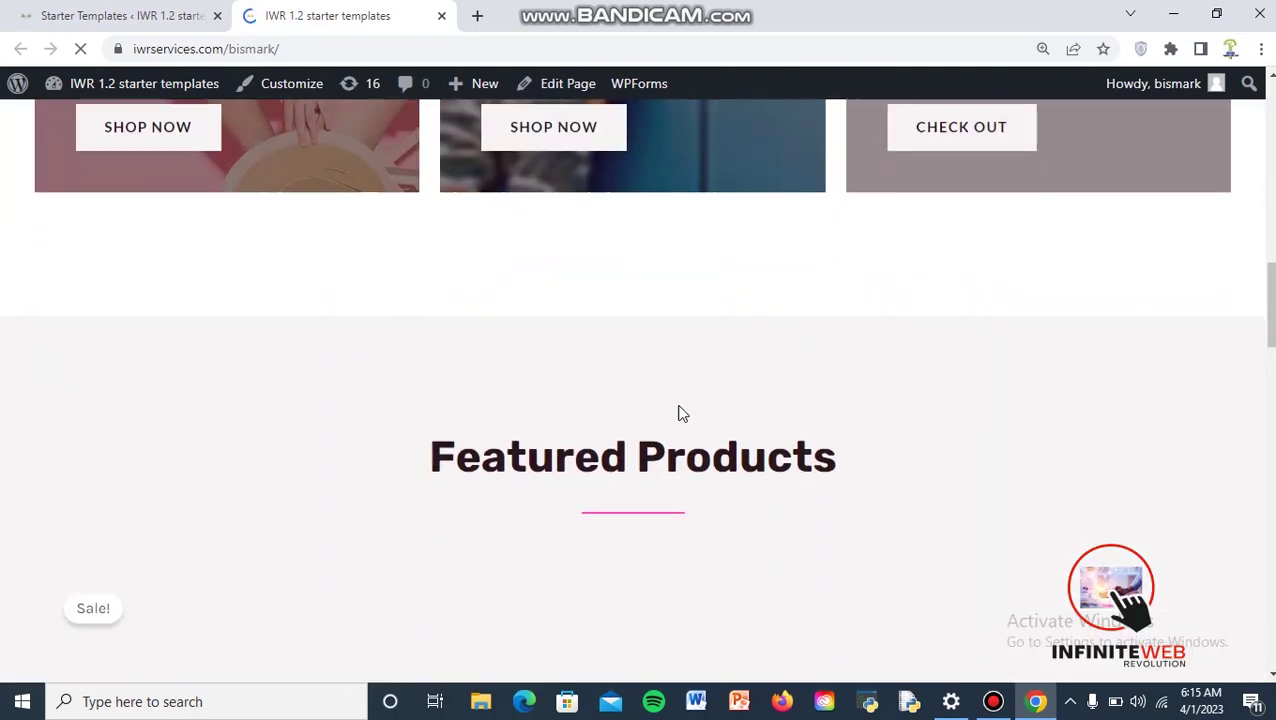
{"action": "scroll", "coordinate": [678, 412], "scroll_direction": "up", "scroll_amount": 10}
{"action": "scroll", "coordinate": [676, 404], "scroll_direction": "down", "scroll_amount": 5}
{"action": "scroll", "coordinate": [656, 375], "scroll_direction": "down", "scroll_amount": 5}
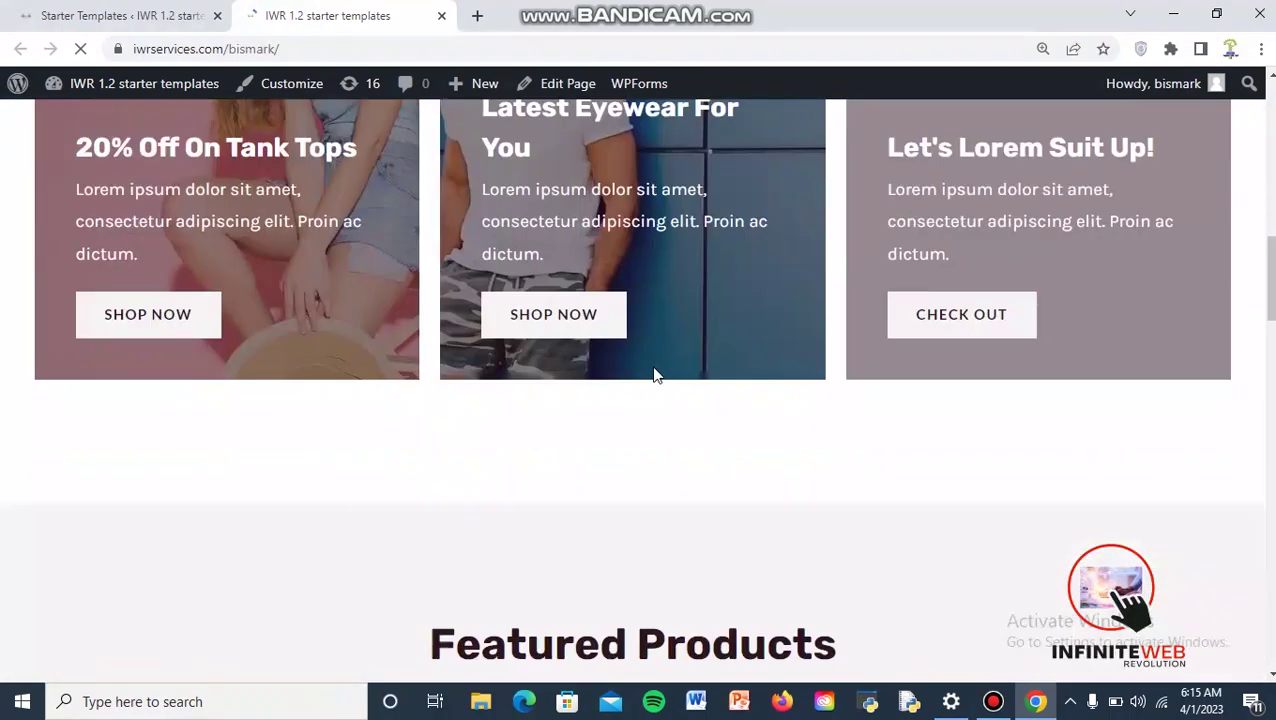
{"action": "scroll", "coordinate": [655, 373], "scroll_direction": "up", "scroll_amount": 7}
{"action": "scroll", "coordinate": [560, 418], "scroll_direction": "up", "scroll_amount": 4}
{"action": "scroll", "coordinate": [587, 418], "scroll_direction": "down", "scroll_amount": 5}
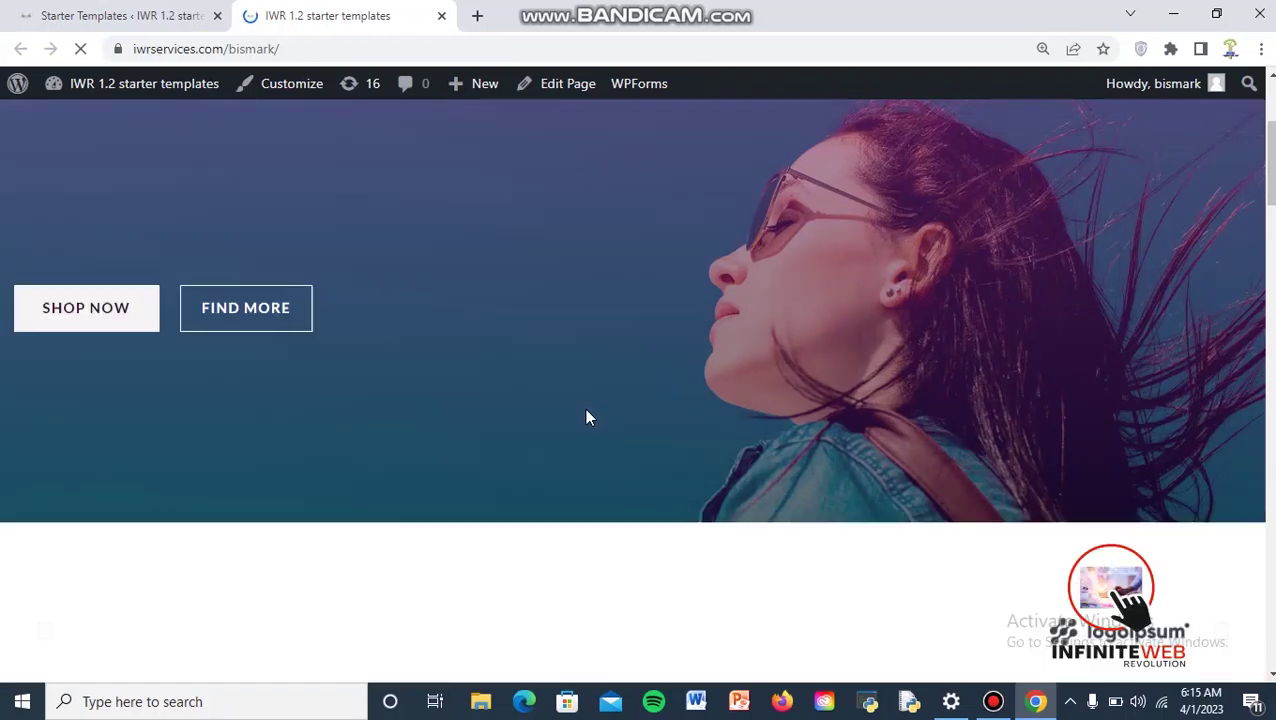
{"action": "scroll", "coordinate": [587, 418], "scroll_direction": "down", "scroll_amount": 6}
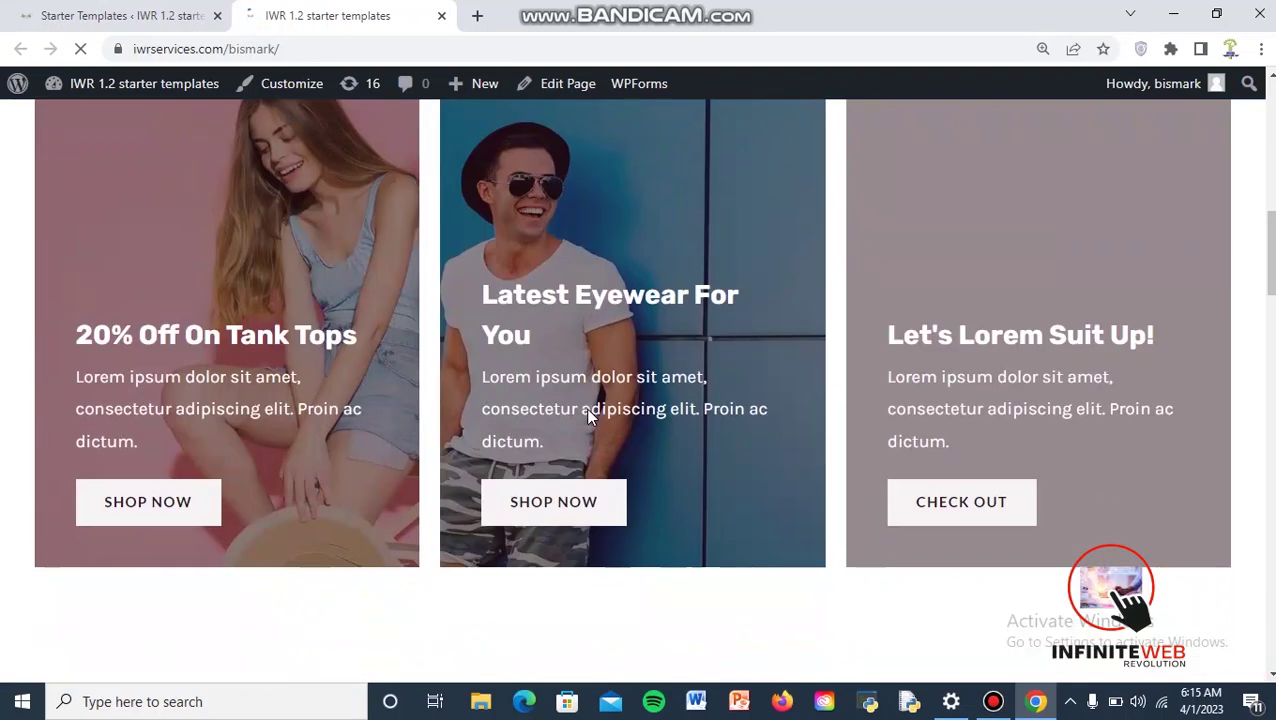
{"action": "scroll", "coordinate": [590, 417], "scroll_direction": "up", "scroll_amount": 3}
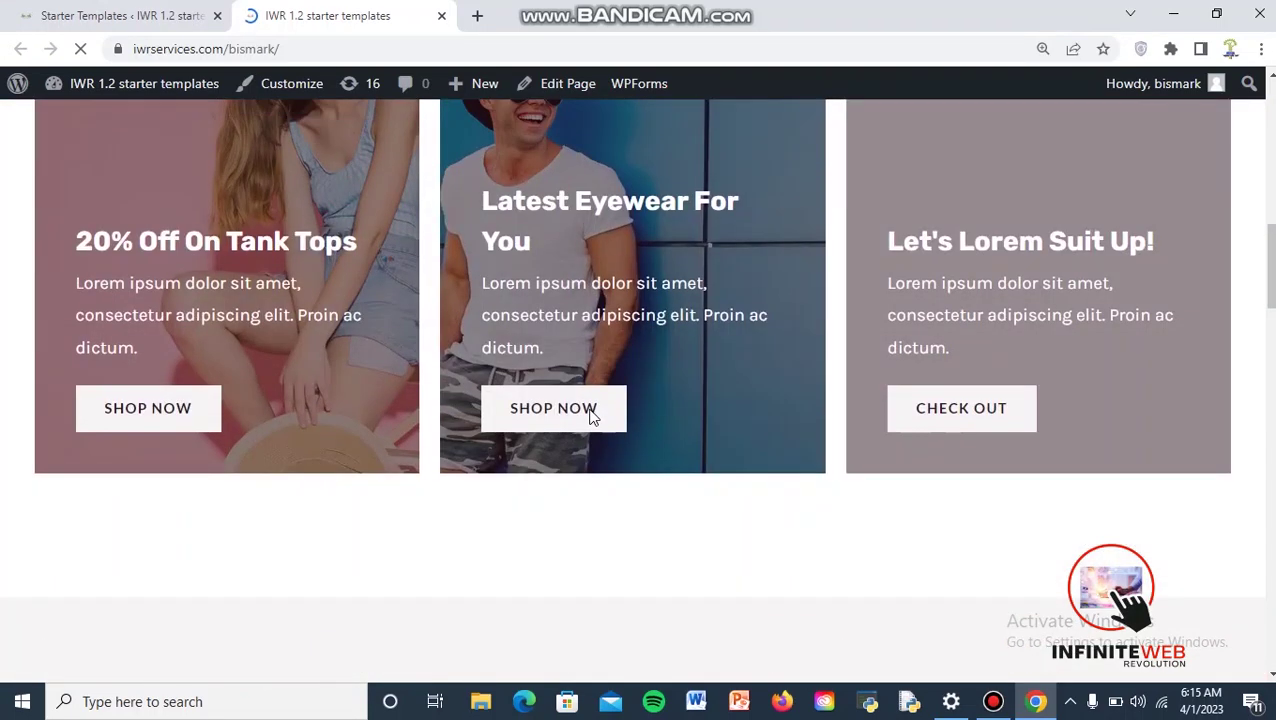
{"action": "scroll", "coordinate": [596, 405], "scroll_direction": "up", "scroll_amount": 5}
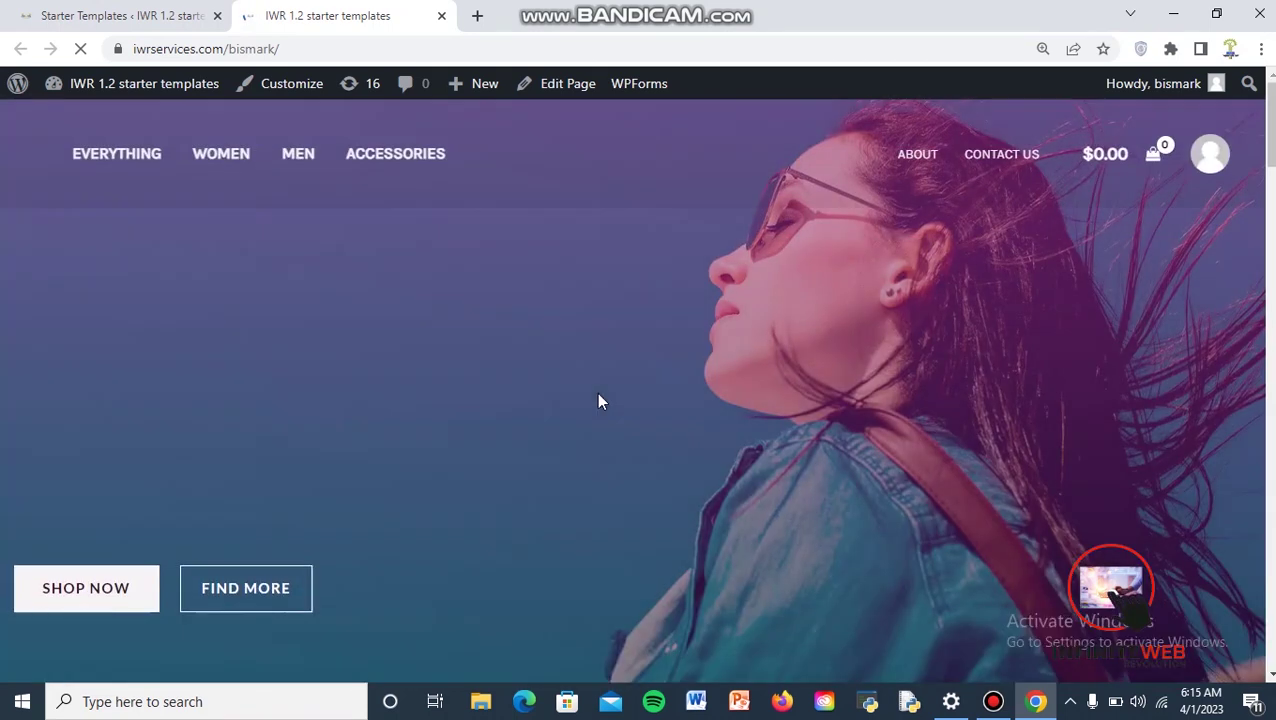
{"action": "scroll", "coordinate": [600, 401], "scroll_direction": "down", "scroll_amount": 5}
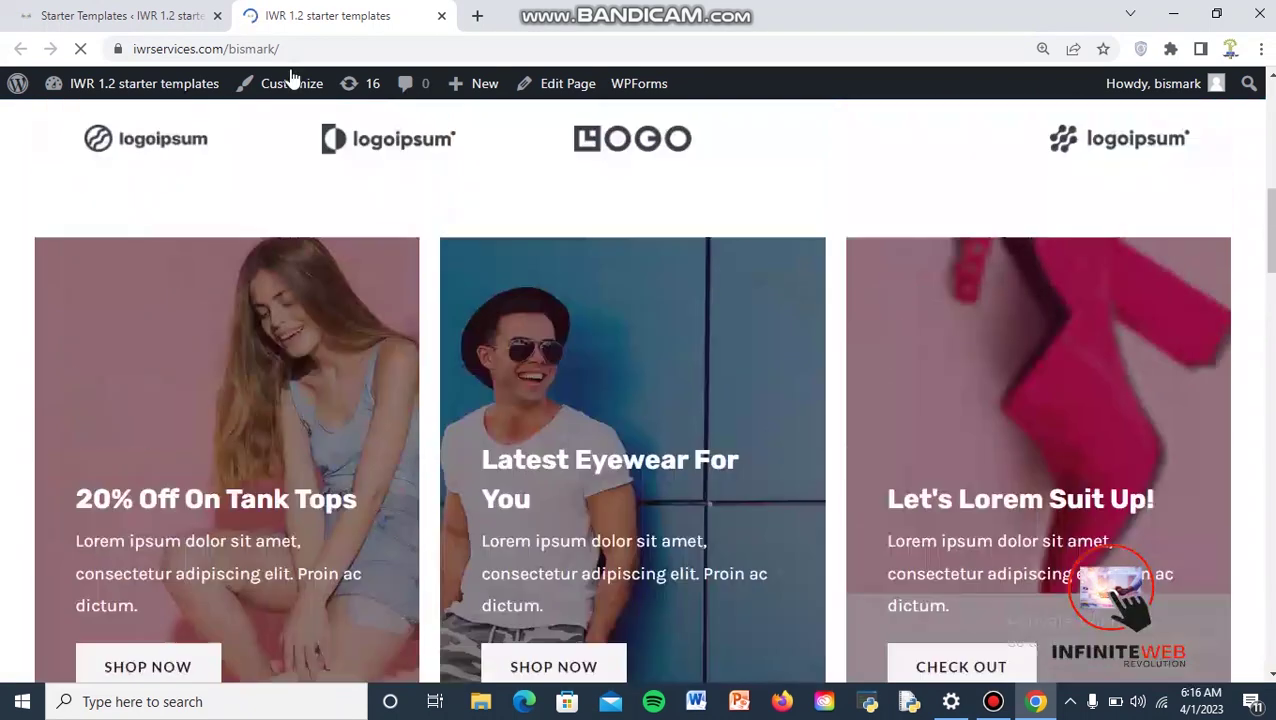
Open the site's WordPress dashboard from the live shop page in a new browser tab
{"action": "left_click", "coordinate": [168, 14]}
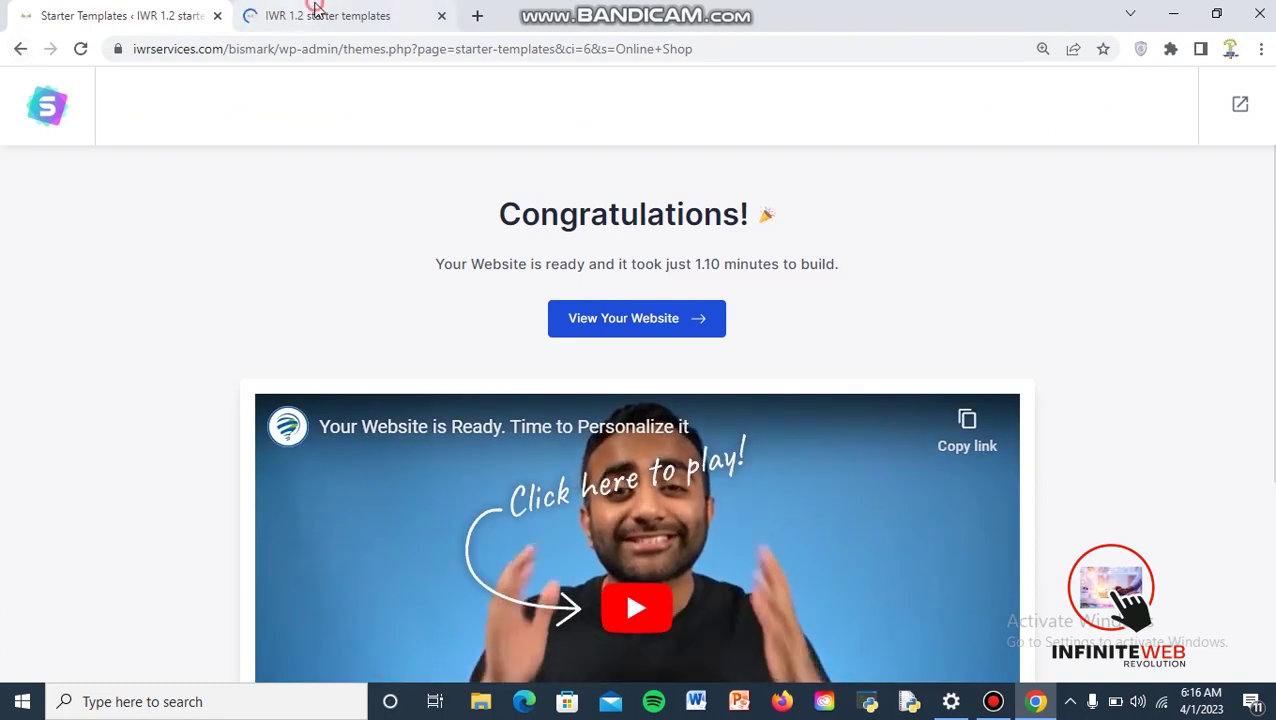
{"action": "left_click", "coordinate": [318, 14]}
{"action": "mouse_move", "coordinate": [20, 86]}
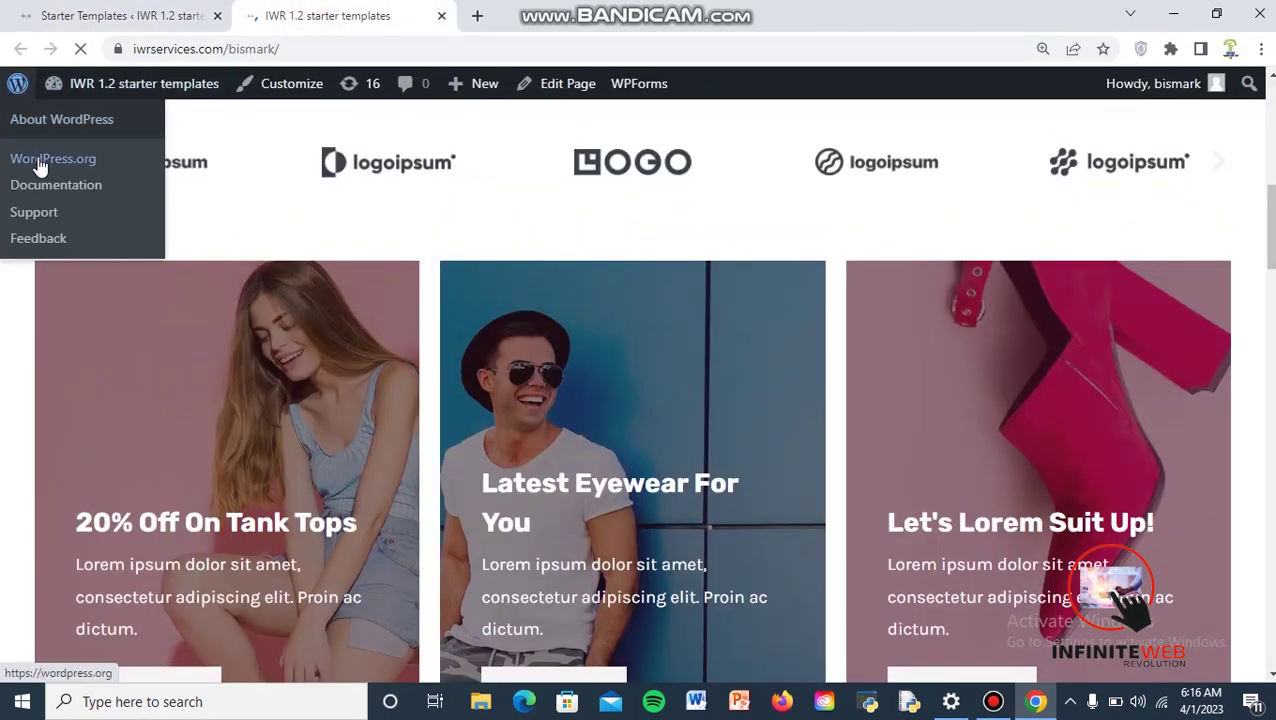
{"action": "mouse_move", "coordinate": [138, 93]}
{"action": "right_click", "coordinate": [105, 122]}
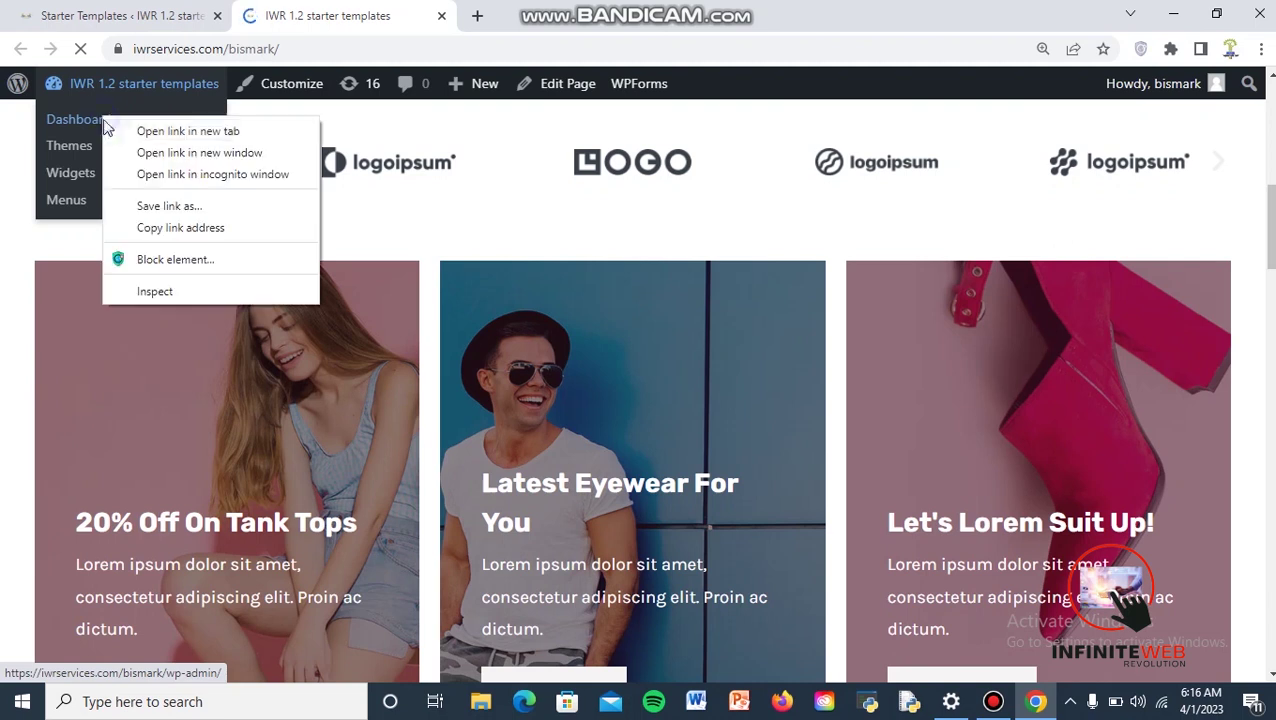
{"action": "left_click", "coordinate": [114, 128]}
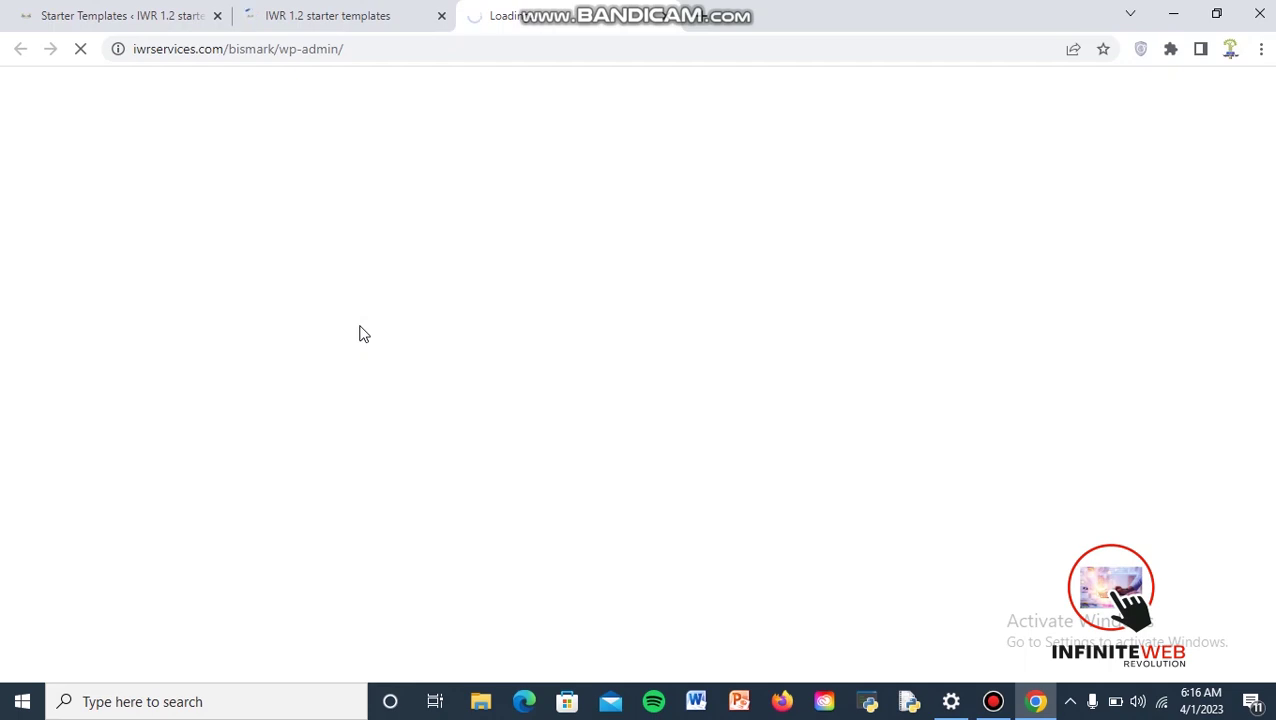
Return to the shop's home page and review it down to the T-shirt discount banner and the shipping, quality and payment highlights
{"action": "left_click", "coordinate": [327, 28]}
{"action": "scroll", "coordinate": [475, 427], "scroll_direction": "down", "scroll_amount": 8}
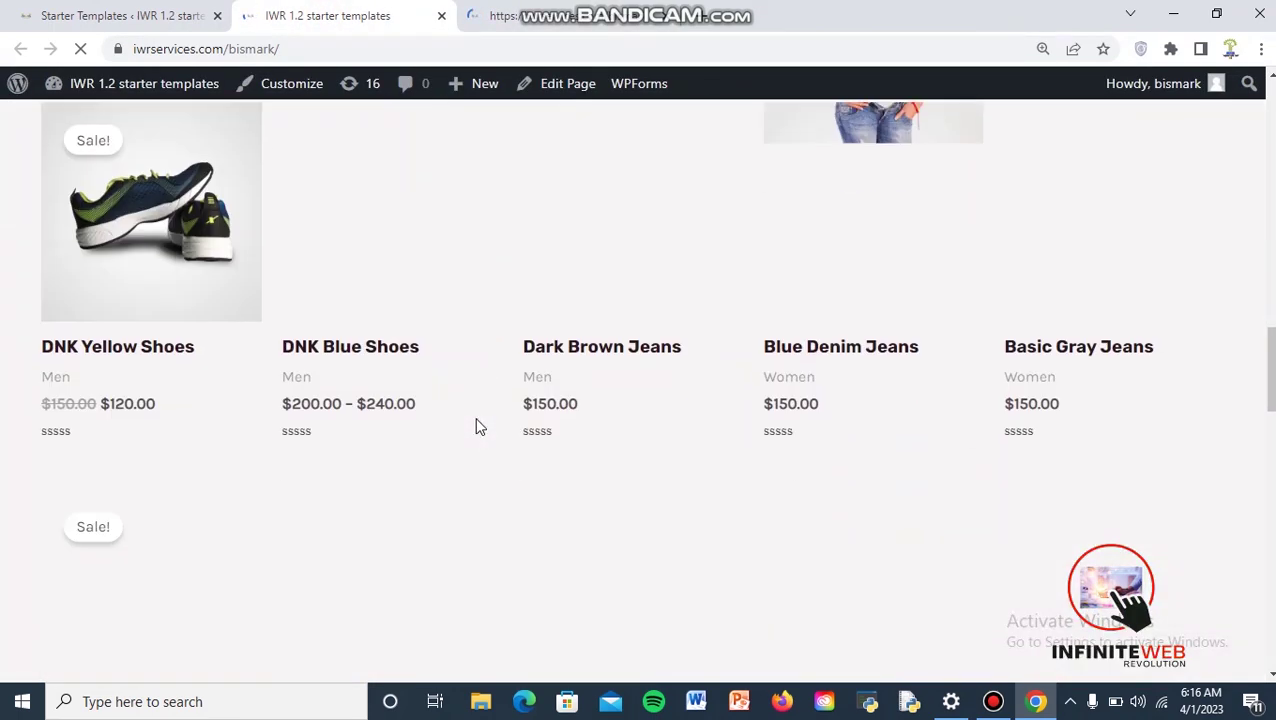
{"action": "scroll", "coordinate": [475, 427], "scroll_direction": "up", "scroll_amount": 6}
{"action": "scroll", "coordinate": [478, 427], "scroll_direction": "up", "scroll_amount": 9}
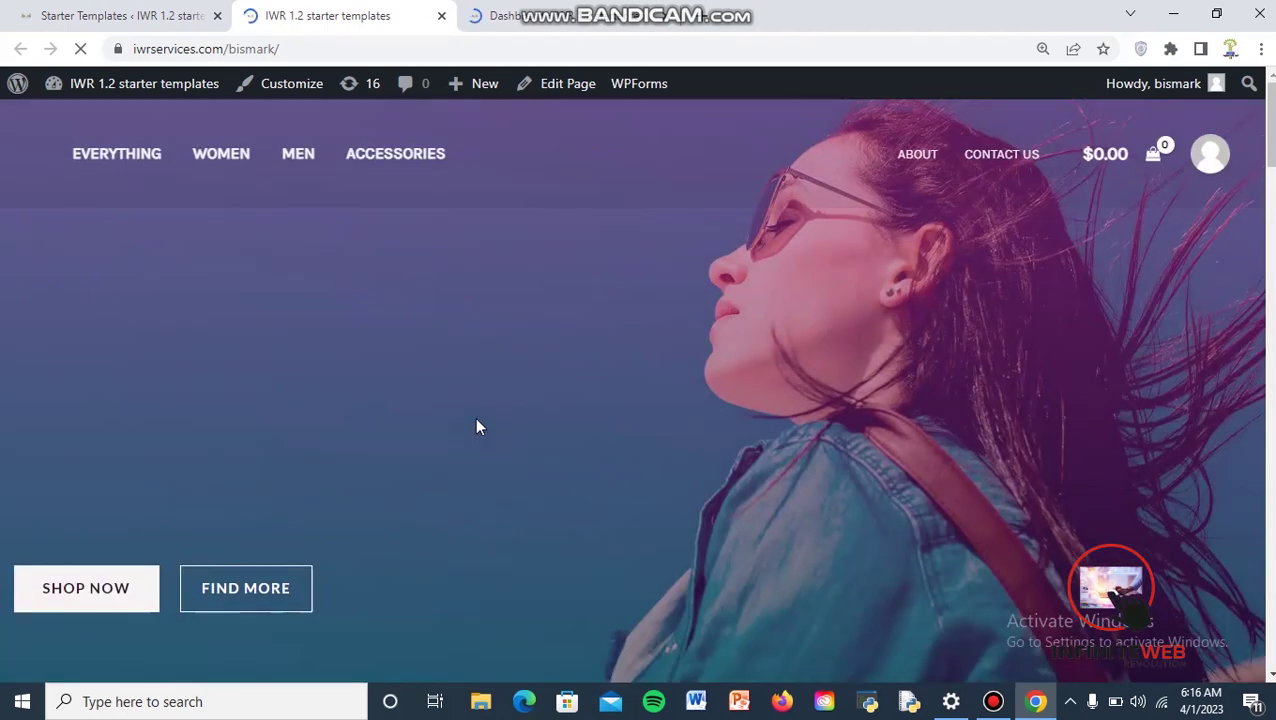
{"action": "scroll", "coordinate": [478, 427], "scroll_direction": "down", "scroll_amount": 14}
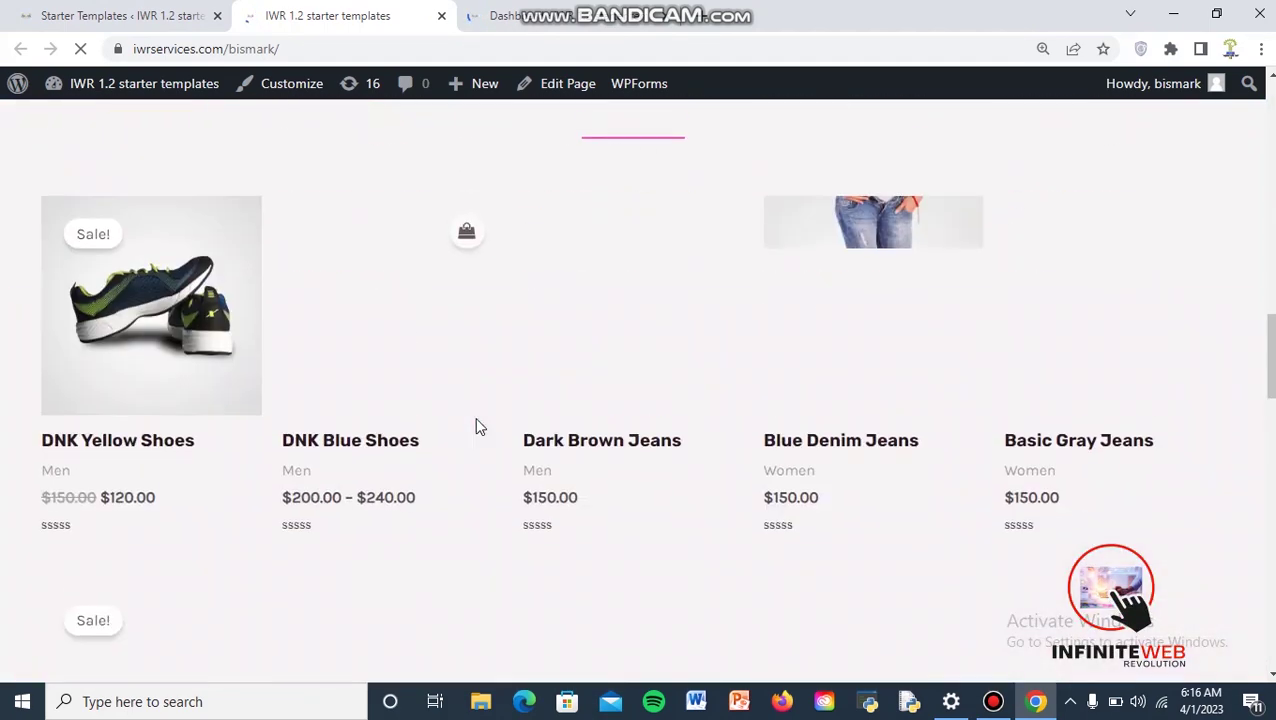
{"action": "scroll", "coordinate": [477, 427], "scroll_direction": "down", "scroll_amount": 10}
{"action": "scroll", "coordinate": [476, 427], "scroll_direction": "up", "scroll_amount": 10}
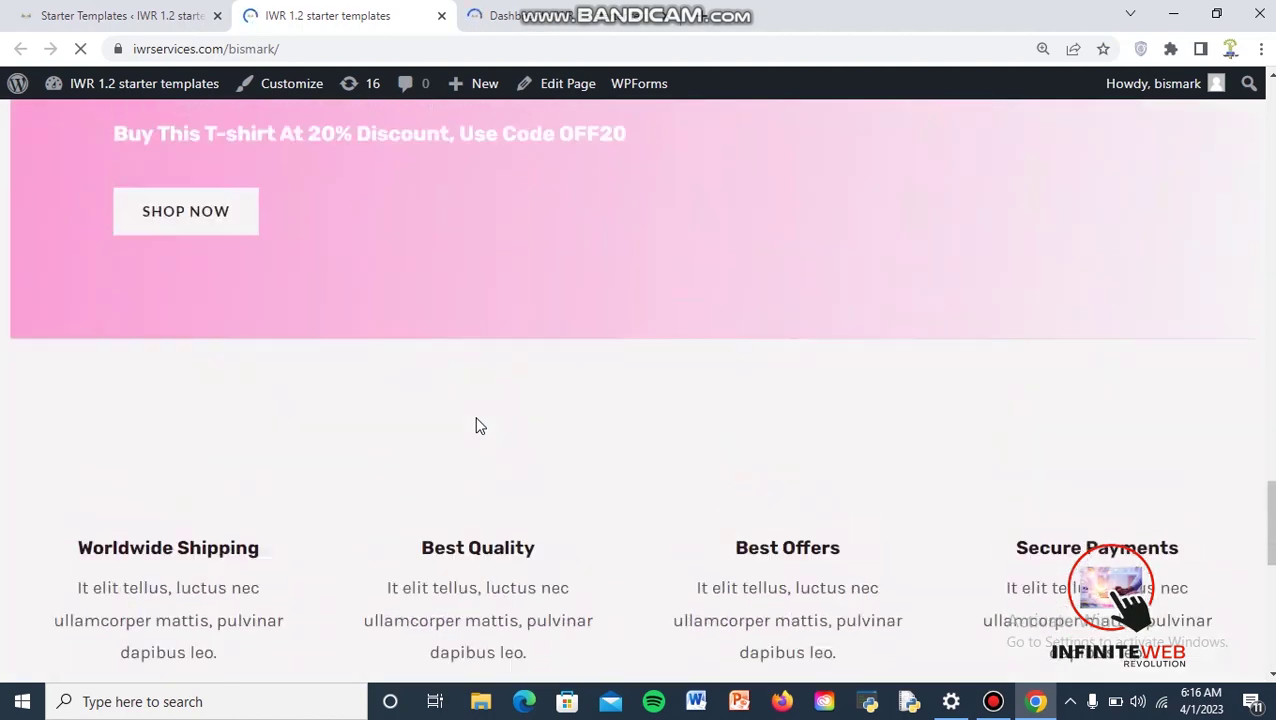
{"action": "scroll", "coordinate": [474, 425], "scroll_direction": "up", "scroll_amount": 6}
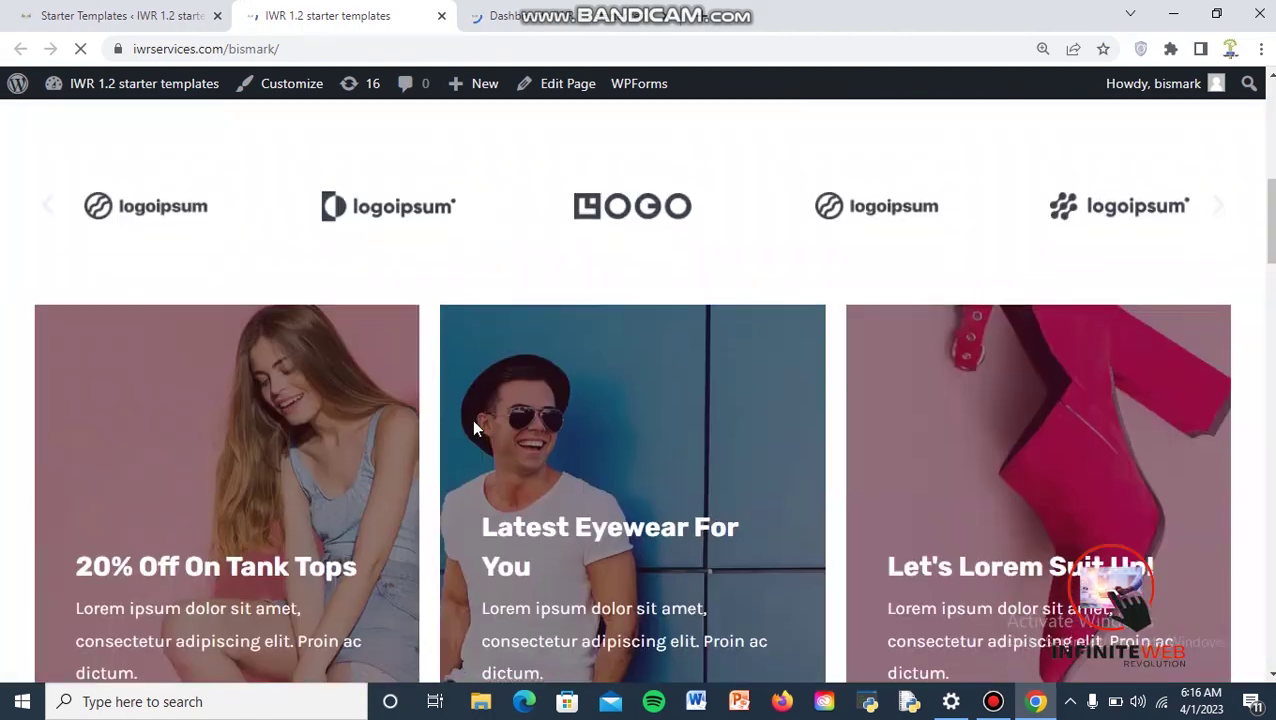
Review the shop's home page between the hero banner, the Featured Products section and the Special Edition offer
{"action": "scroll", "coordinate": [475, 428], "scroll_direction": "down", "scroll_amount": 8}
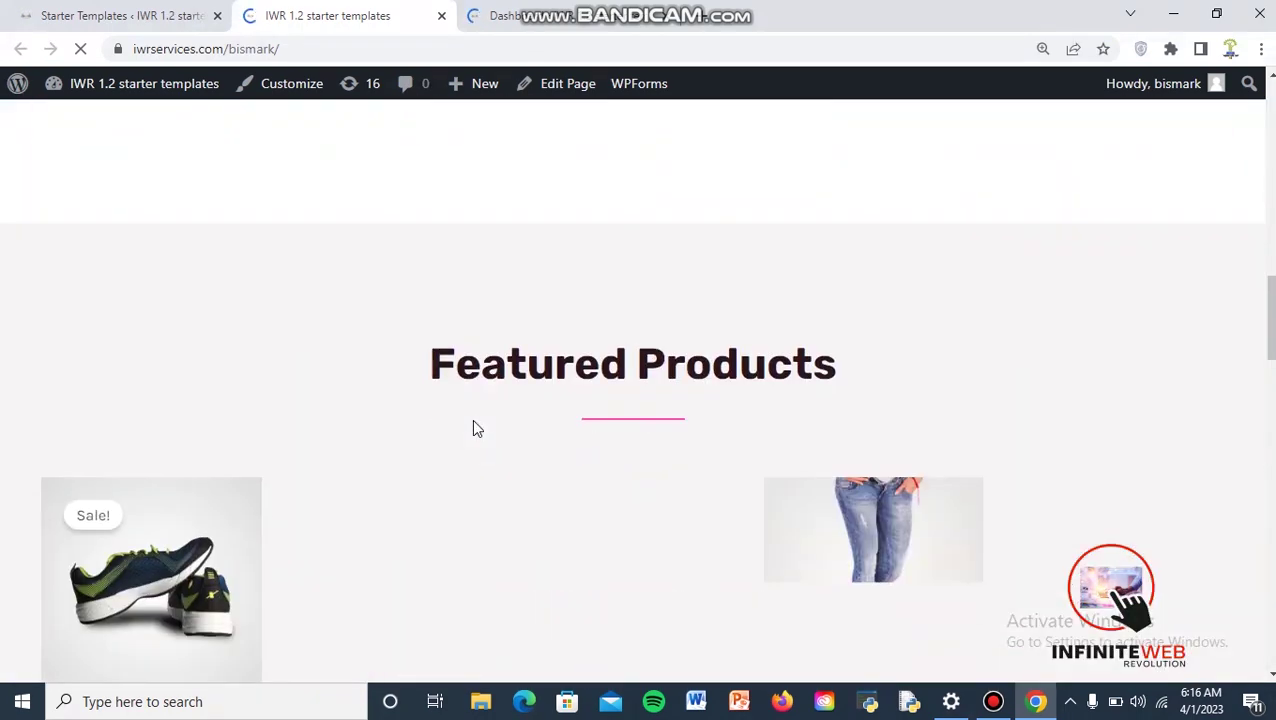
{"action": "scroll", "coordinate": [476, 429], "scroll_direction": "up", "scroll_amount": 4}
{"action": "scroll", "coordinate": [476, 429], "scroll_direction": "up", "scroll_amount": 6}
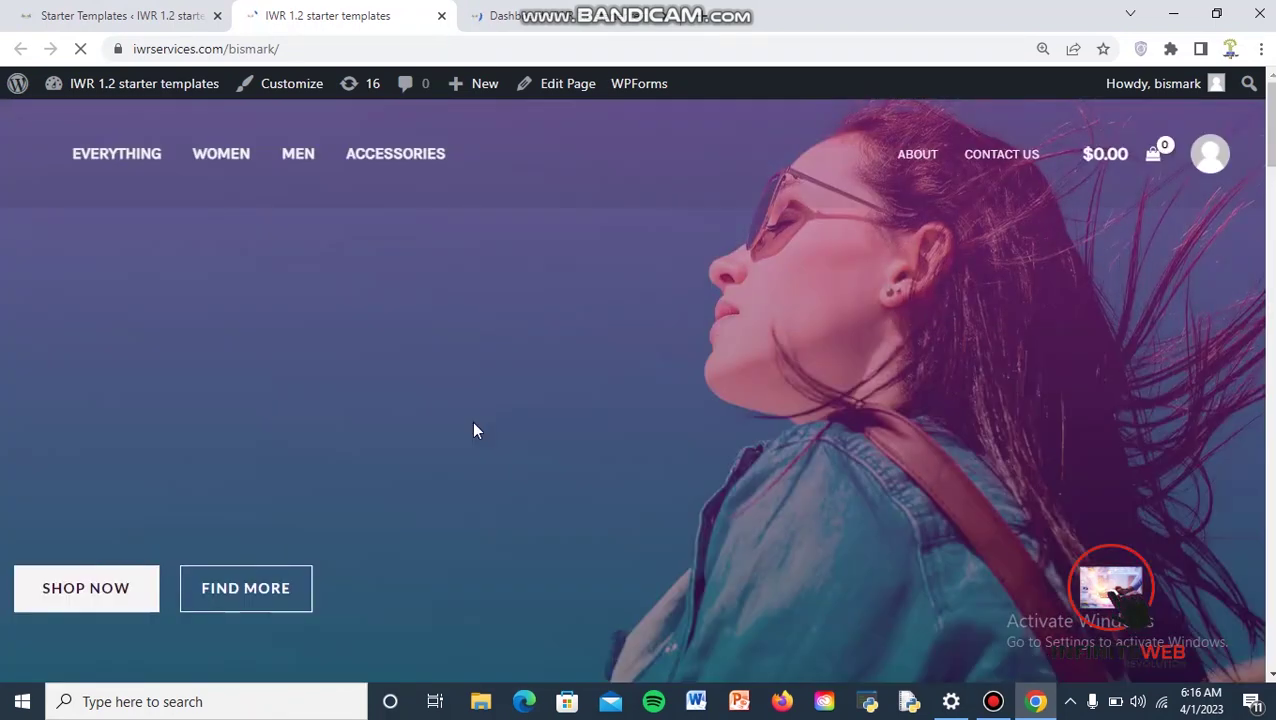
{"action": "scroll", "coordinate": [533, 343], "scroll_direction": "down", "scroll_amount": 12}
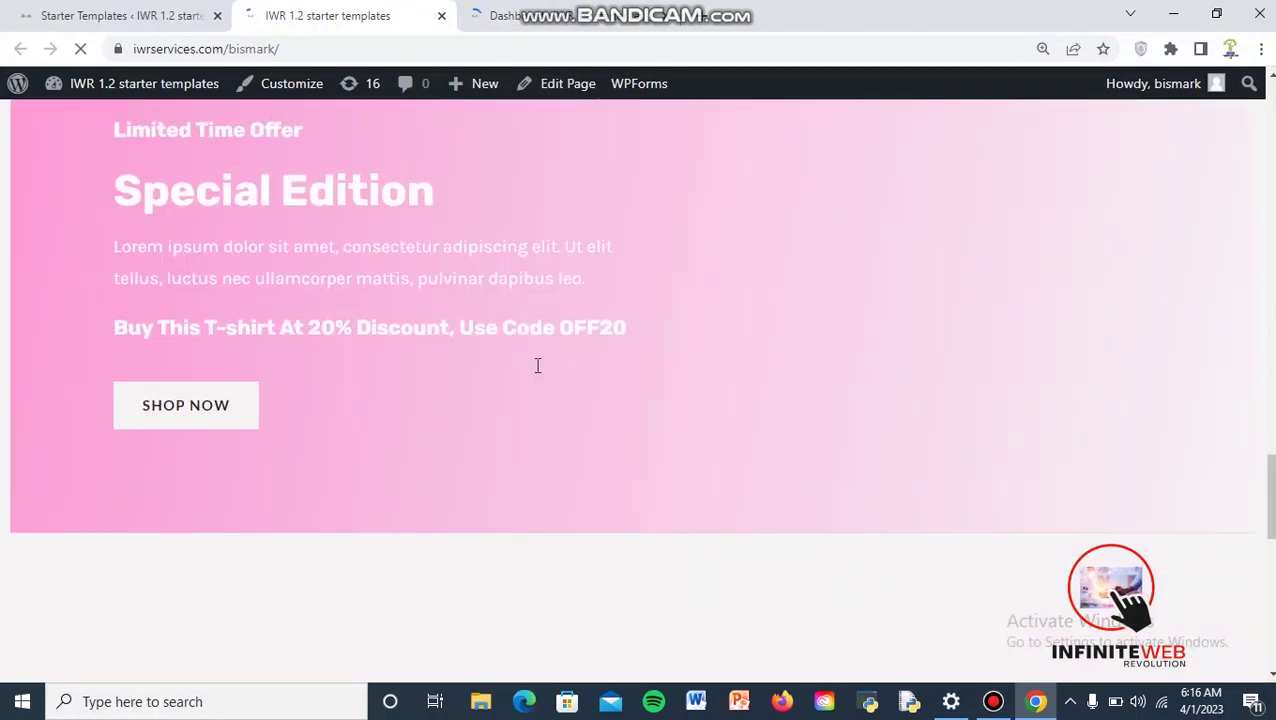
{"action": "scroll", "coordinate": [537, 372], "scroll_direction": "up", "scroll_amount": 10}
{"action": "scroll", "coordinate": [536, 370], "scroll_direction": "up", "scroll_amount": 1}
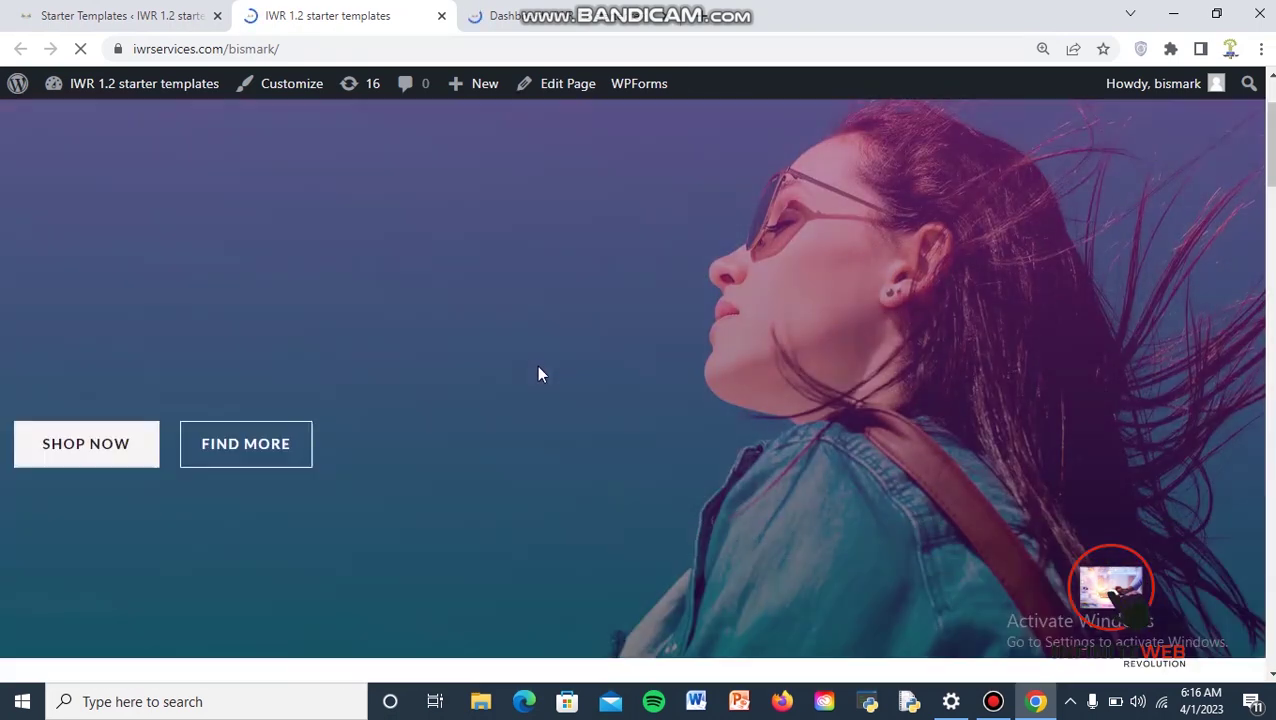
{"action": "scroll", "coordinate": [536, 365], "scroll_direction": "down", "scroll_amount": 5}
{"action": "scroll", "coordinate": [536, 365], "scroll_direction": "up", "scroll_amount": 6}
Check the loading dashboard and look over the home page's three promotional cards while waiting
{"action": "left_click", "coordinate": [553, 8]}
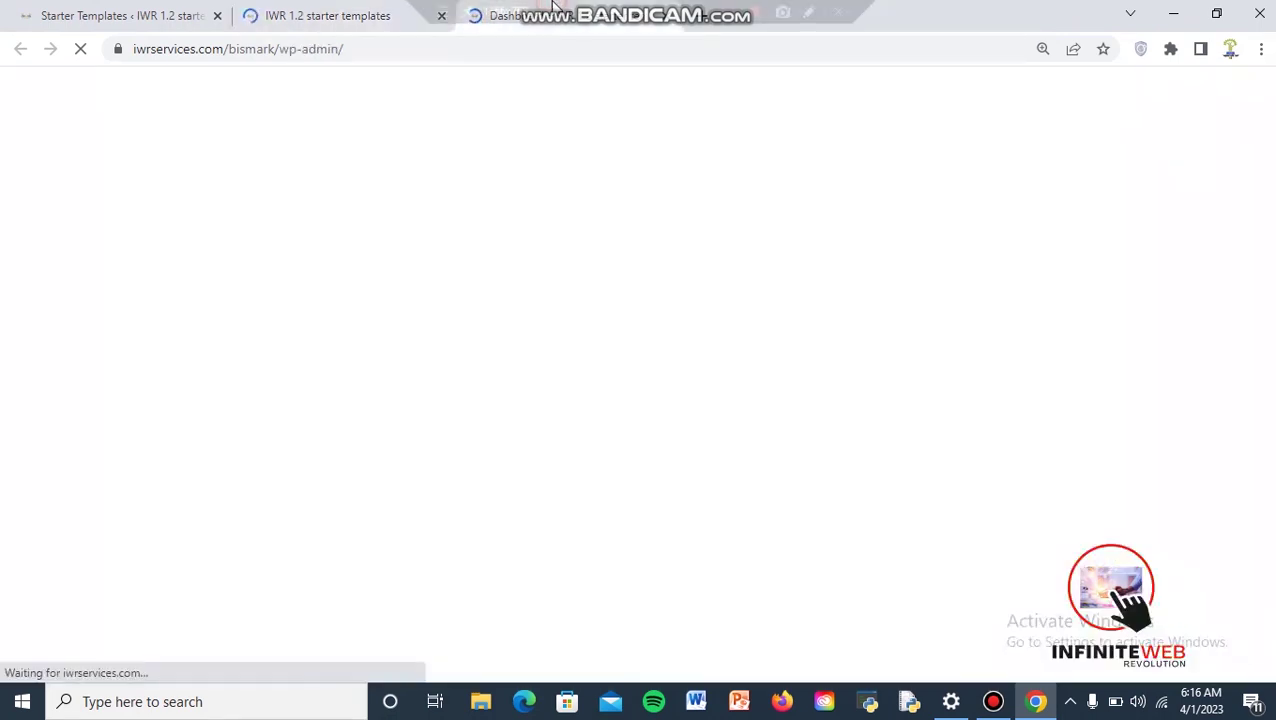
{"action": "left_click", "coordinate": [312, 16]}
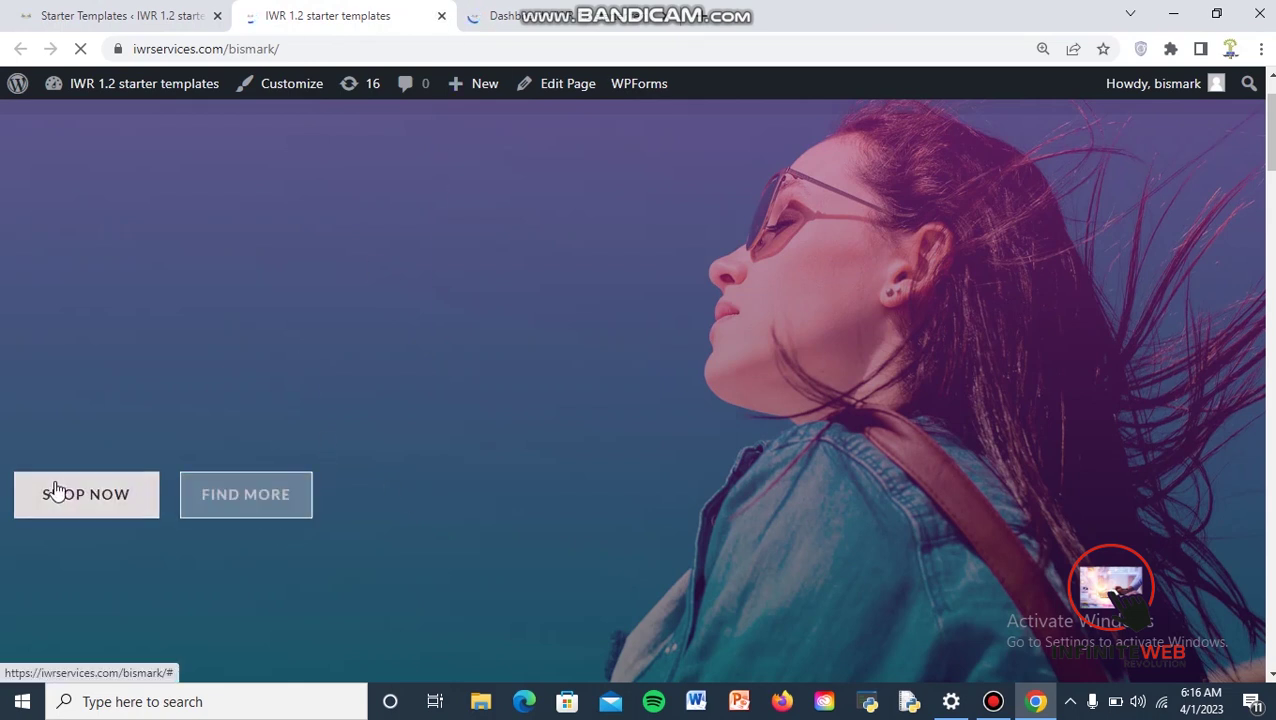
{"action": "scroll", "coordinate": [443, 377], "scroll_direction": "down", "scroll_amount": 4}
{"action": "scroll", "coordinate": [443, 377], "scroll_direction": "down", "scroll_amount": 4}
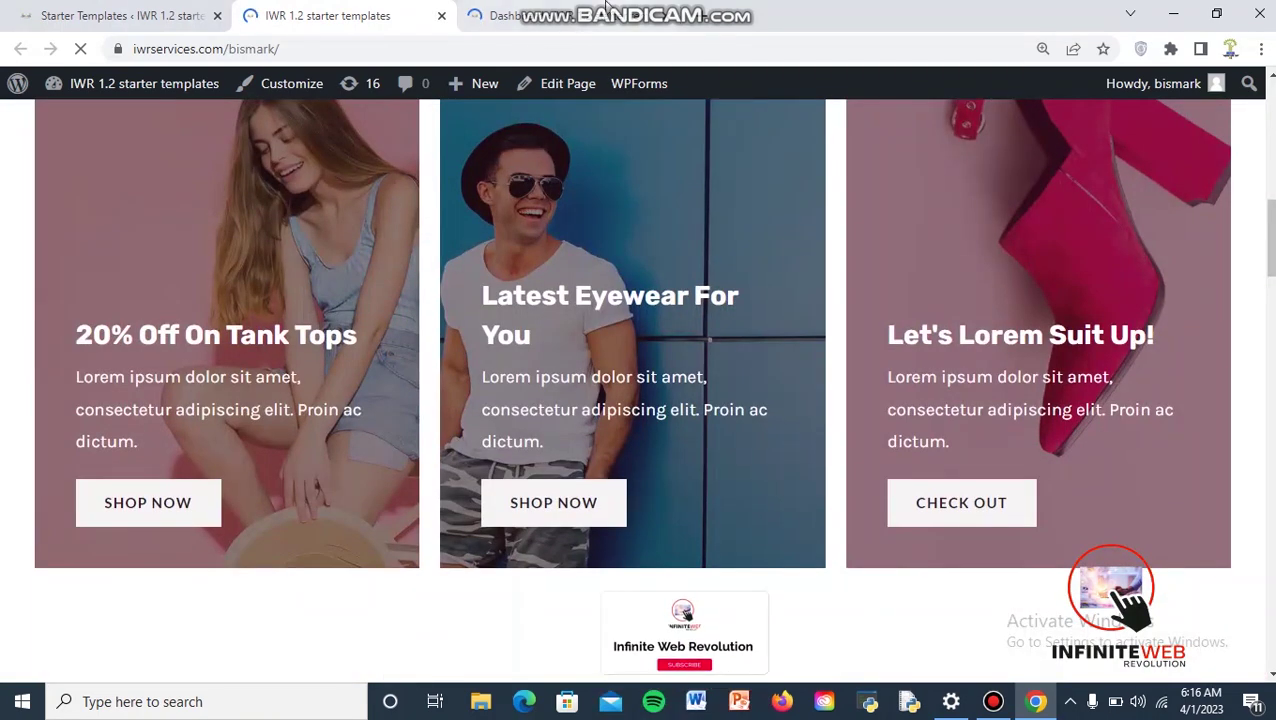
{"action": "left_click", "coordinate": [510, 16]}
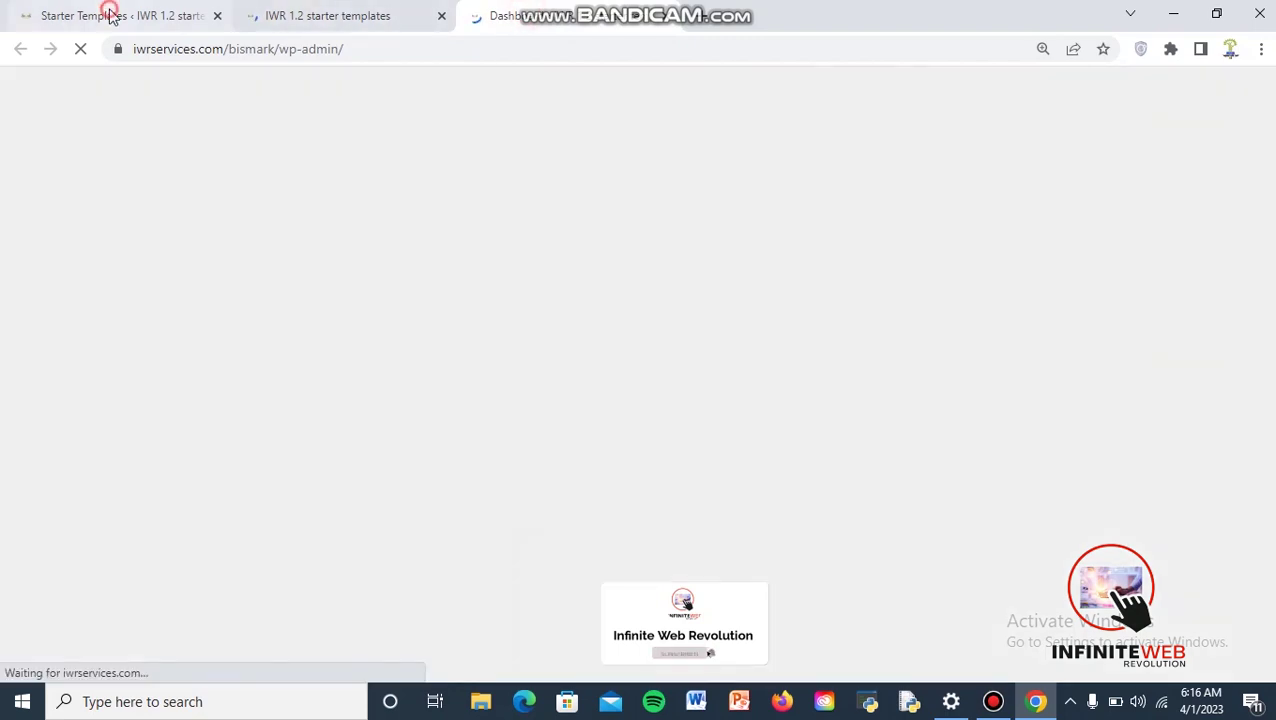
Return to the Starter Templates wizard and step back from its completion page into the Brandstore customisation settings
{"action": "left_click", "coordinate": [108, 14]}
{"action": "left_click", "coordinate": [17, 50]}
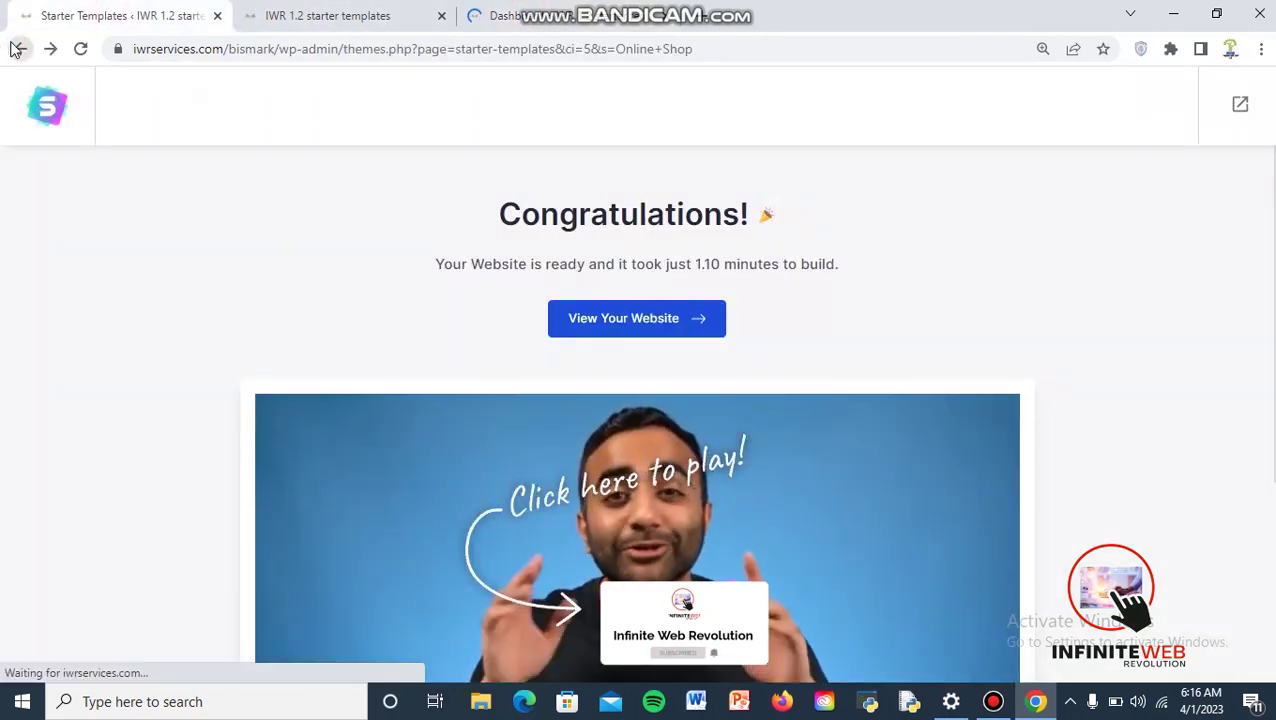
{"action": "left_click", "coordinate": [16, 49]}
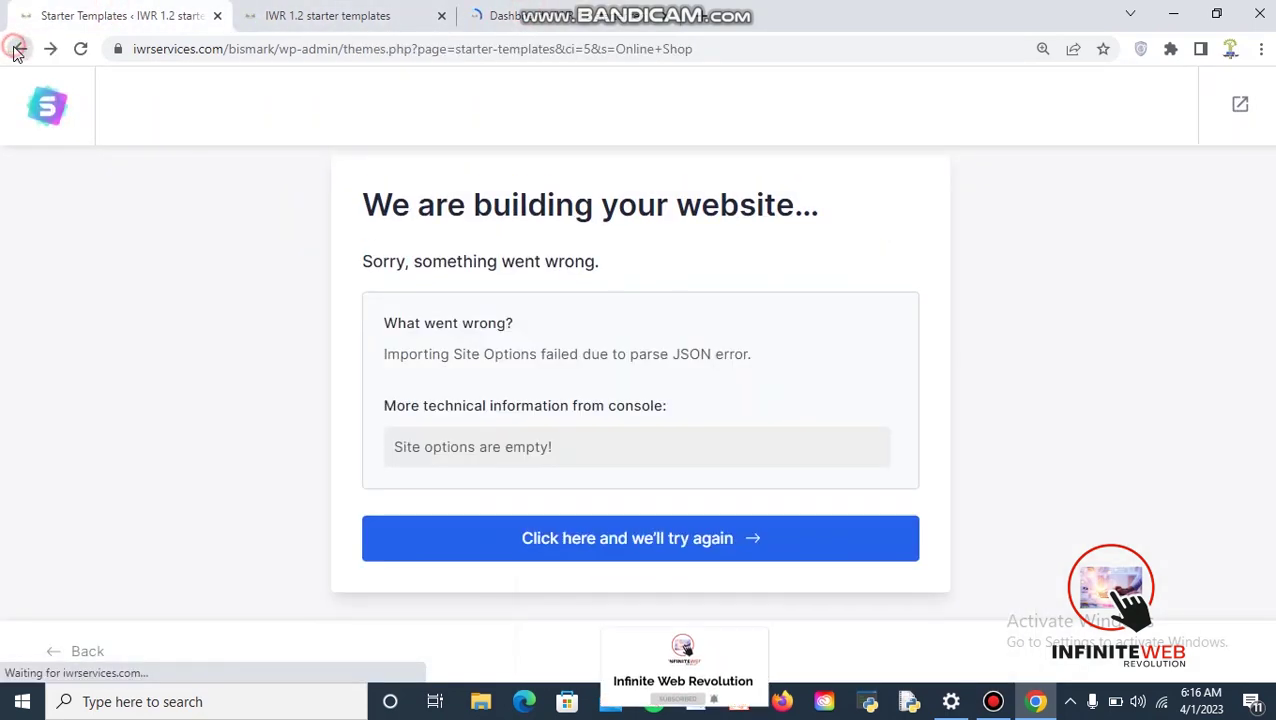
{"action": "left_click", "coordinate": [16, 49]}
{"action": "left_click", "coordinate": [16, 49]}
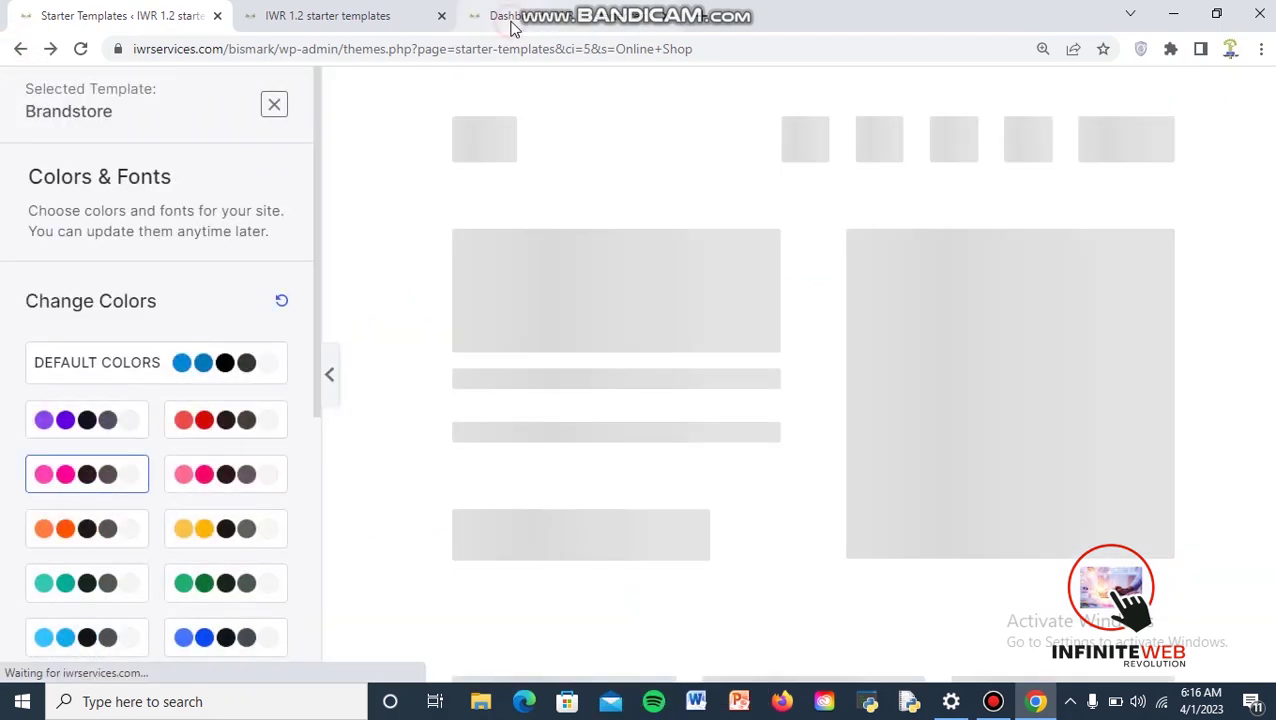
Switch to the WordPress dashboard and close the live shop and Starter Templates pages, leaving the wizard without saving
{"action": "left_click", "coordinate": [512, 22]}
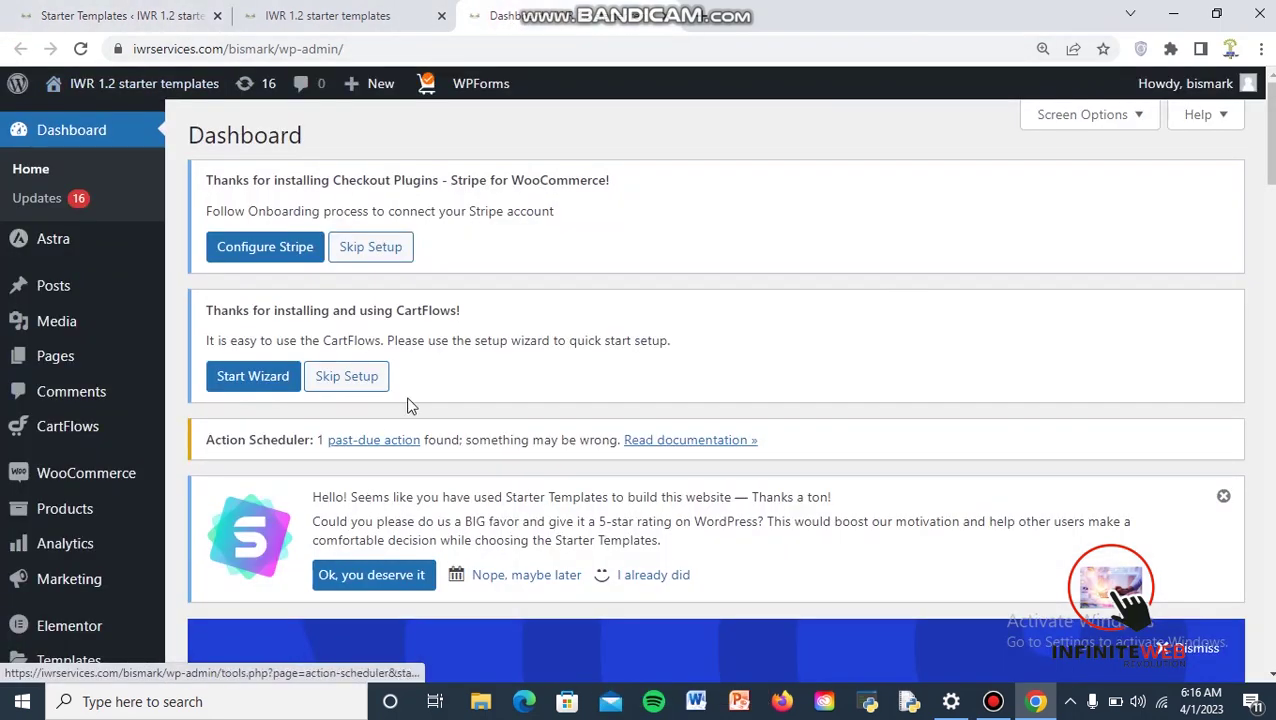
{"action": "scroll", "coordinate": [407, 400], "scroll_direction": "down", "scroll_amount": 8}
{"action": "scroll", "coordinate": [360, 183], "scroll_direction": "up", "scroll_amount": 3}
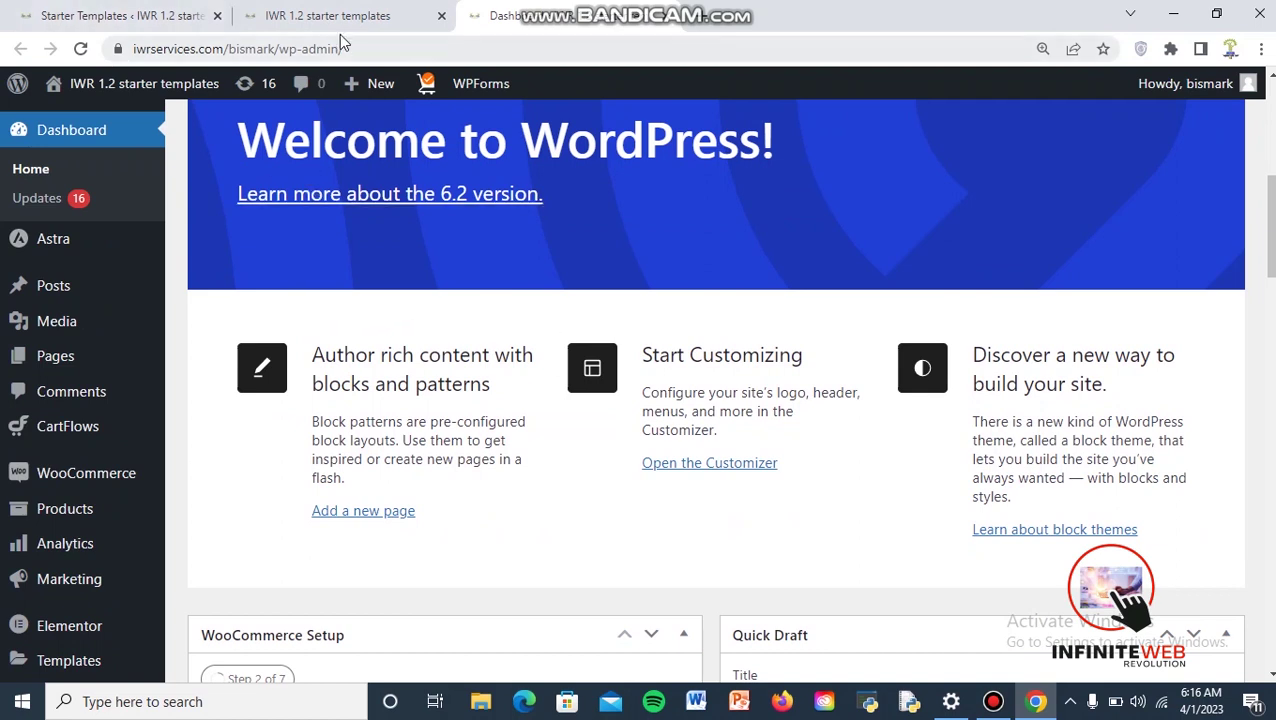
{"action": "left_click", "coordinate": [440, 17]}
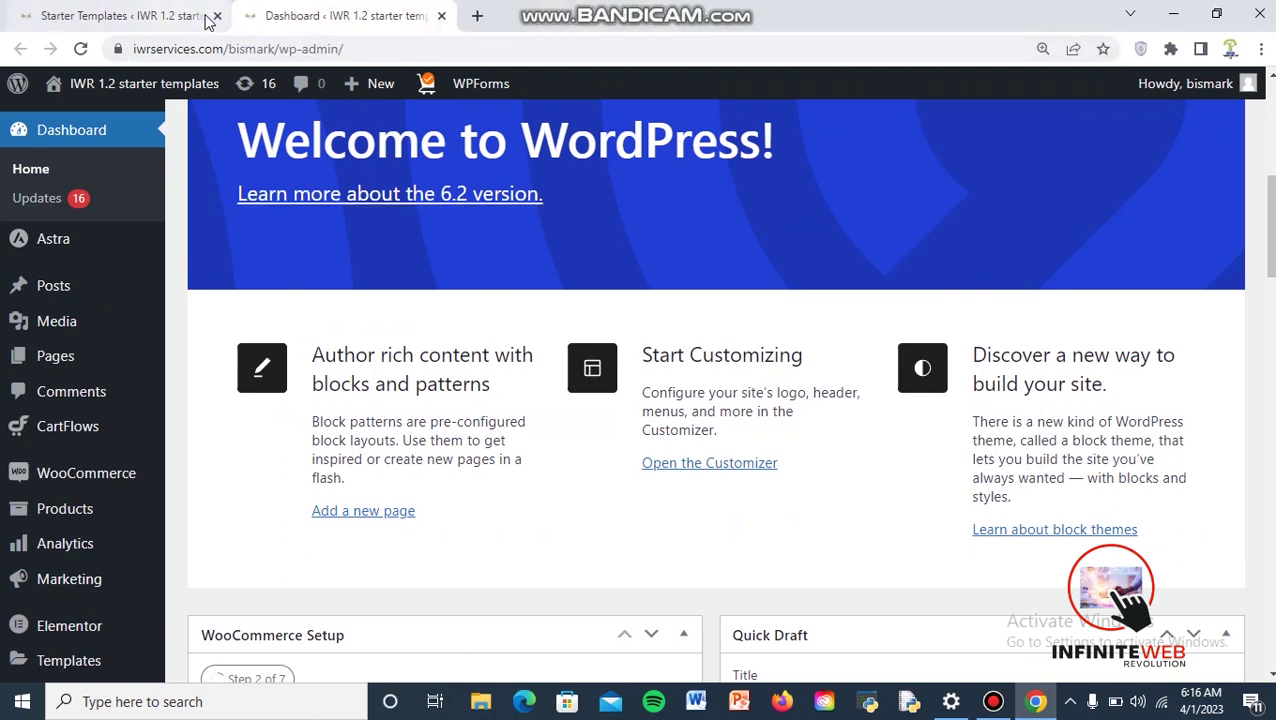
{"action": "left_click", "coordinate": [217, 16]}
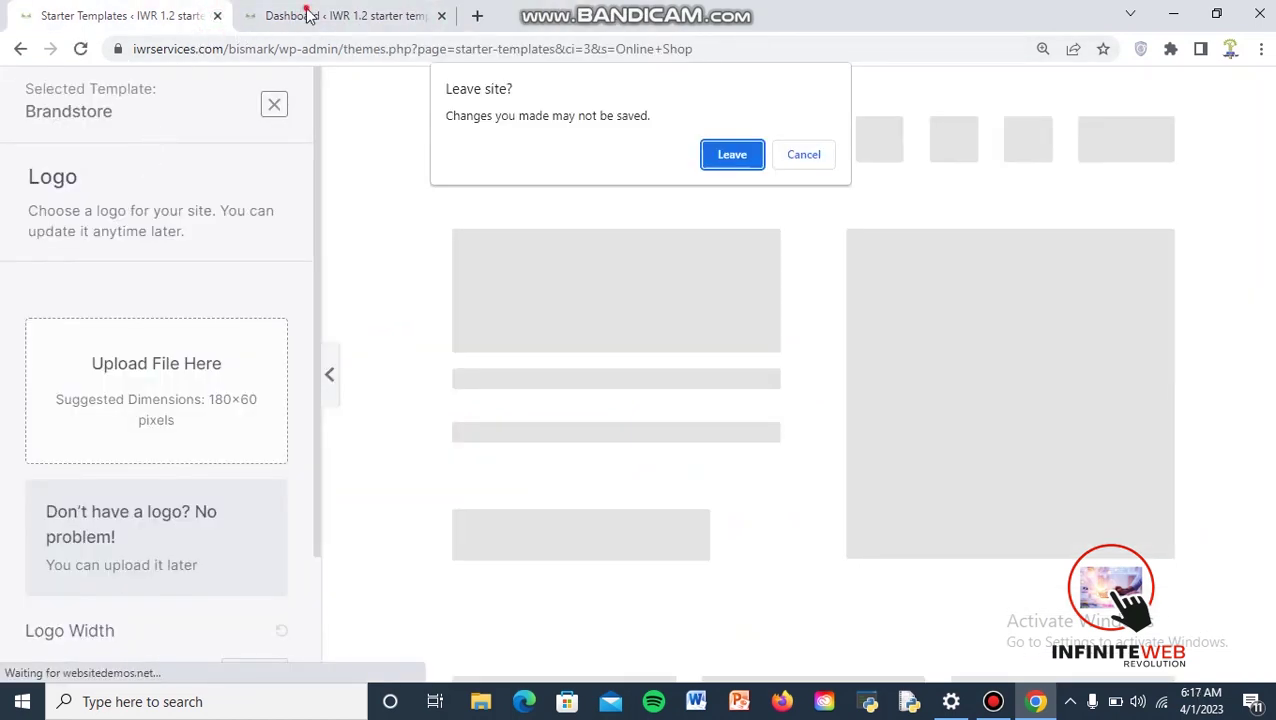
{"action": "left_click", "coordinate": [708, 160]}
{"action": "scroll", "coordinate": [431, 417], "scroll_direction": "up", "scroll_amount": 5}
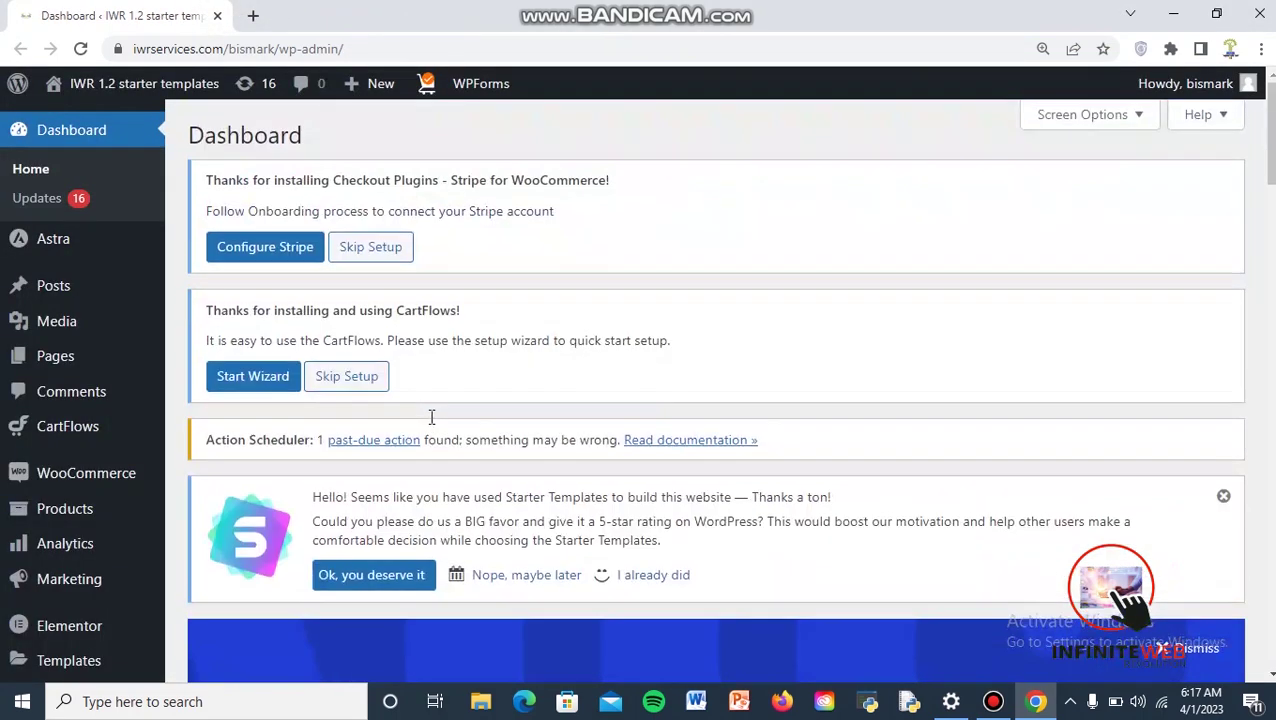
Open the live shop from the dashboard in a new browser tab and view its home page down to Featured Products
{"action": "mouse_move", "coordinate": [134, 83]}
{"action": "right_click", "coordinate": [128, 122]}
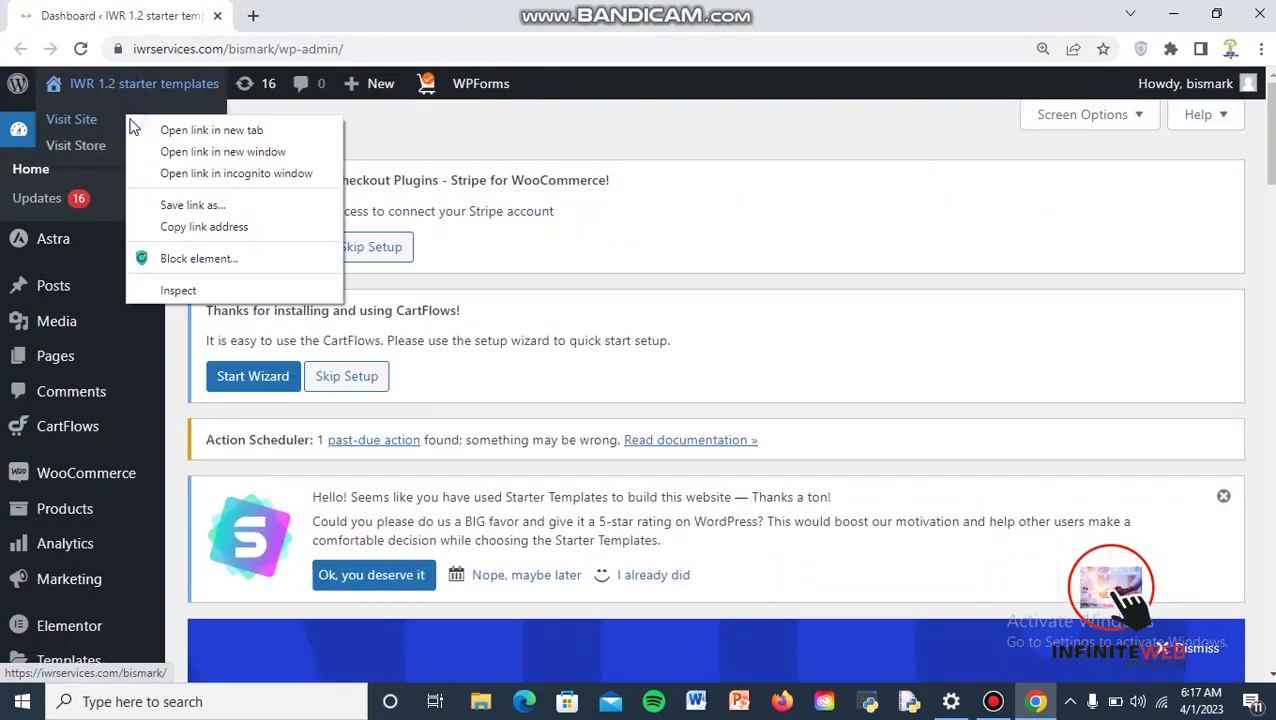
{"action": "left_click", "coordinate": [140, 126]}
{"action": "left_click", "coordinate": [262, 18]}
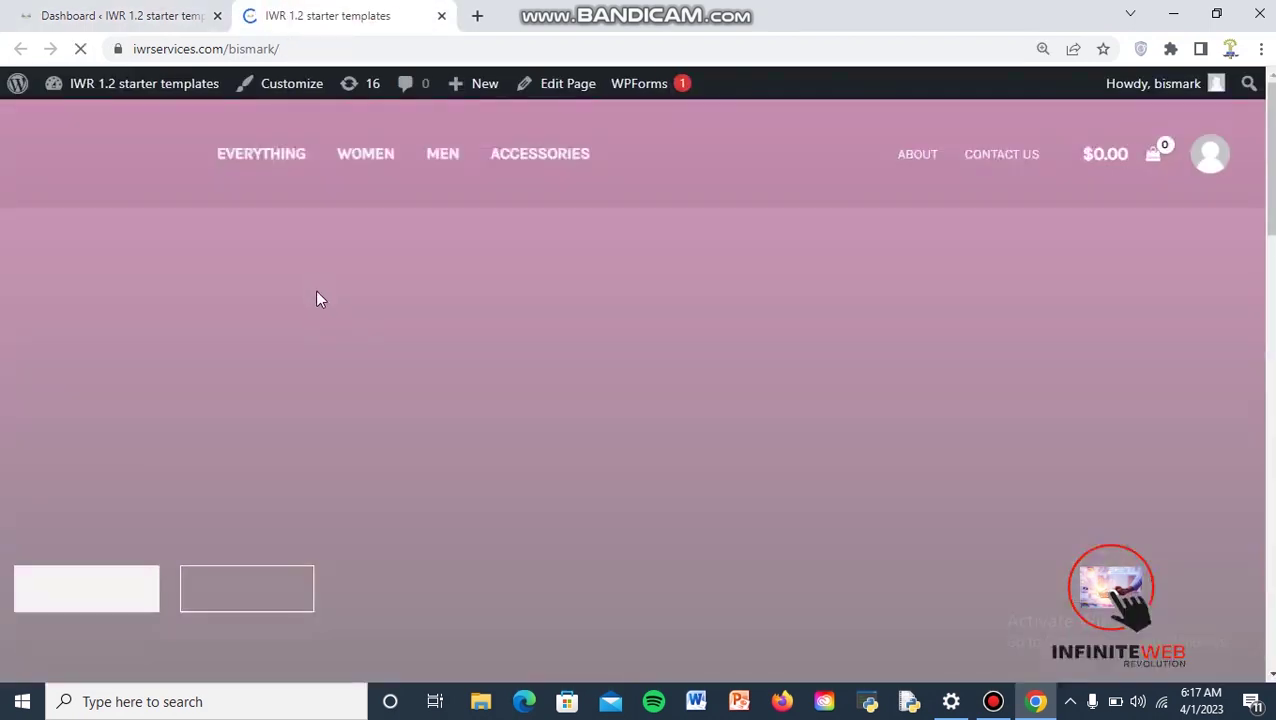
{"action": "scroll", "coordinate": [328, 313], "scroll_direction": "down", "scroll_amount": 5}
{"action": "scroll", "coordinate": [328, 313], "scroll_direction": "down", "scroll_amount": 8}
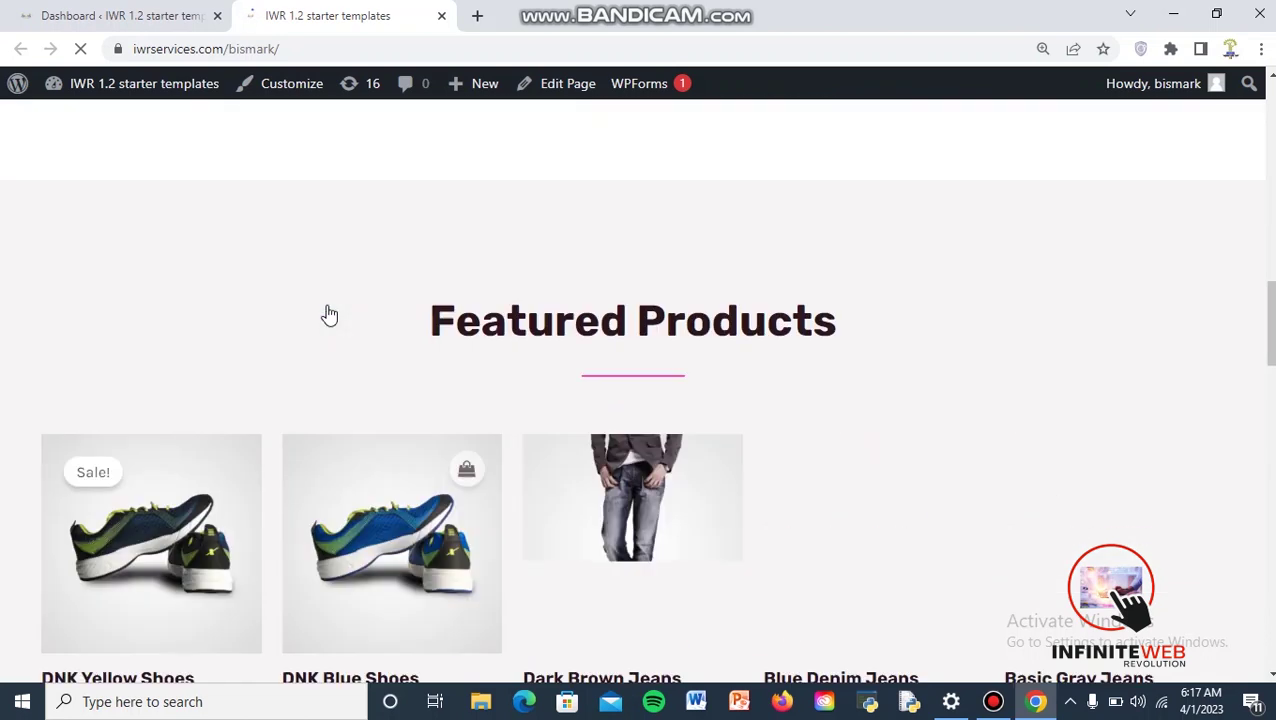
{"action": "scroll", "coordinate": [328, 313], "scroll_direction": "up", "scroll_amount": 13}
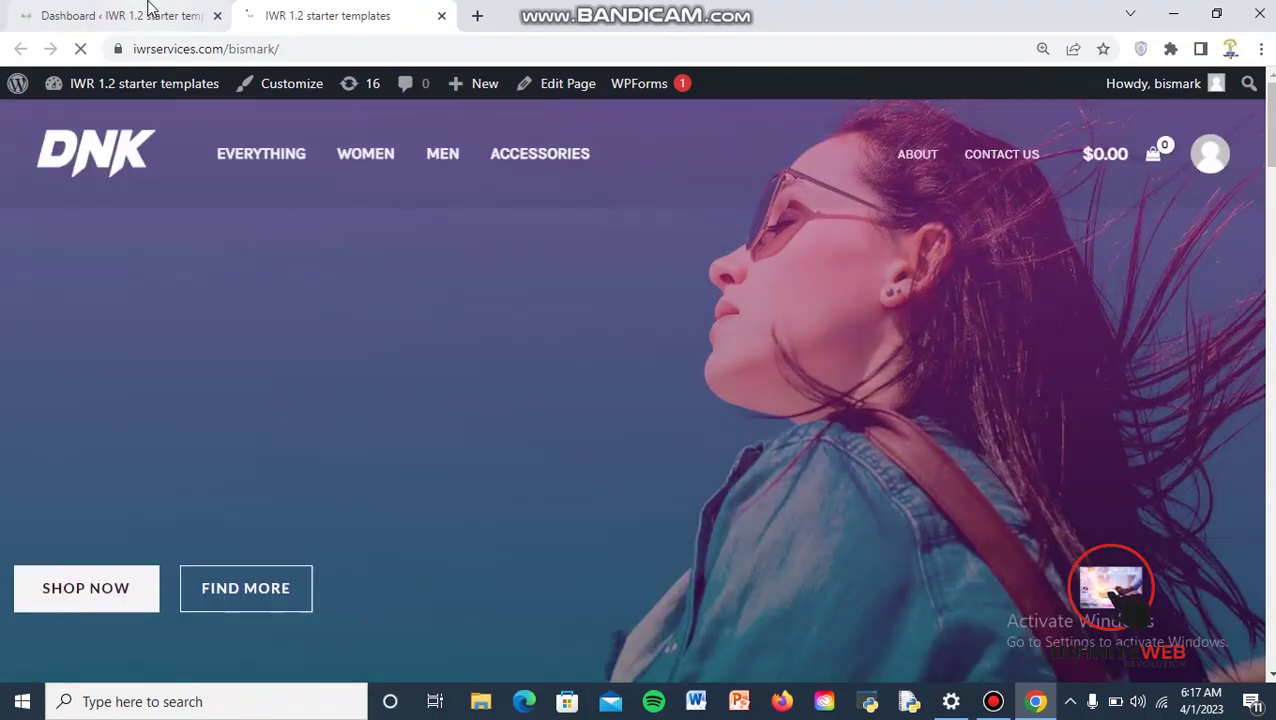
Return to the WordPress dashboard and examine its plugin notices, welcome panel and admin navigation
{"action": "left_click", "coordinate": [150, 12]}
{"action": "scroll", "coordinate": [293, 330], "scroll_direction": "down", "scroll_amount": 8}
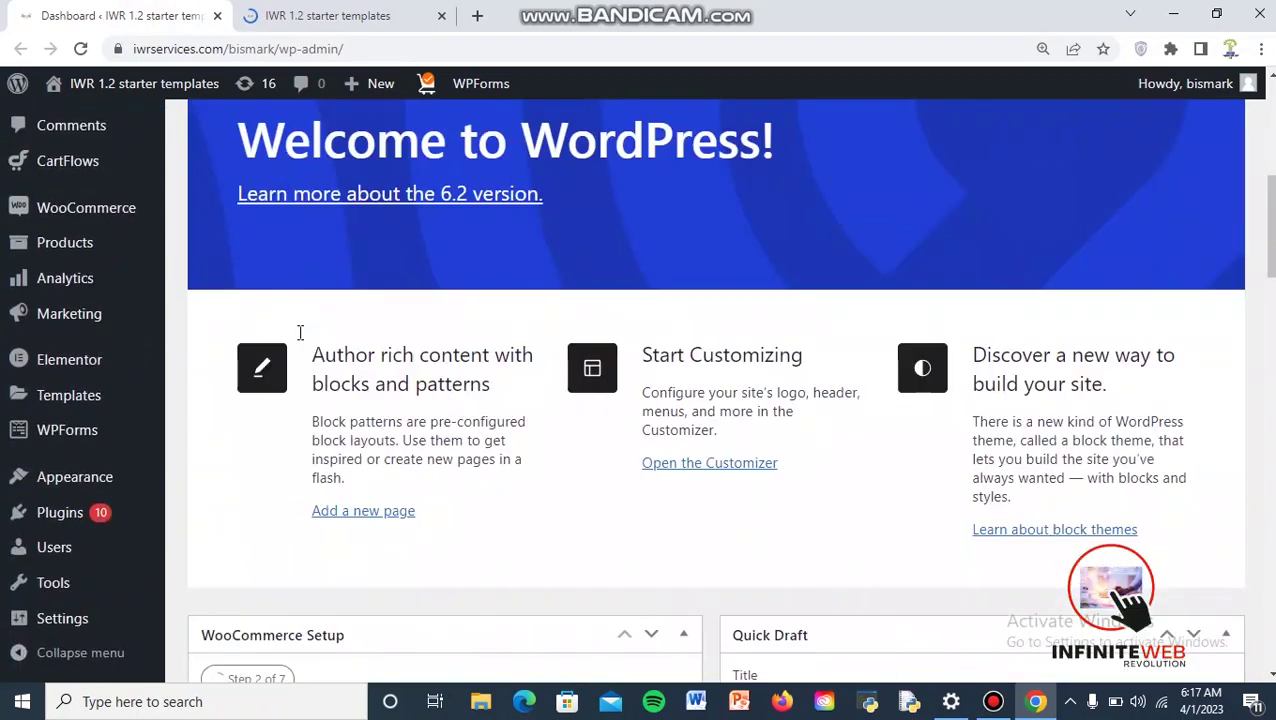
{"action": "scroll", "coordinate": [603, 347], "scroll_direction": "up", "scroll_amount": 8}
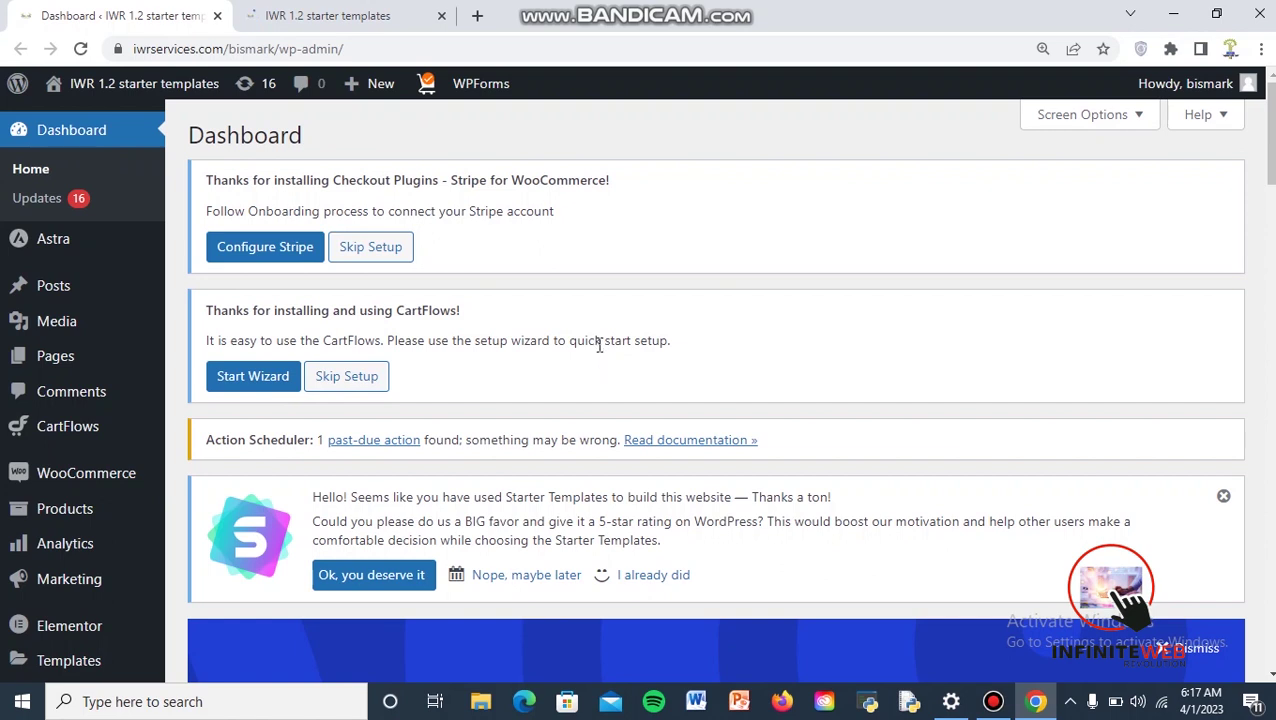
{"action": "scroll", "coordinate": [600, 345], "scroll_direction": "down", "scroll_amount": 4}
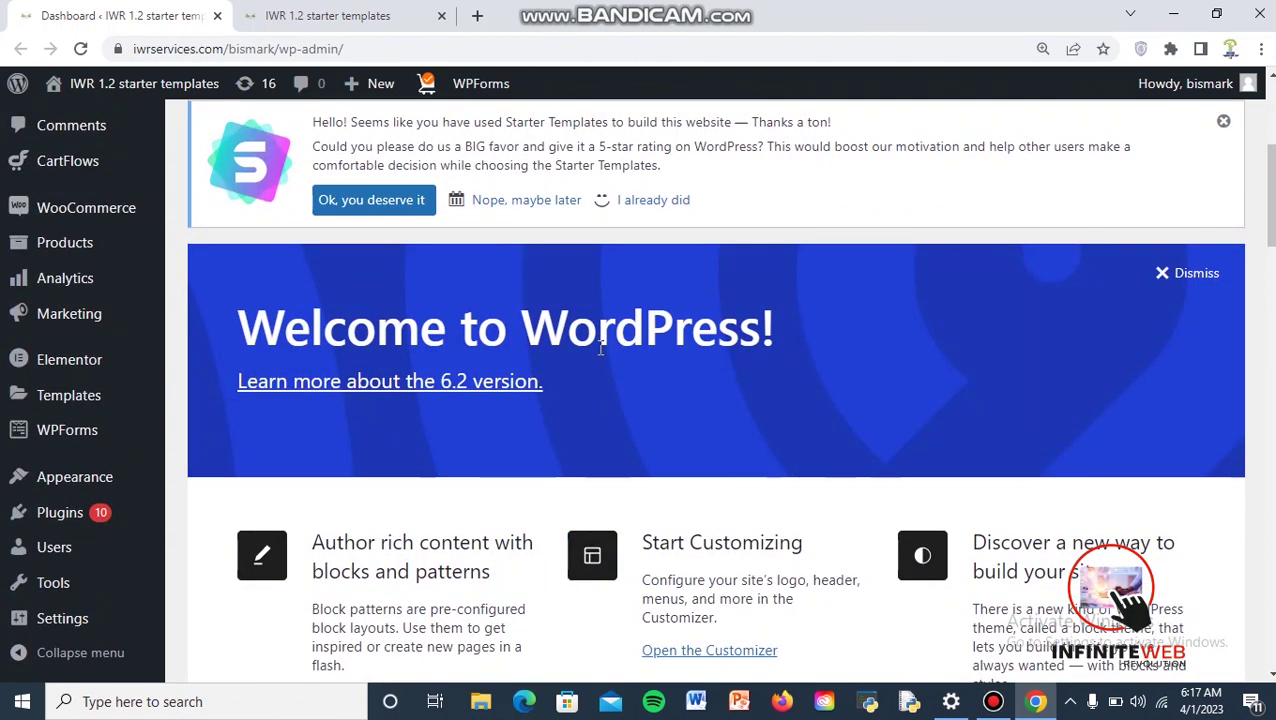
{"action": "scroll", "coordinate": [600, 347], "scroll_direction": "down", "scroll_amount": 2}
{"action": "scroll", "coordinate": [501, 365], "scroll_direction": "up", "scroll_amount": 6}
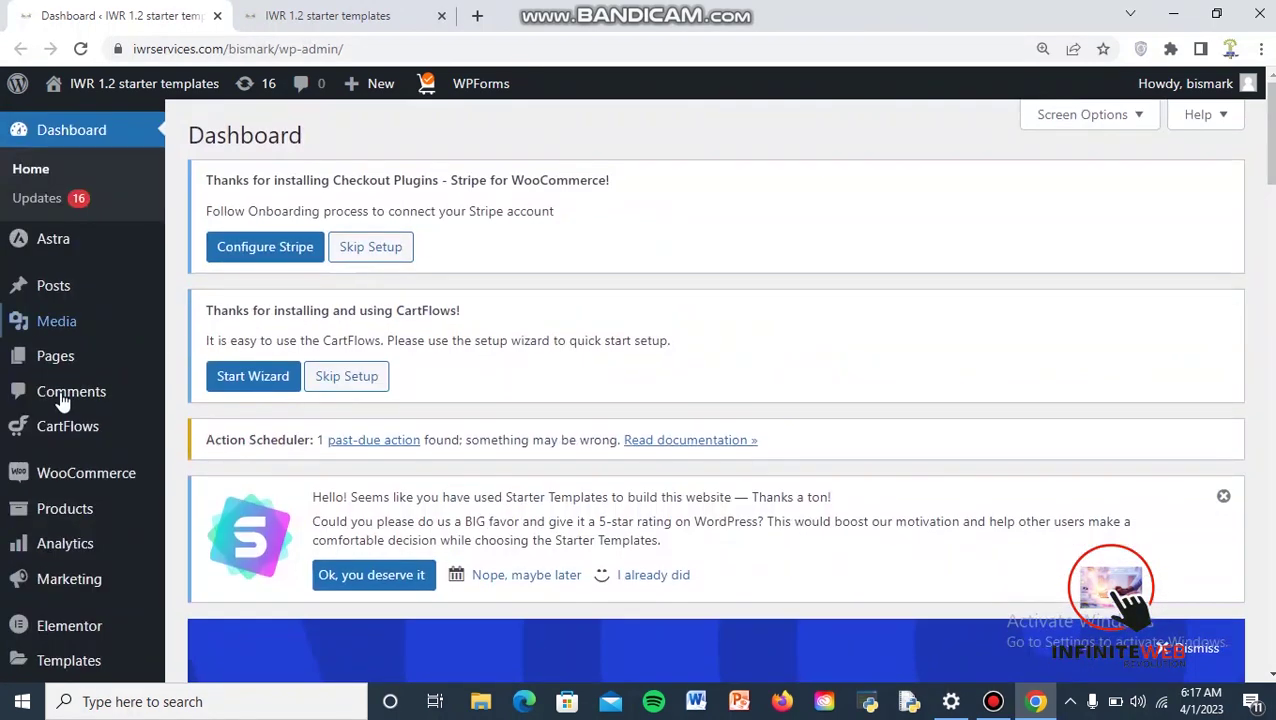
{"action": "scroll", "coordinate": [85, 393], "scroll_direction": "down", "scroll_amount": 6}
Check the featured products on the live shop's home page and return to the dashboard
{"action": "left_click", "coordinate": [305, 12]}
{"action": "scroll", "coordinate": [450, 367], "scroll_direction": "down", "scroll_amount": 12}
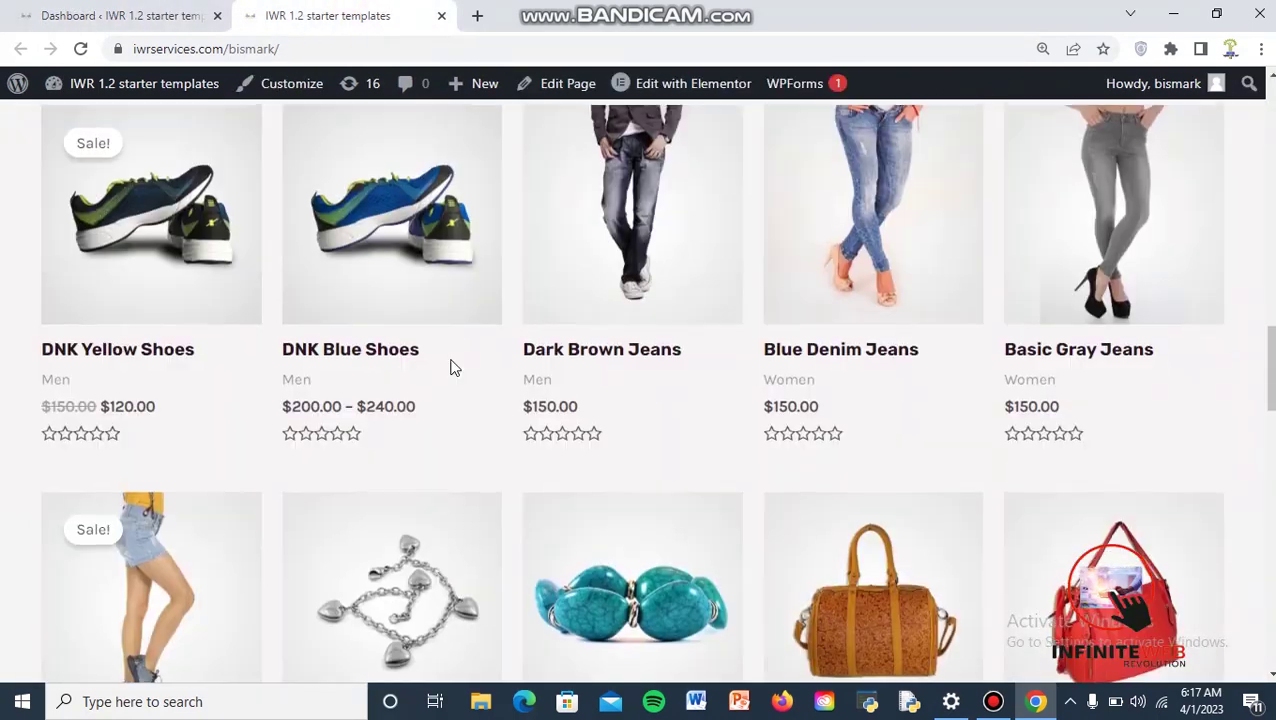
{"action": "scroll", "coordinate": [450, 367], "scroll_direction": "up", "scroll_amount": 5}
{"action": "left_click", "coordinate": [120, 15]}
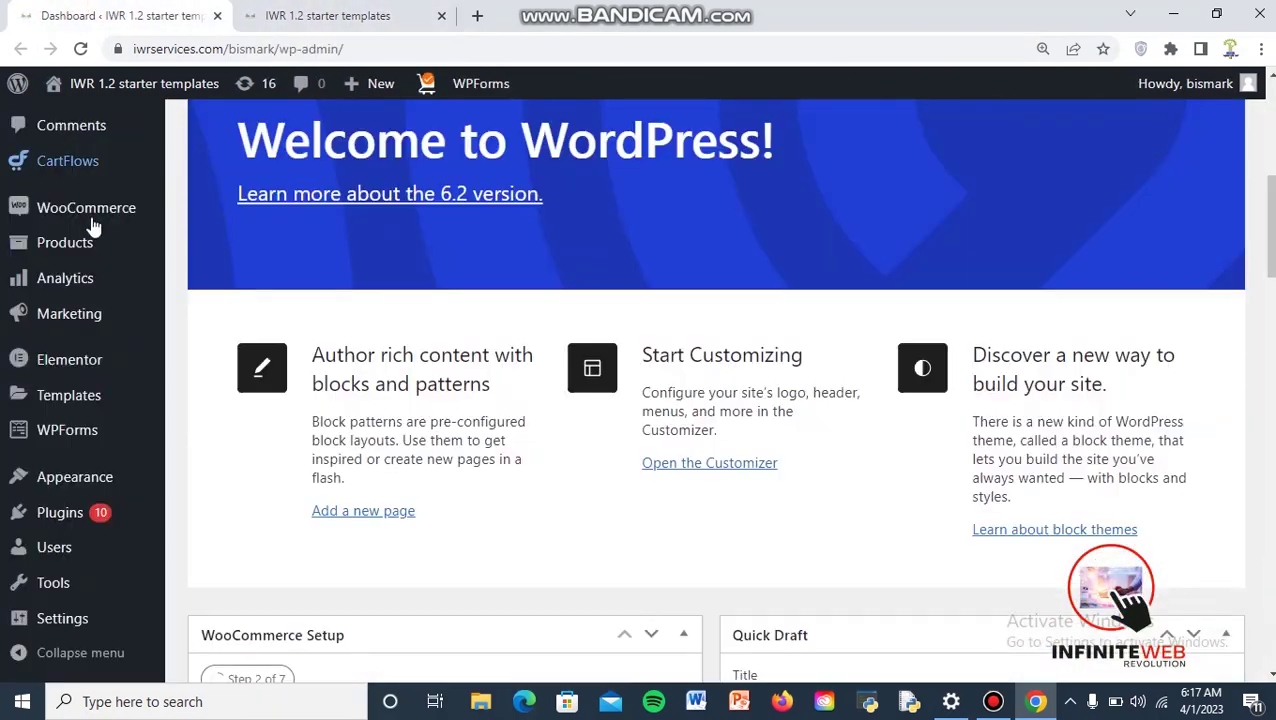
Open the list of all the site's pages from the WordPress dashboard
{"action": "scroll", "coordinate": [85, 222], "scroll_direction": "up", "scroll_amount": 5}
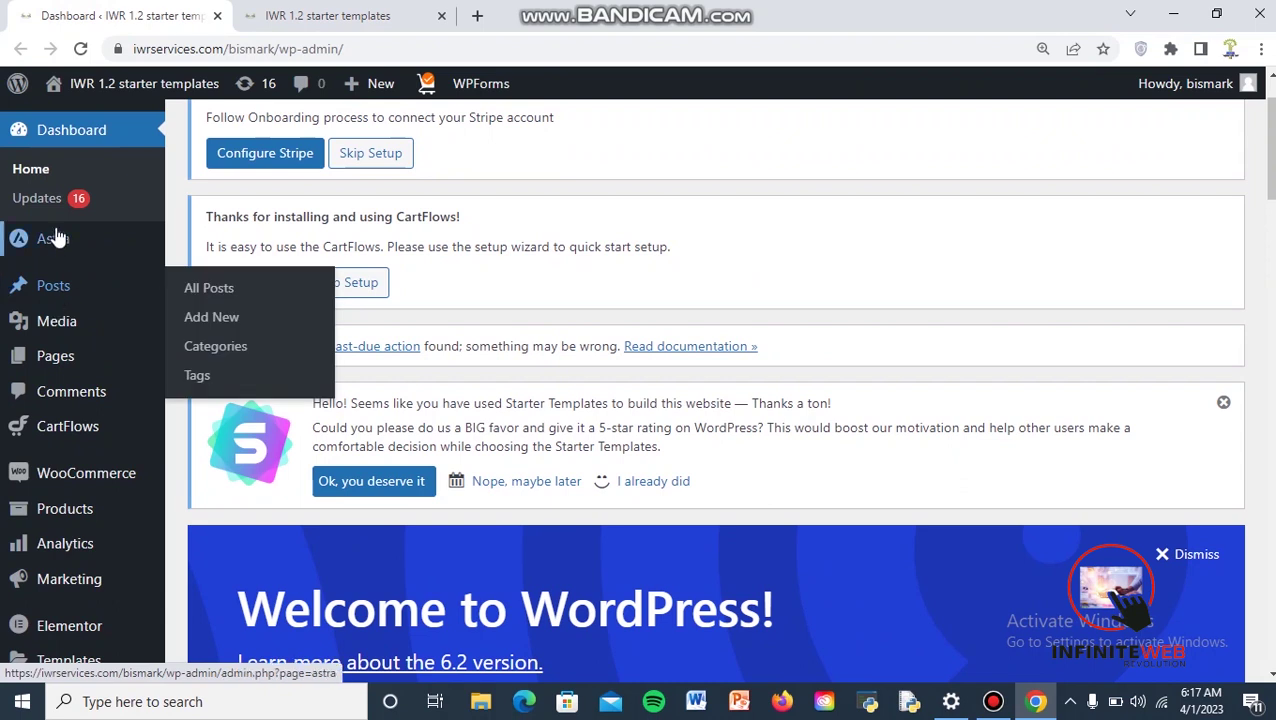
{"action": "scroll", "coordinate": [65, 400], "scroll_direction": "up", "scroll_amount": 1}
{"action": "mouse_move", "coordinate": [60, 328]}
{"action": "scroll", "coordinate": [70, 400], "scroll_direction": "down", "scroll_amount": 3}
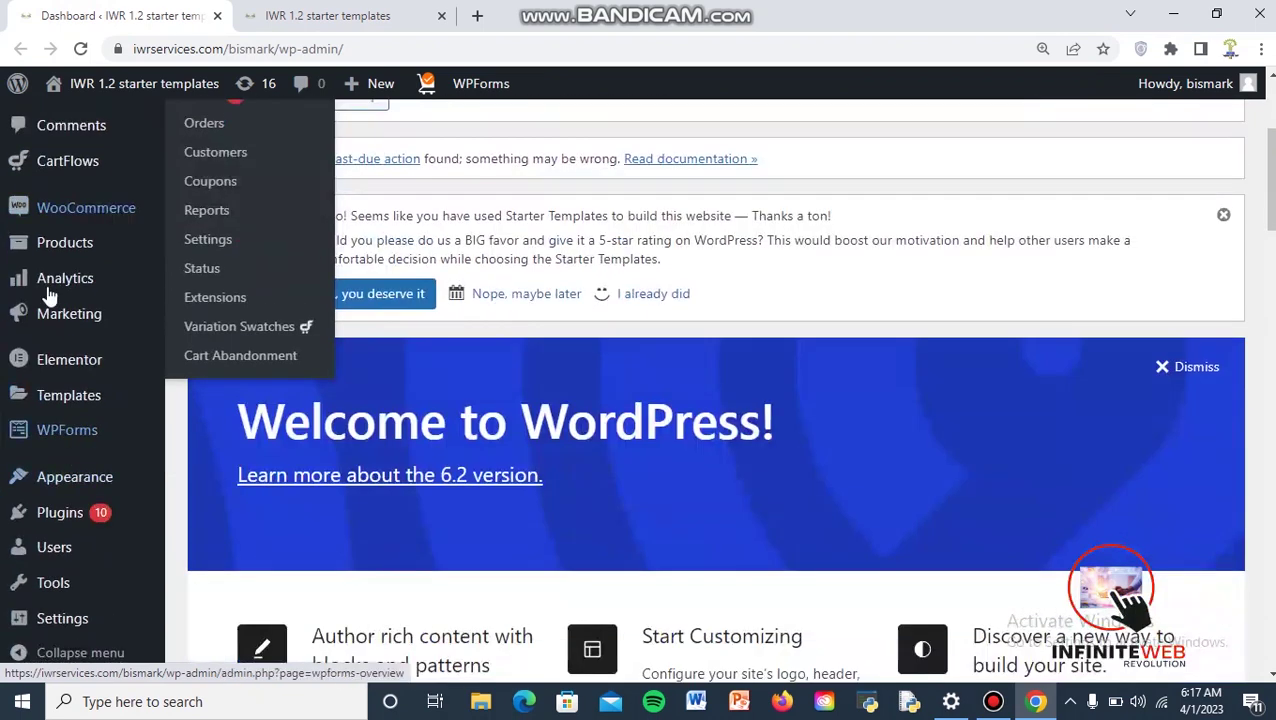
{"action": "scroll", "coordinate": [50, 290], "scroll_direction": "up", "scroll_amount": 1}
{"action": "mouse_move", "coordinate": [53, 190]}
{"action": "scroll", "coordinate": [53, 190], "scroll_direction": "up", "scroll_amount": 2}
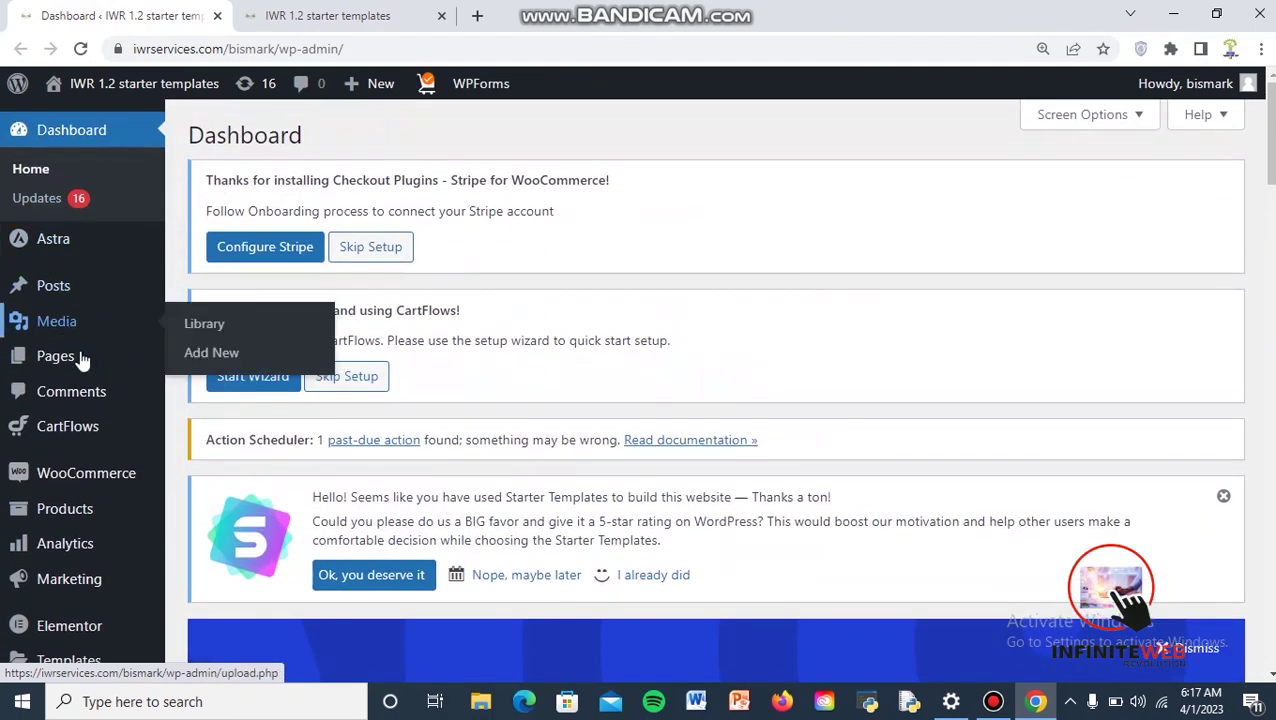
{"action": "left_click", "coordinate": [201, 363]}
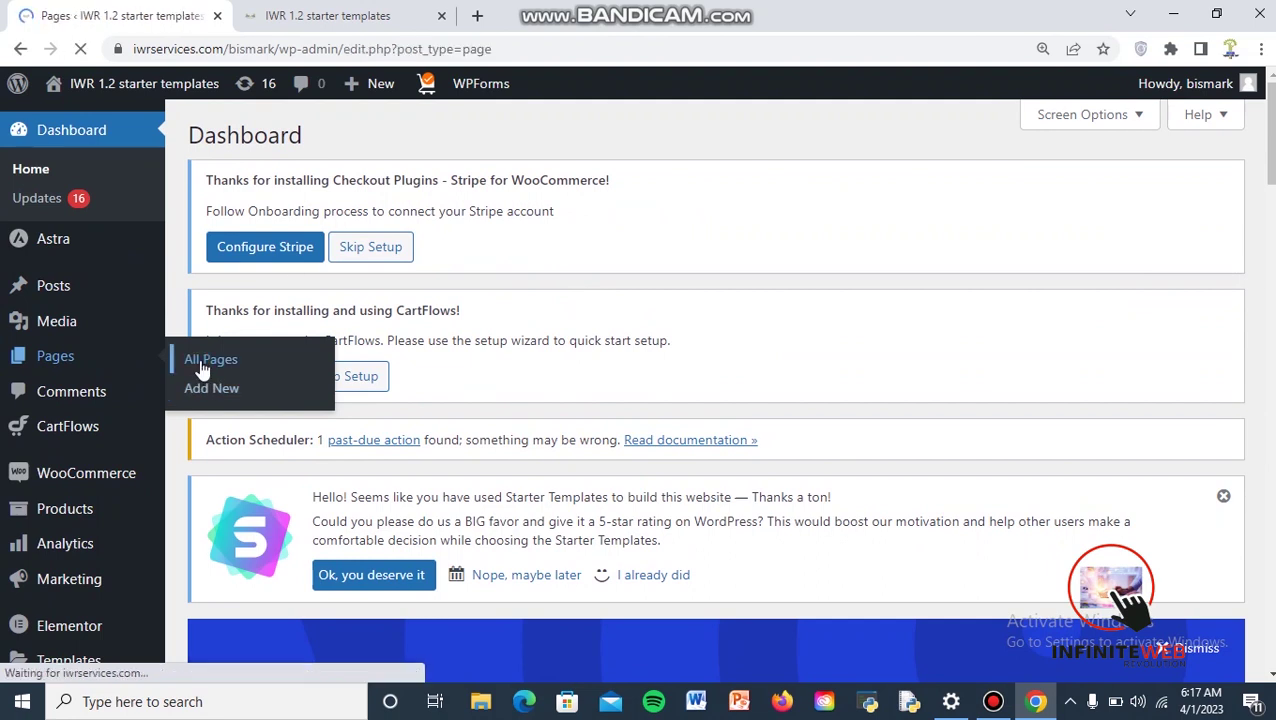
Examine the imported pages from About to Store, including the Elementor editing options for About and Home
{"action": "scroll", "coordinate": [442, 364], "scroll_direction": "down", "scroll_amount": 6}
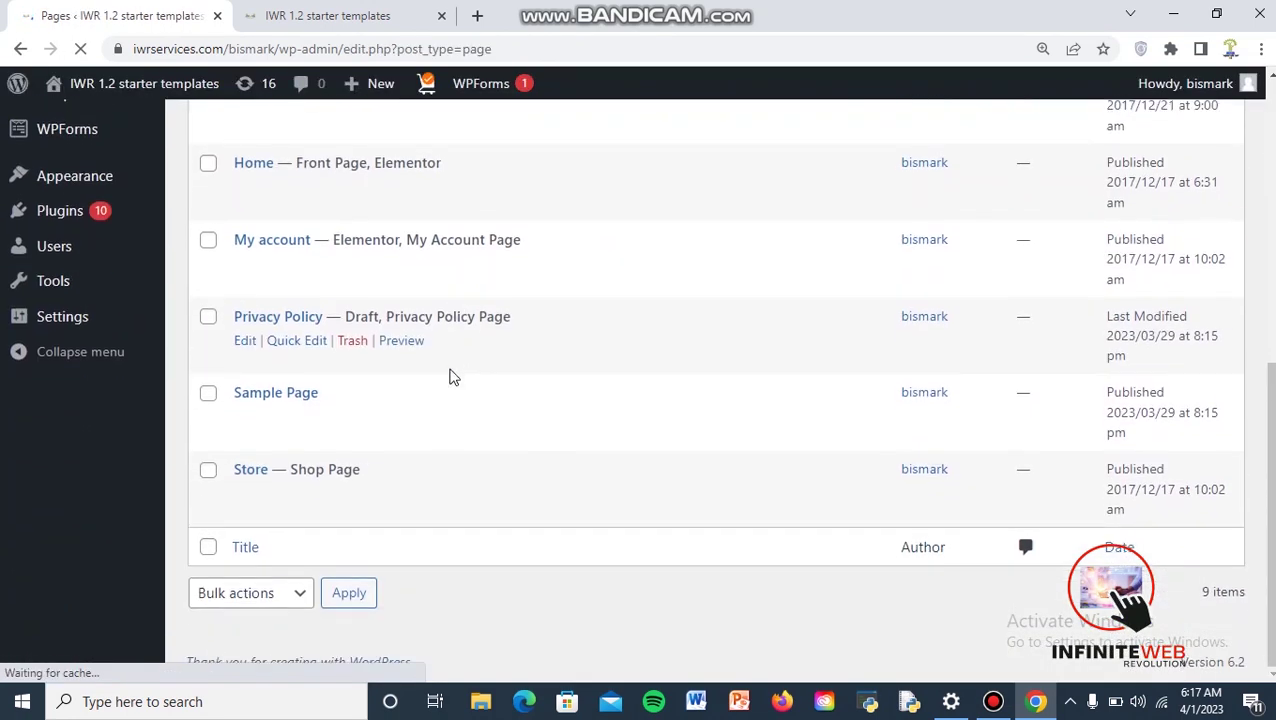
{"action": "scroll", "coordinate": [450, 370], "scroll_direction": "up", "scroll_amount": 5}
{"action": "scroll", "coordinate": [450, 376], "scroll_direction": "down", "scroll_amount": 6}
{"action": "scroll", "coordinate": [276, 296], "scroll_direction": "up", "scroll_amount": 1}
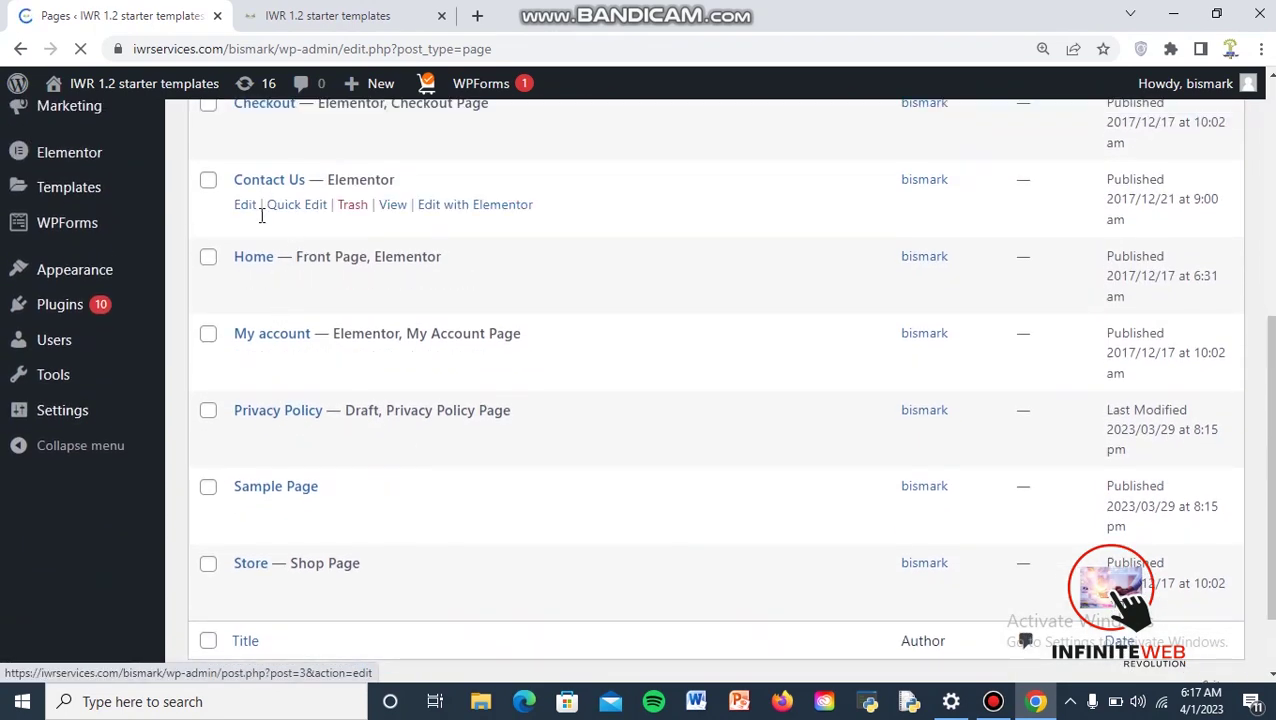
{"action": "scroll", "coordinate": [318, 472], "scroll_direction": "up", "scroll_amount": 1}
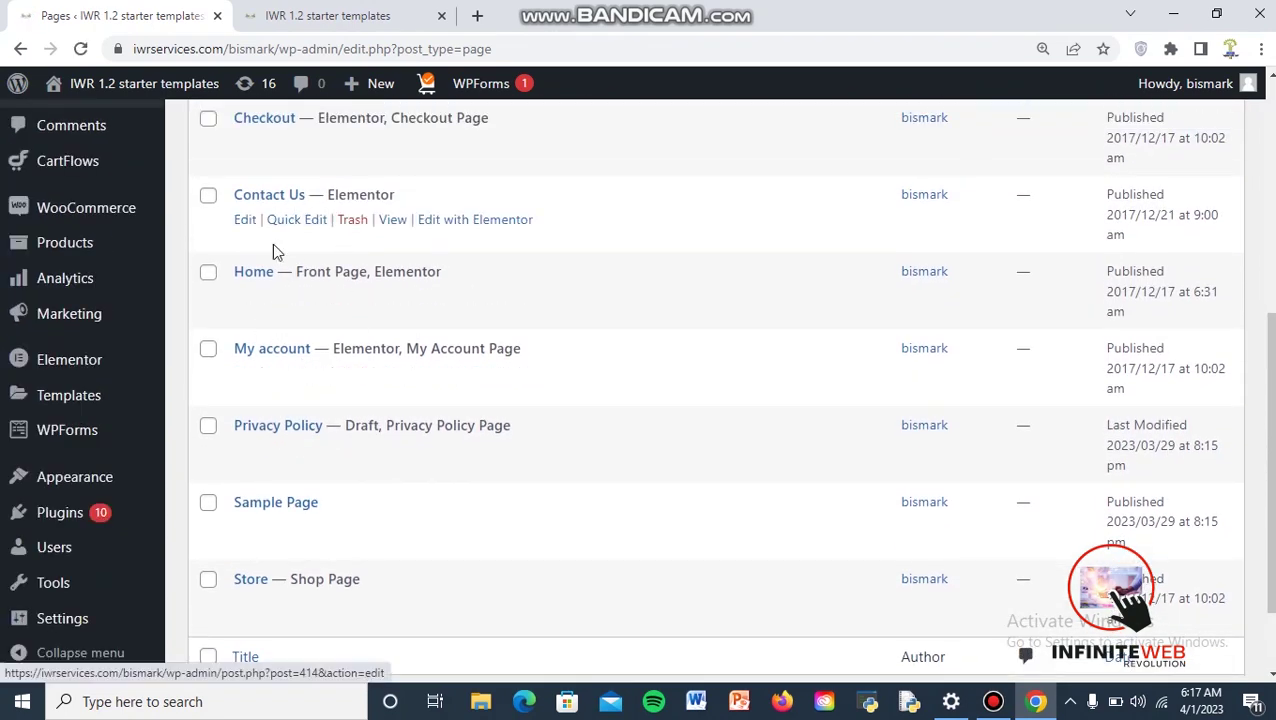
{"action": "scroll", "coordinate": [285, 290], "scroll_direction": "up", "scroll_amount": 3}
{"action": "mouse_move", "coordinate": [278, 364]}
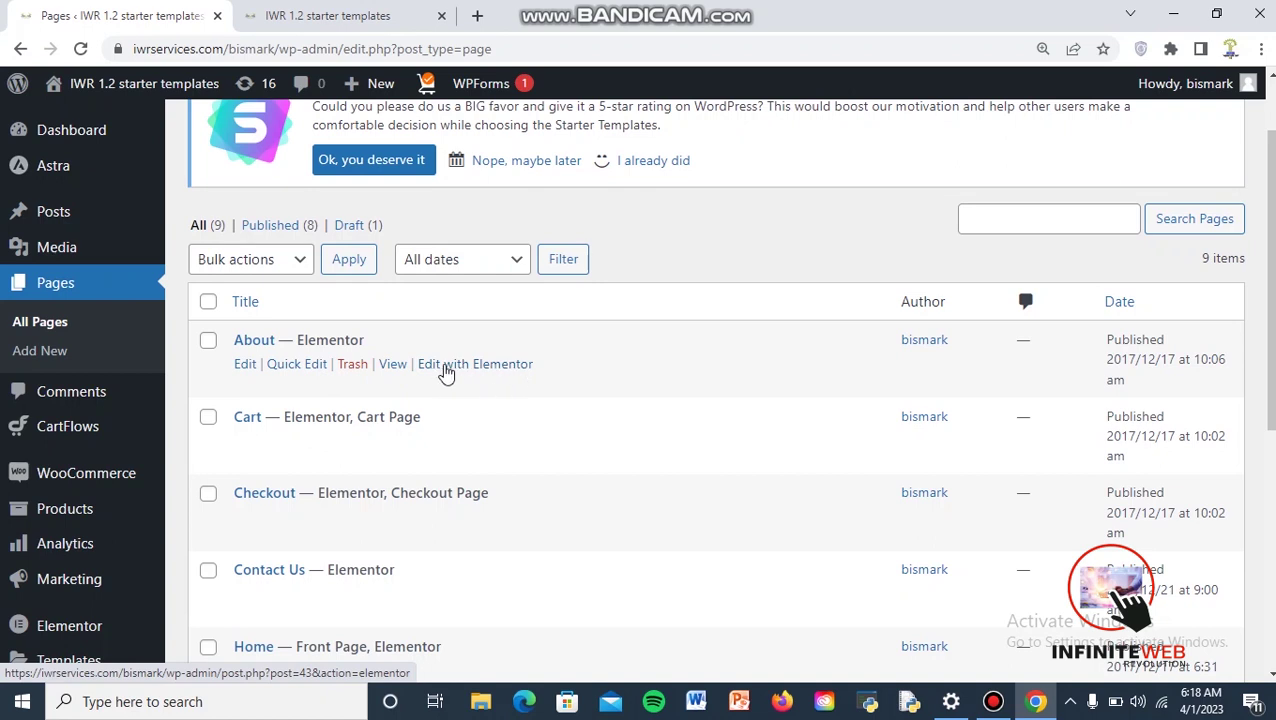
{"action": "scroll", "coordinate": [357, 416], "scroll_direction": "down", "scroll_amount": 4}
{"action": "mouse_move", "coordinate": [421, 302]}
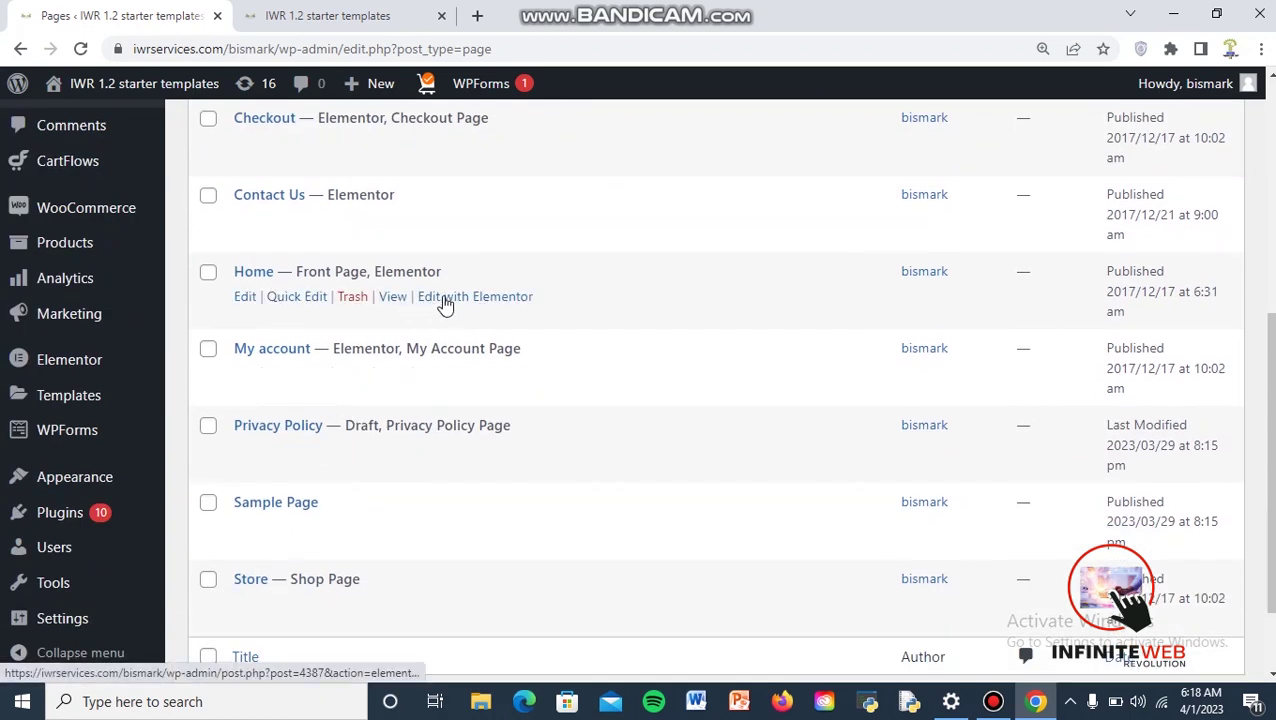
Open the Home page for editing with Elementor and check the live home page's hero and featured products while the editor loads
{"action": "left_click", "coordinate": [450, 300]}
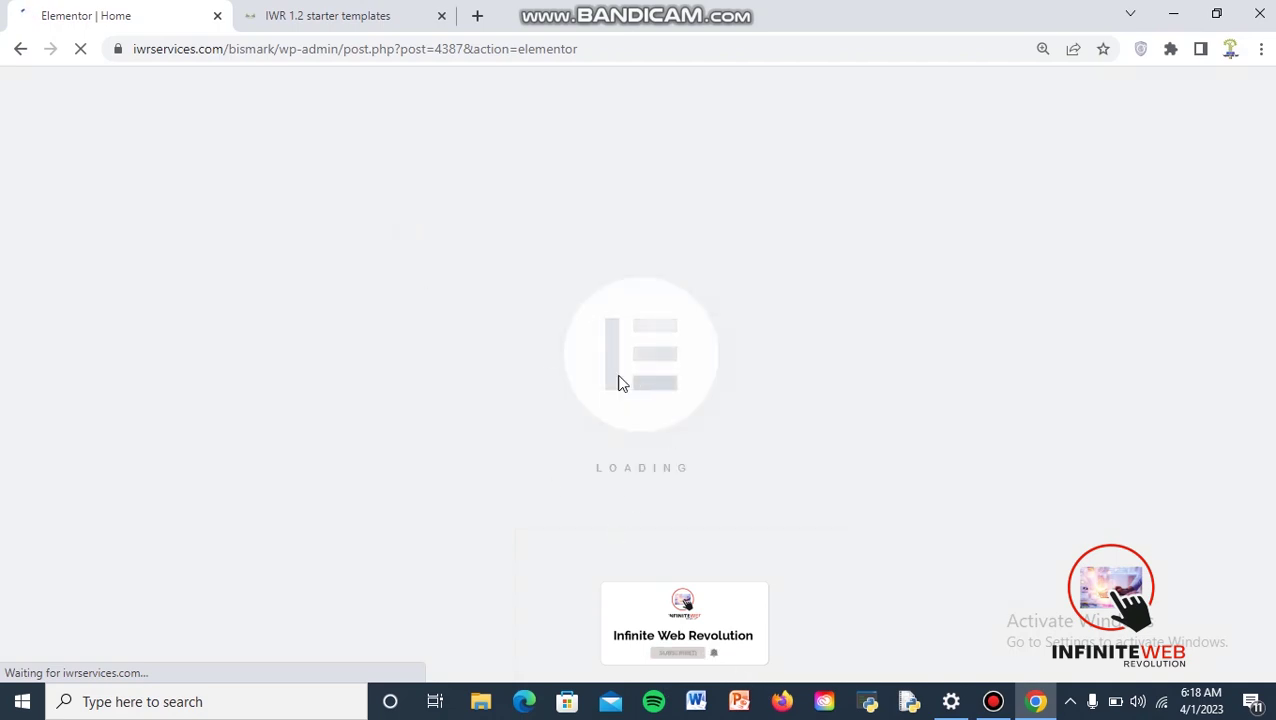
{"action": "left_click", "coordinate": [320, 16]}
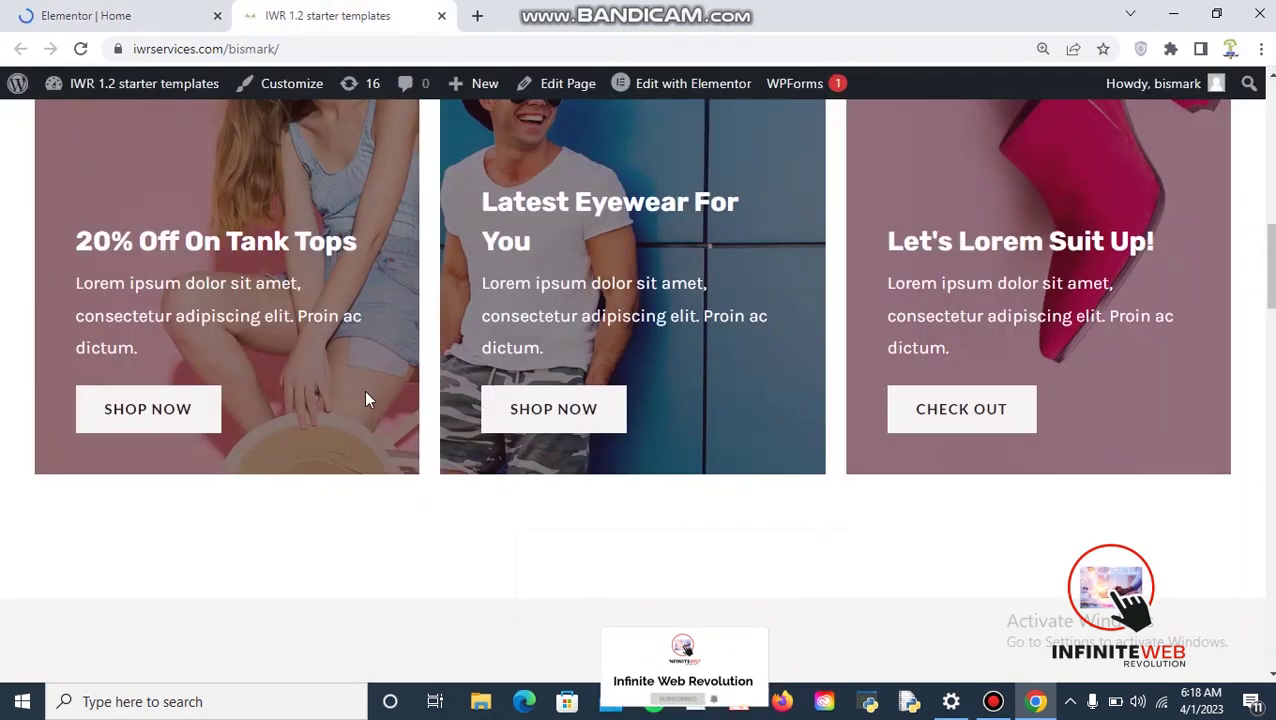
{"action": "scroll", "coordinate": [363, 359], "scroll_direction": "up", "scroll_amount": 10}
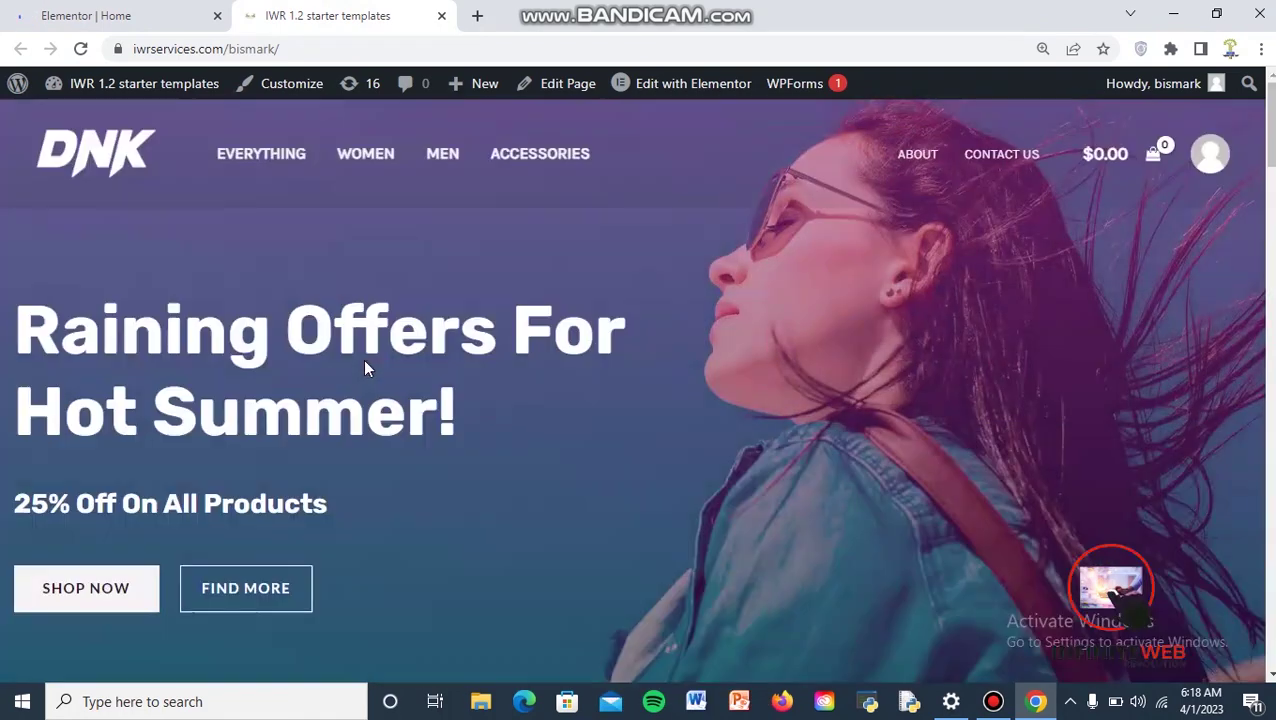
{"action": "scroll", "coordinate": [363, 359], "scroll_direction": "down", "scroll_amount": 5}
{"action": "scroll", "coordinate": [364, 362], "scroll_direction": "down", "scroll_amount": 12}
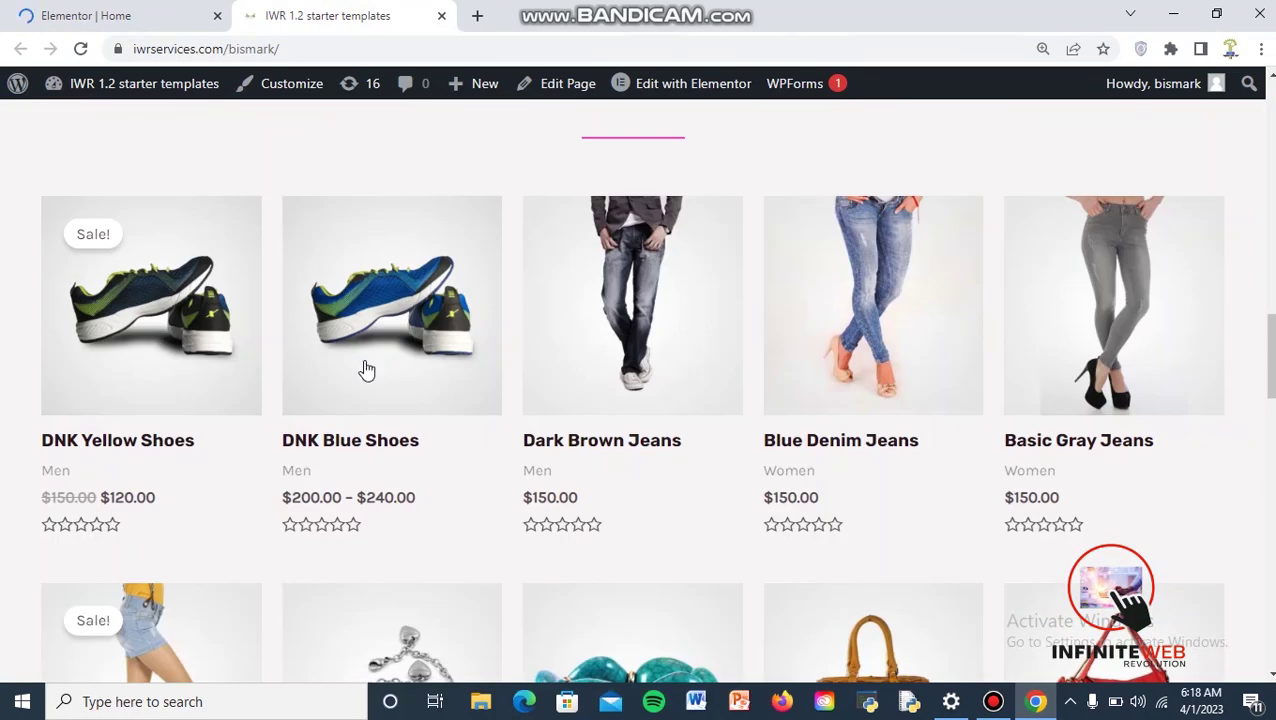
{"action": "scroll", "coordinate": [420, 390], "scroll_direction": "up", "scroll_amount": 6}
{"action": "scroll", "coordinate": [584, 393], "scroll_direction": "down", "scroll_amount": 4}
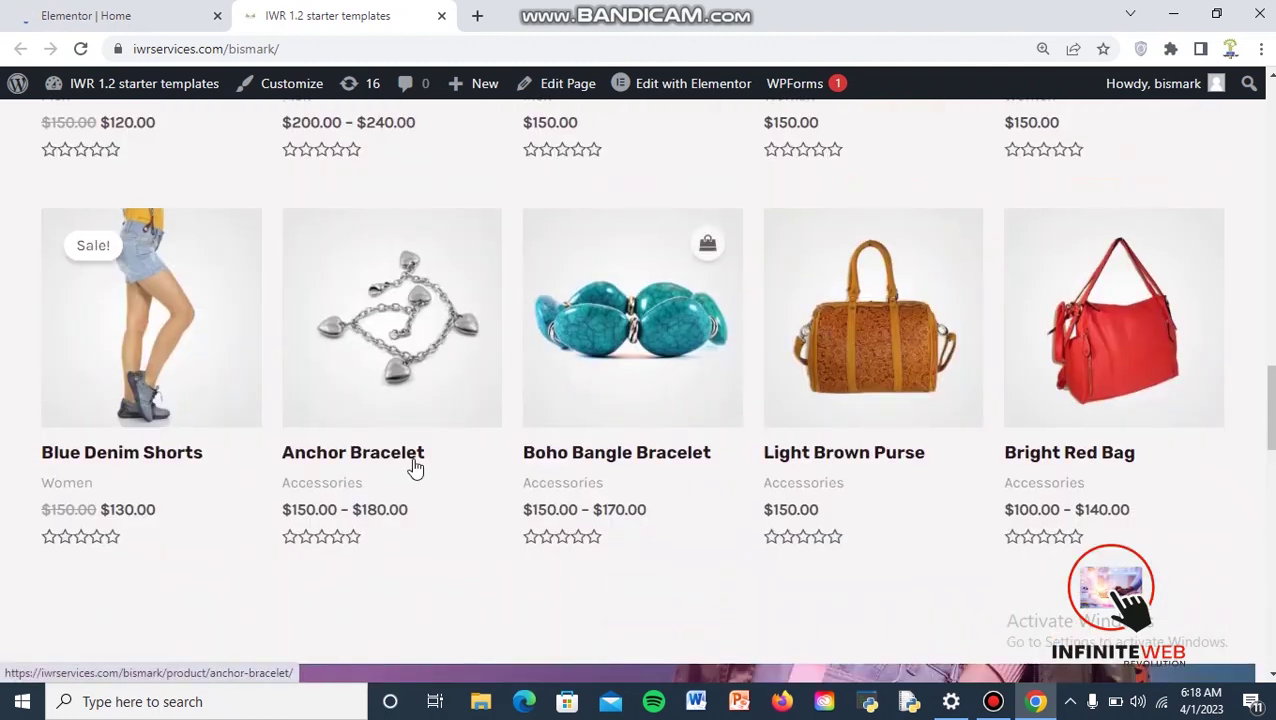
{"action": "scroll", "coordinate": [475, 353], "scroll_direction": "up", "scroll_amount": 6}
{"action": "left_click", "coordinate": [157, 12]}
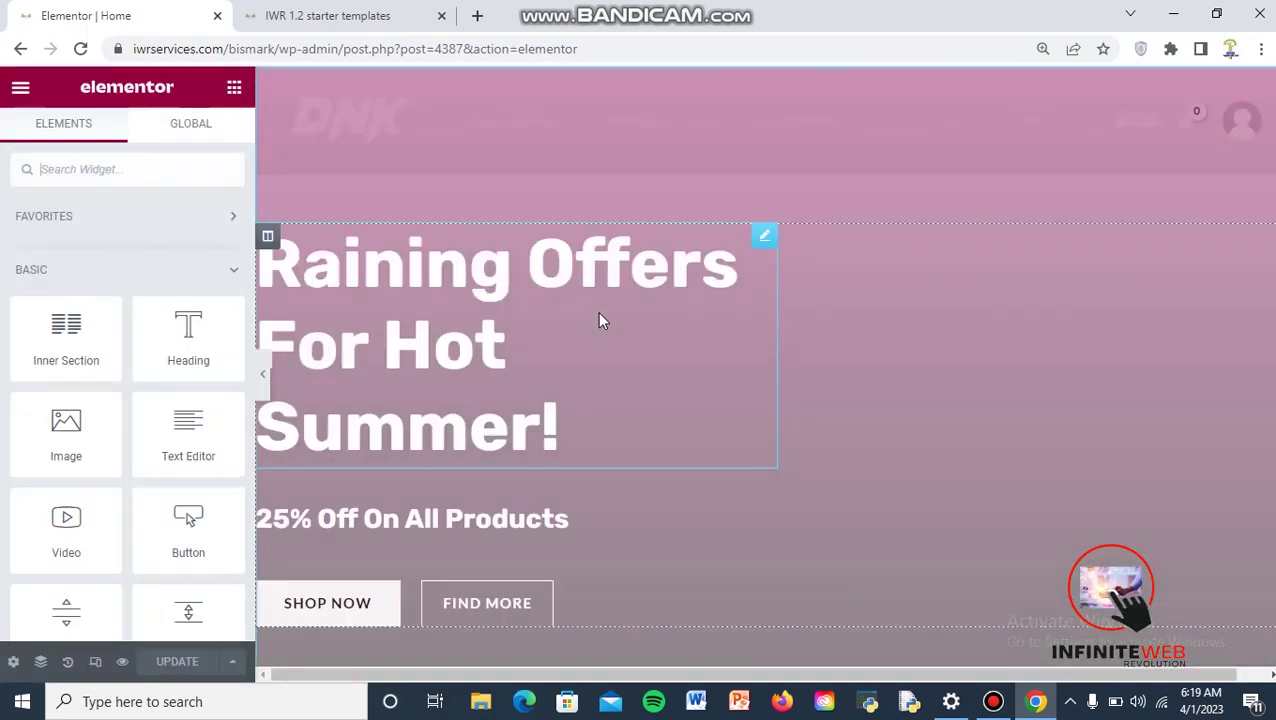
Examine the Home page layout in the Elementor editor, from the hero section through the logos and promo banners to the featured products
{"action": "scroll", "coordinate": [709, 288], "scroll_direction": "down", "scroll_amount": 7}
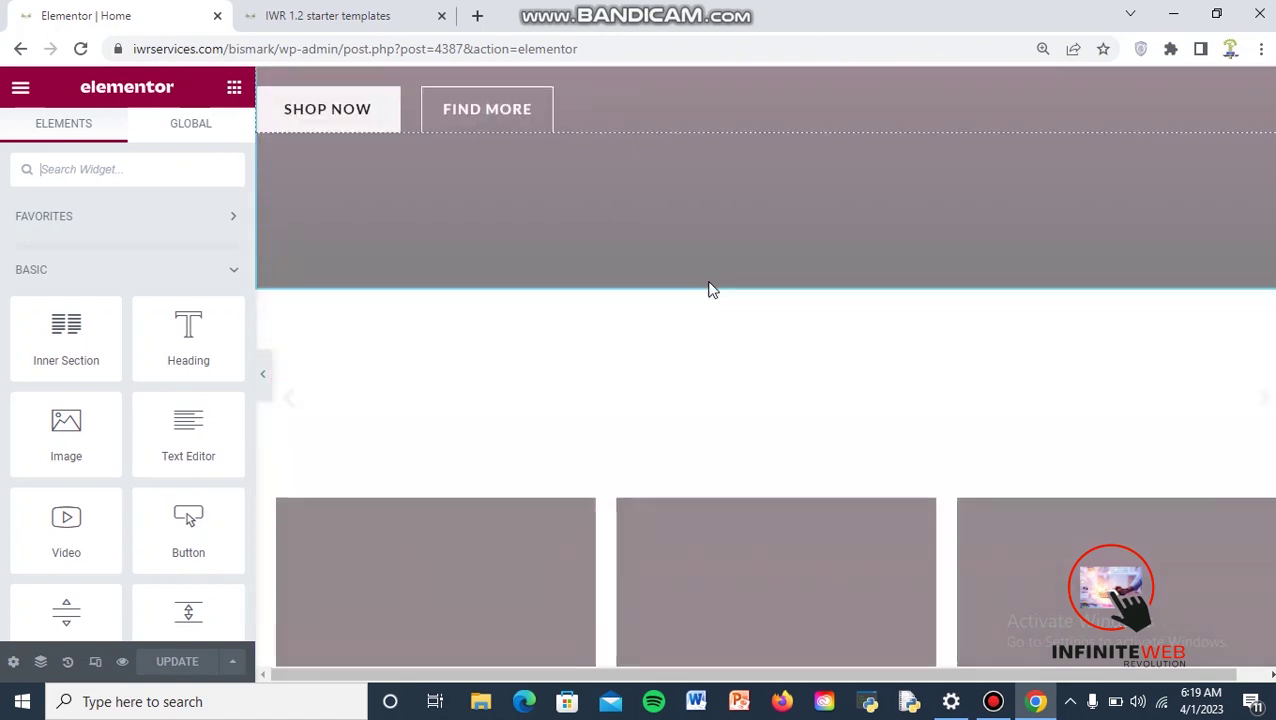
{"action": "scroll", "coordinate": [711, 289], "scroll_direction": "up", "scroll_amount": 4}
{"action": "scroll", "coordinate": [711, 289], "scroll_direction": "up", "scroll_amount": 3}
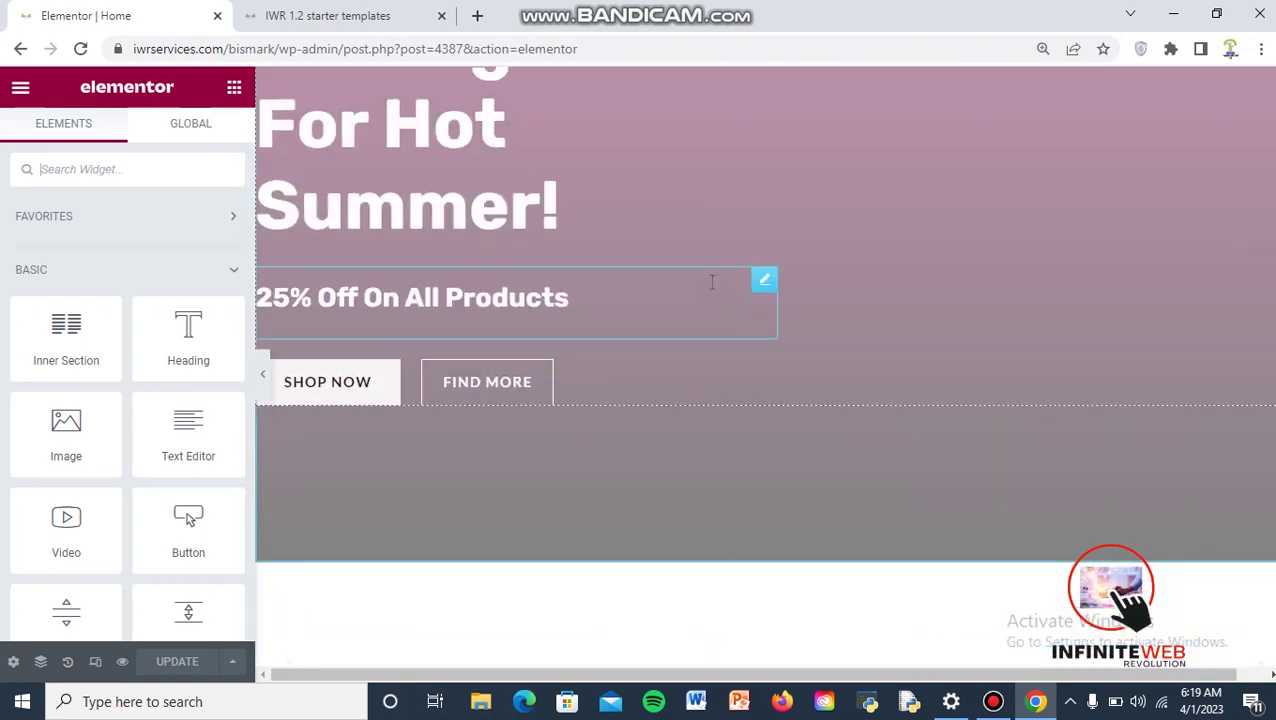
{"action": "scroll", "coordinate": [711, 289], "scroll_direction": "down", "scroll_amount": 5}
{"action": "scroll", "coordinate": [711, 289], "scroll_direction": "down", "scroll_amount": 8}
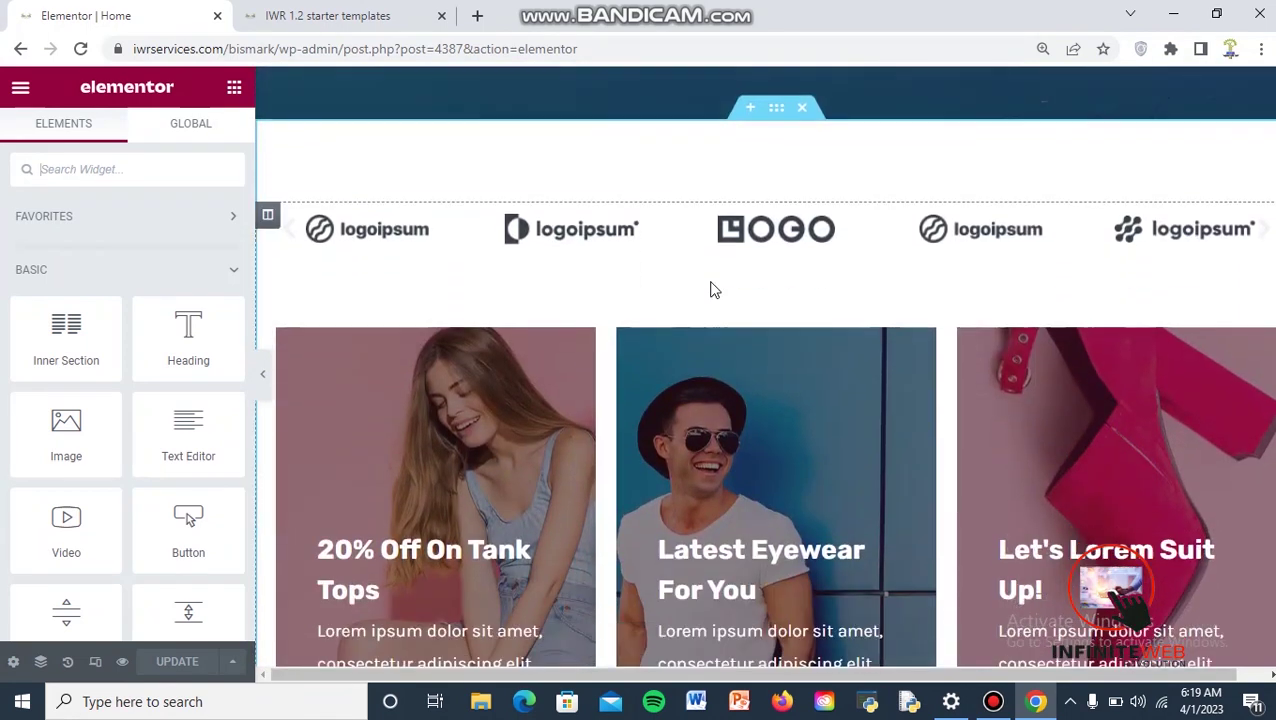
{"action": "scroll", "coordinate": [713, 289], "scroll_direction": "down", "scroll_amount": 5}
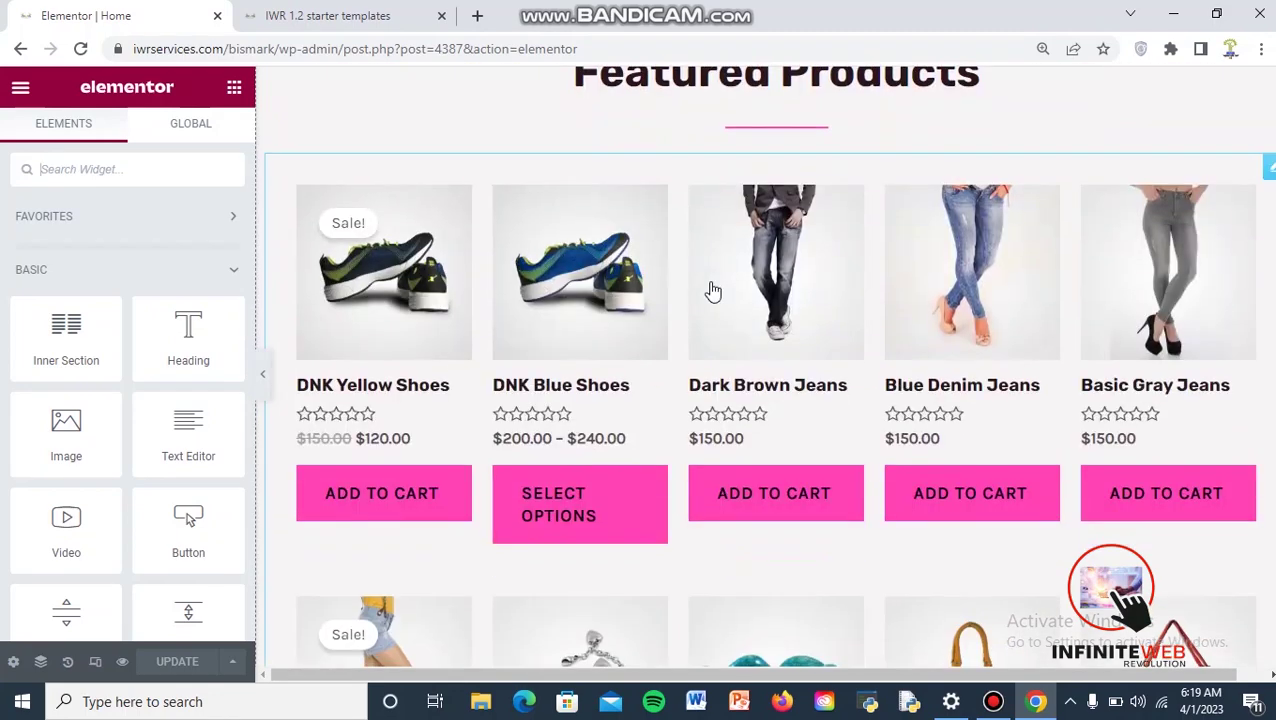
{"action": "scroll", "coordinate": [712, 287], "scroll_direction": "up", "scroll_amount": 4}
{"action": "scroll", "coordinate": [712, 287], "scroll_direction": "down", "scroll_amount": 3}
{"action": "scroll", "coordinate": [712, 290], "scroll_direction": "down", "scroll_amount": 6}
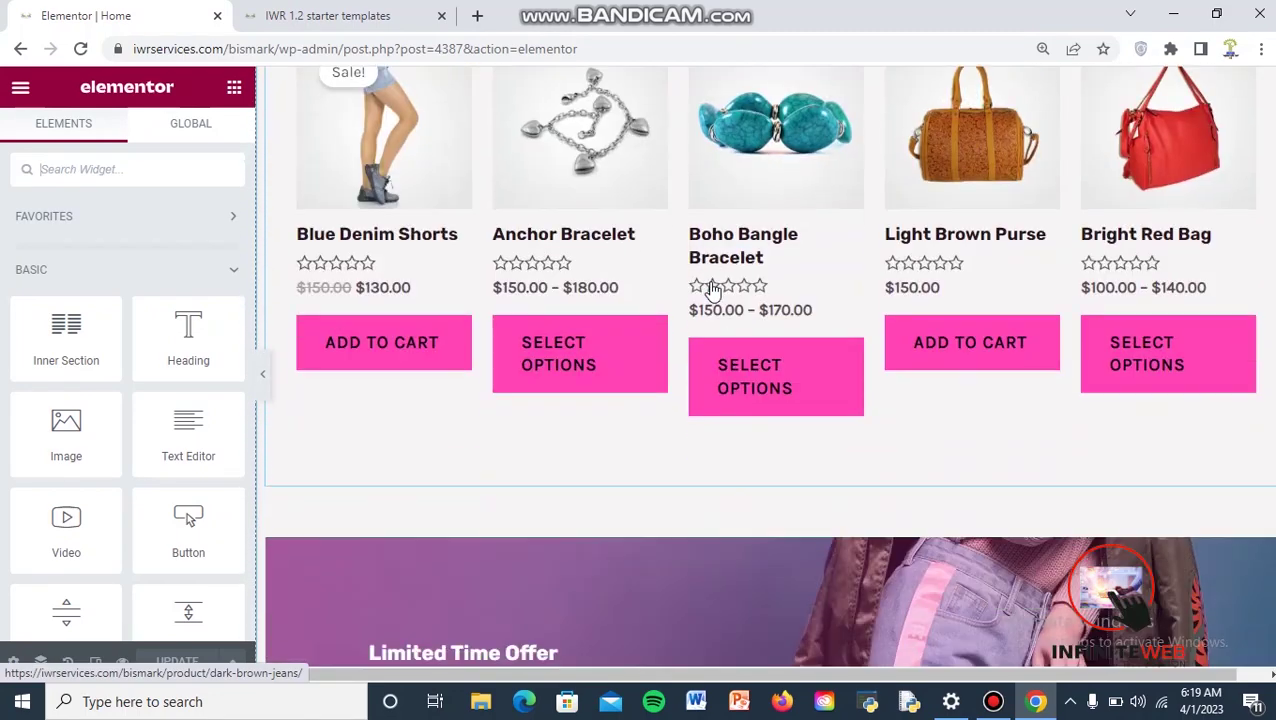
Open the hero section's "Raining Offers For Hot Summer!" heading for editing
{"action": "scroll", "coordinate": [712, 290], "scroll_direction": "up", "scroll_amount": 7}
{"action": "scroll", "coordinate": [611, 219], "scroll_direction": "up", "scroll_amount": 6}
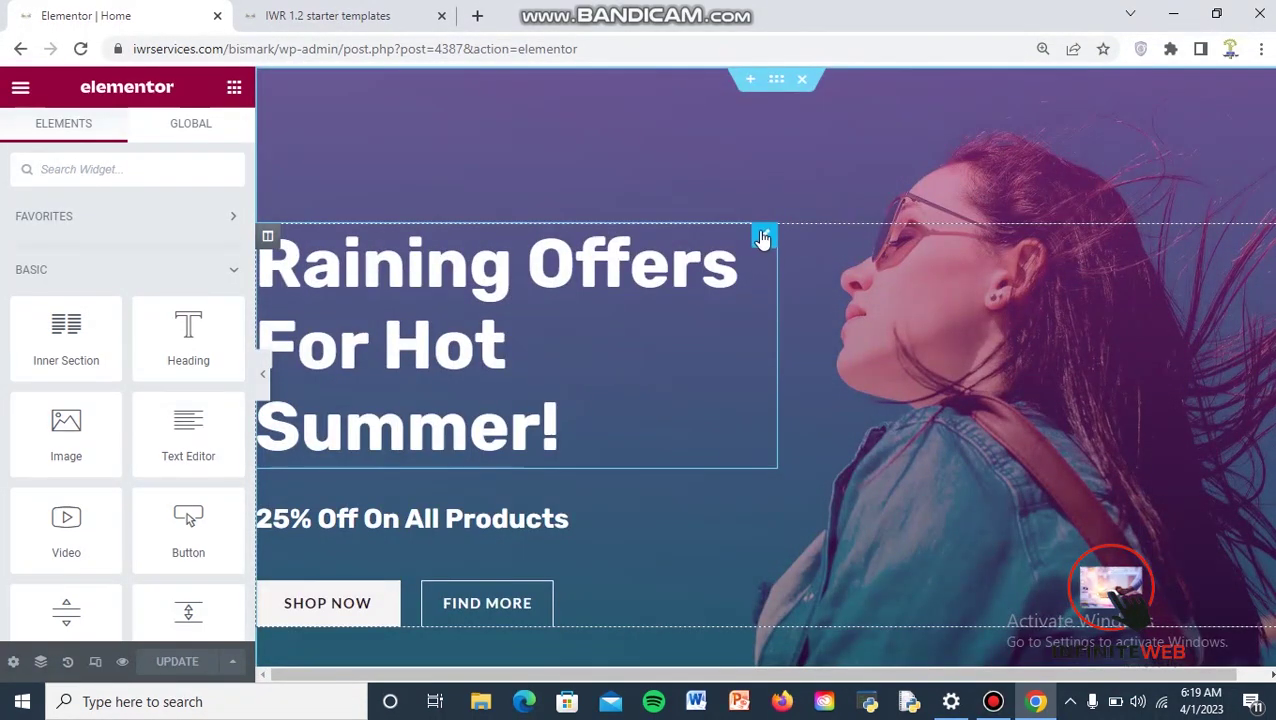
{"action": "left_click", "coordinate": [476, 235]}
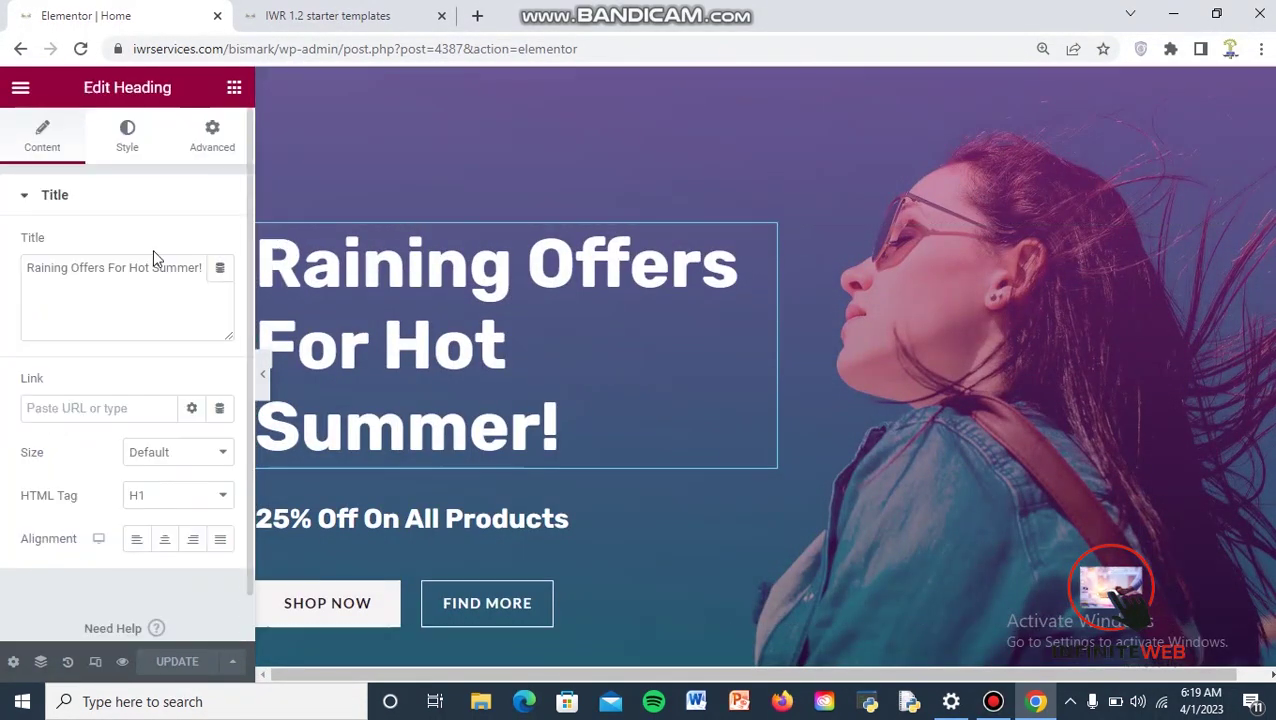